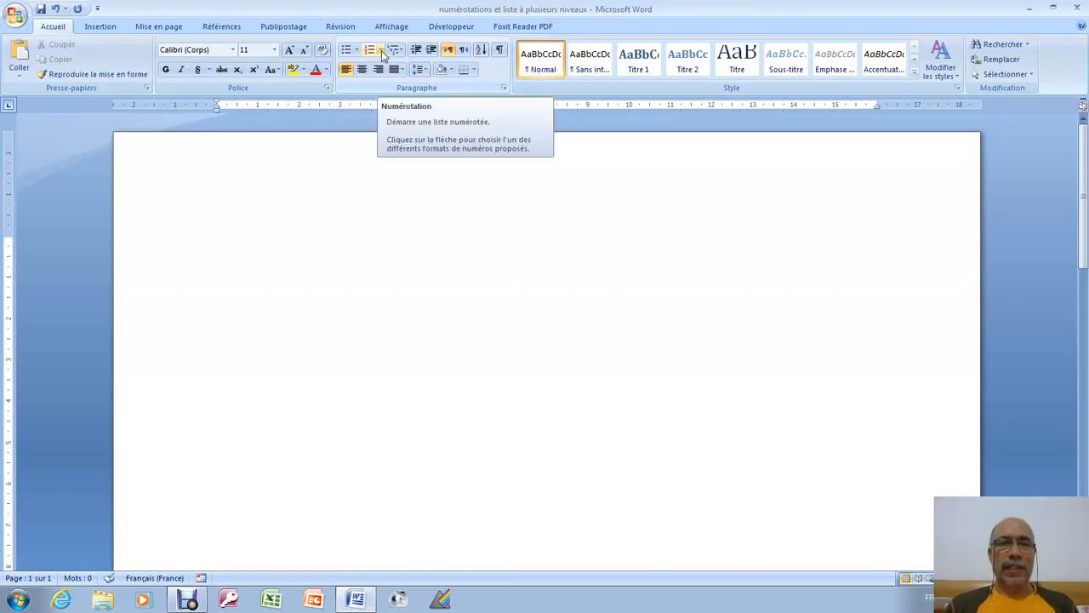
Start a Roman-numeral list (I., II., III.) at the left margin and enter "mon texte" as its first item.
left_click(381, 50)
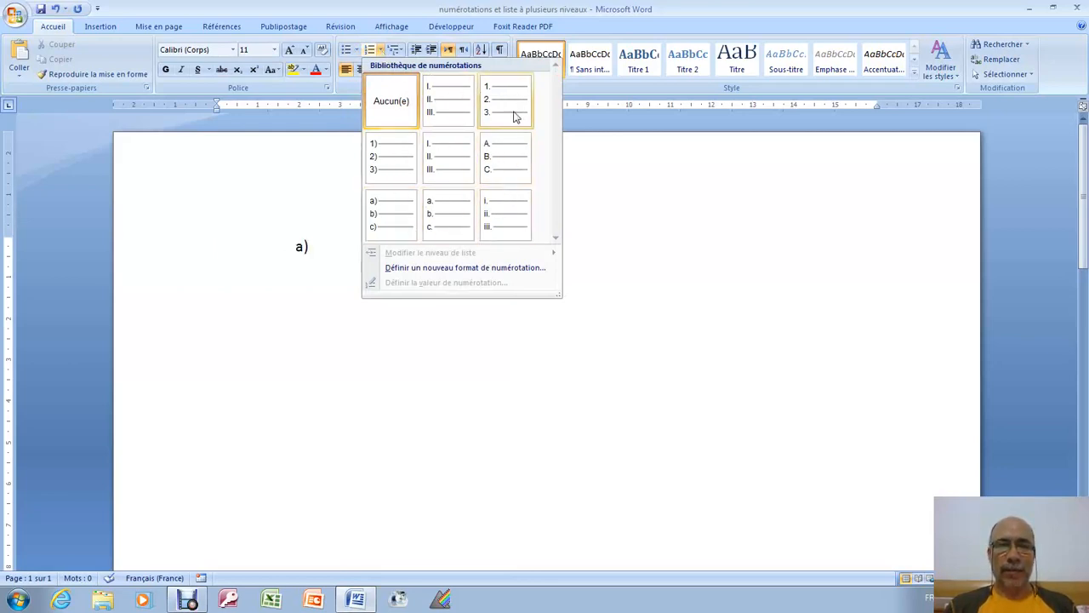
left_click(445, 107)
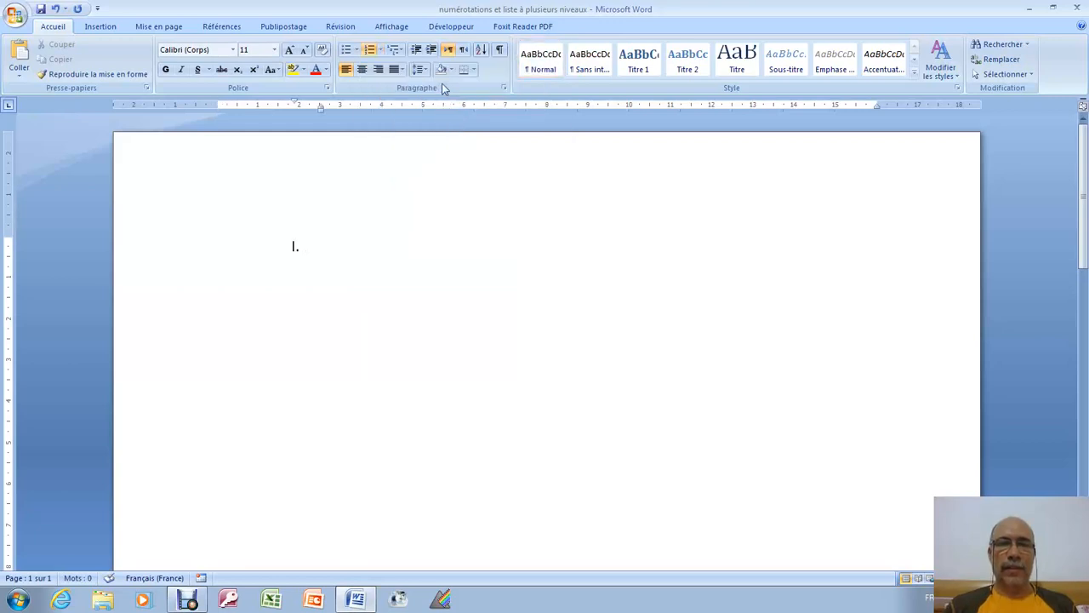
left_click(416, 52)
left_click(416, 51)
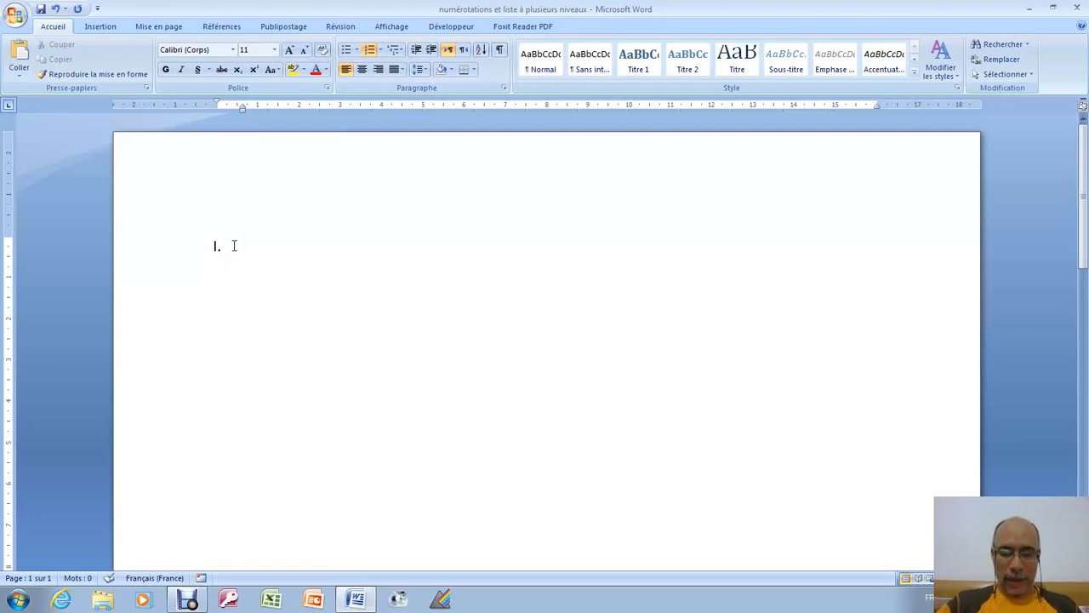
type("mon texte")
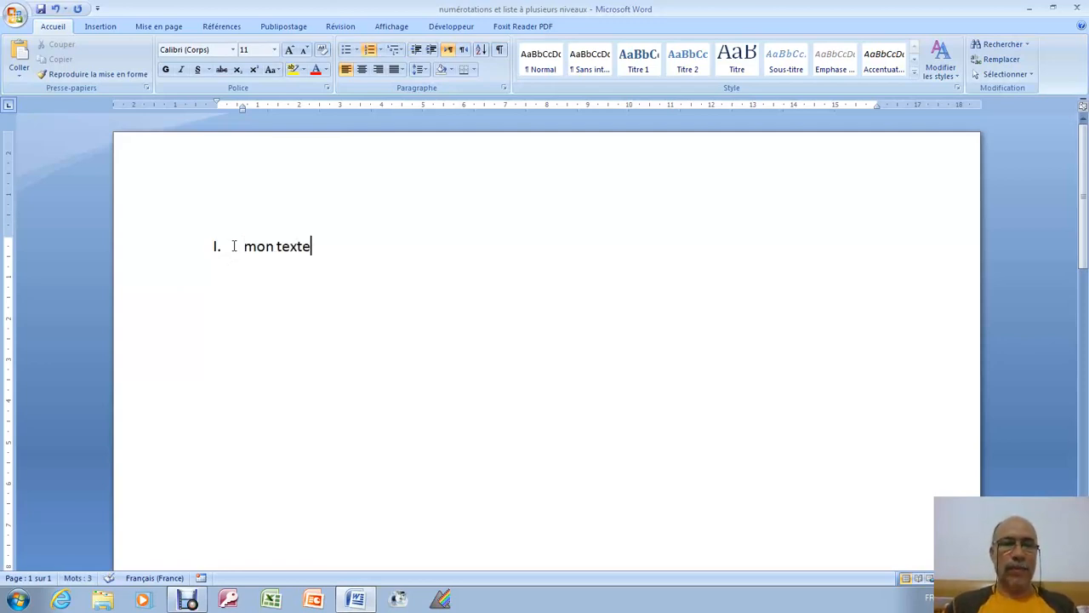
key("Return")
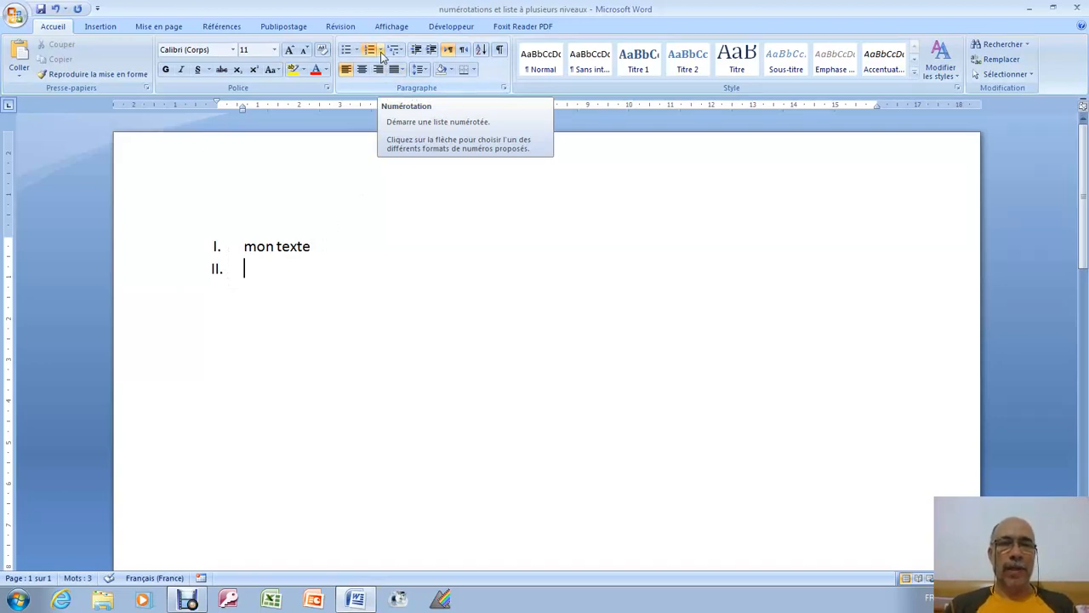
Replace the Roman numbering on the second line with an indented 1., 2., 3. numbered list.
left_click(382, 51)
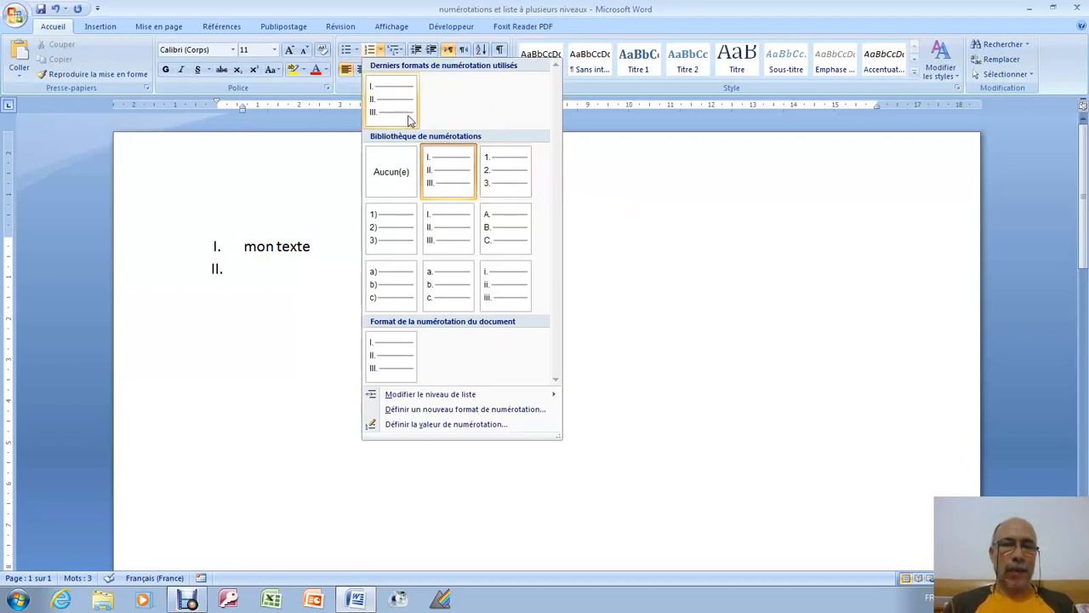
left_click(389, 172)
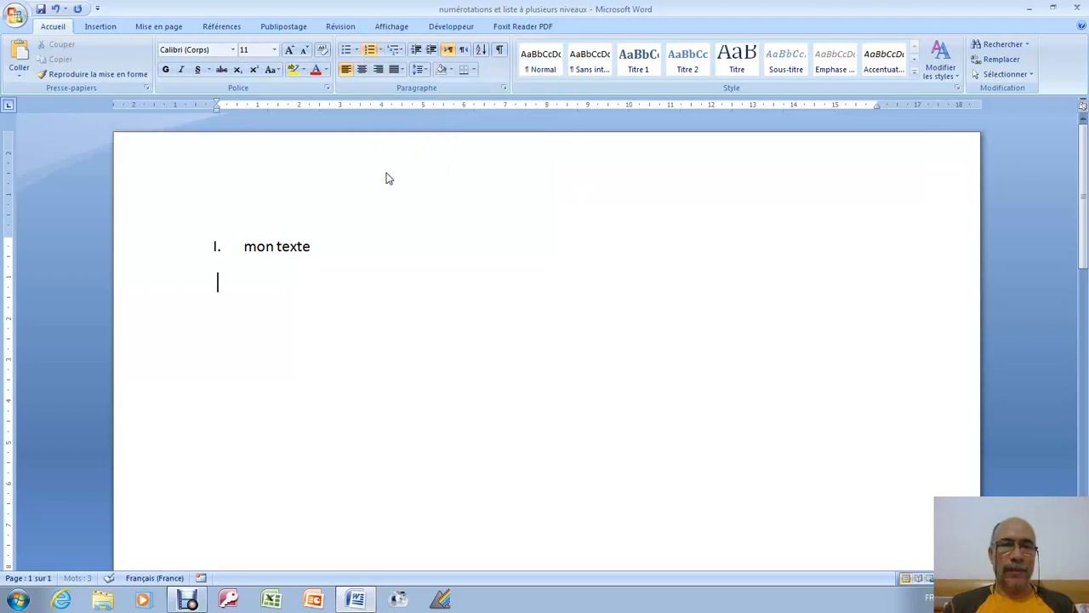
left_click(380, 50)
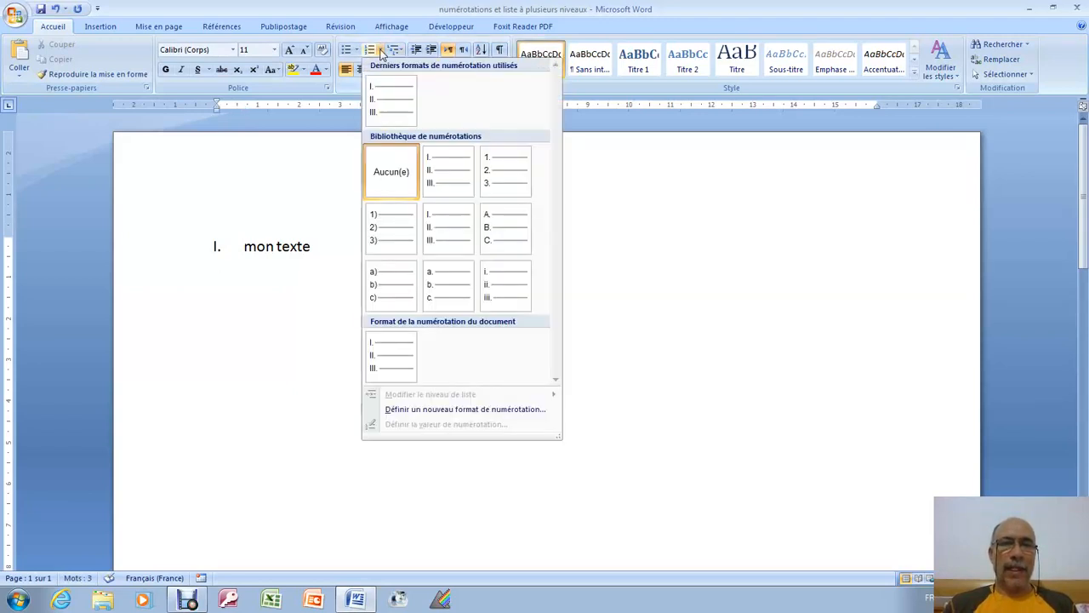
left_click(500, 174)
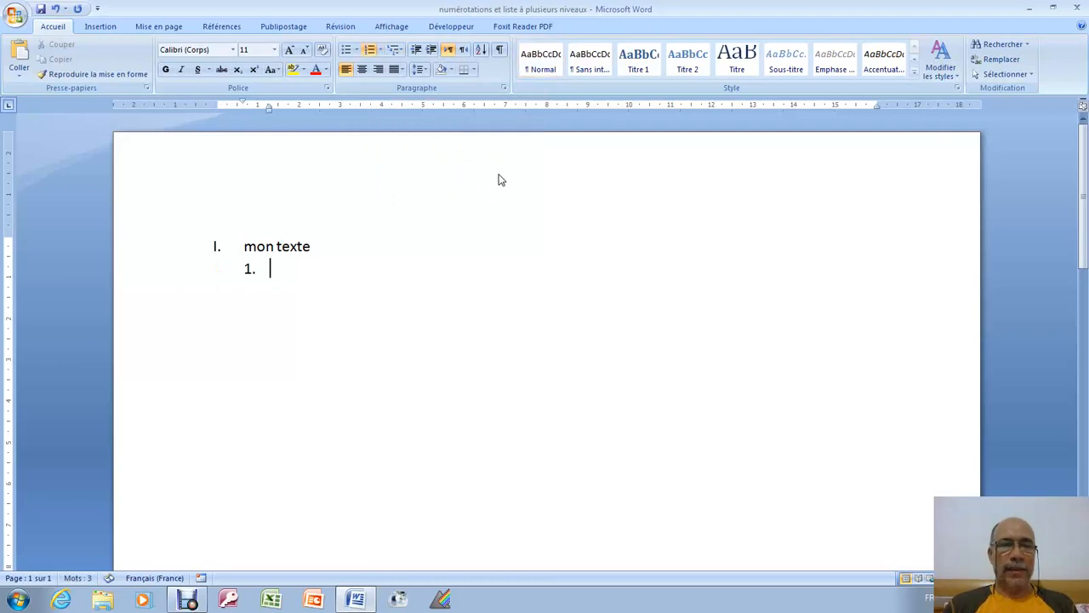
Enter three "mon texte" items in the 1., 2., 3. sublist and start a new line below them.
type("m")
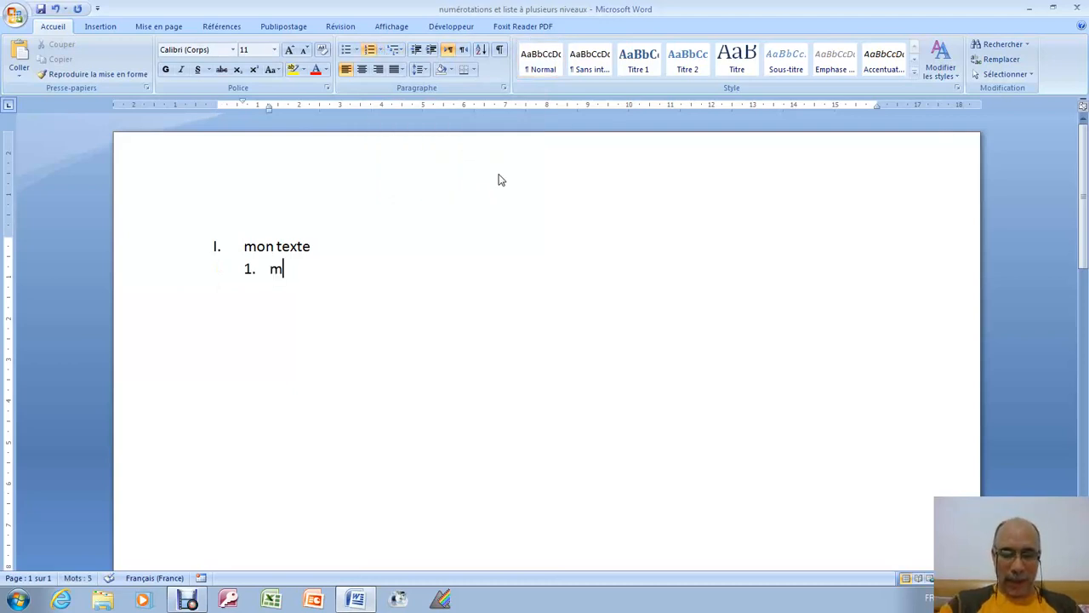
type("on texte")
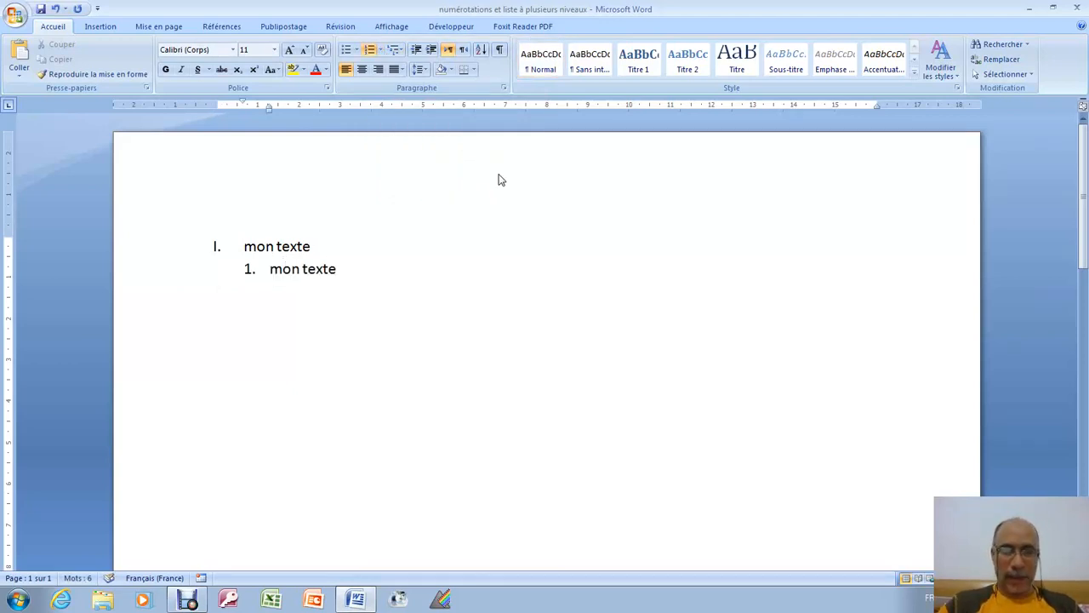
key("Return")
type("mon texte")
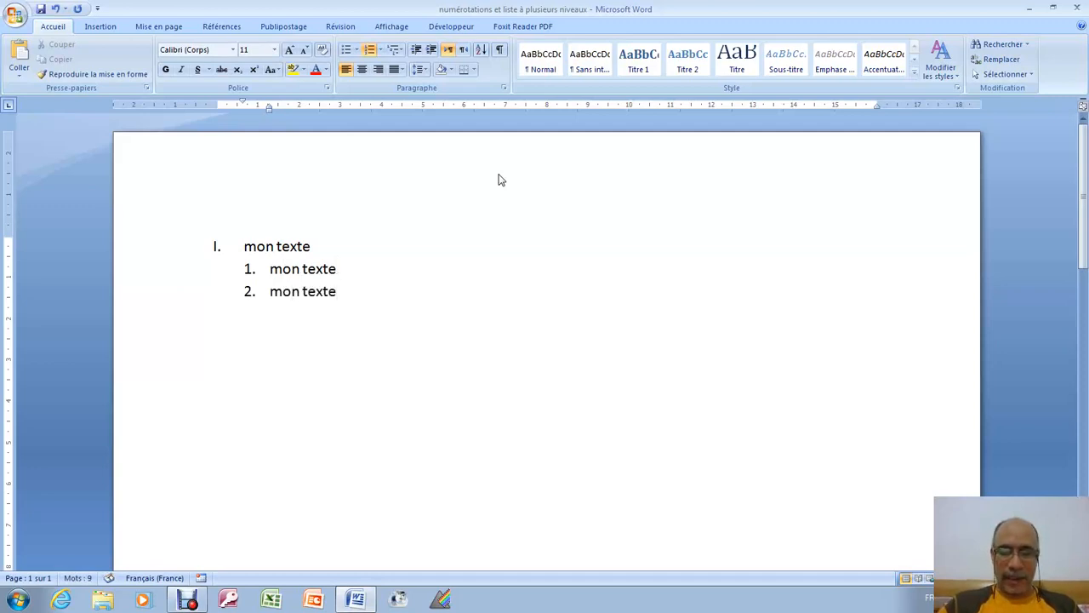
key("Return")
type("mon")
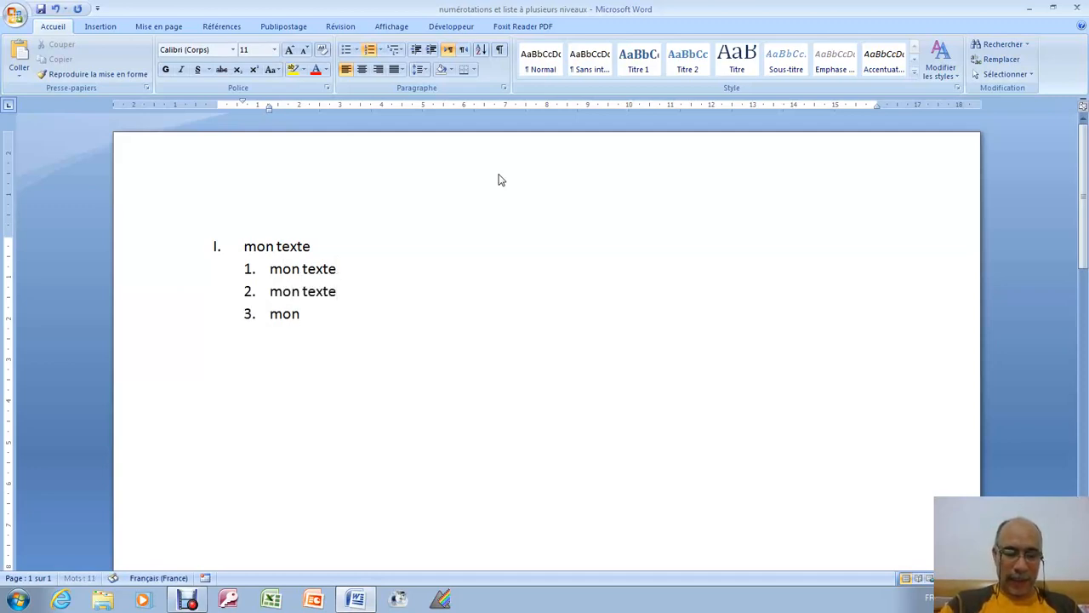
type(" texte")
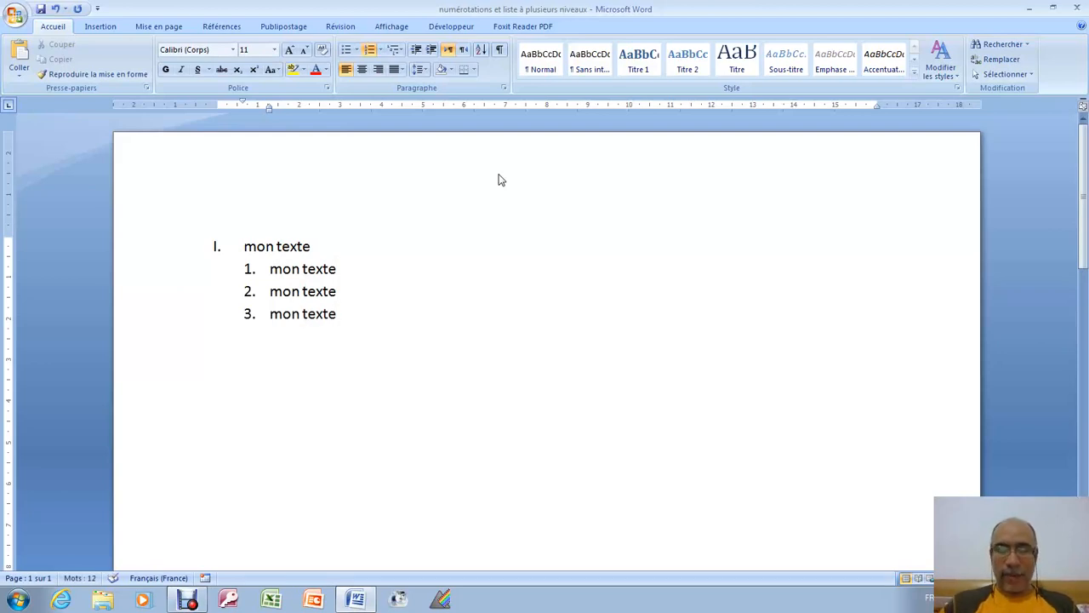
key("Return")
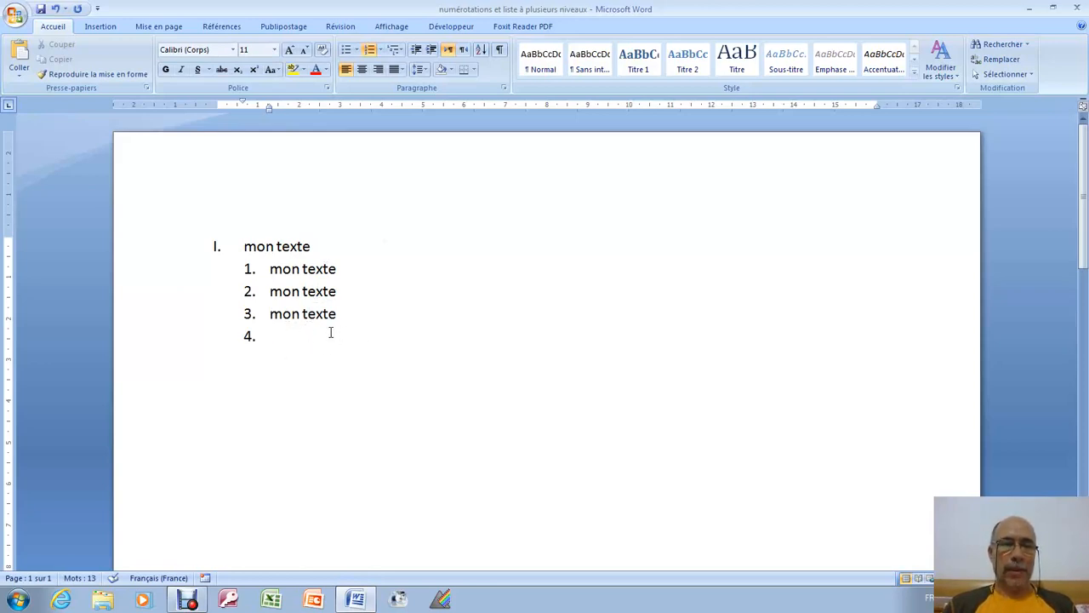
Clear the numbering on the line below item 3 and apply a new number format there with the prefix "3/" before the number.
left_click(379, 51)
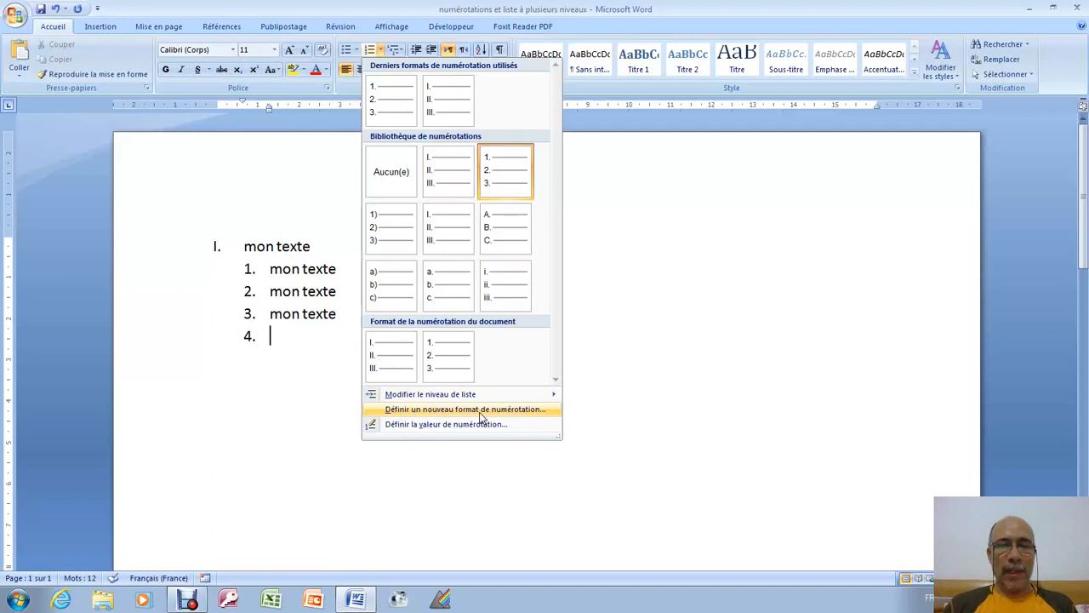
left_click(391, 174)
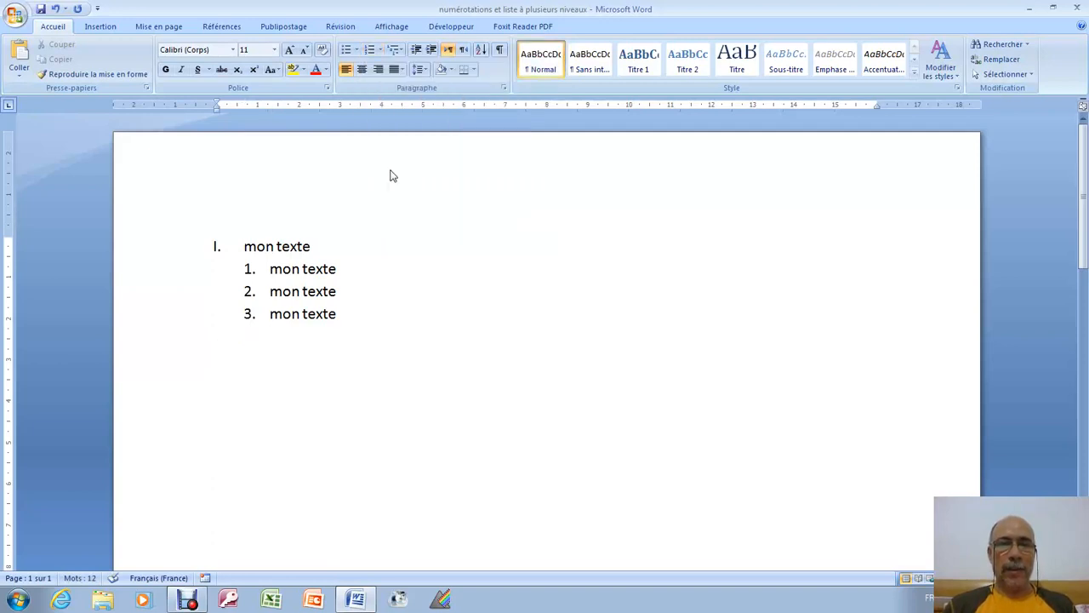
left_click(381, 51)
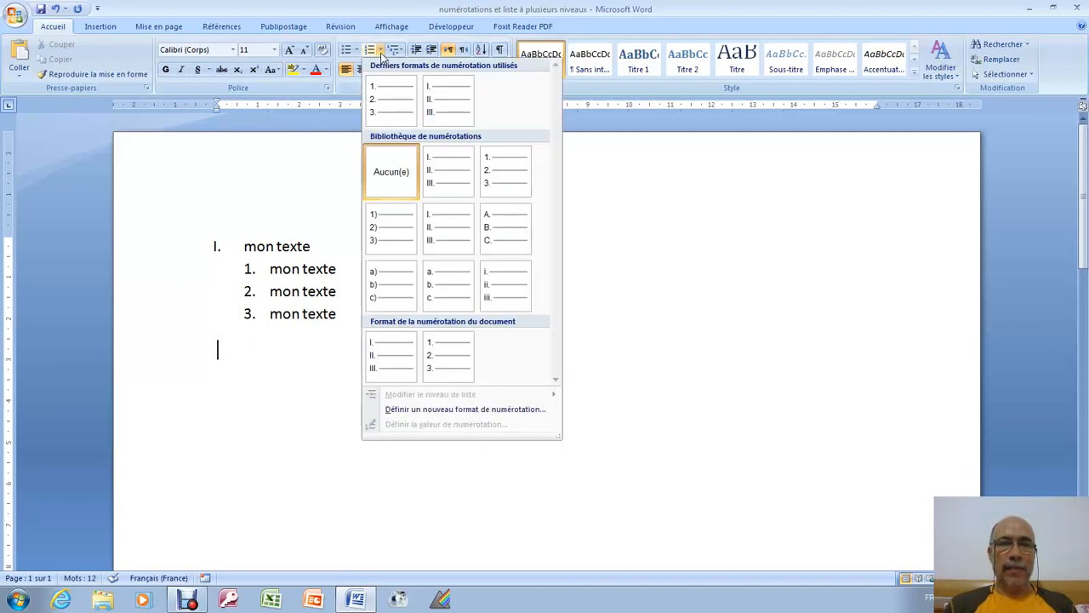
left_click(483, 413)
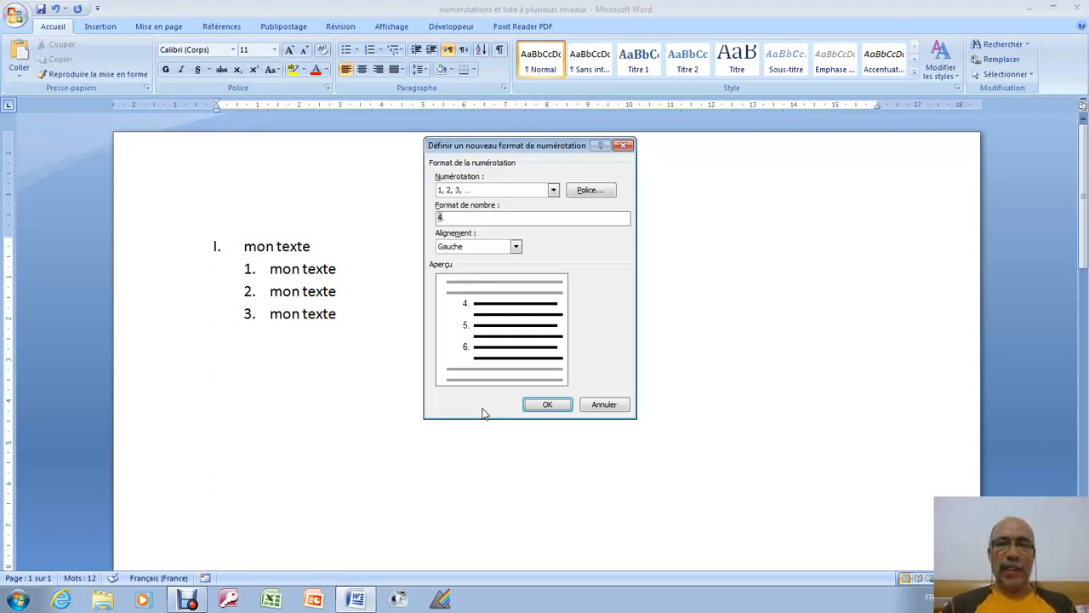
left_click(448, 218)
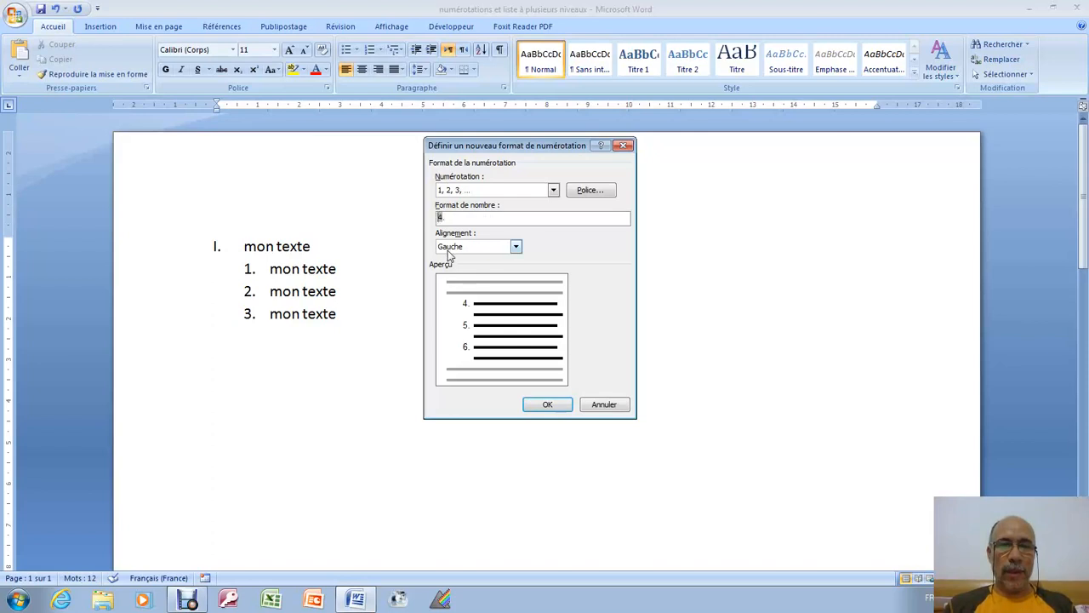
type("3")
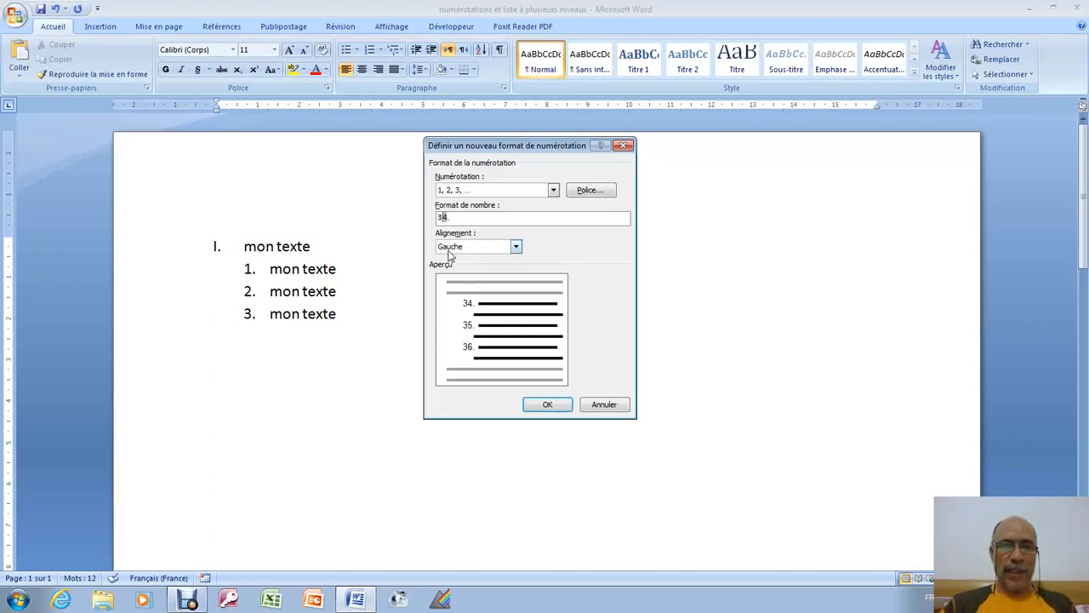
type("-")
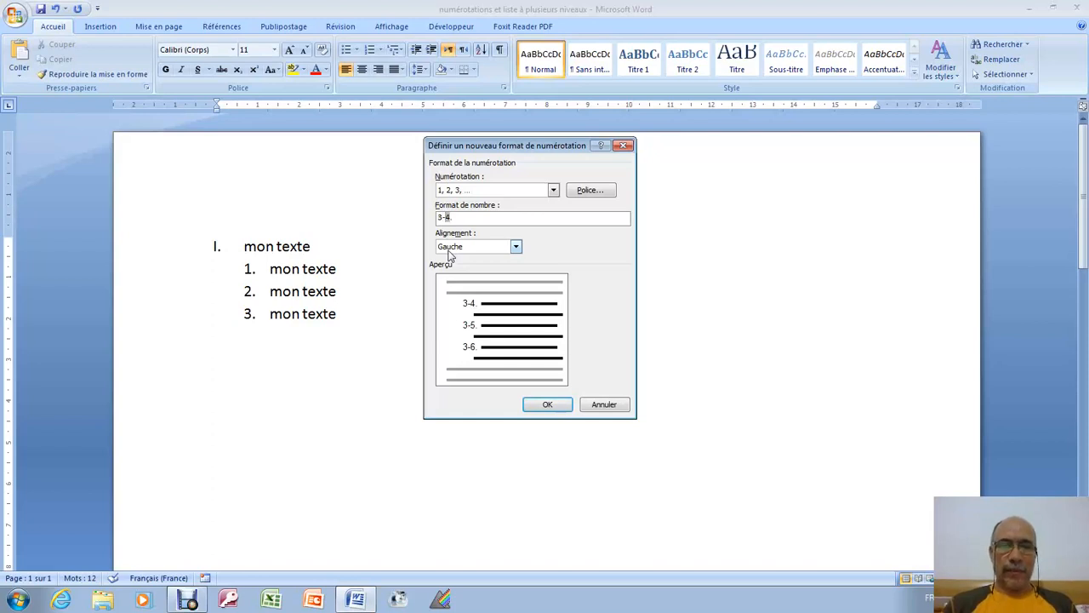
key("BackSpace")
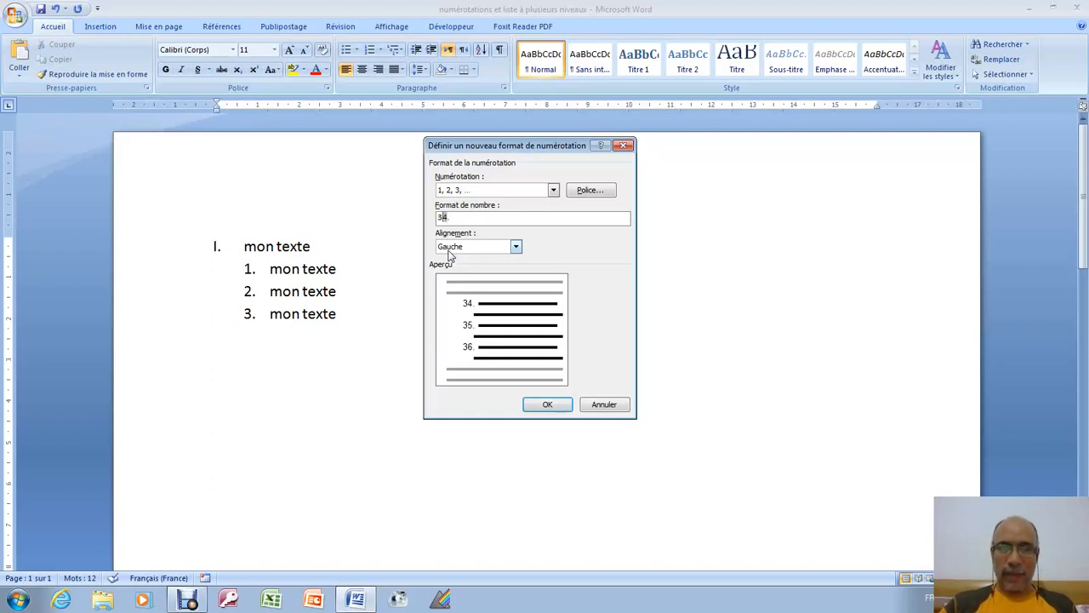
type("/")
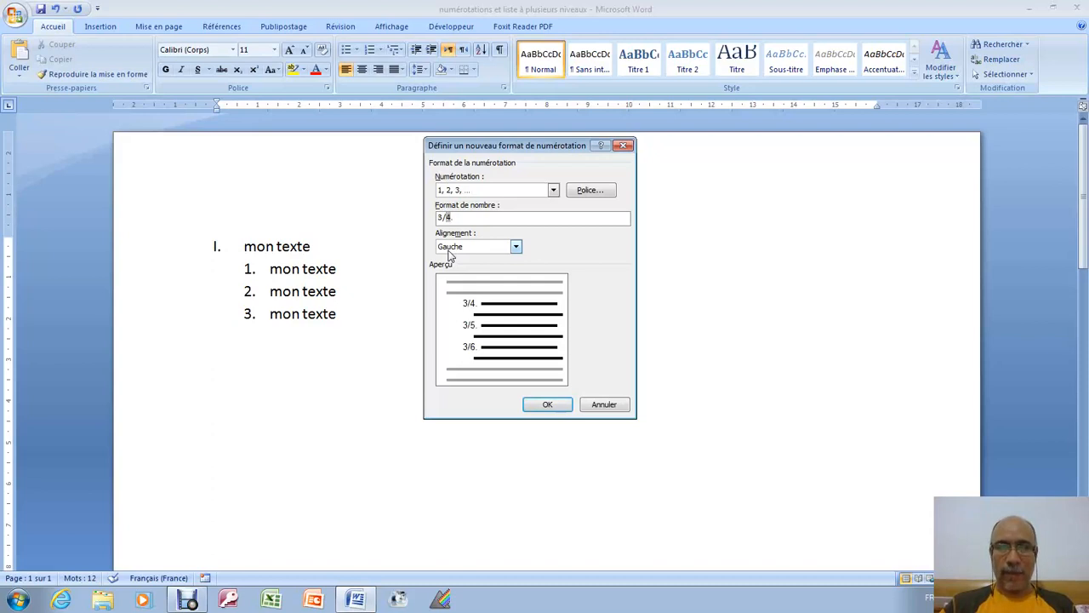
left_click(547, 405)
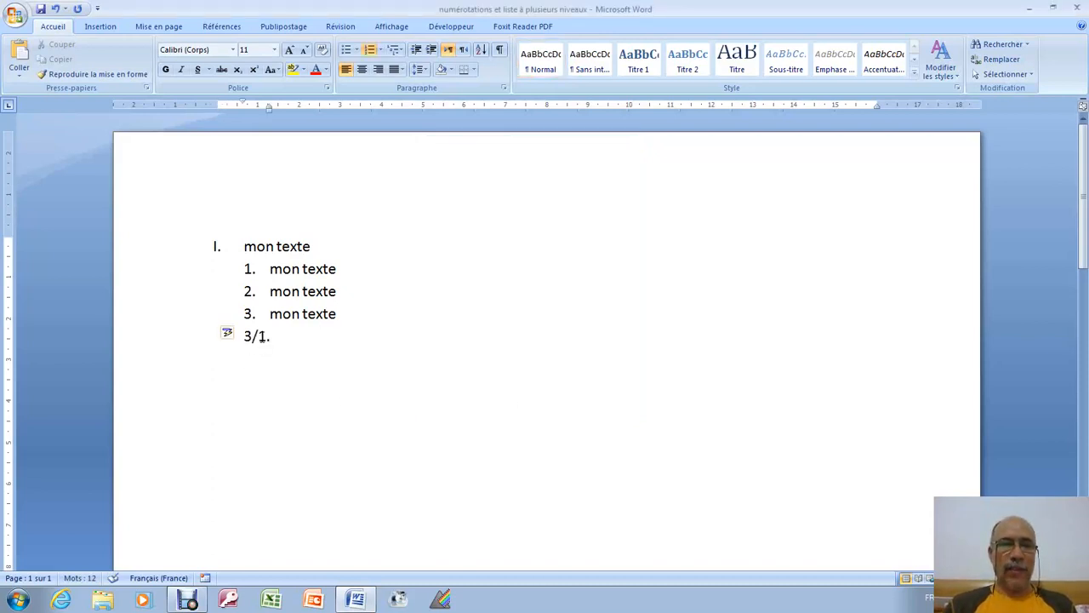
Indent the 3/1. line one level and enter three "mon texte" items, starting a new line below them.
left_click(431, 51)
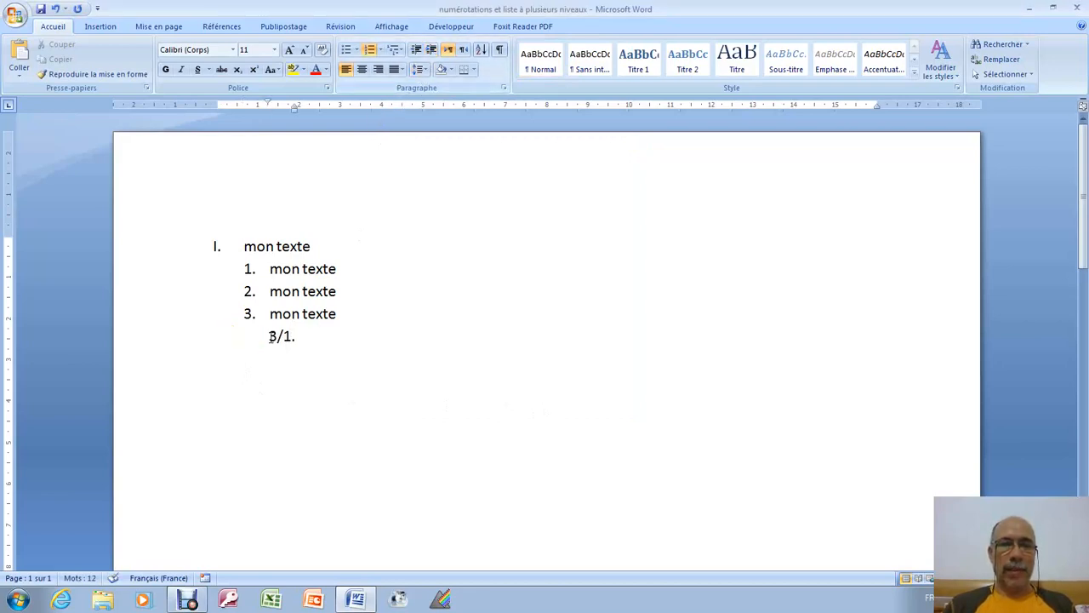
type("mon texte")
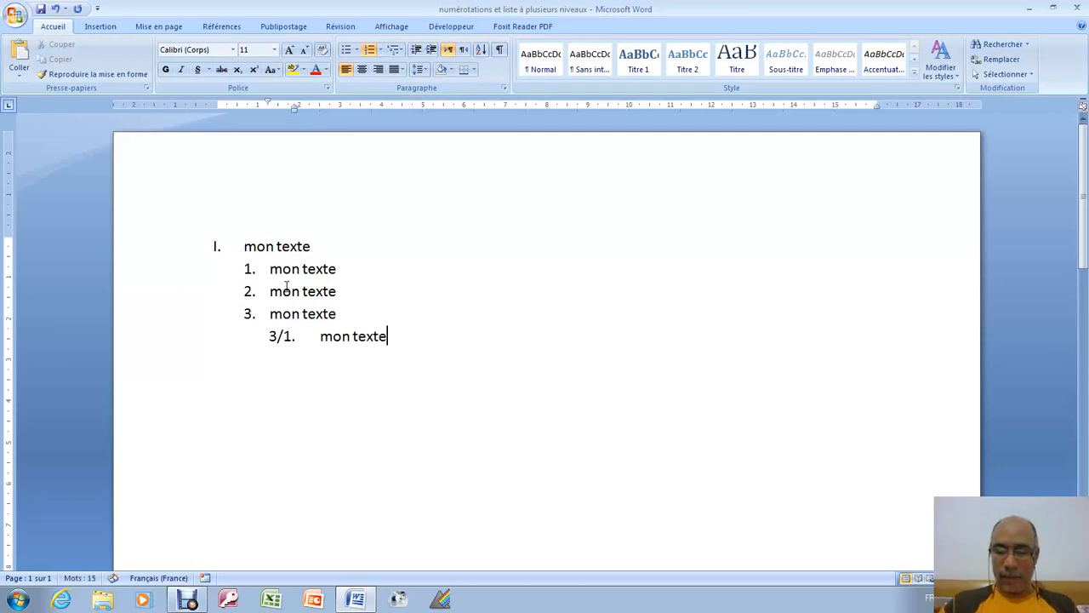
key("Return")
type("mon texte")
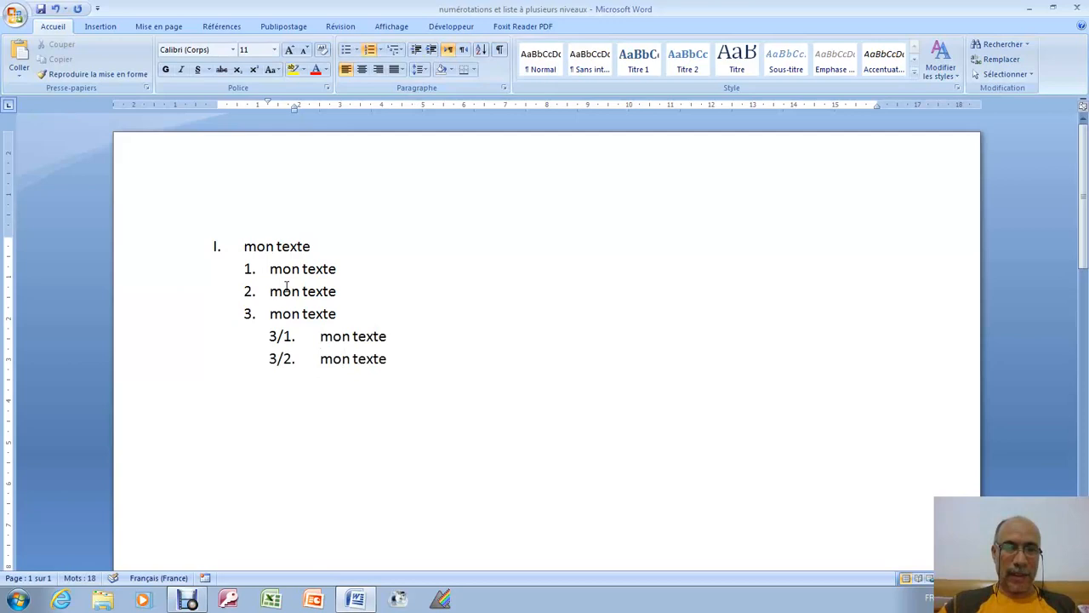
key("Return")
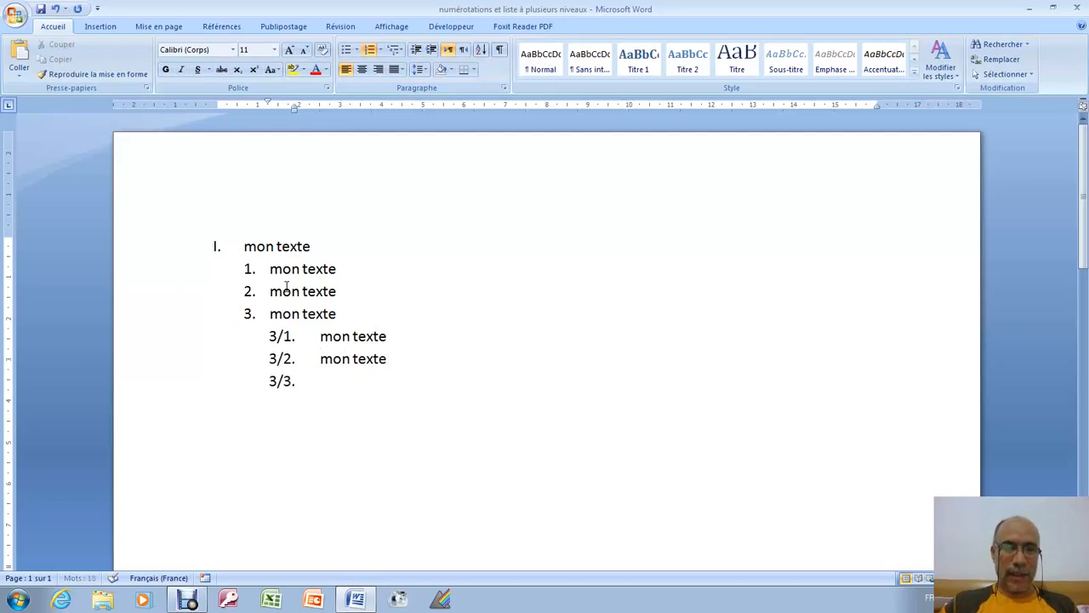
type("mon texte")
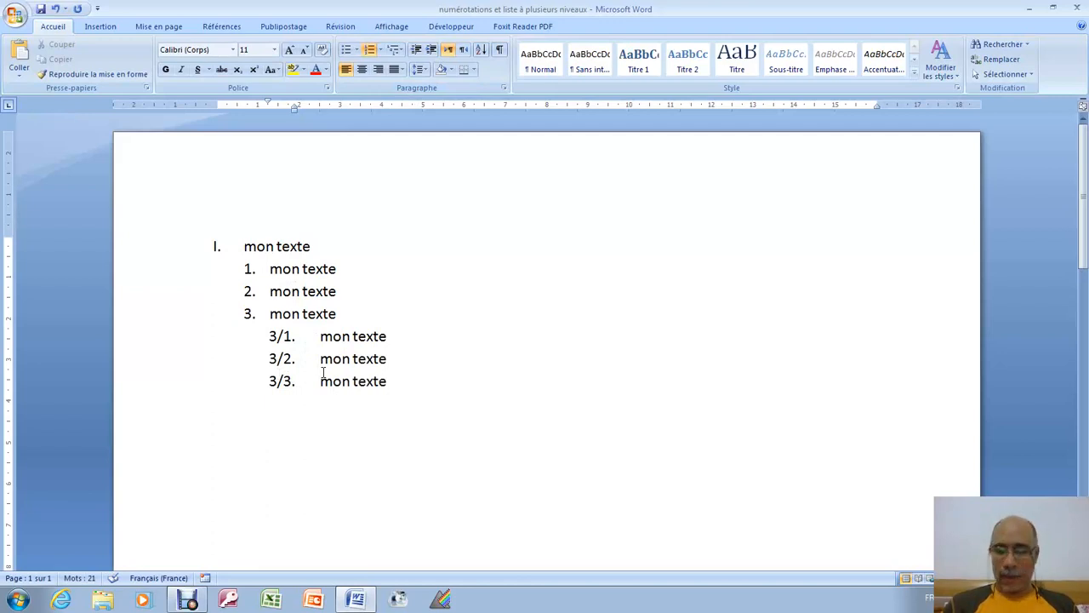
key("Return")
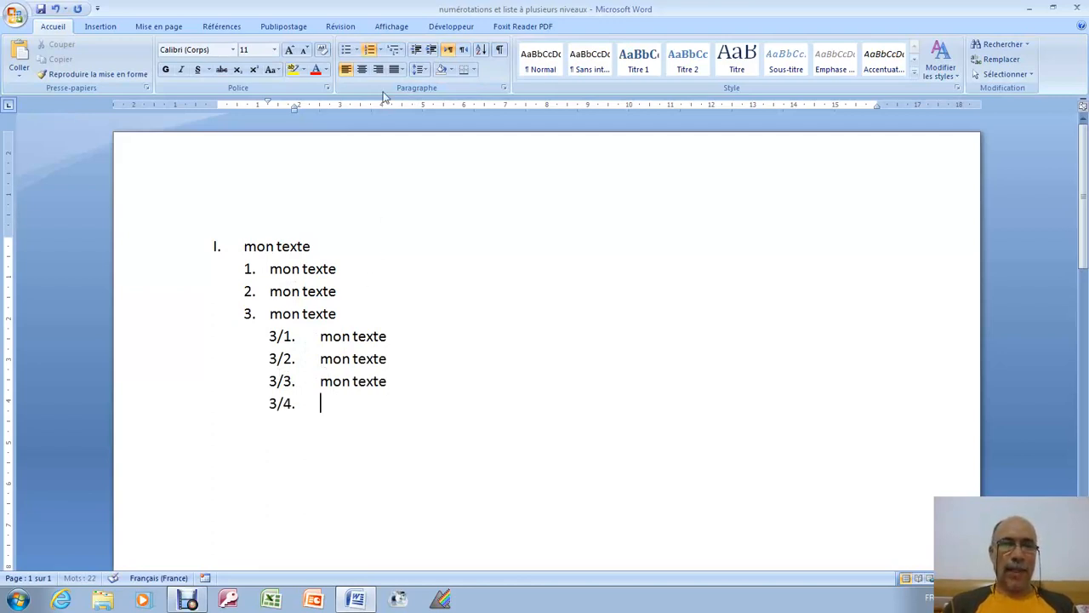
Clear the 3/ numbering on the line below item 3/3. and apply the 1., 2., 3. numbering format there.
left_click(380, 49)
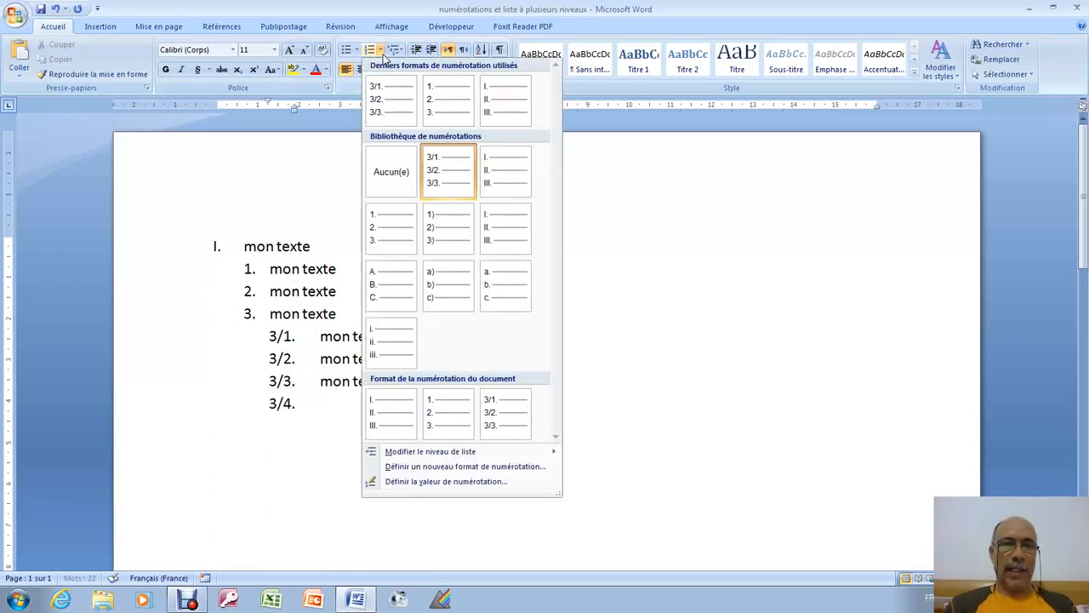
left_click(396, 171)
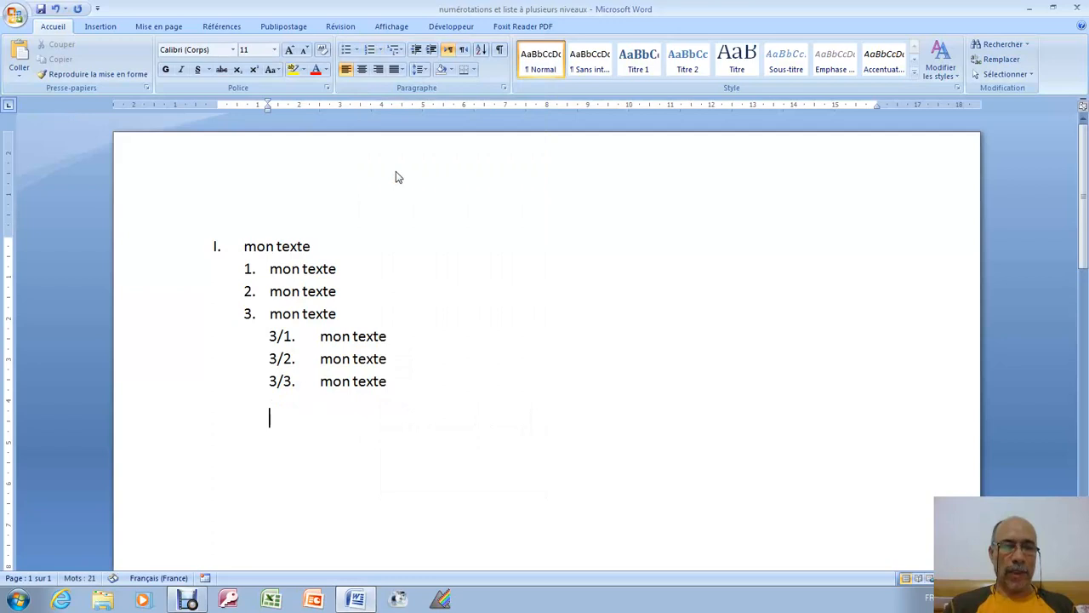
left_click(379, 51)
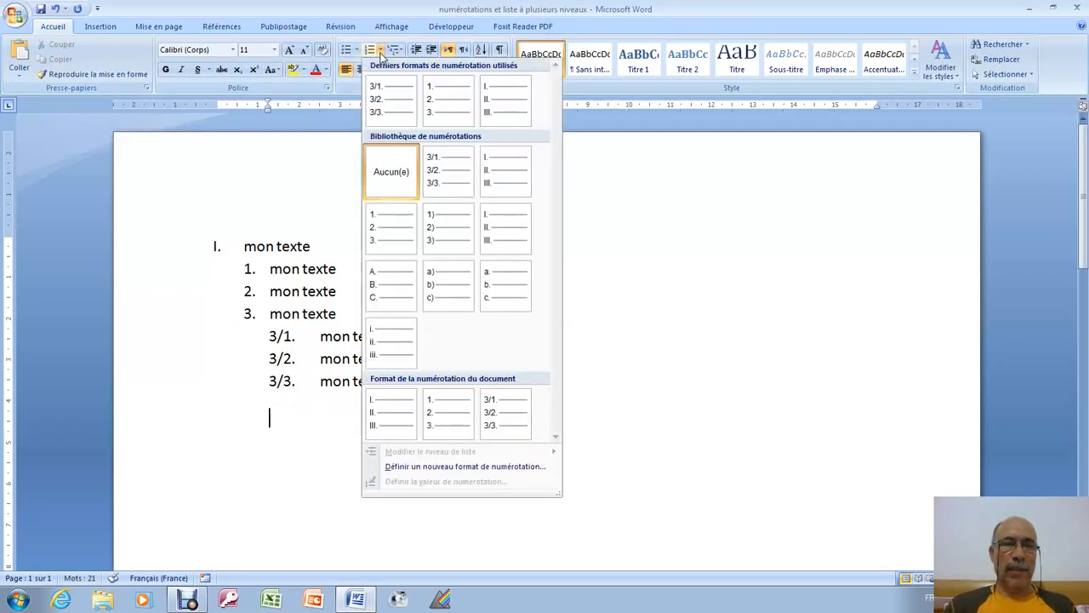
left_click(445, 109)
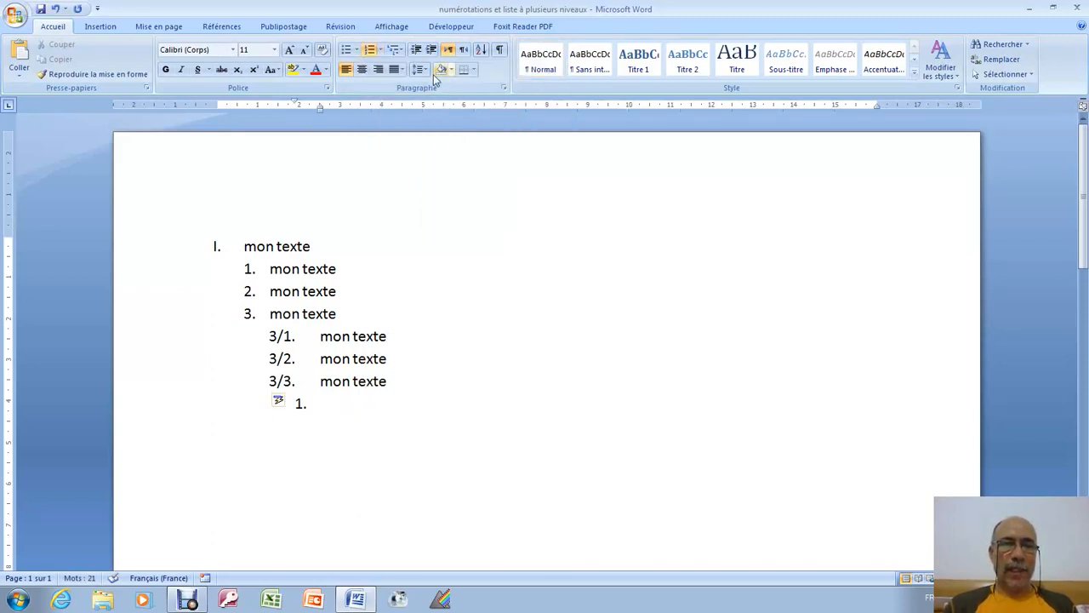
Try to align the new 1. line below item 3/3. with the first sublist by adjusting its indent level.
left_click(416, 50)
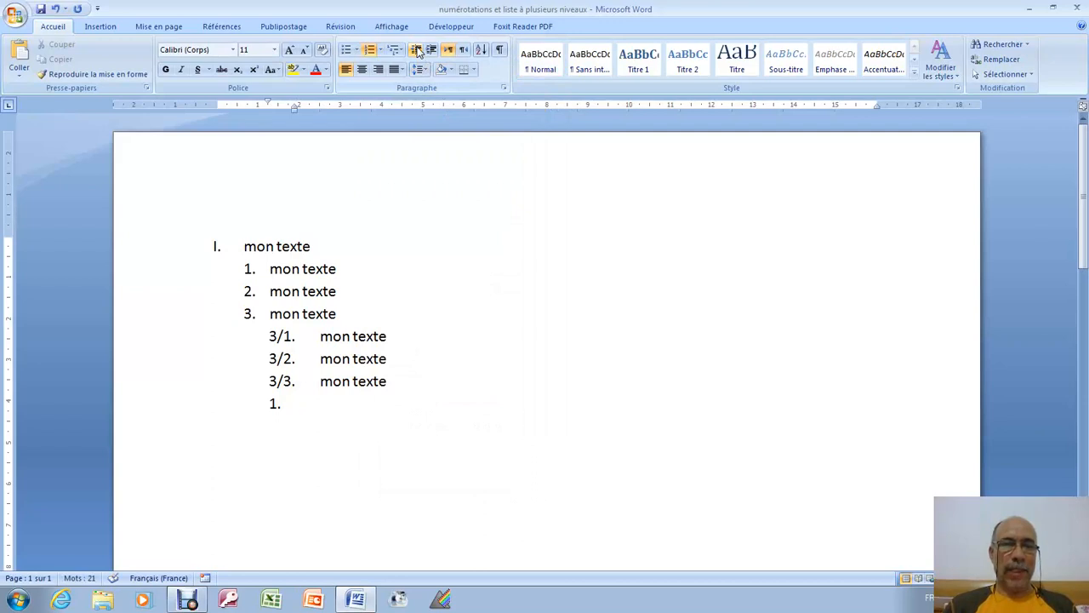
left_click(416, 49)
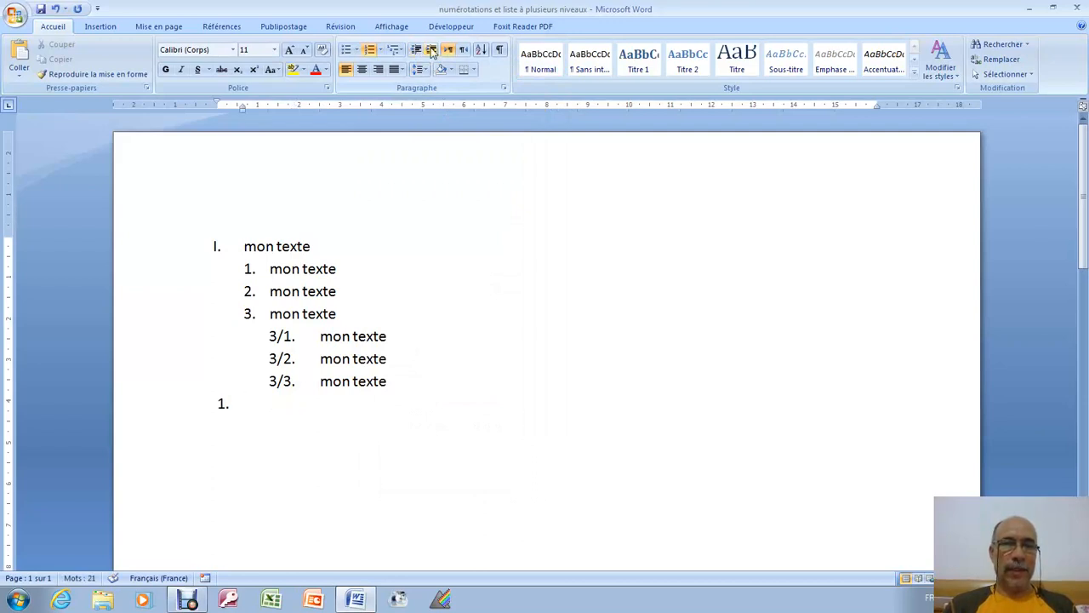
left_click(432, 49)
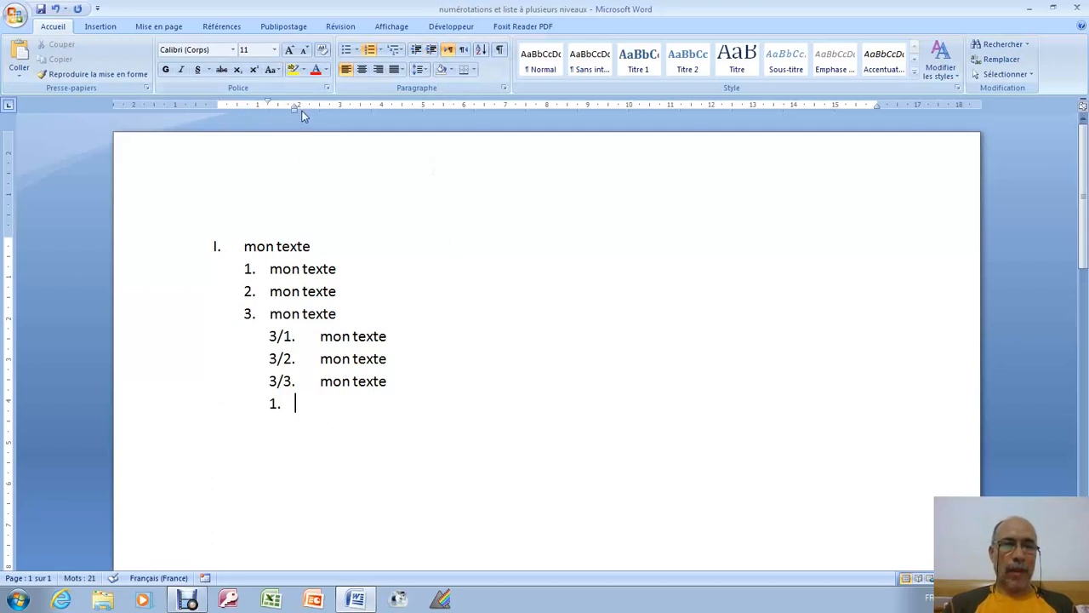
Check the indent values of the first sublist's item 1 in its paragraph settings and close them.
left_click(269, 269)
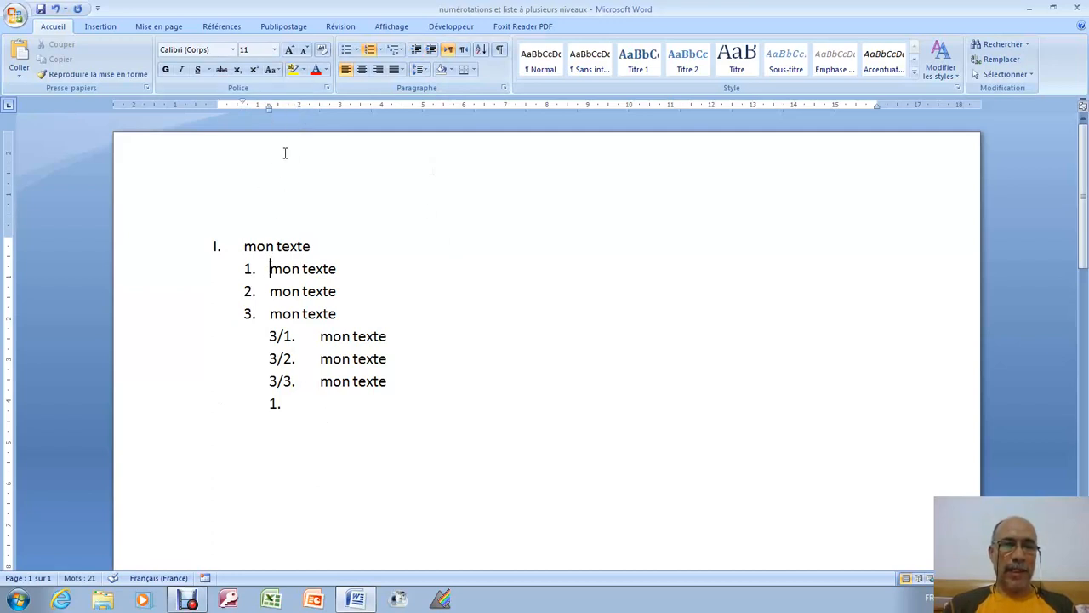
double_click(268, 111)
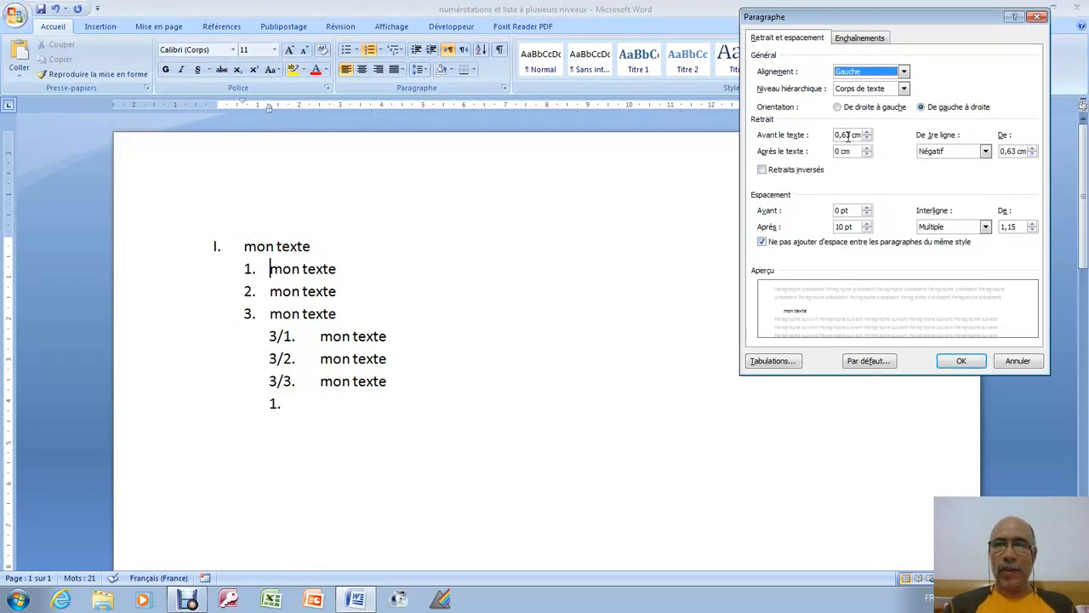
left_click_drag(878, 17, 652, 53)
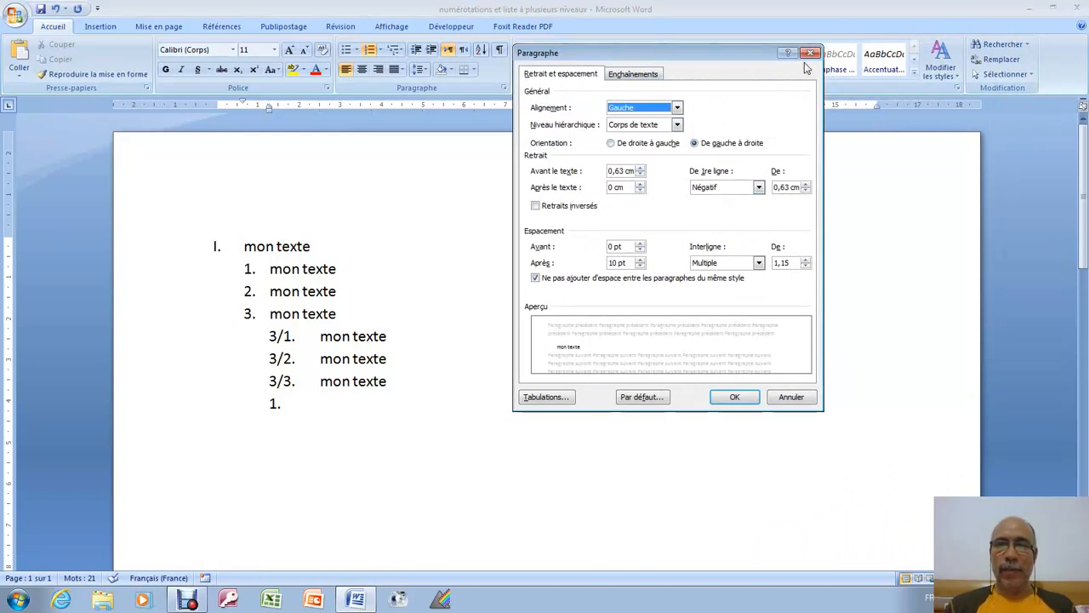
left_click(810, 53)
Set the before-text indent of the new 1. line below item 3/3. to 0,63 cm.
left_click(313, 402)
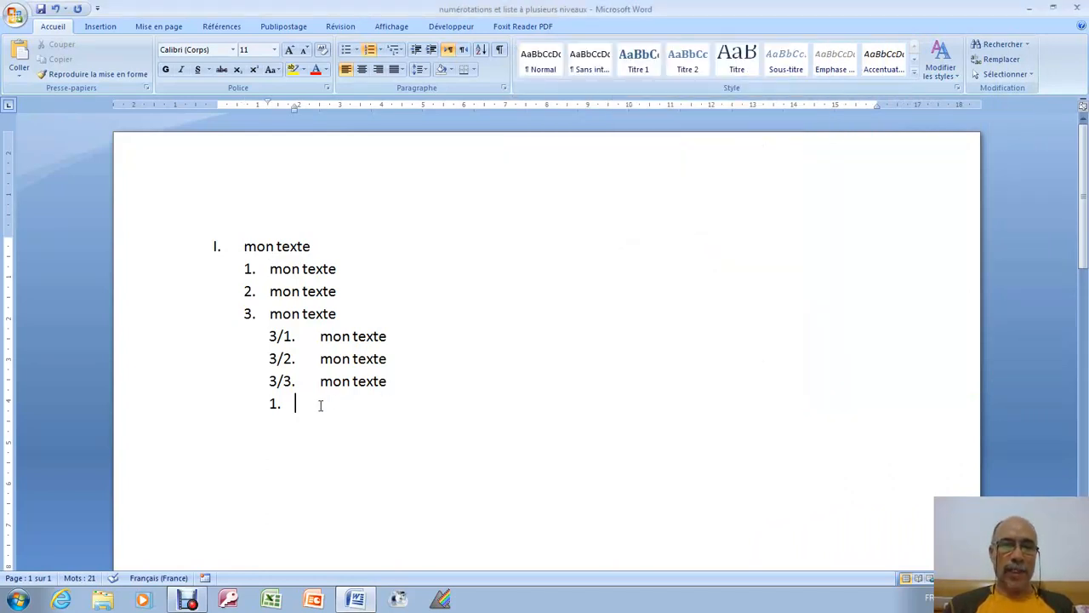
double_click(296, 110)
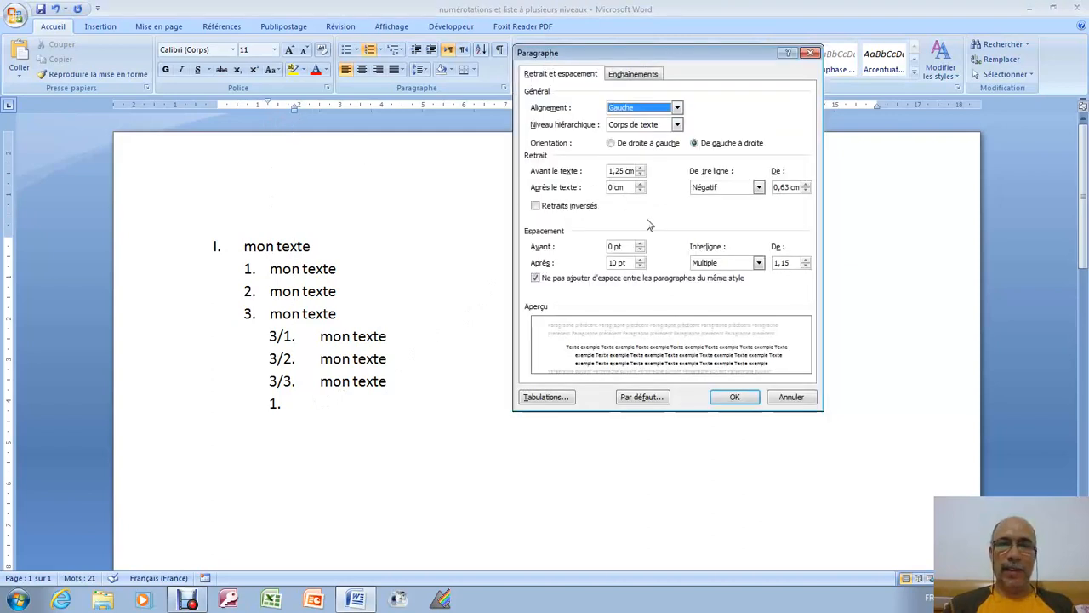
left_click_drag(621, 171, 593, 170)
type("0")
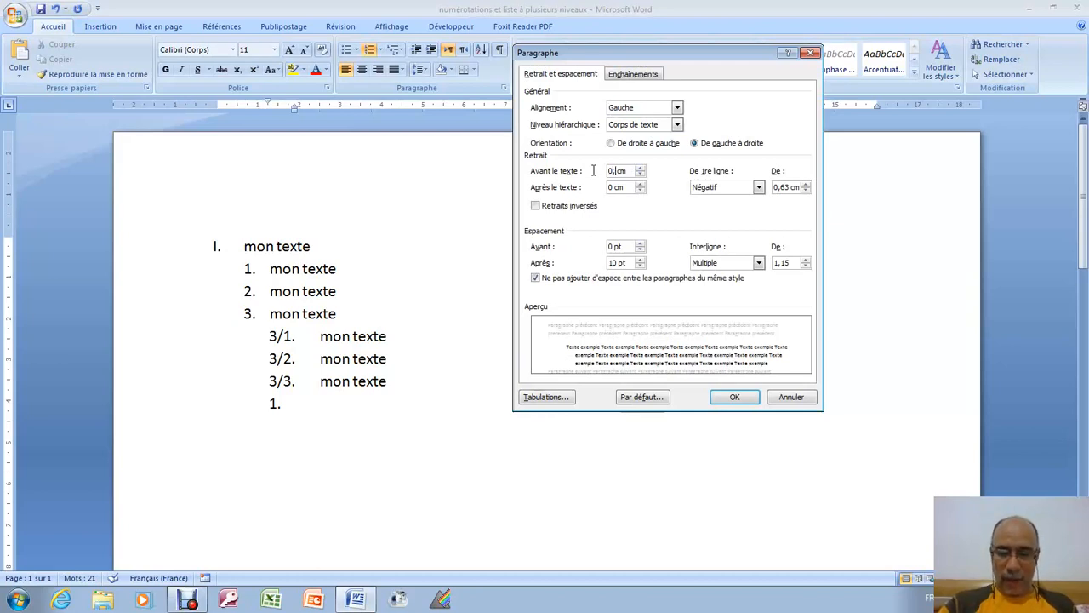
type(",63")
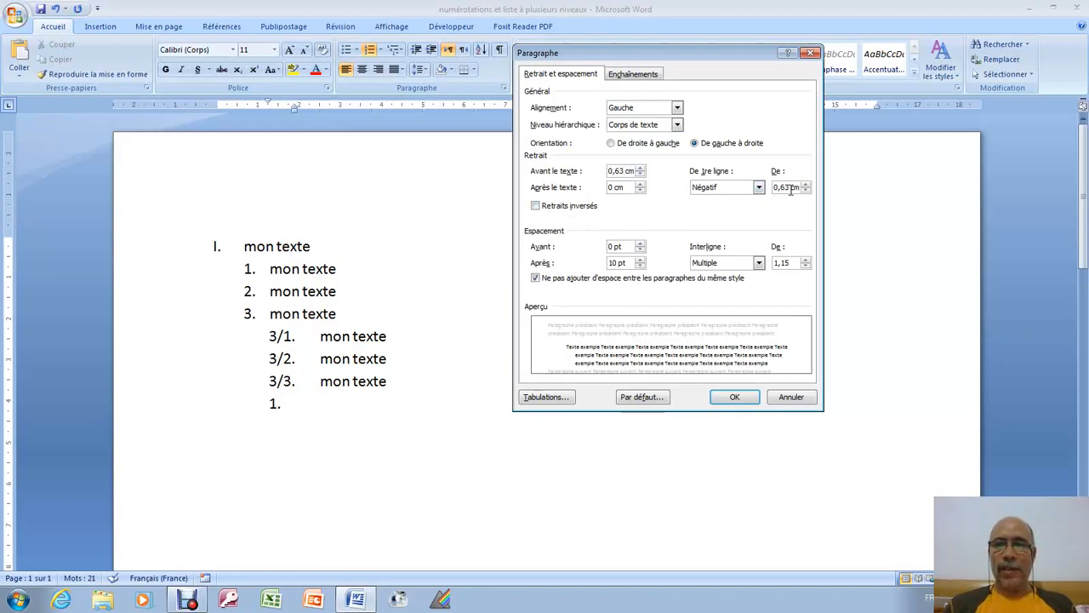
left_click(734, 396)
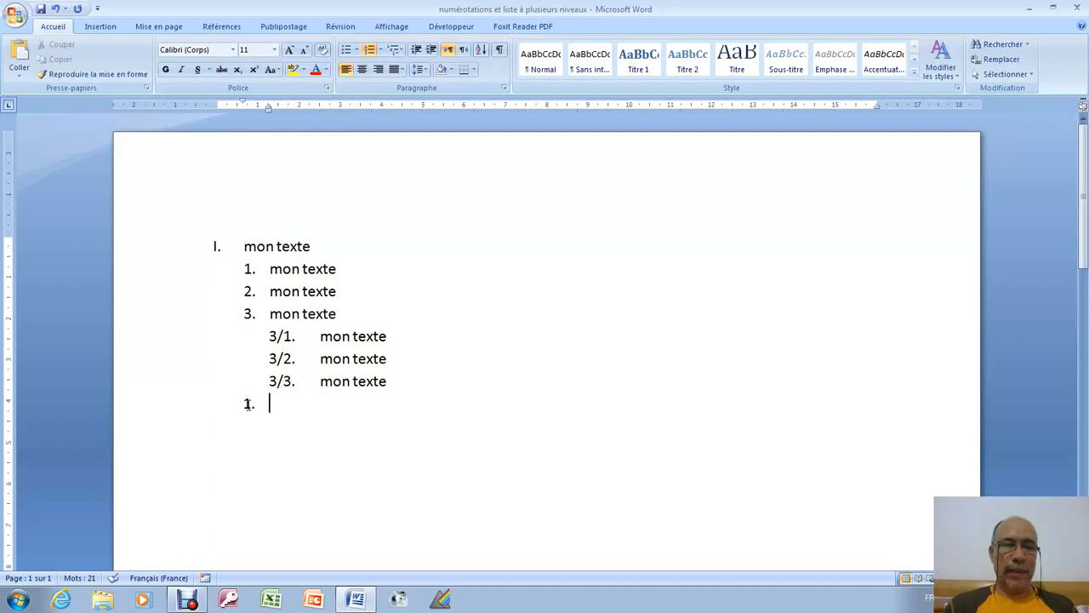
Try continuing the previous list's numbering on the line below item 3/3., and undo it.
right_click(249, 404)
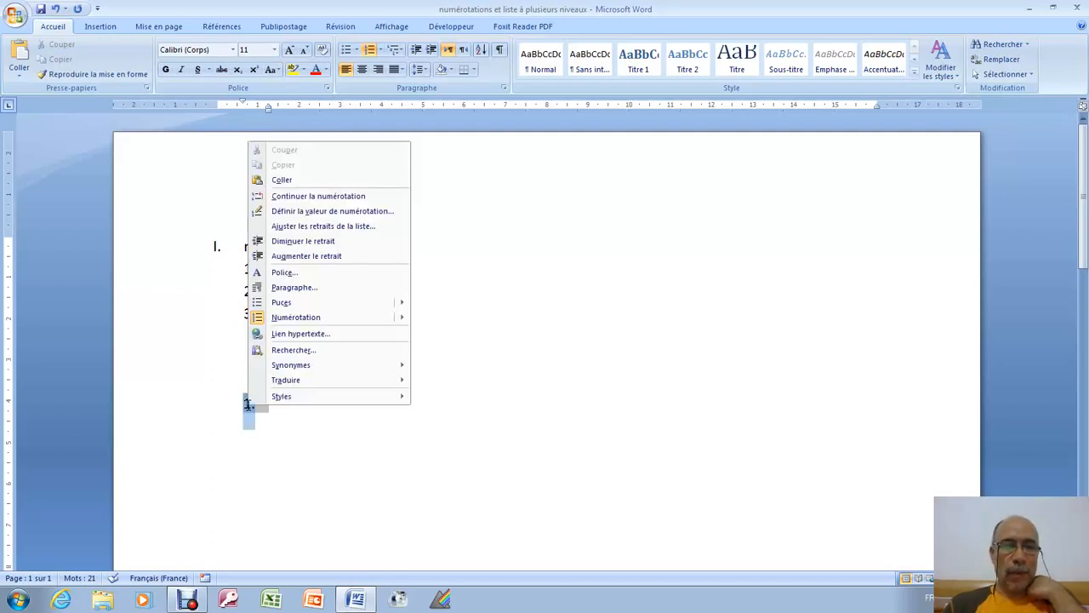
left_click(313, 201)
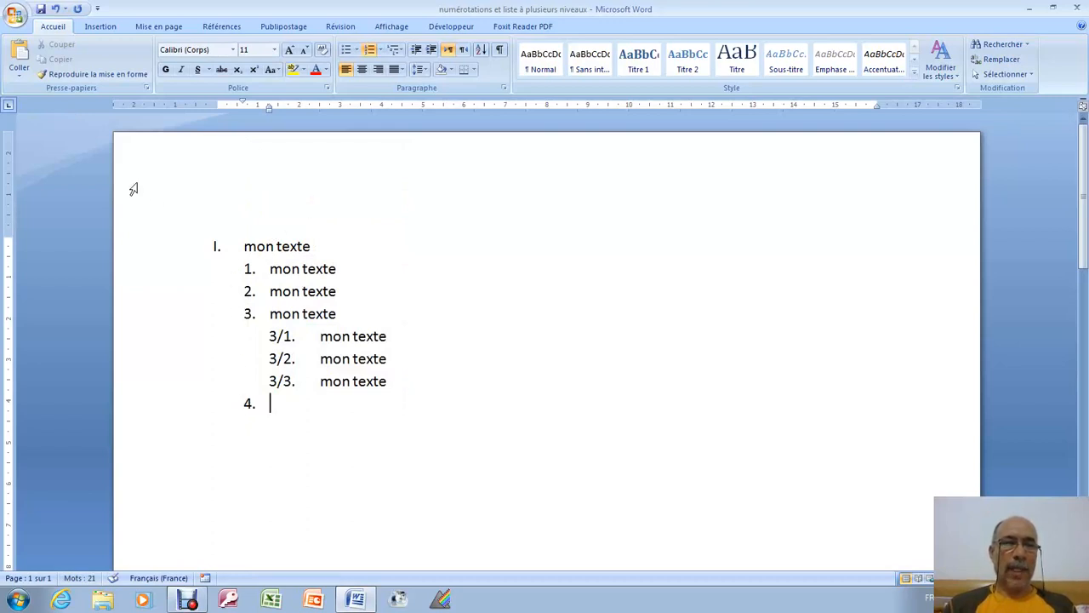
left_click(54, 8)
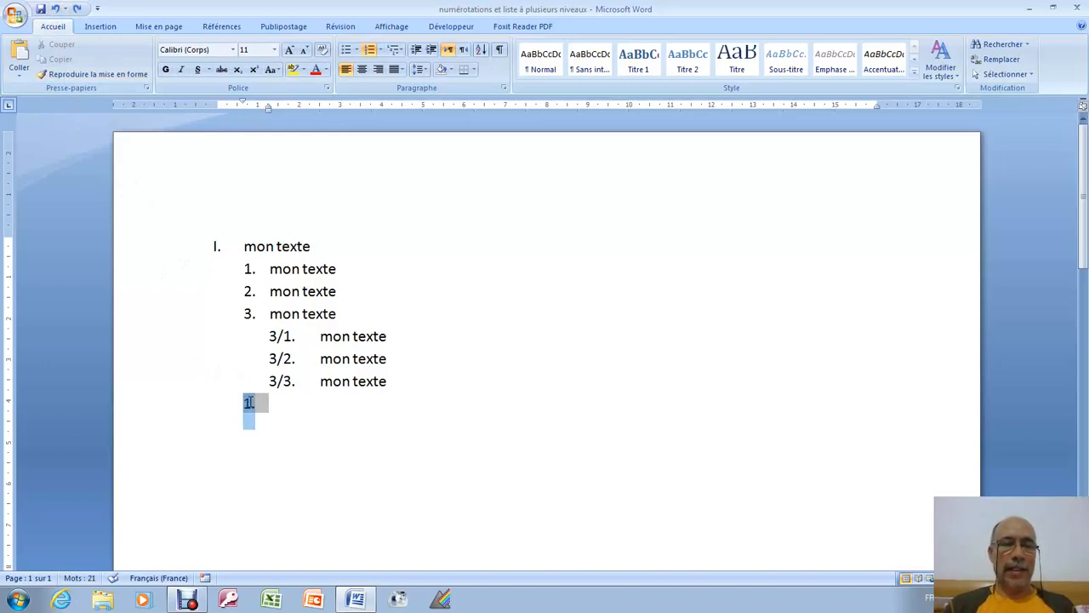
Try setting the numbering value of the line below item 3/3. to 4, and undo it.
right_click(252, 403)
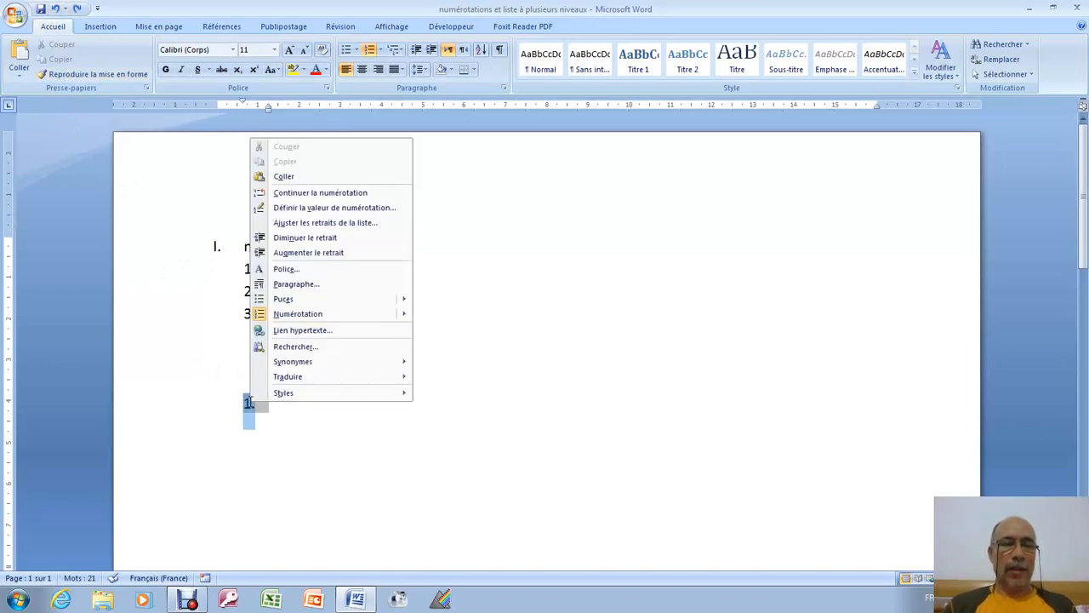
left_click(321, 211)
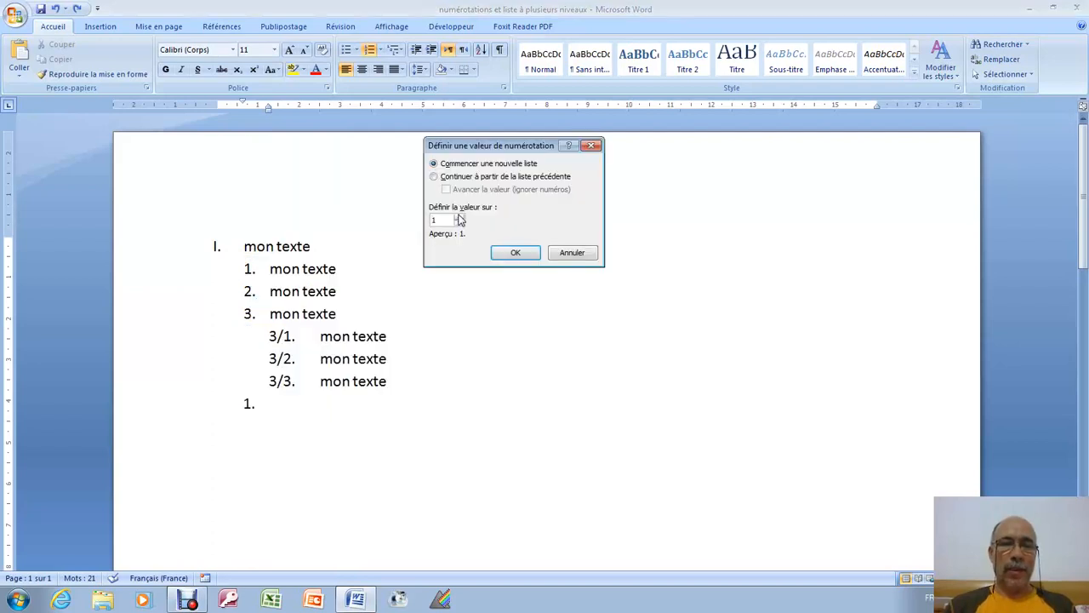
left_click(459, 216)
left_click(458, 216)
left_click(516, 254)
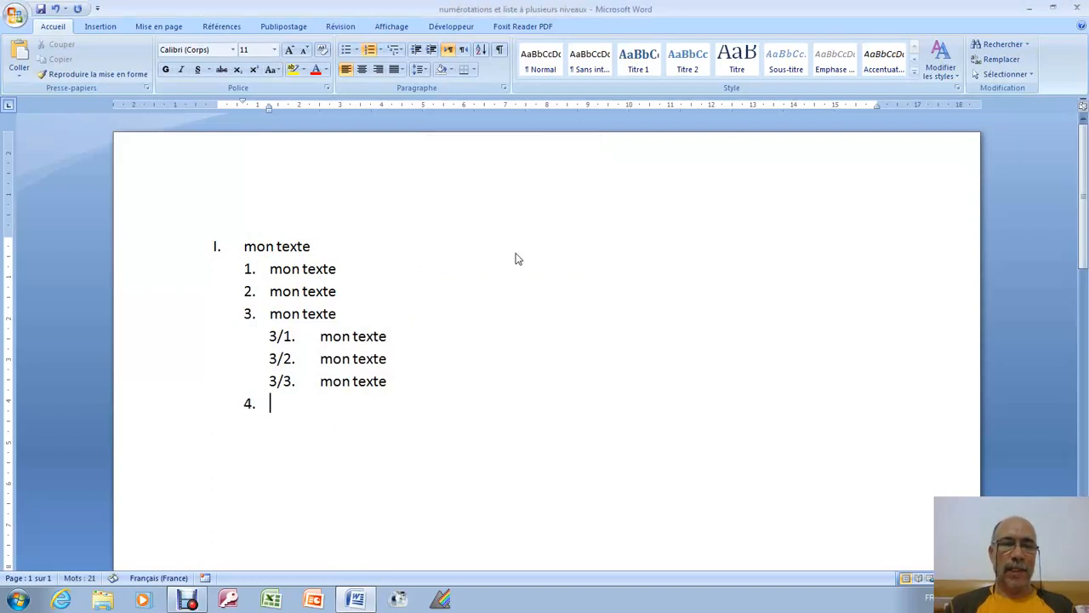
left_click(54, 9)
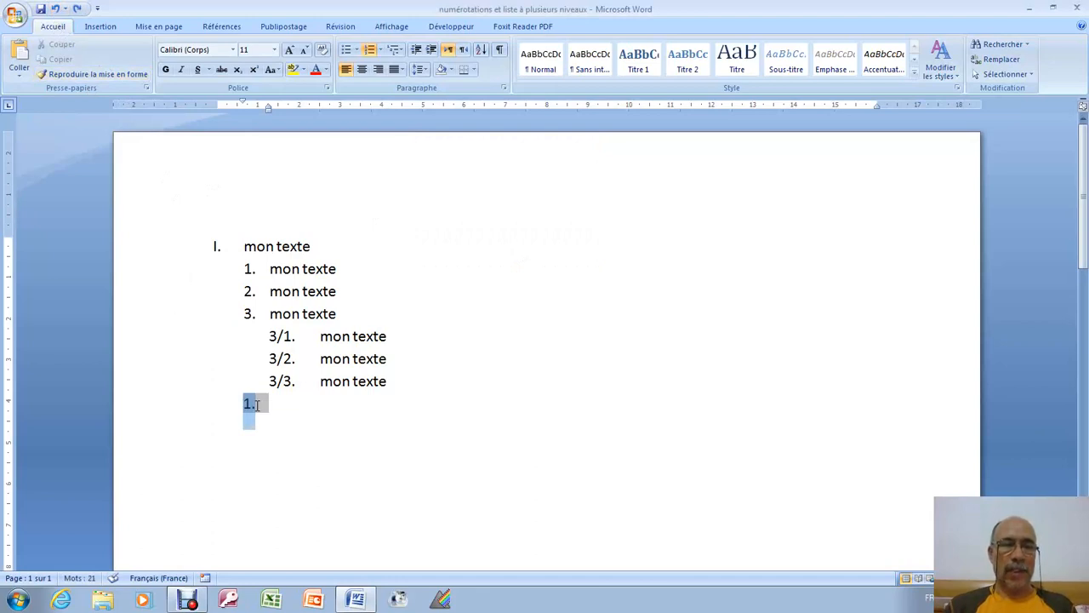
Continue the numbering of the first sublist on the 1. line below item 3/3.
left_click(267, 403)
right_click(250, 403)
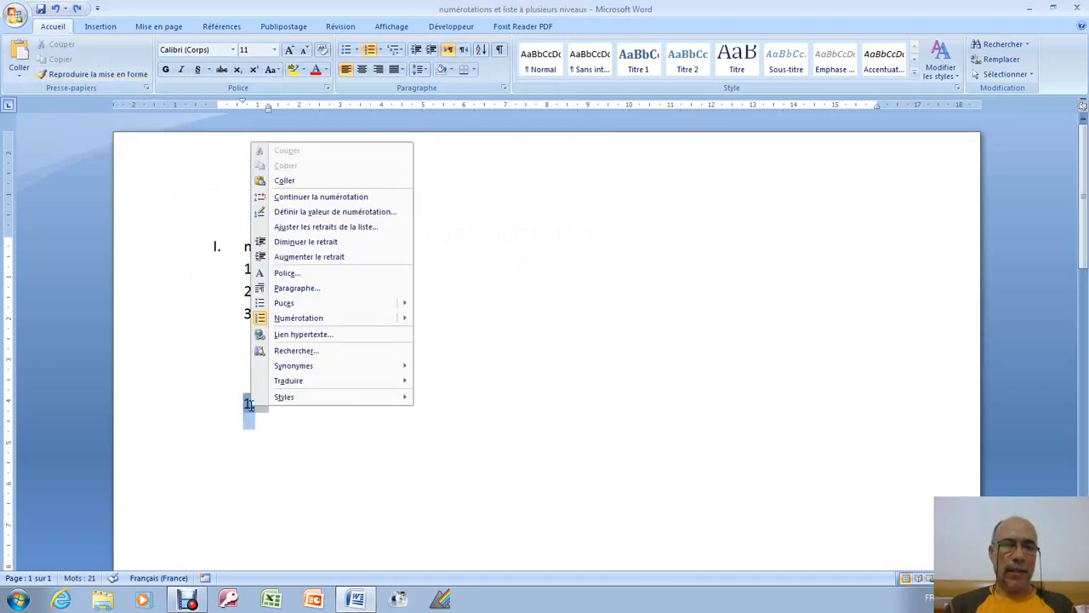
left_click(335, 201)
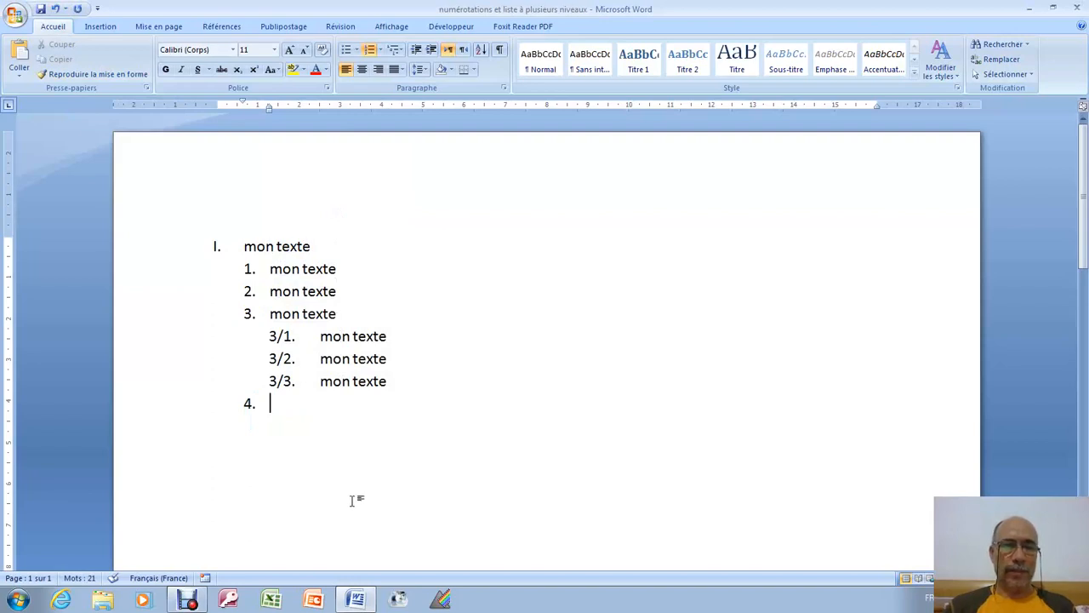
Enter "mon texte" as items 4 and 5 of the sublist, with a new line started below them.
type("mon")
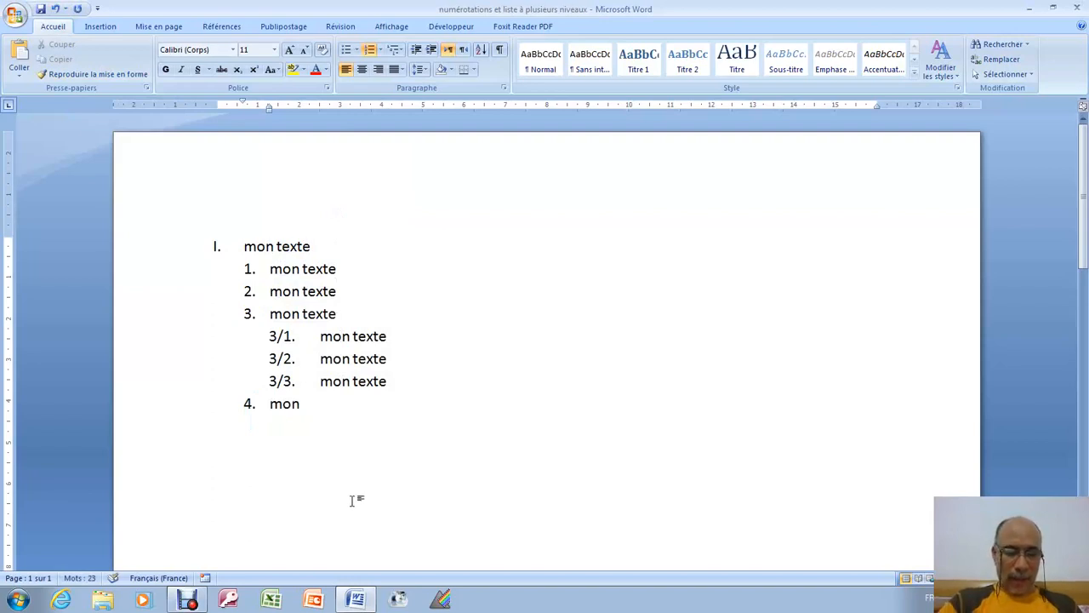
type(" texte")
key("Return")
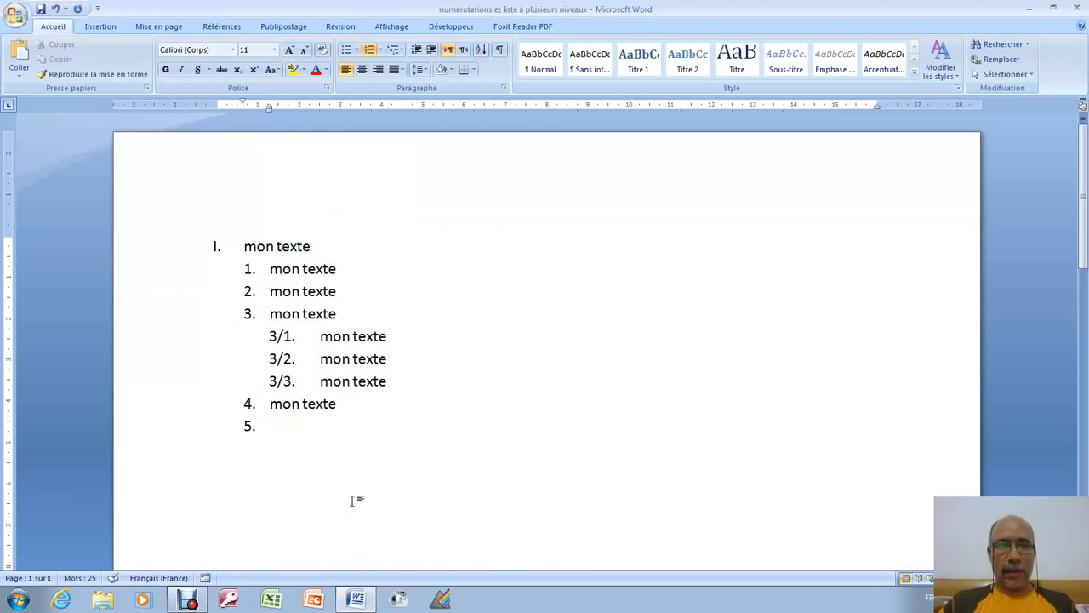
type("mo")
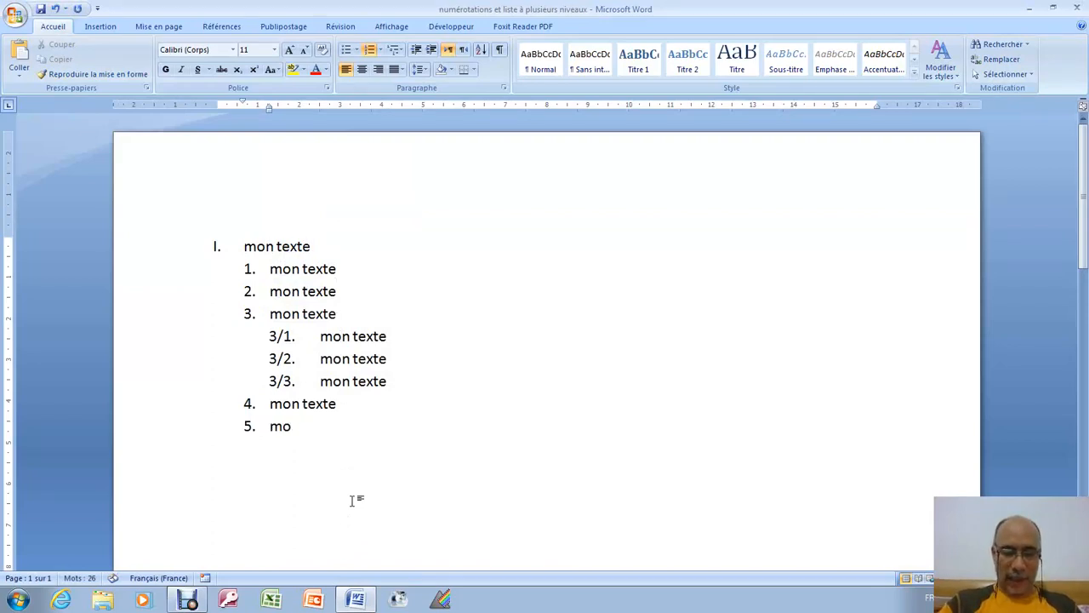
type("n txte")
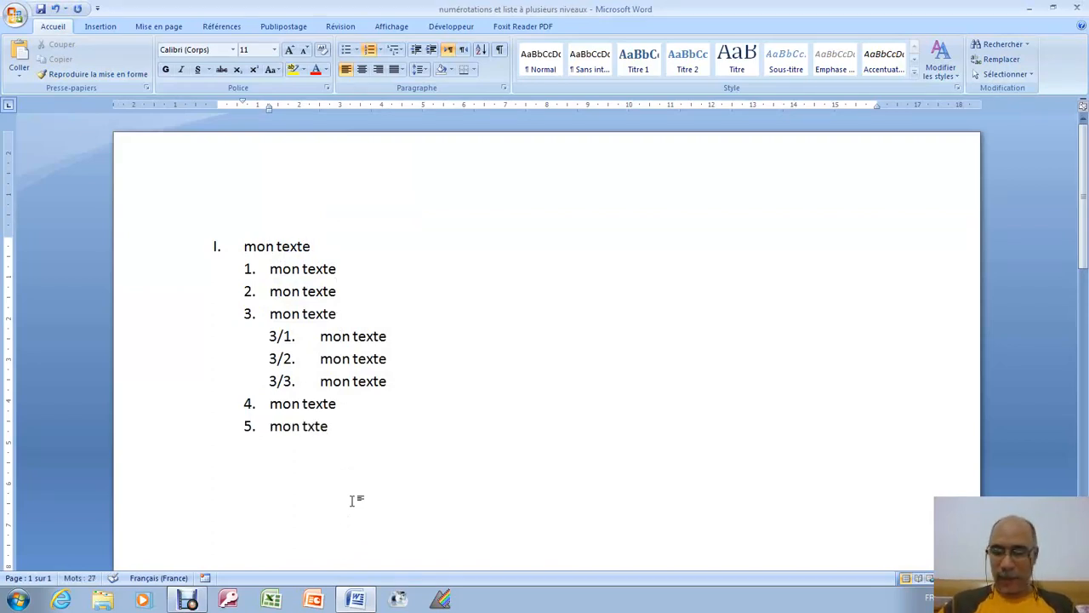
key("Return")
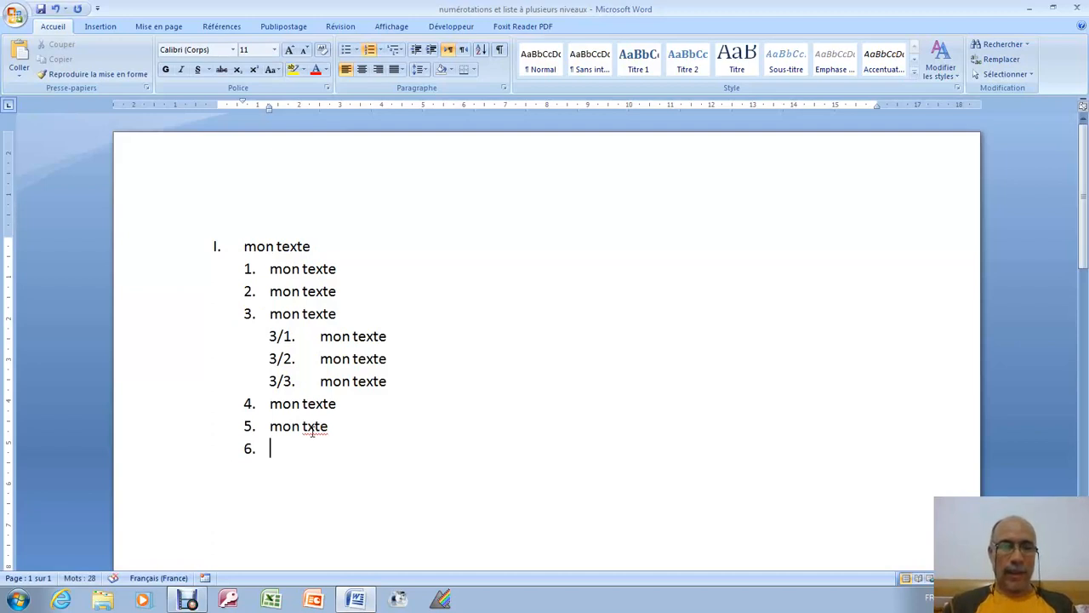
left_click(308, 427)
type("e")
key("Down")
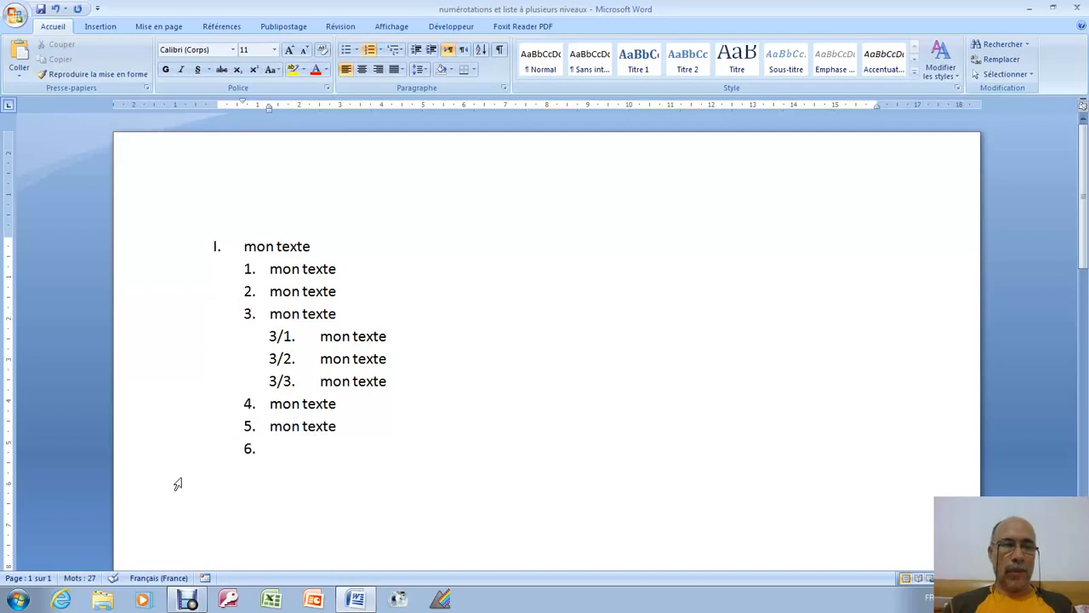
Replace the numbering on the line below item 5 with the I., II., III. format and enter "mon texte" there, starting a new line.
left_click(394, 49)
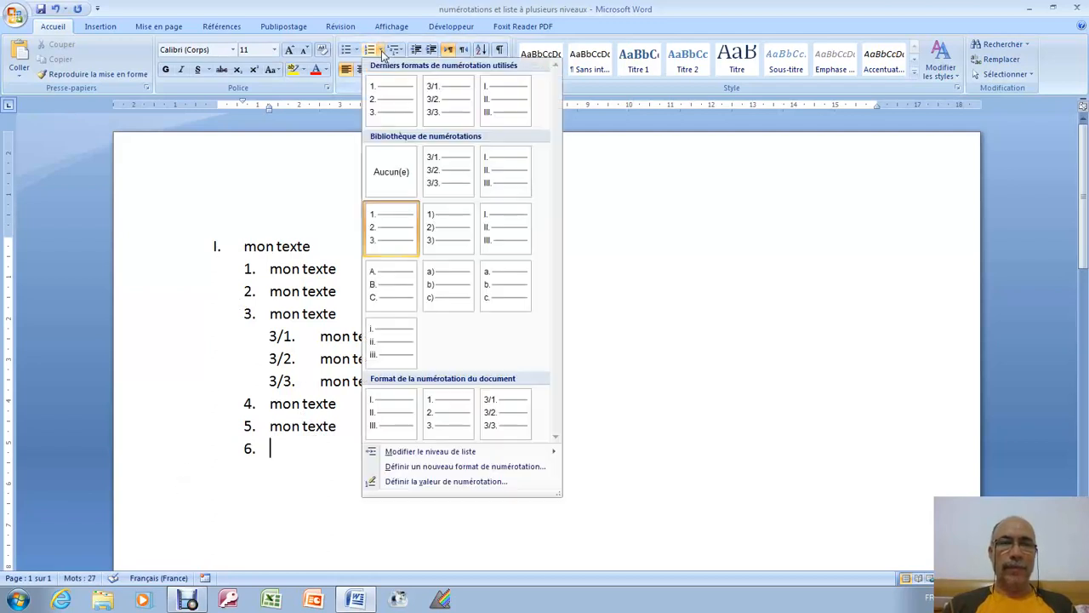
left_click(385, 174)
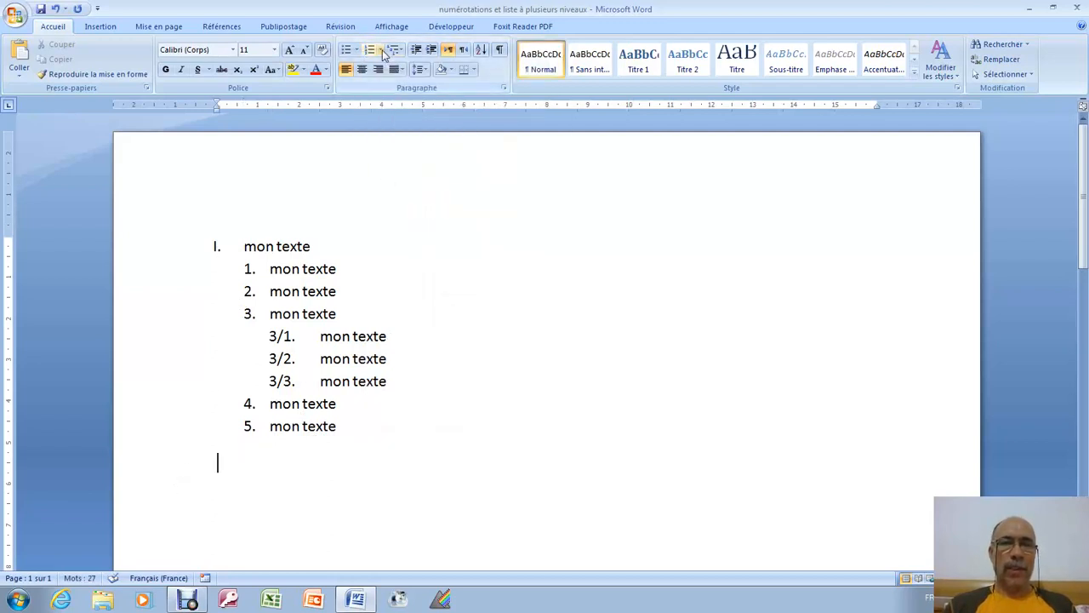
left_click(379, 49)
left_click(505, 99)
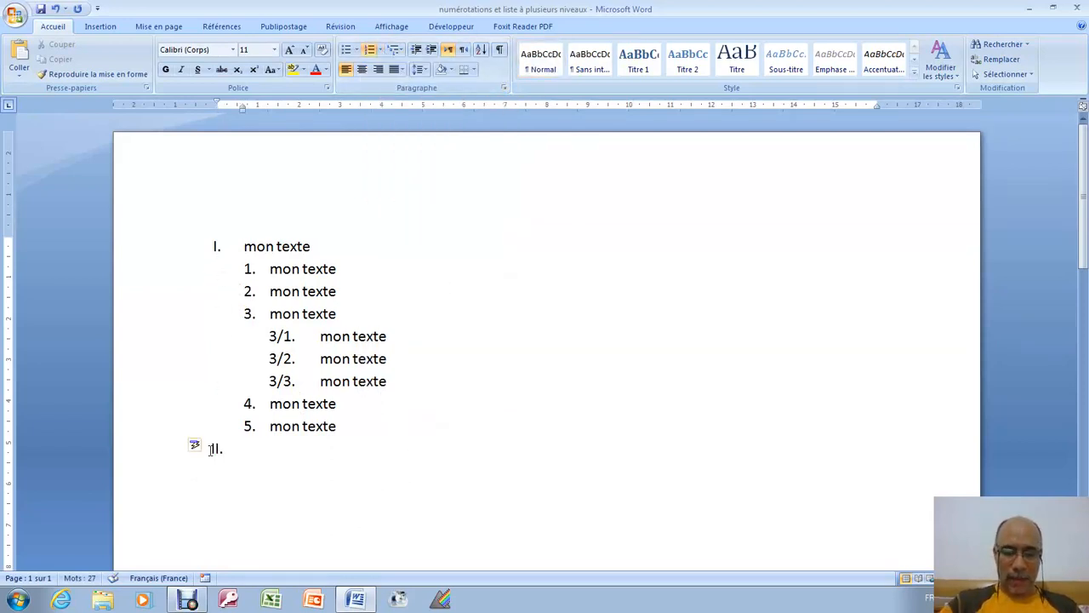
type("mon texte")
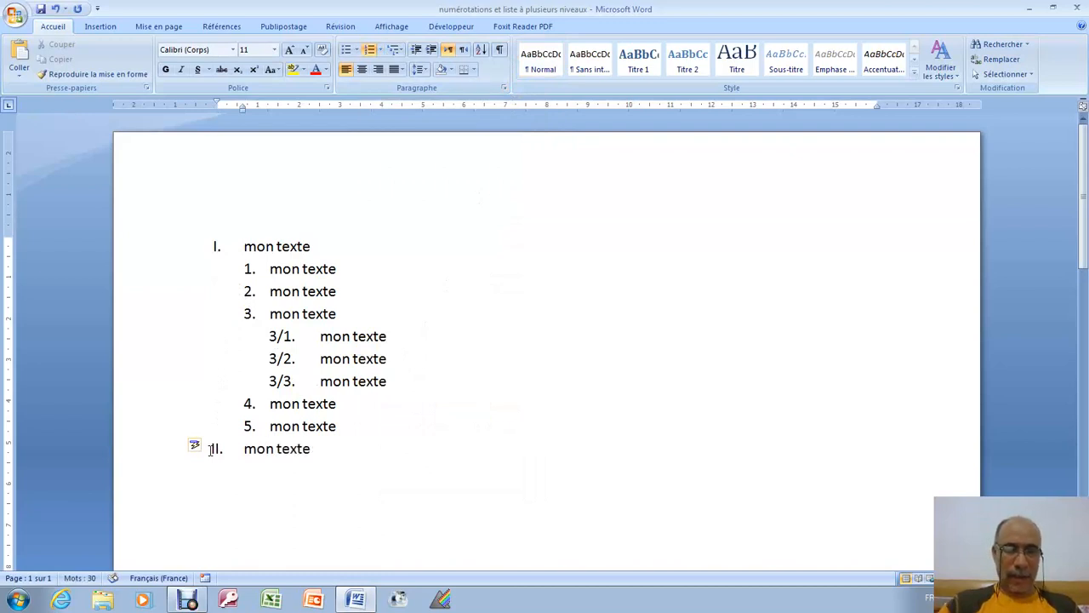
key("Return")
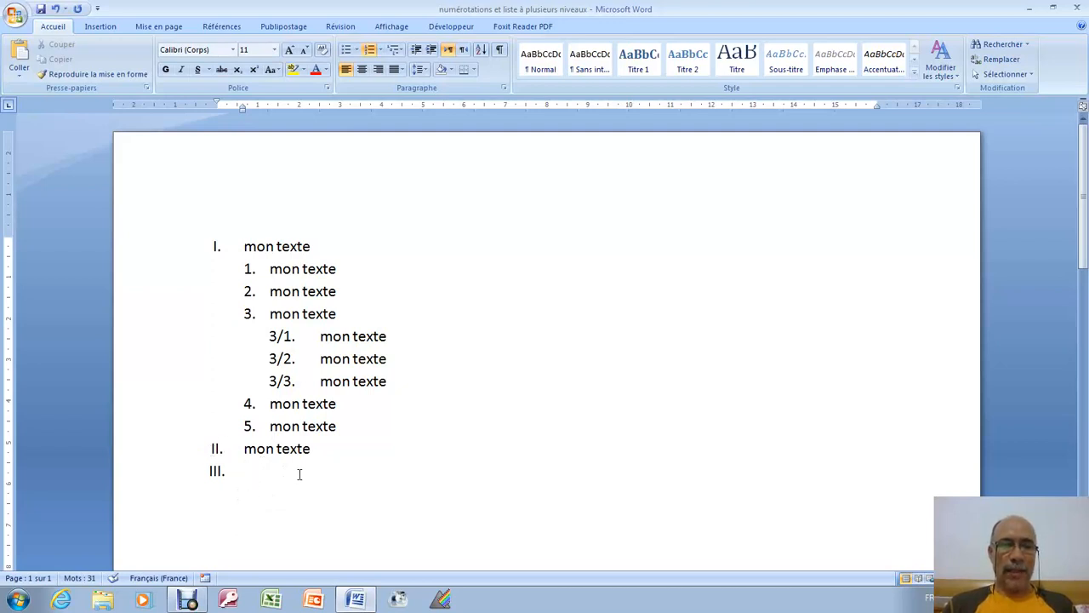
Clear the Roman numbering on the line below item II. and apply the 1., 2., 3. format there.
left_click(378, 50)
left_click(379, 185)
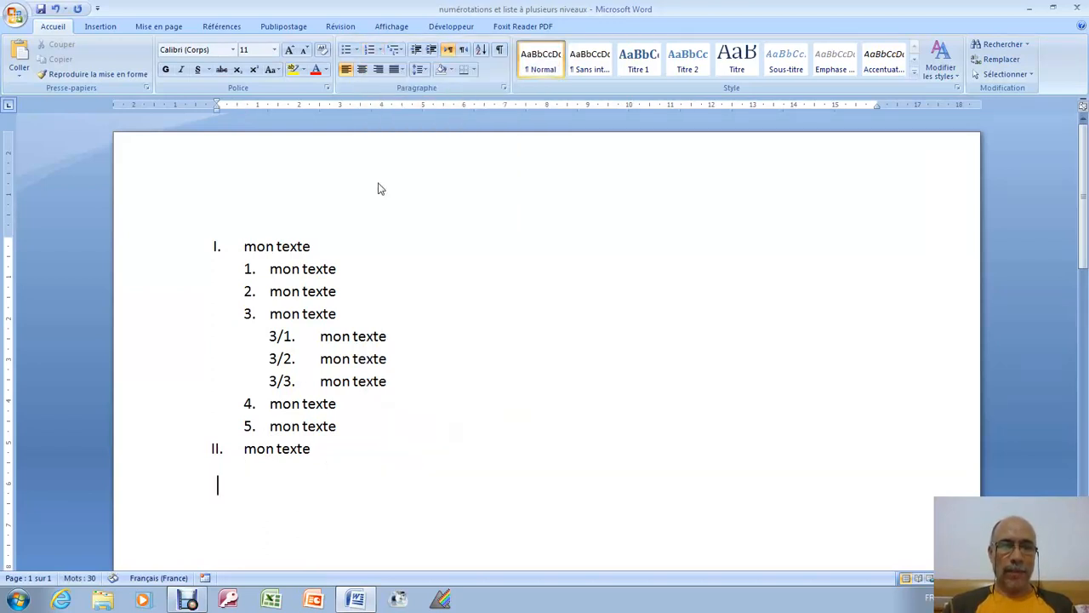
left_click(379, 50)
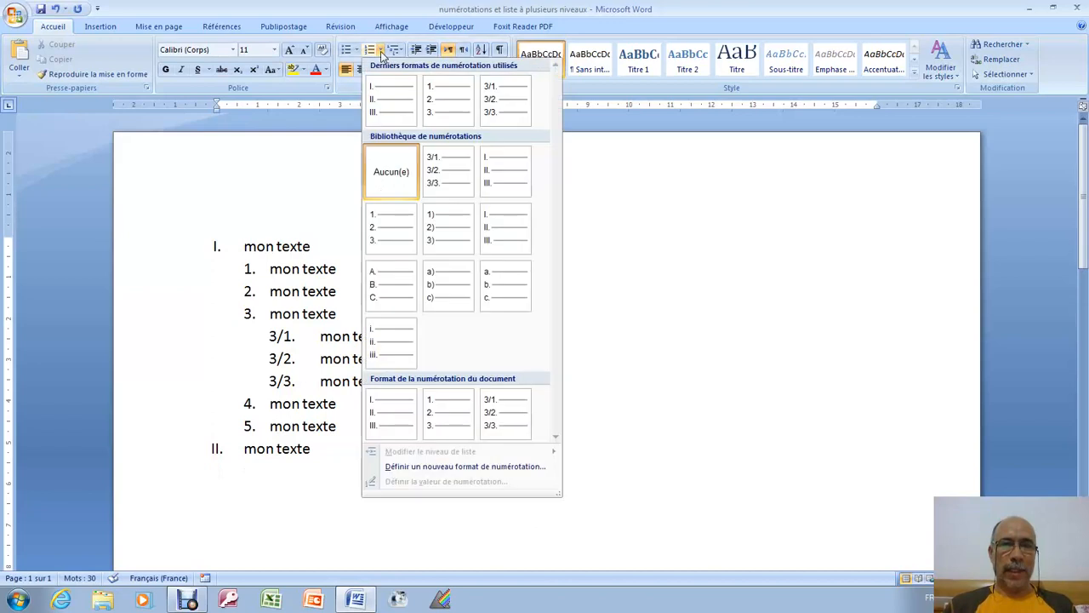
left_click(440, 104)
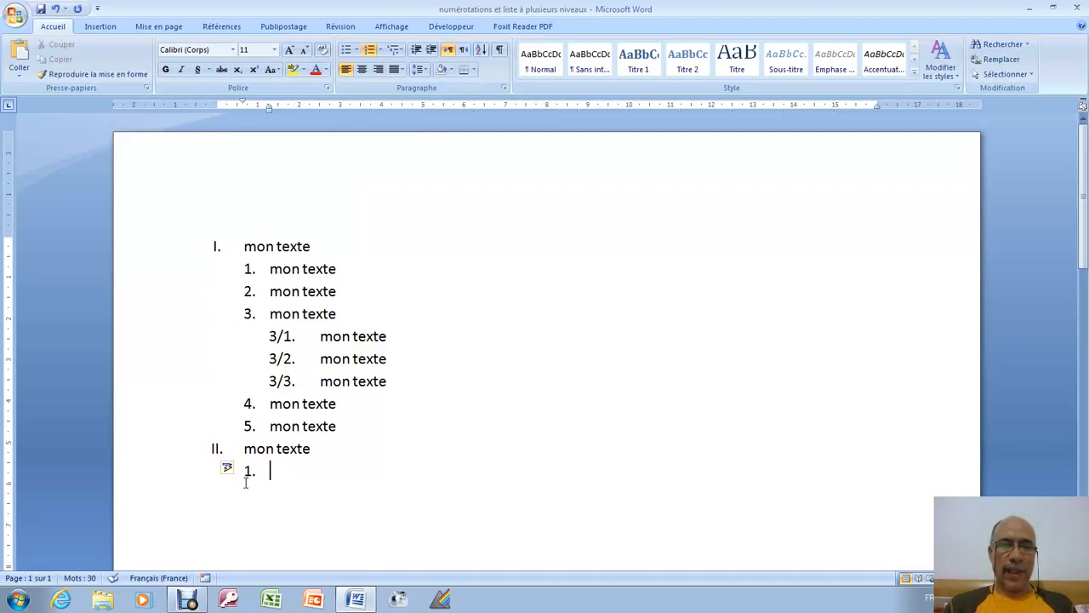
Start a new number format for the 1. line below item II and set its number style to A, B, C.
left_click(379, 51)
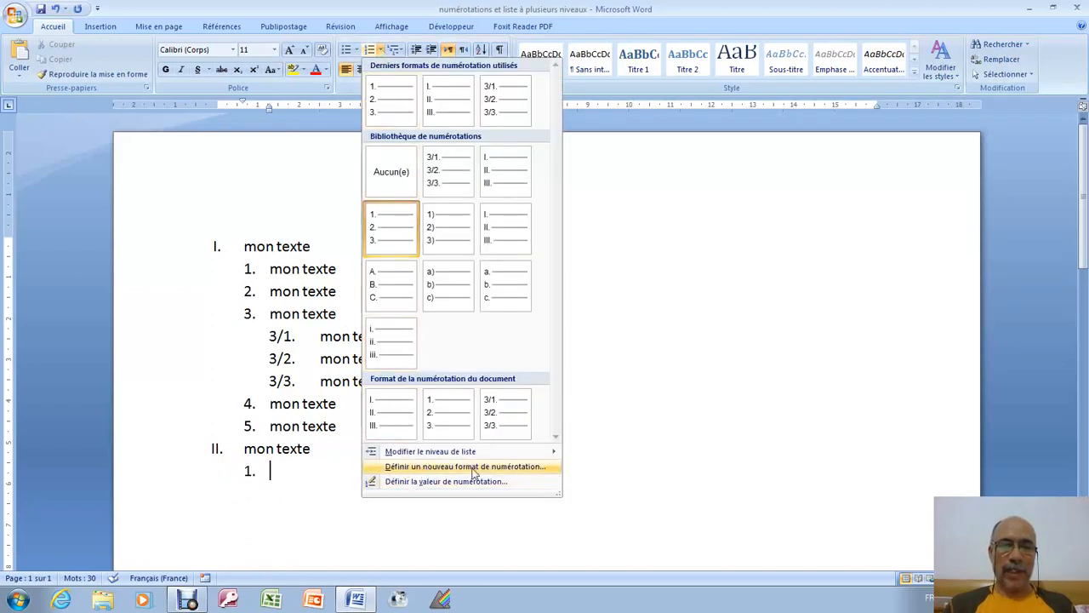
left_click(475, 470)
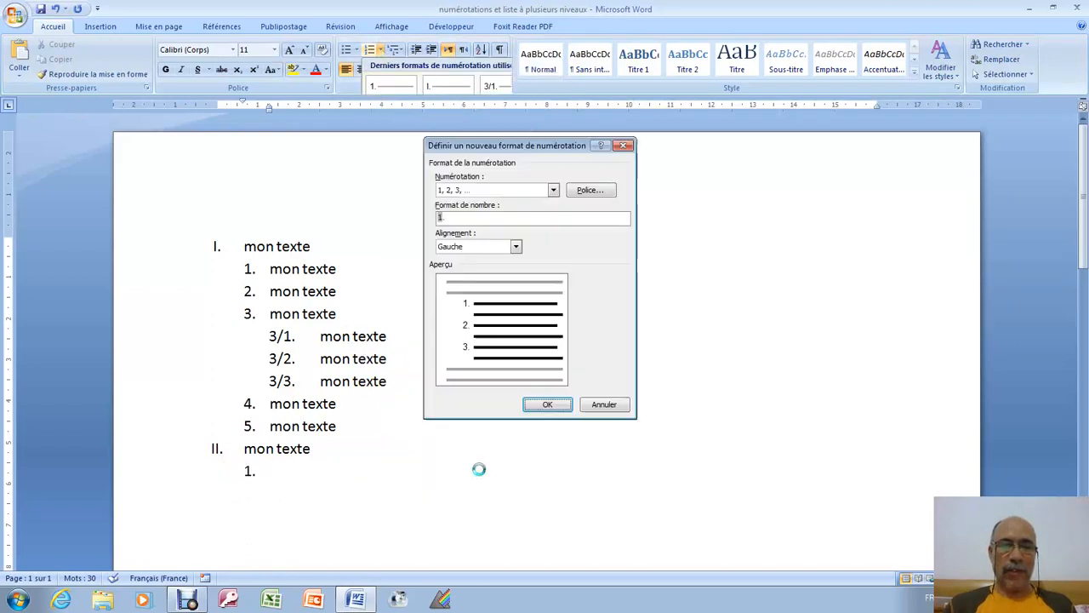
left_click(453, 220)
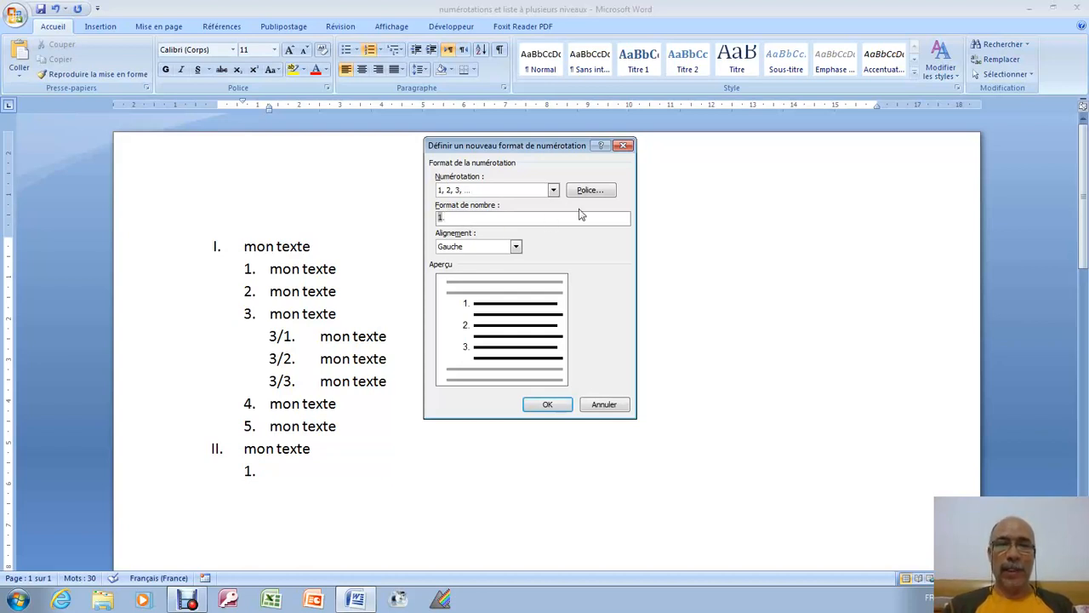
left_click(553, 191)
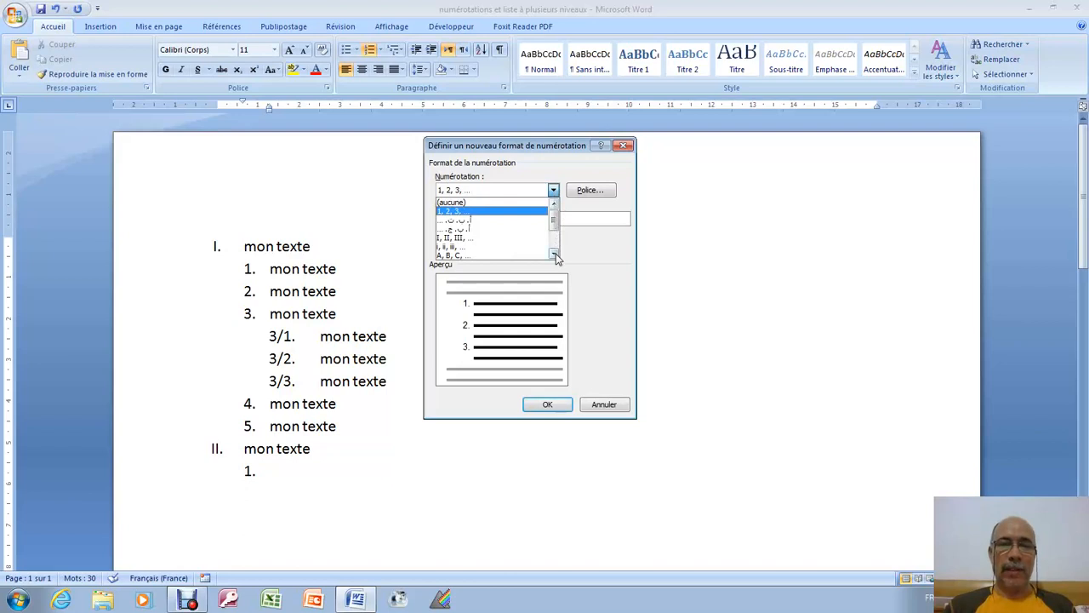
left_click(554, 255)
left_click(464, 249)
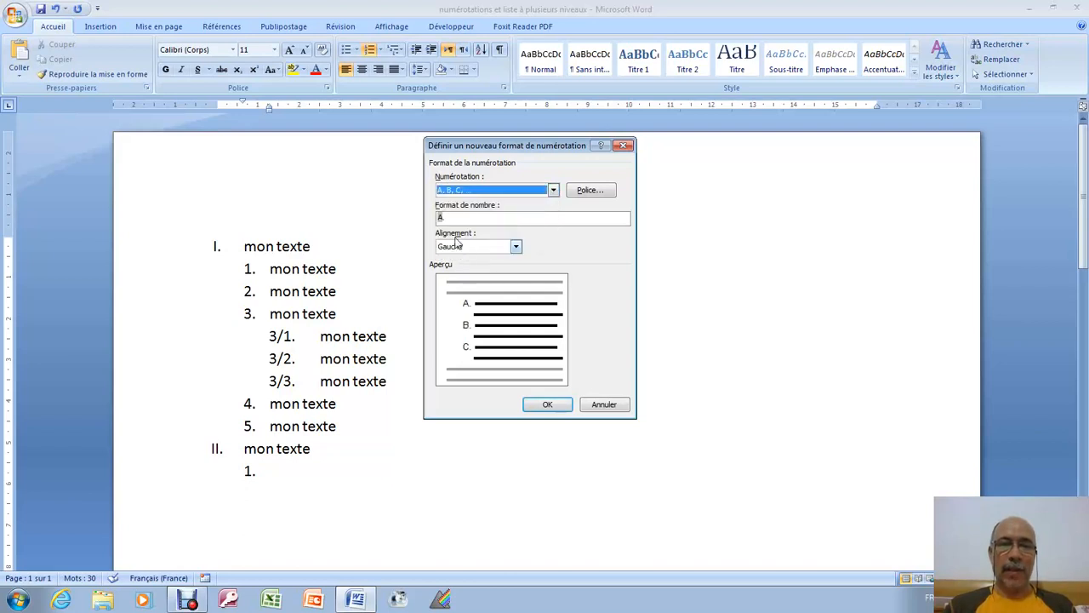
Add the prefix "1 - " before the letter in the number format and apply the format to the line.
left_click(439, 218)
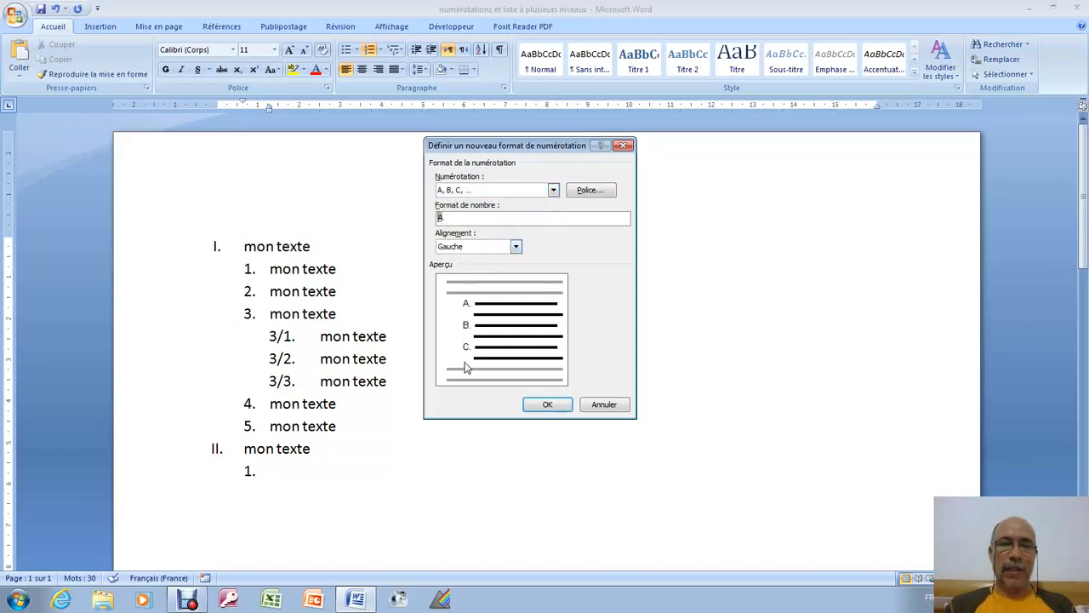
type("1-")
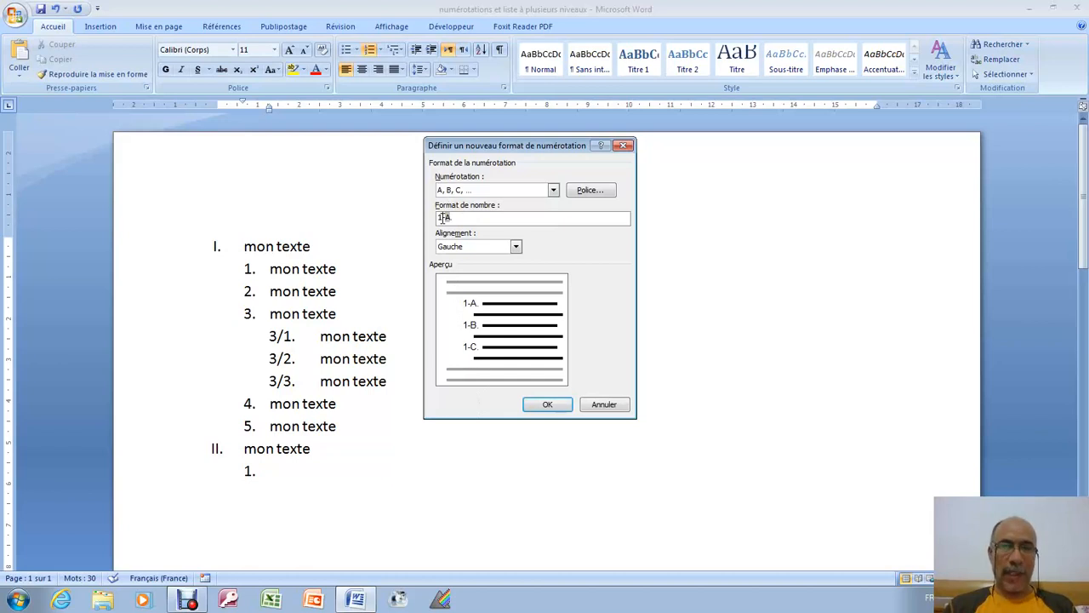
left_click(441, 218)
key("Right")
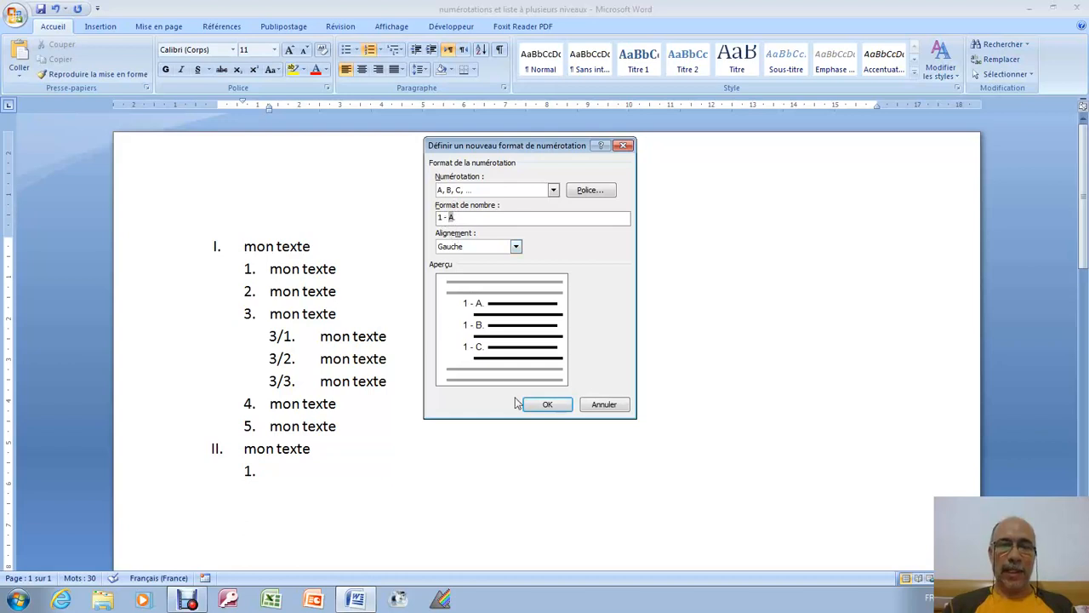
left_click(540, 406)
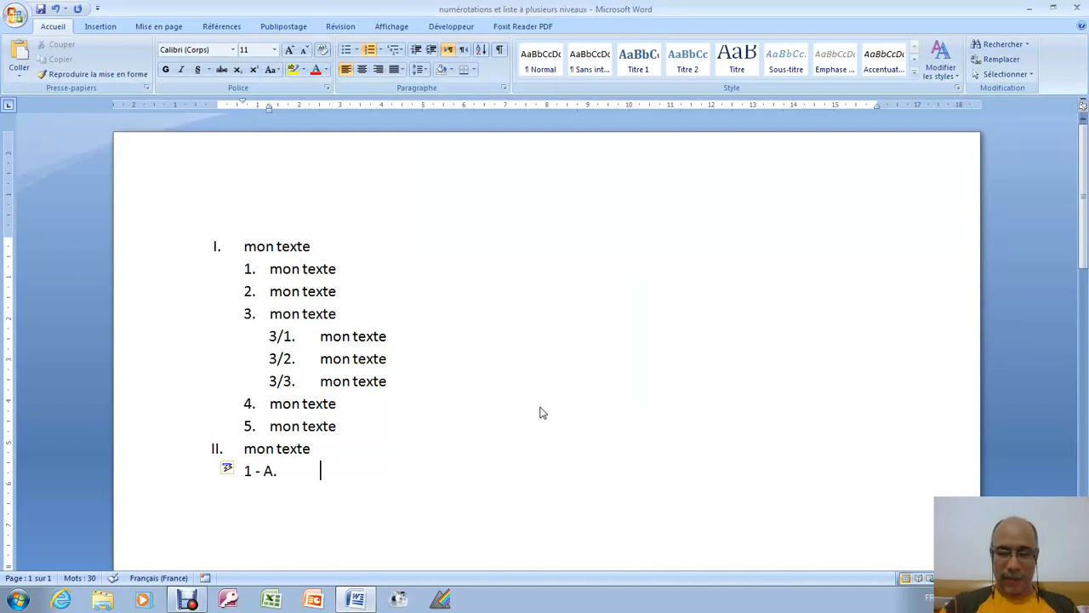
Enter "mon texte" as items 1 - A and 1 - B, starting a third line below them.
type("mon texte")
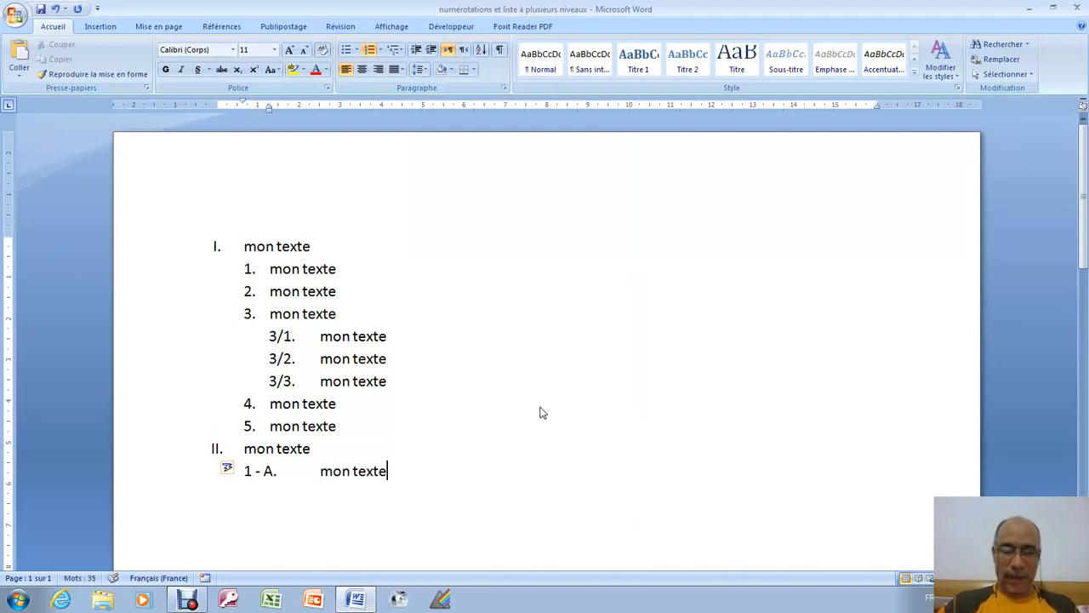
key("Return")
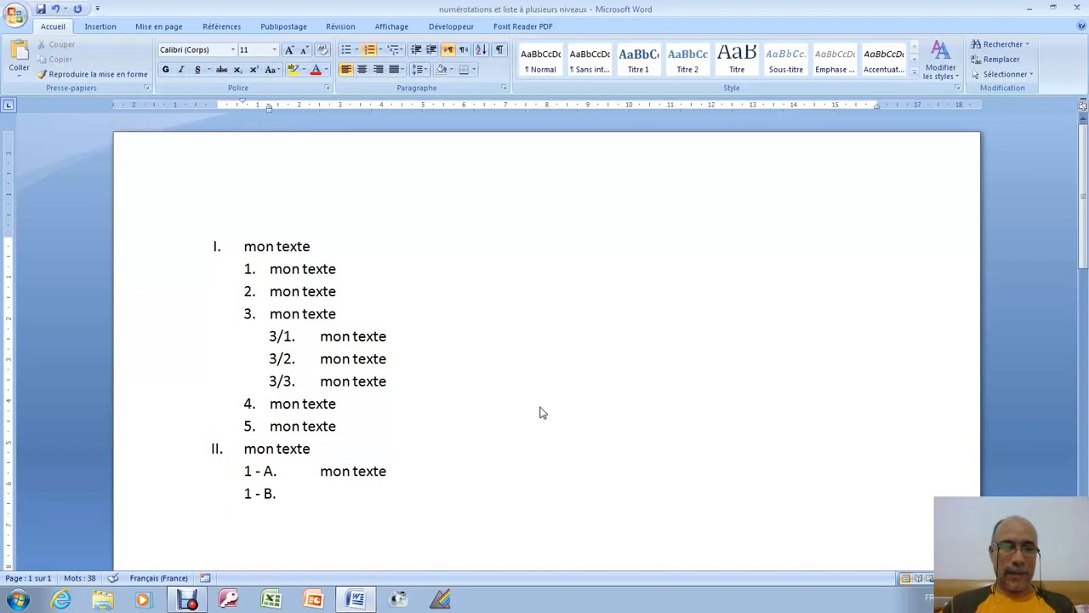
type("mon texte")
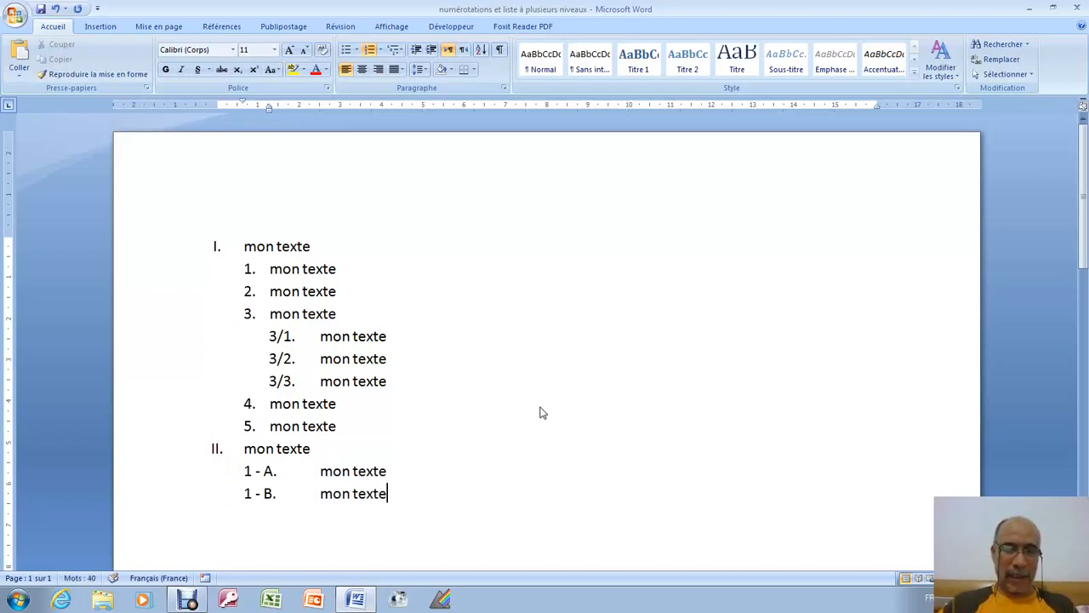
key("Return")
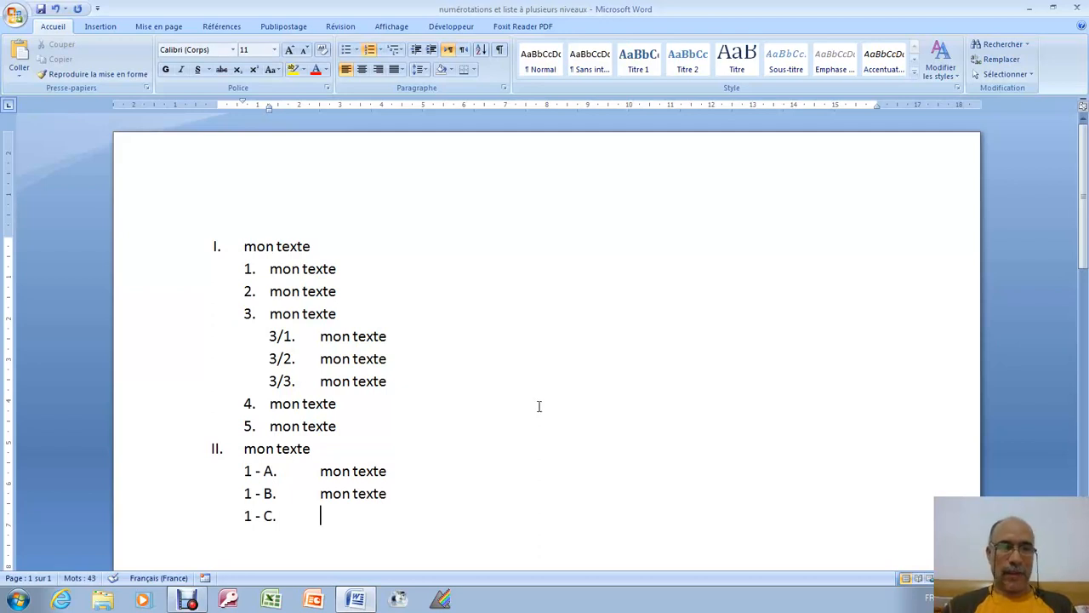
right_click(247, 473)
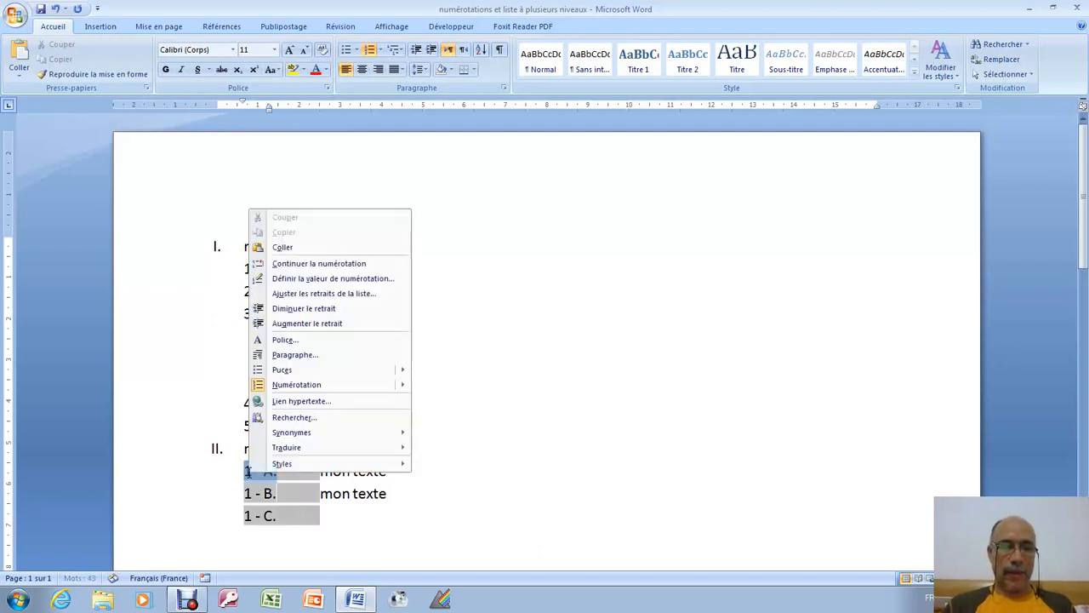
left_click(361, 278)
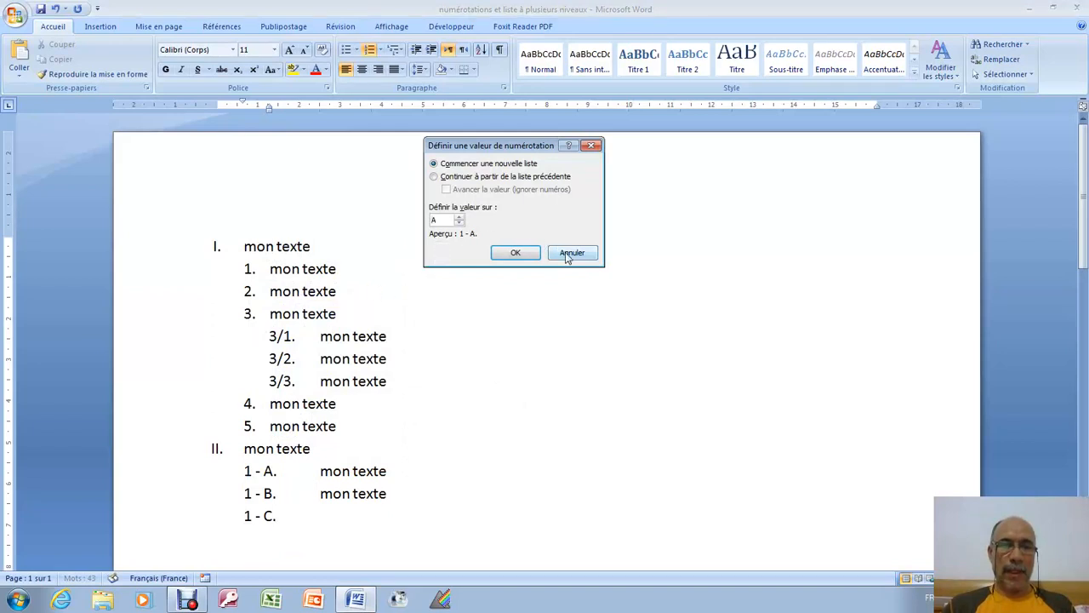
left_click(570, 252)
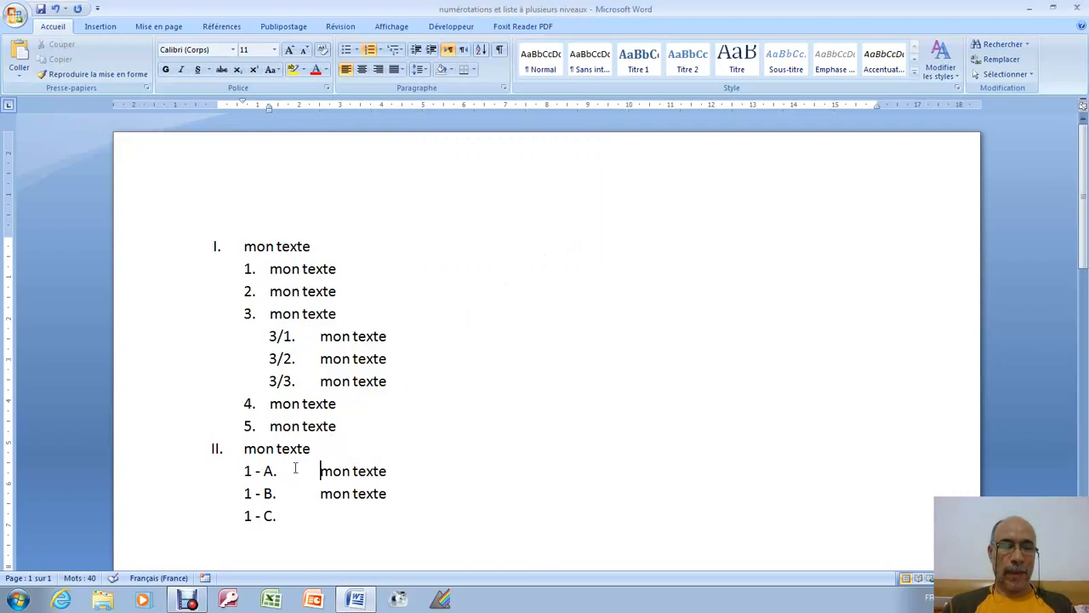
Redefine the number format of the three lettered items below item II with the prefix 2 in place of 1.
left_click_drag(321, 473, 352, 520)
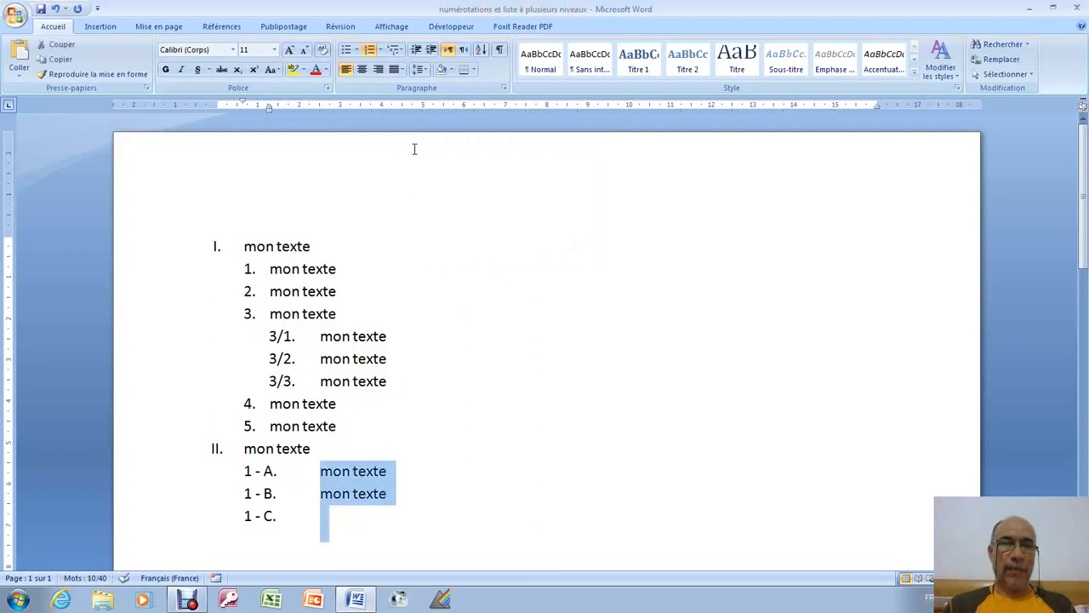
left_click(379, 50)
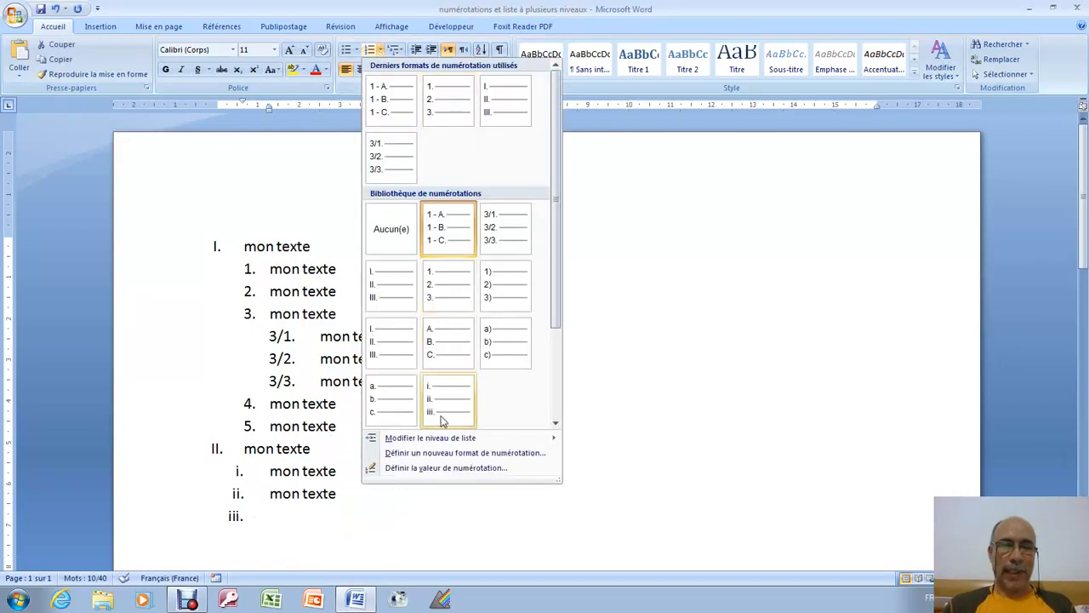
left_click(442, 460)
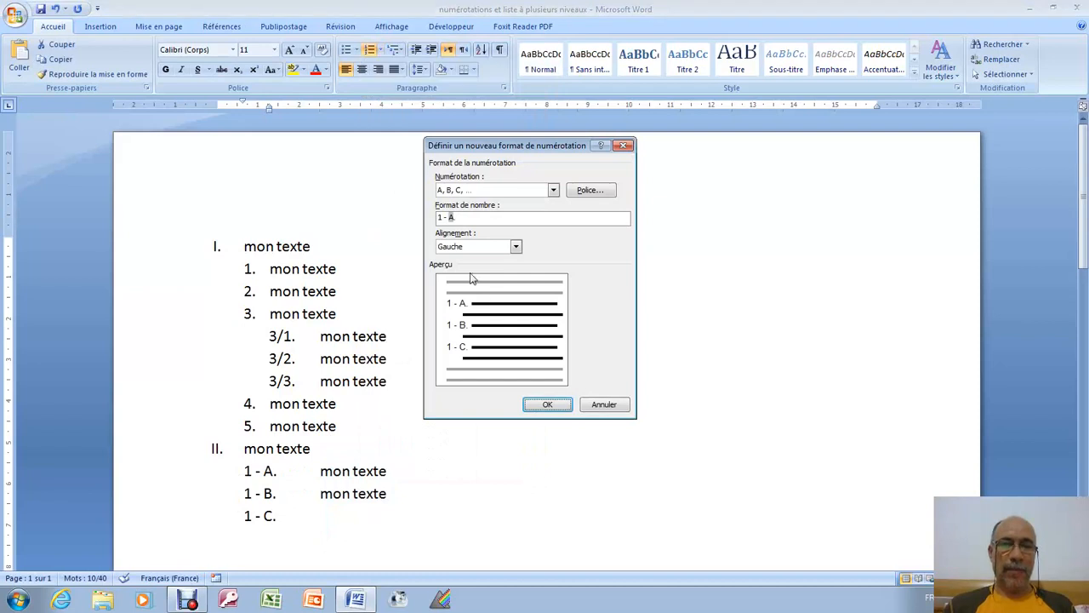
left_click(435, 219)
type("2")
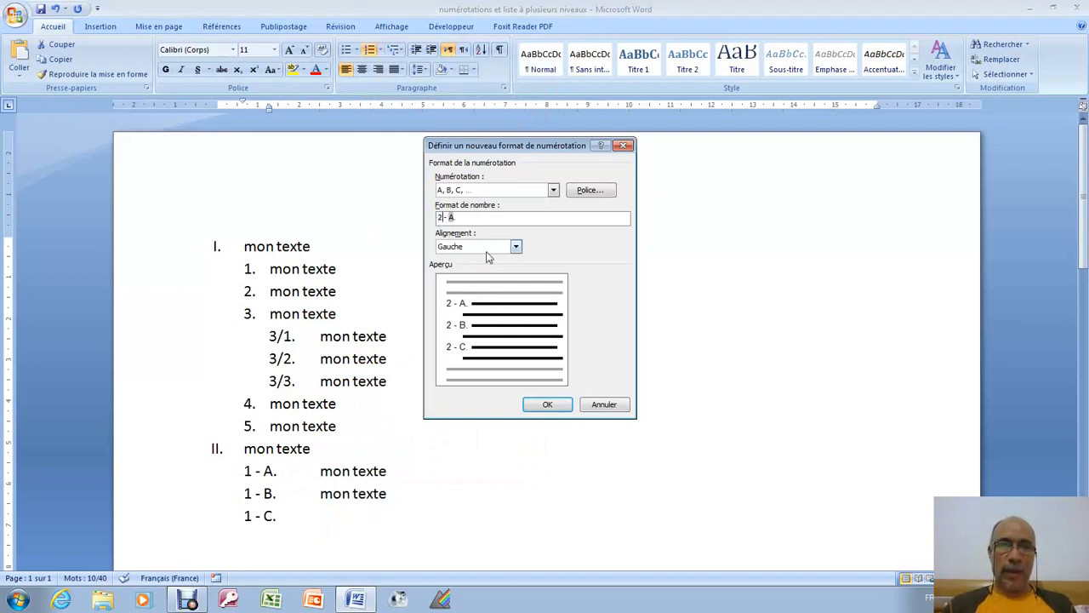
left_click(547, 404)
Enter "mon texte" as item 2 - C and increase the indent of the whole lettered sublist by one level.
left_click(320, 516)
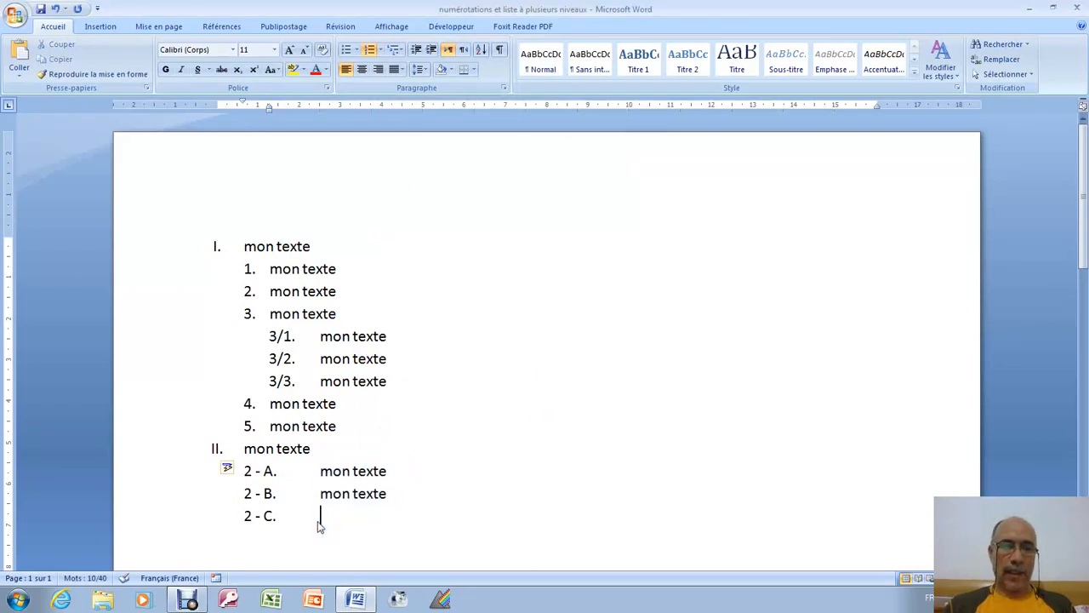
type("mon")
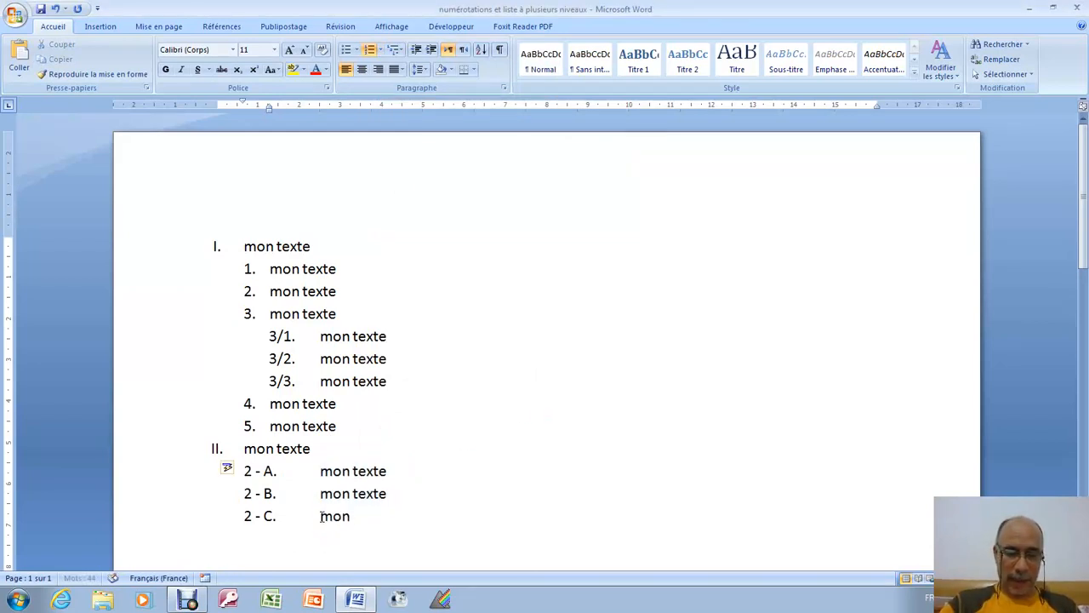
type(" texte")
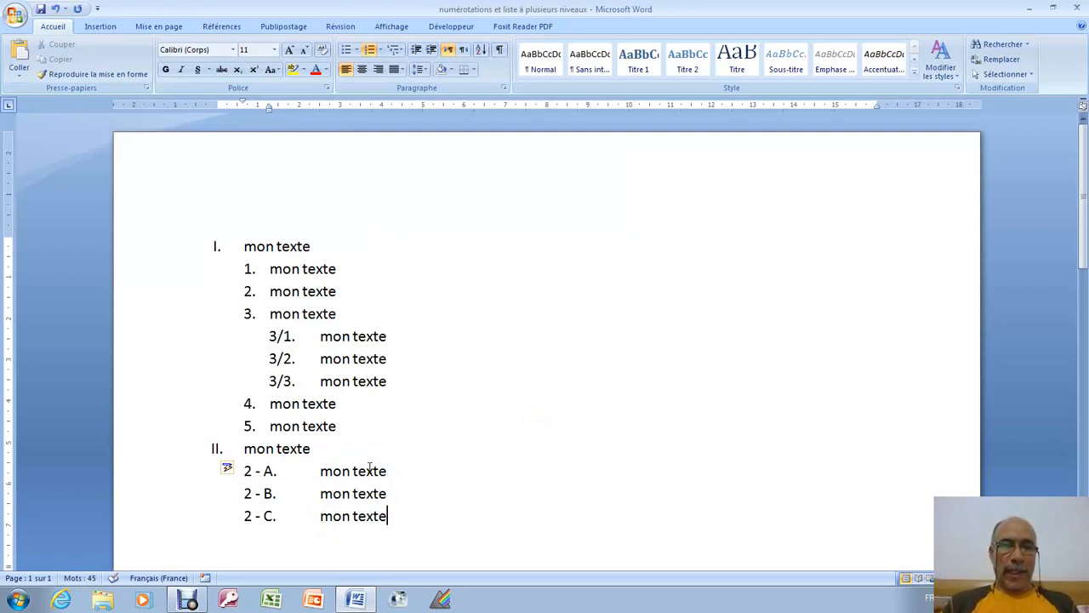
scroll(369, 468, "down", 1)
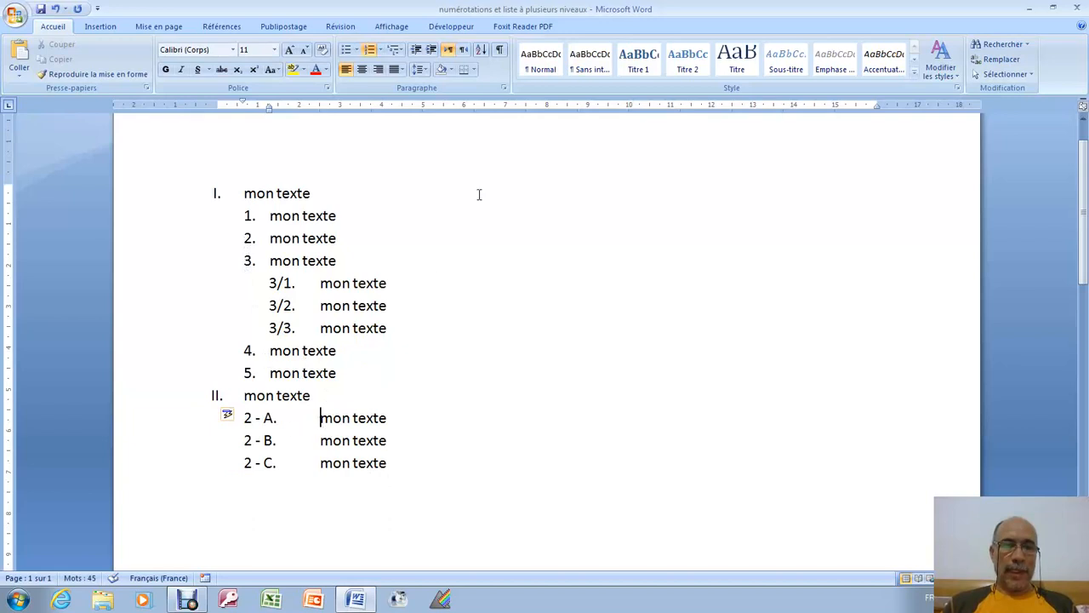
left_click(431, 50)
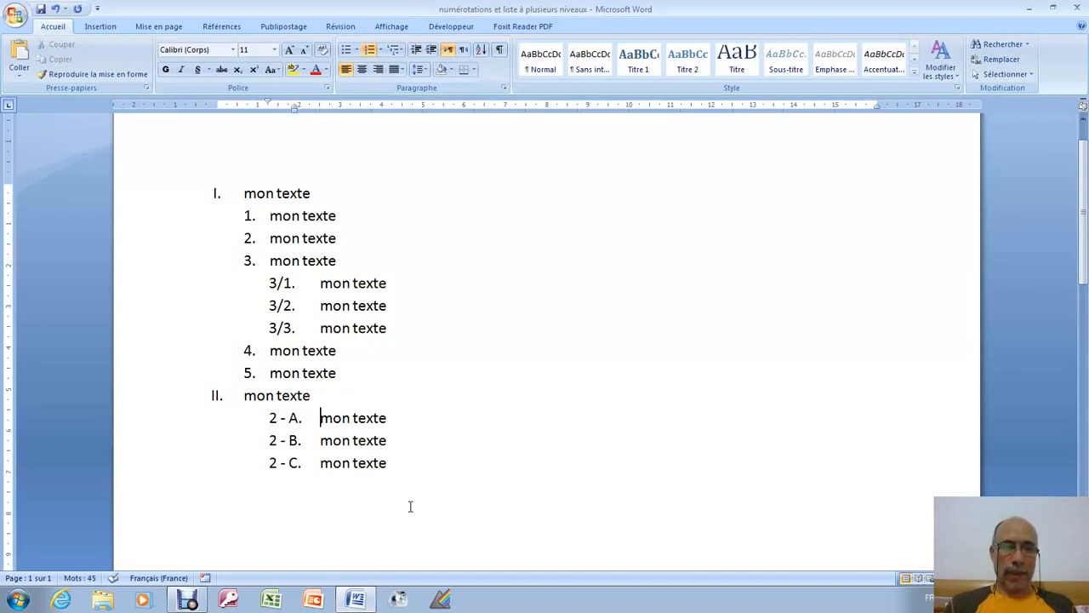
Add a line below item 2 - C, replace its numbering with the I., II., III. format and enter "mon texte" there.
left_click(392, 467)
key("Return")
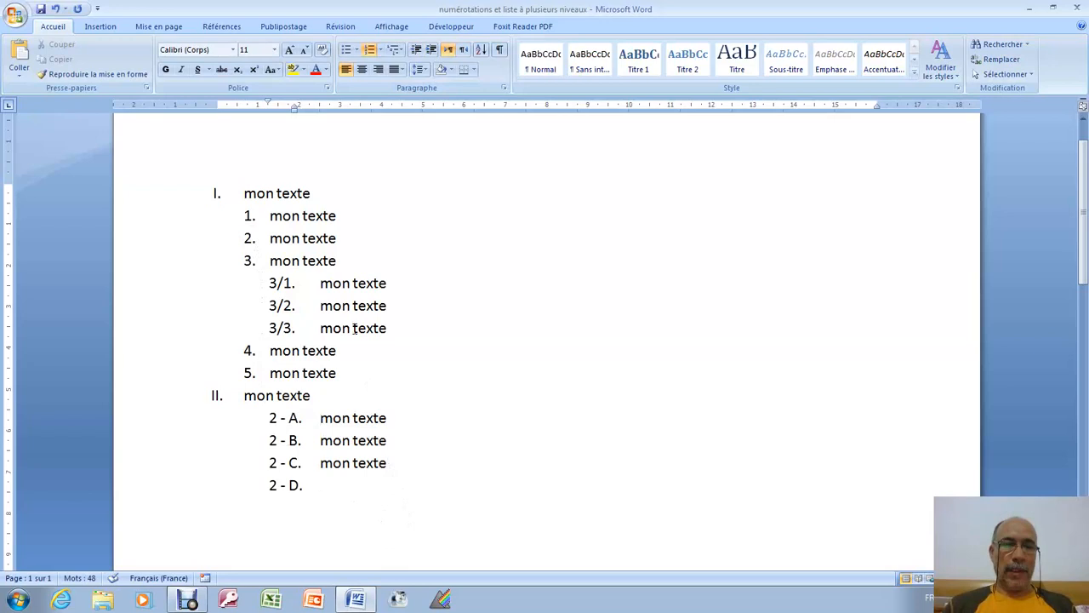
left_click(380, 49)
left_click(389, 228)
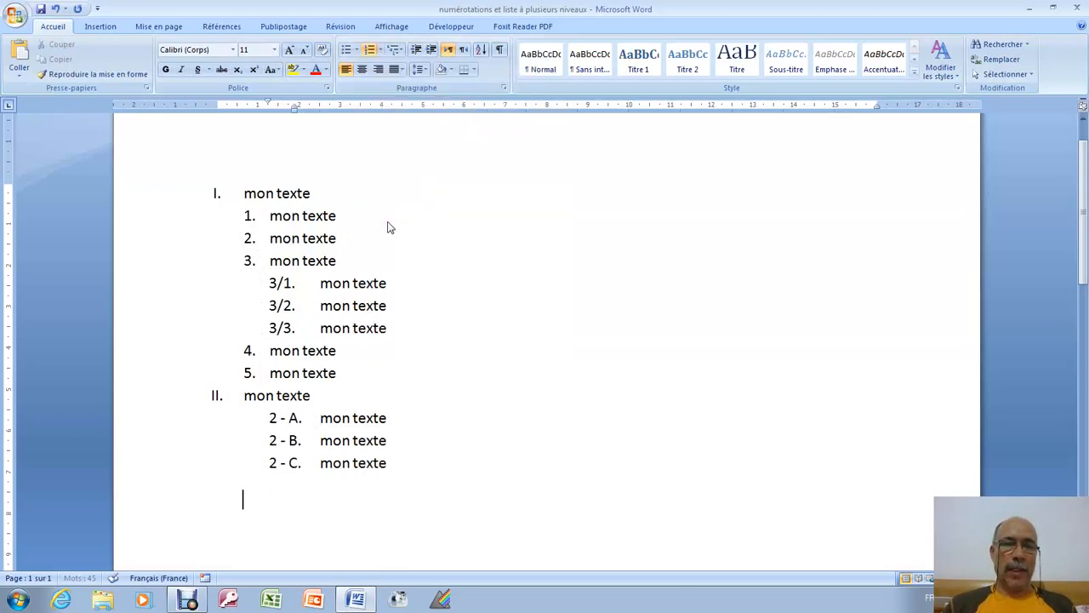
left_click(381, 51)
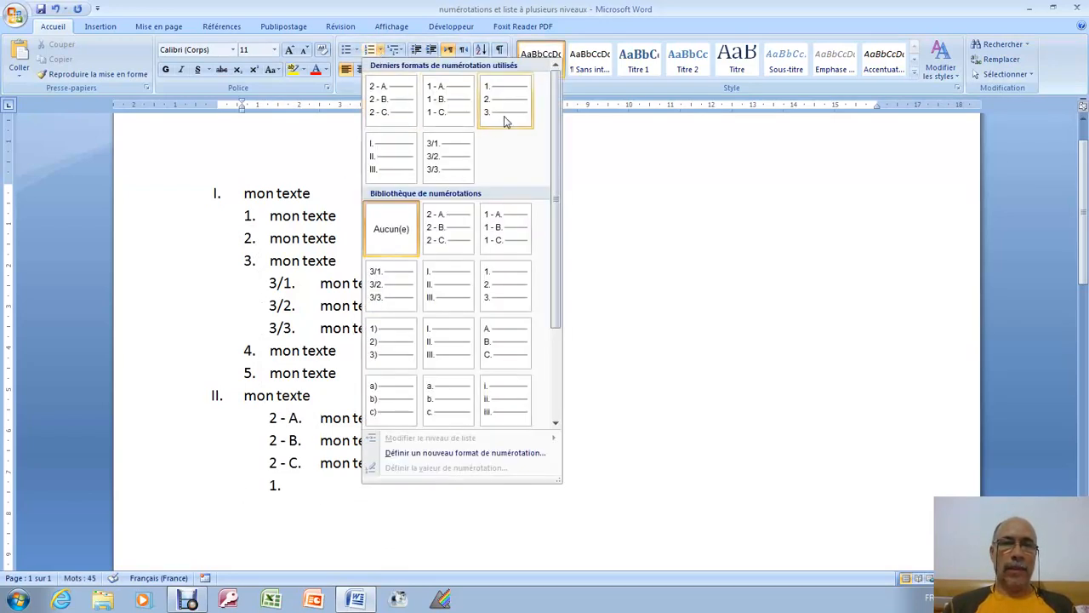
left_click(397, 153)
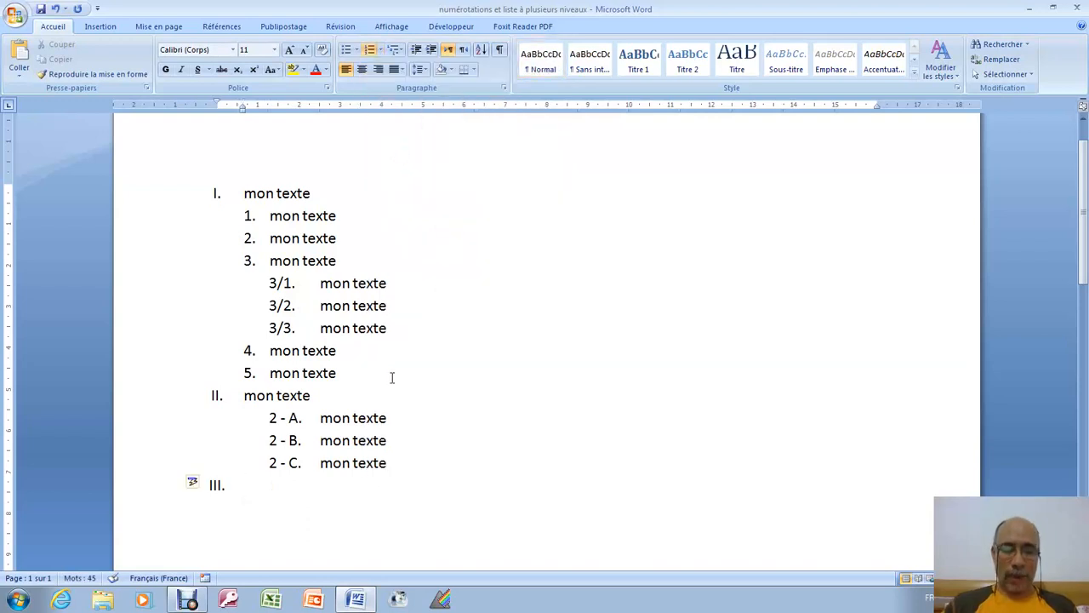
type("mon texte")
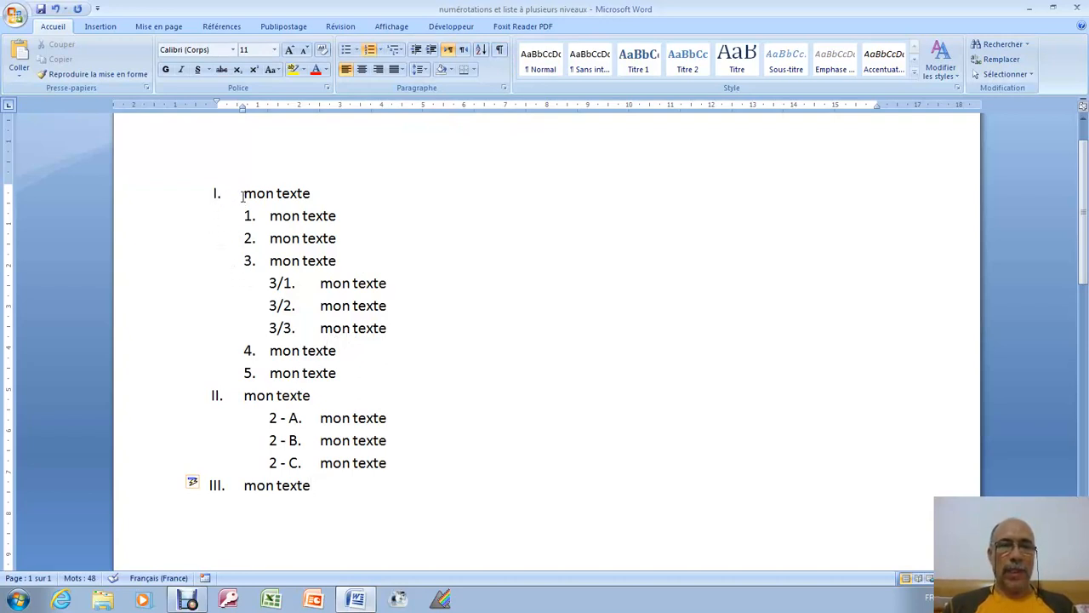
left_click(269, 215)
left_click(320, 282)
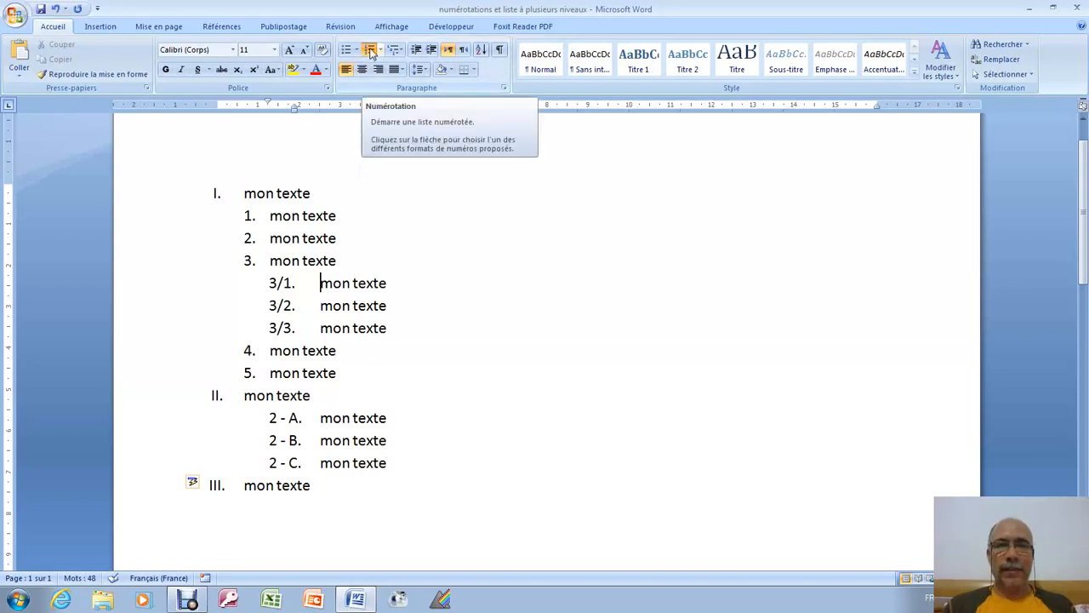
Delete the entire numbered list and apply the 1), a), i) multilevel list format to the empty line.
left_click_drag(323, 485, 209, 194)
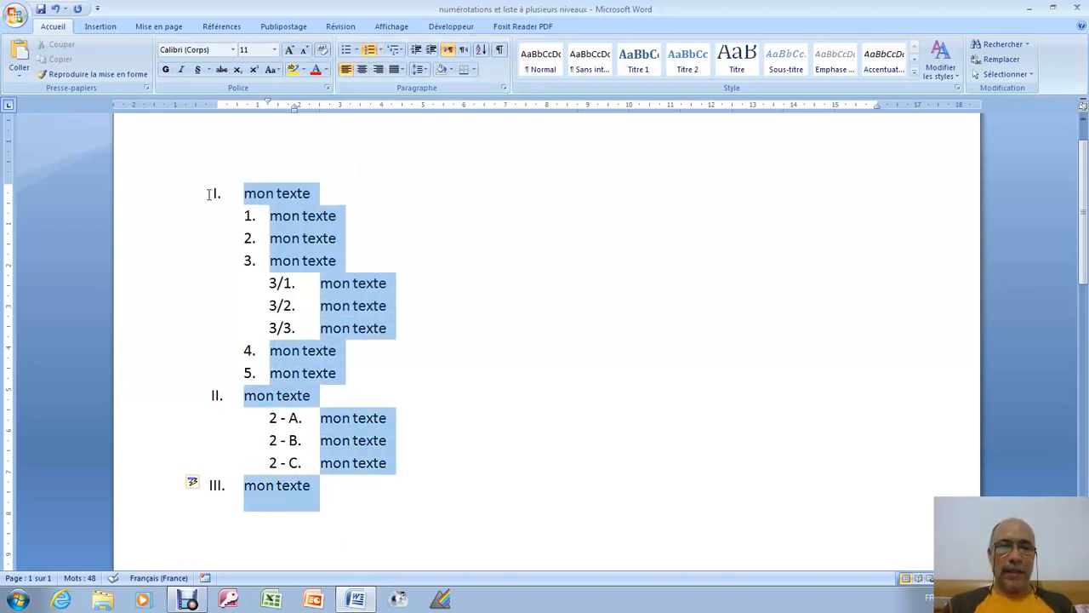
key("Delete")
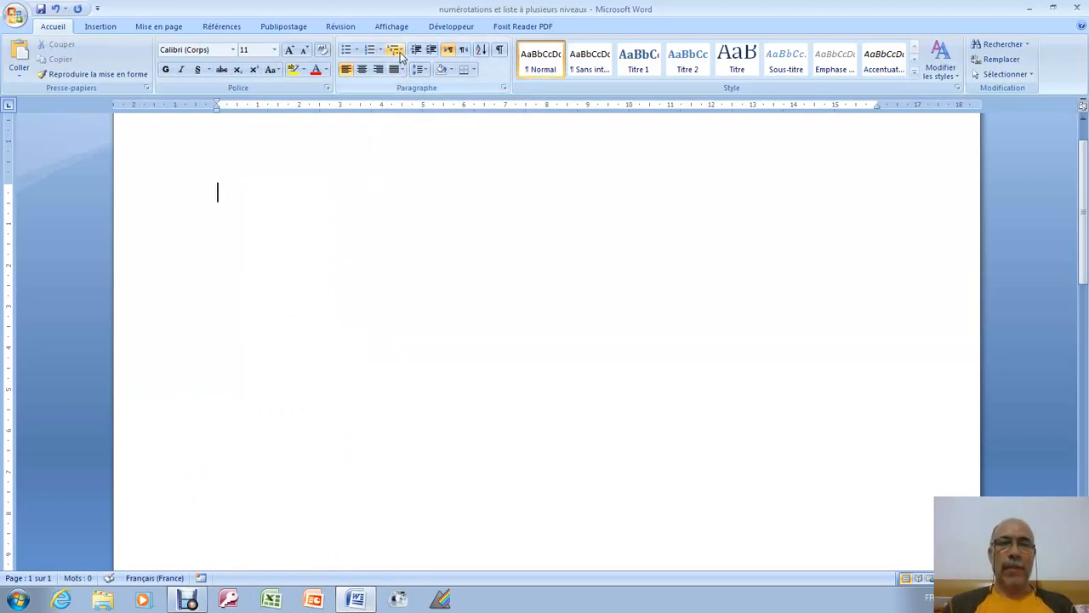
left_click(397, 51)
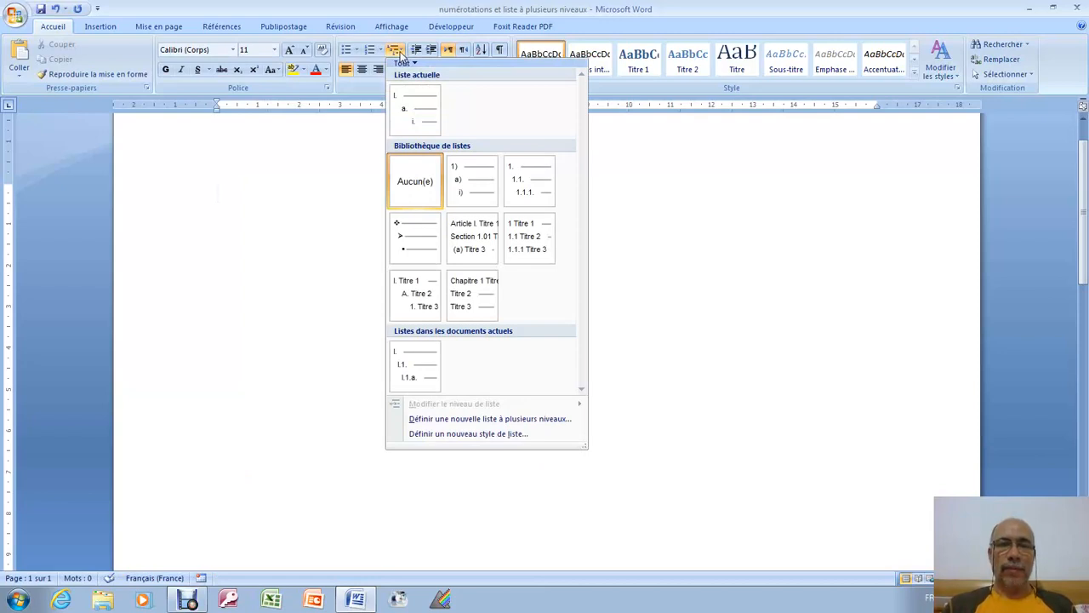
left_click(467, 178)
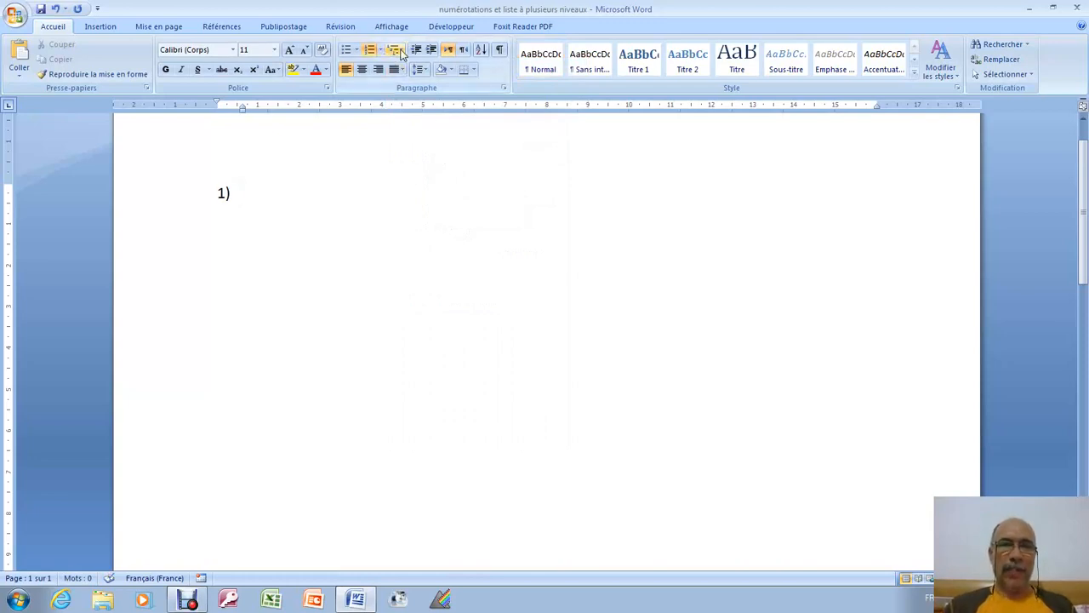
Review the 1), a), i) multilevel list format and enter "mon texte" as item 1).
left_click(402, 53)
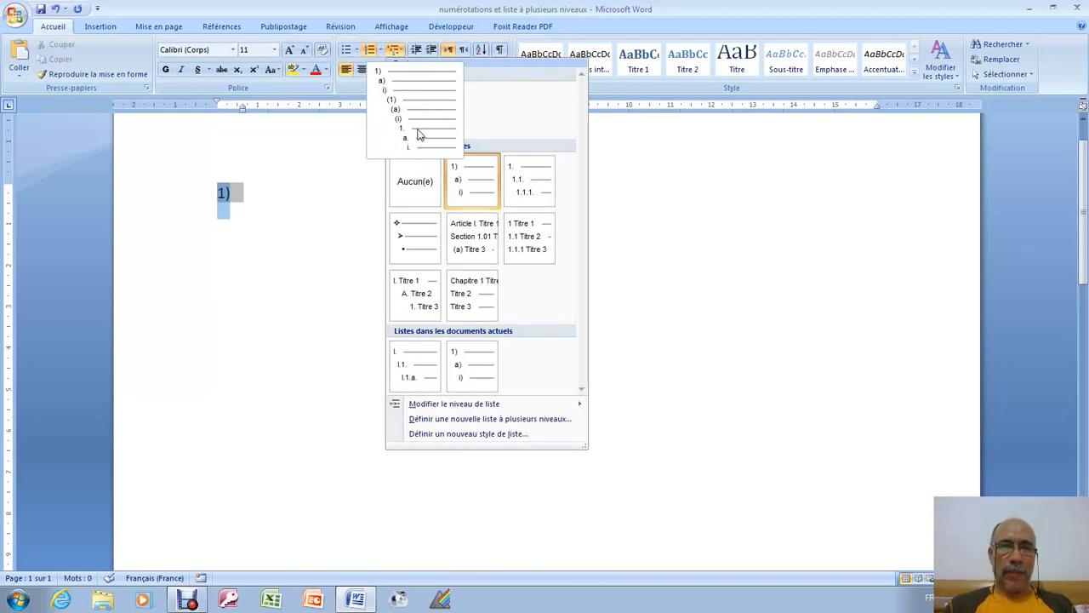
mouse_move(408, 102)
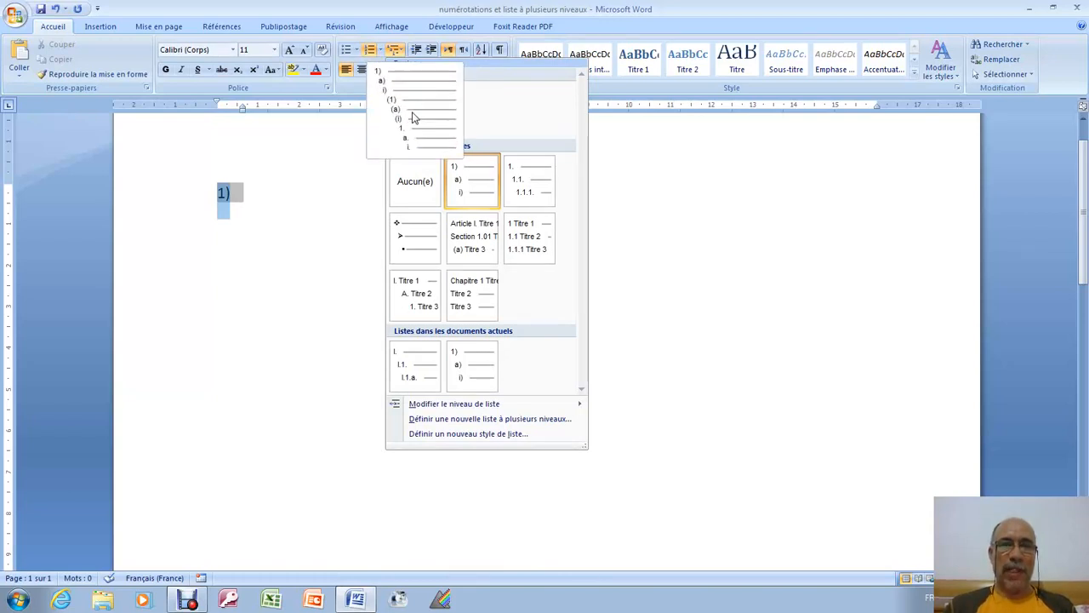
left_click(261, 196)
type("mon")
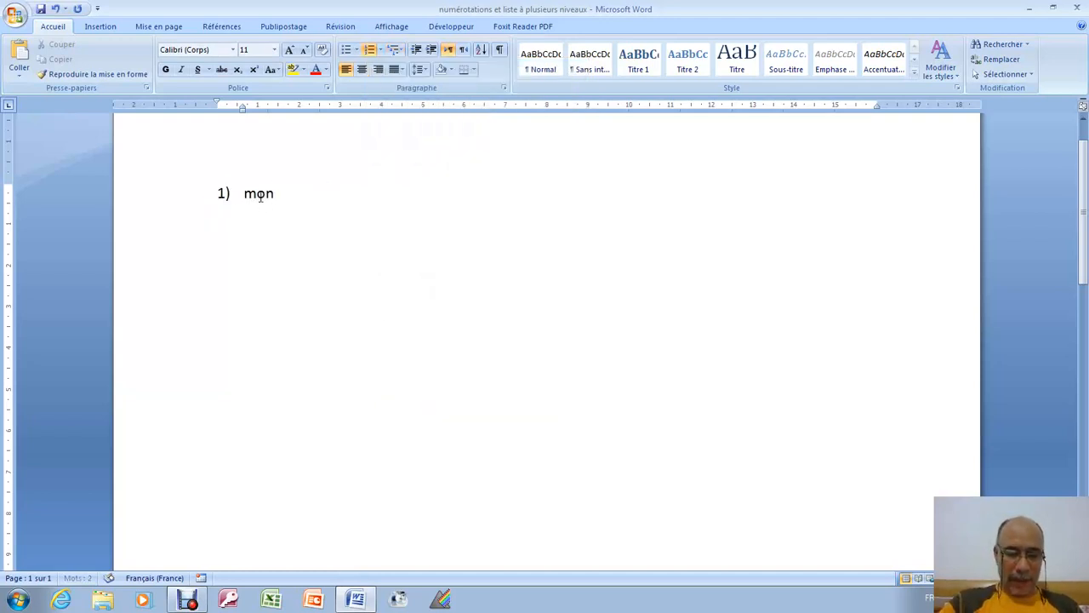
type(" texte")
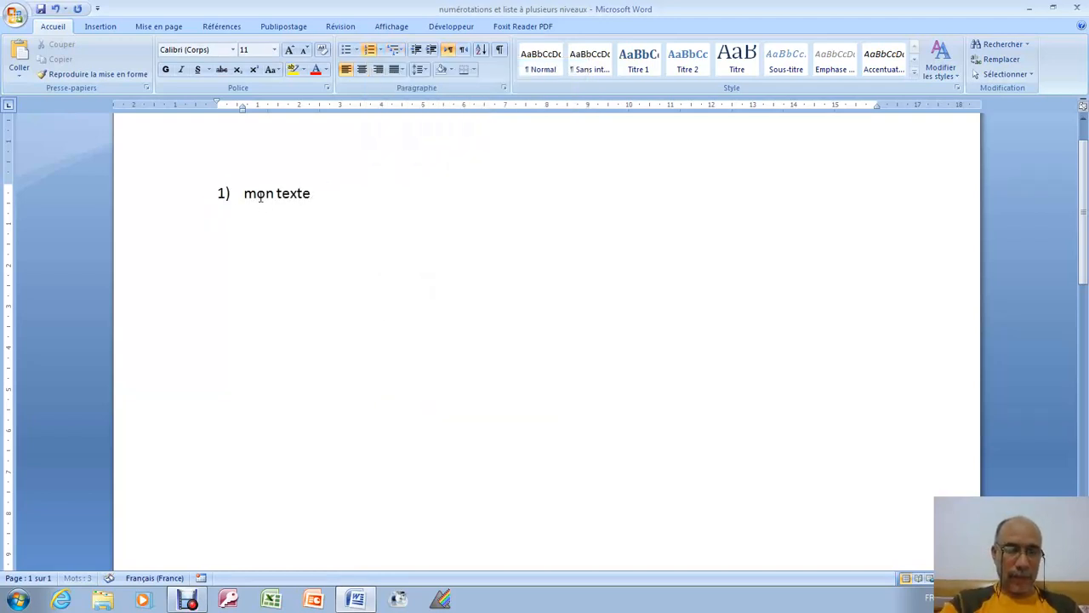
Add a line below item 1), change its list level to the second level a) and enter "mon texte" there.
key("Return")
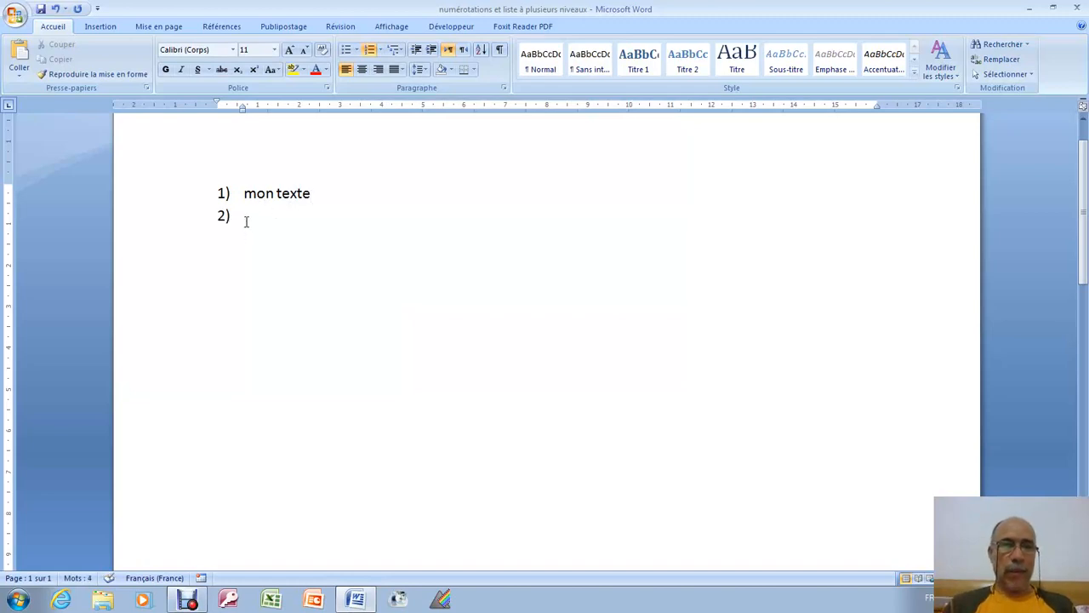
right_click(243, 217)
mouse_move(323, 413)
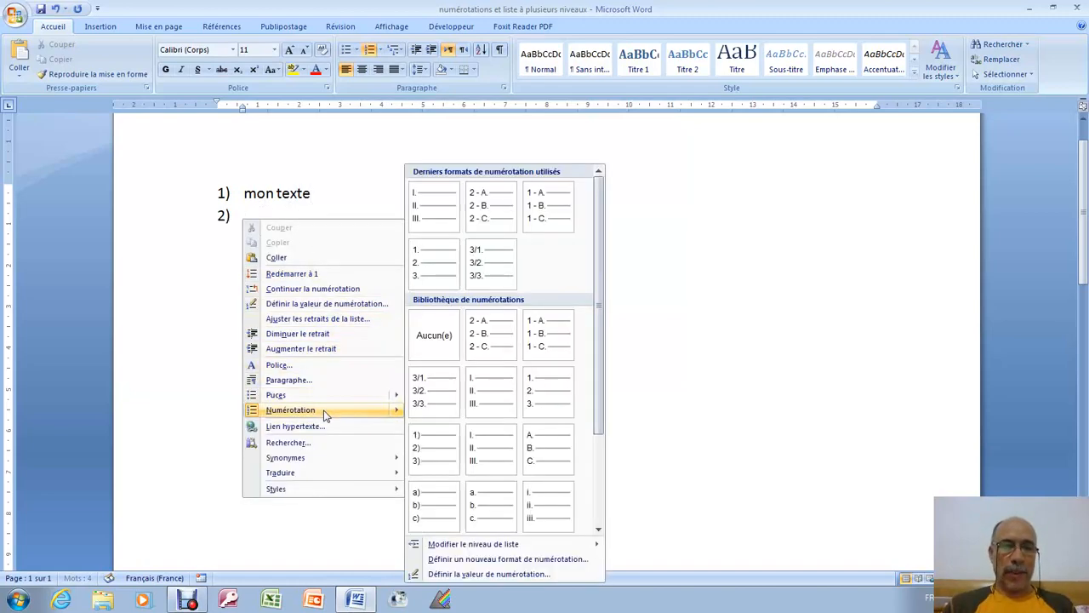
mouse_move(476, 544)
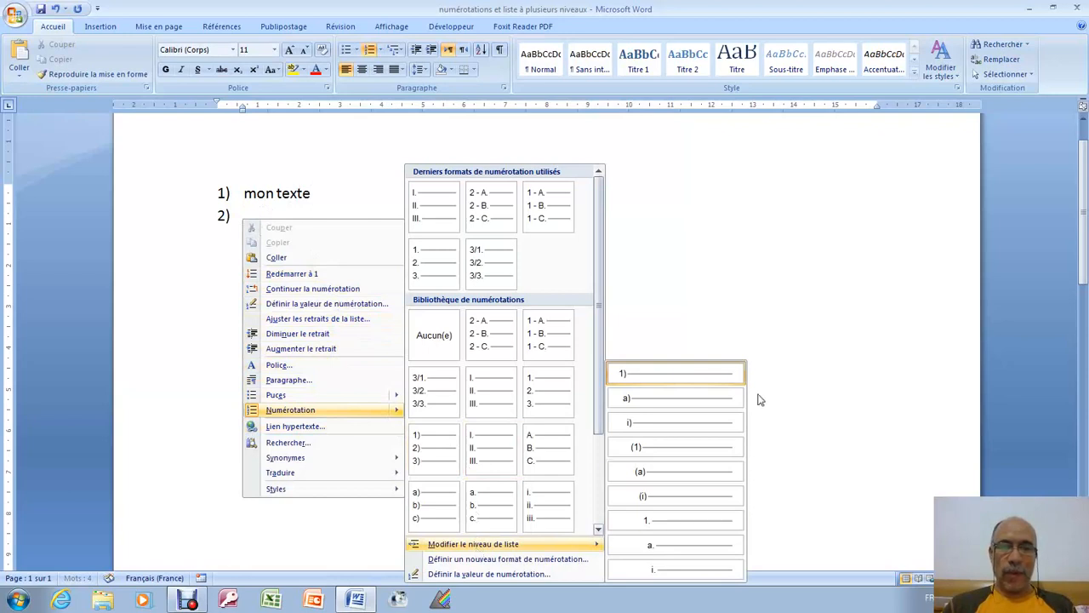
left_click(665, 403)
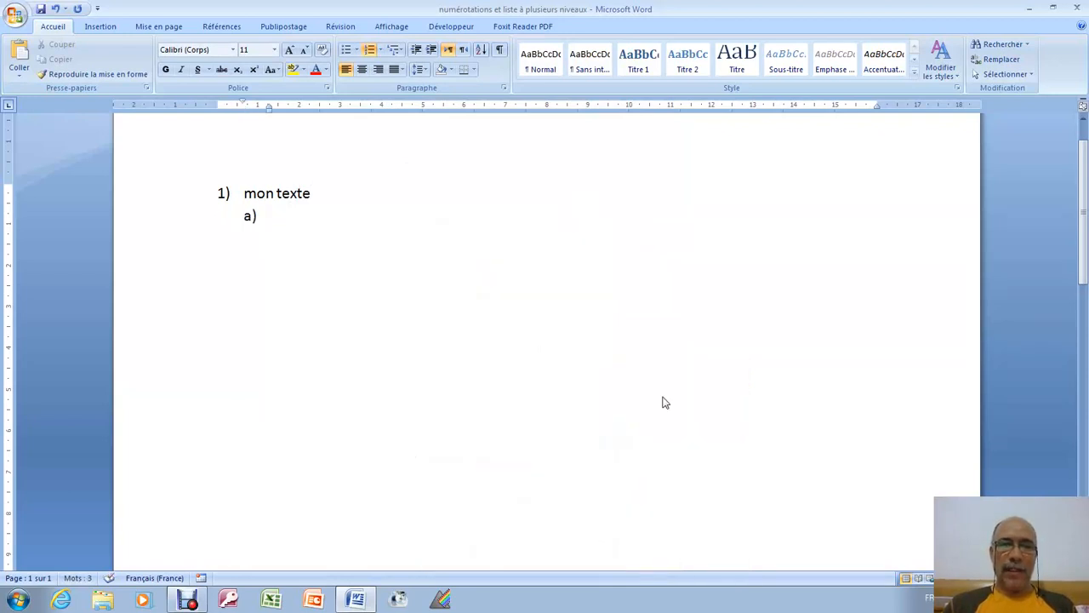
type("mon ")
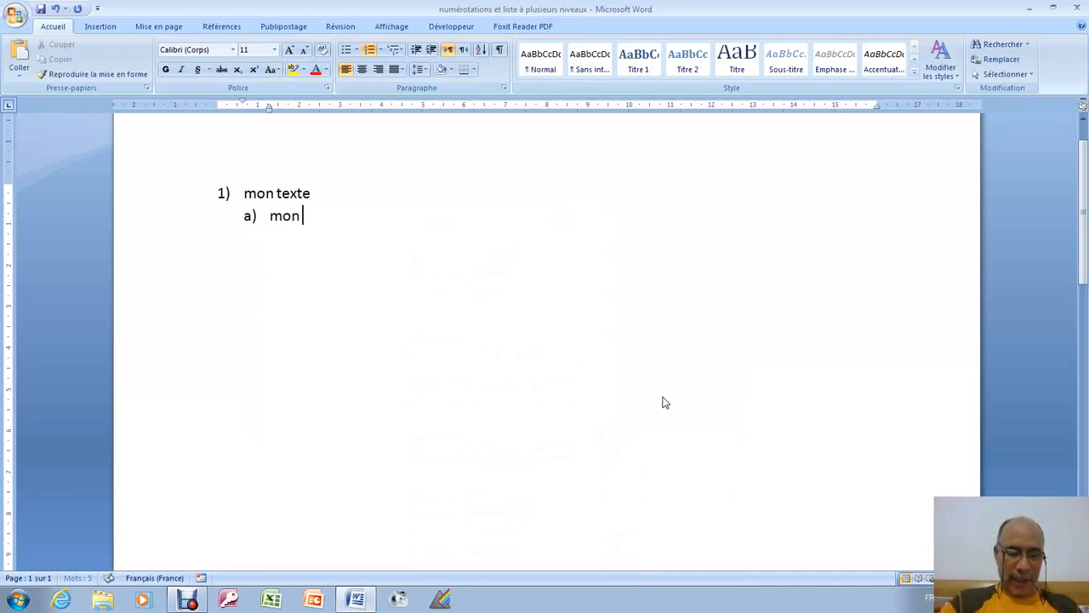
type("texte")
Add items b) and c) to the lettered sublist, each with the text "mon texte".
key("Return")
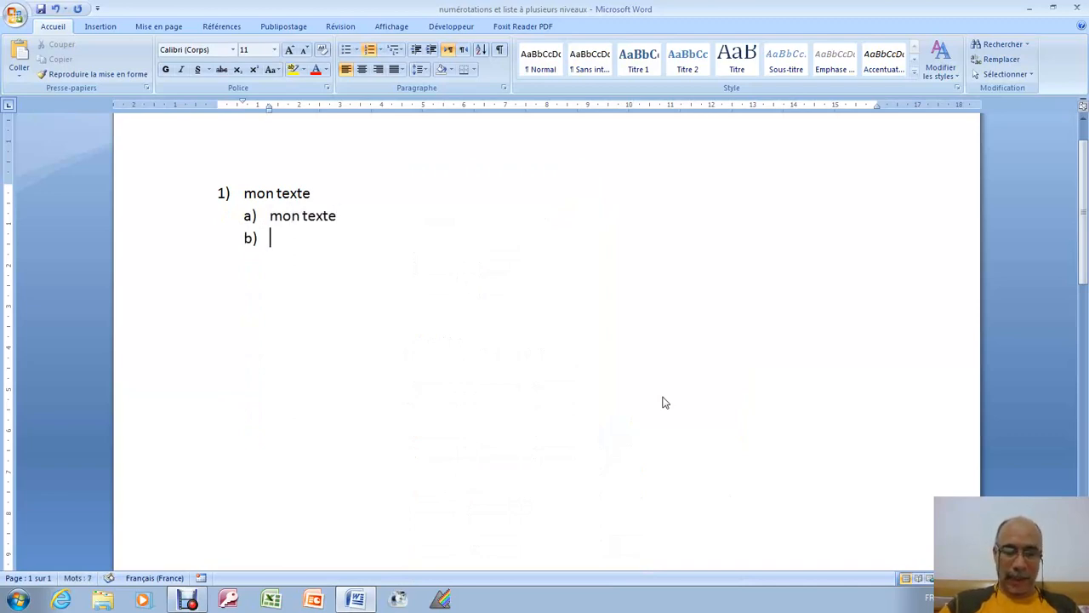
type("mon texte")
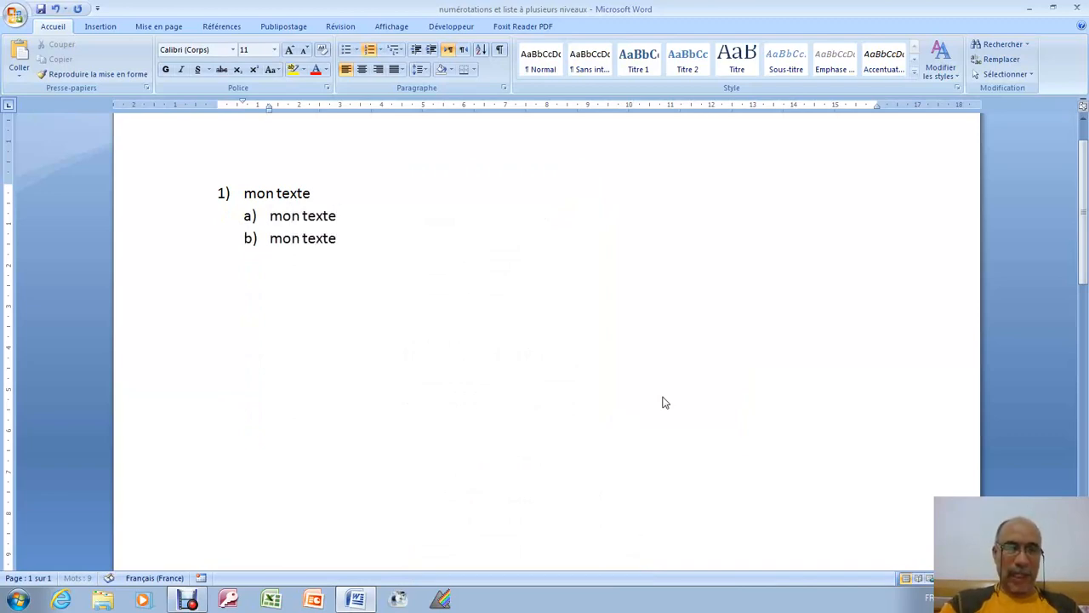
key("Return")
type("mon")
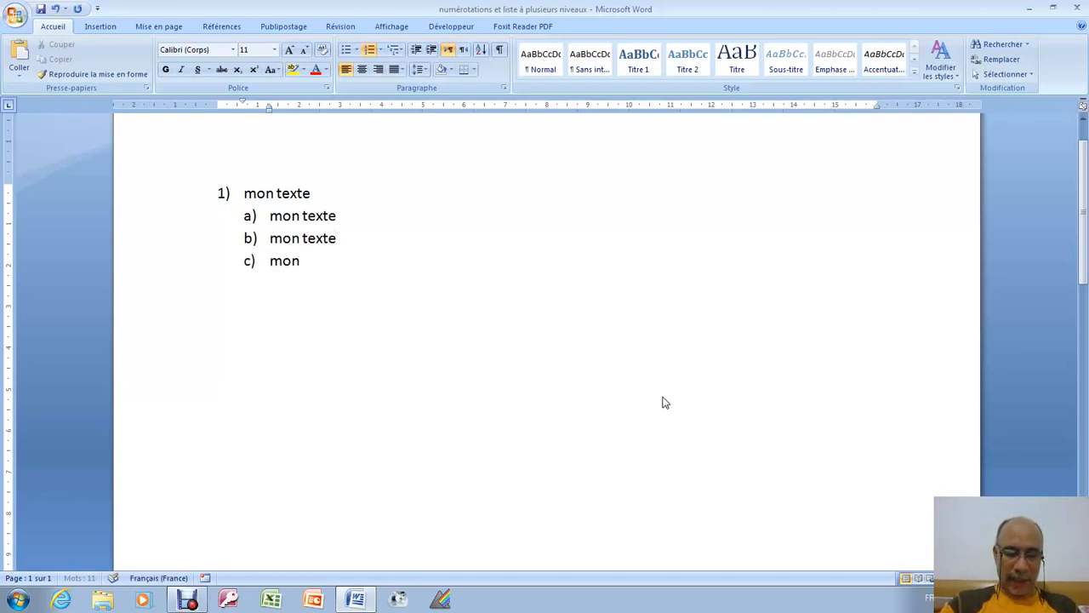
type(" texte")
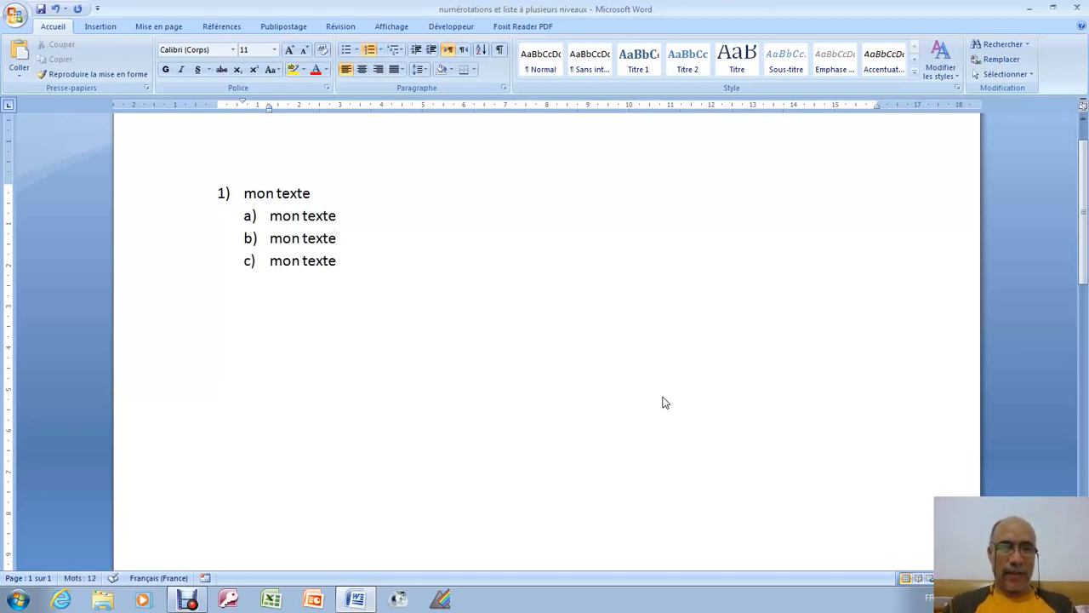
Below item c), add items i) and ii) at the third list level, each with the text "mon texte".
key("Return")
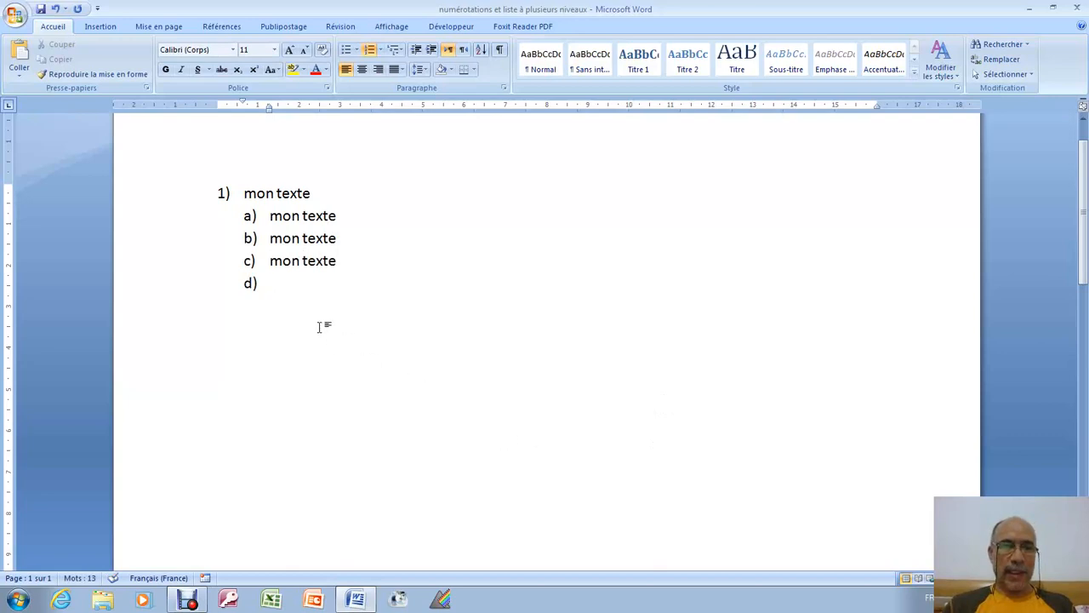
right_click(268, 284)
mouse_move(330, 478)
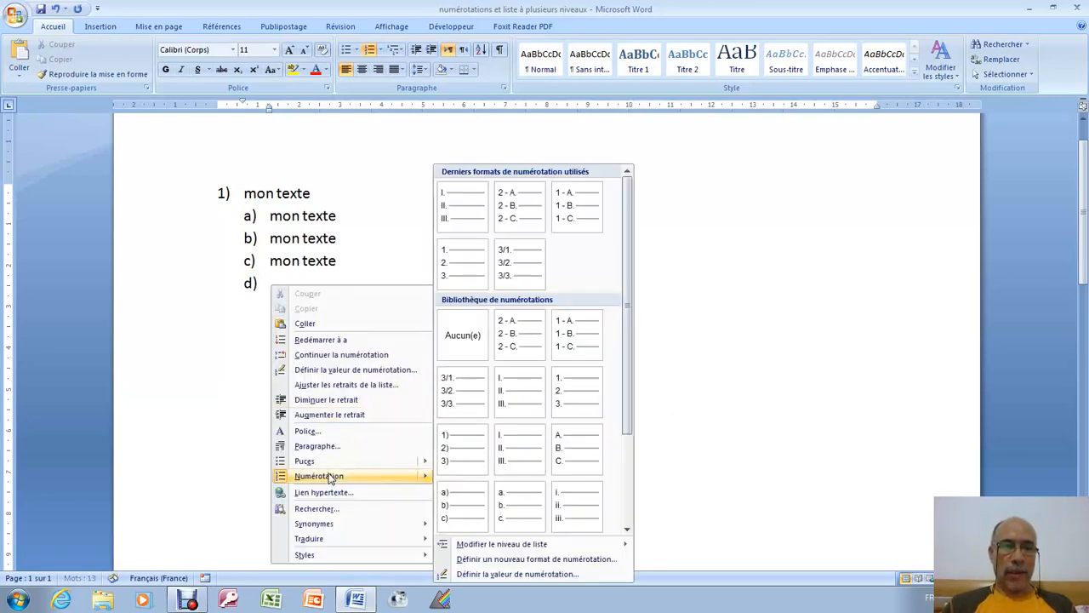
mouse_move(549, 545)
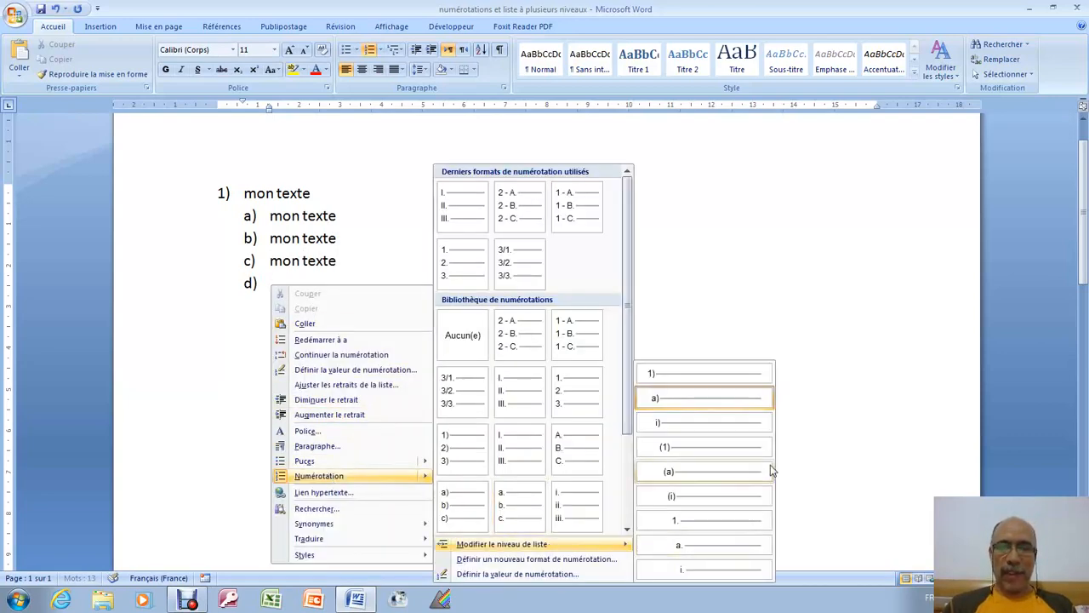
left_click(724, 423)
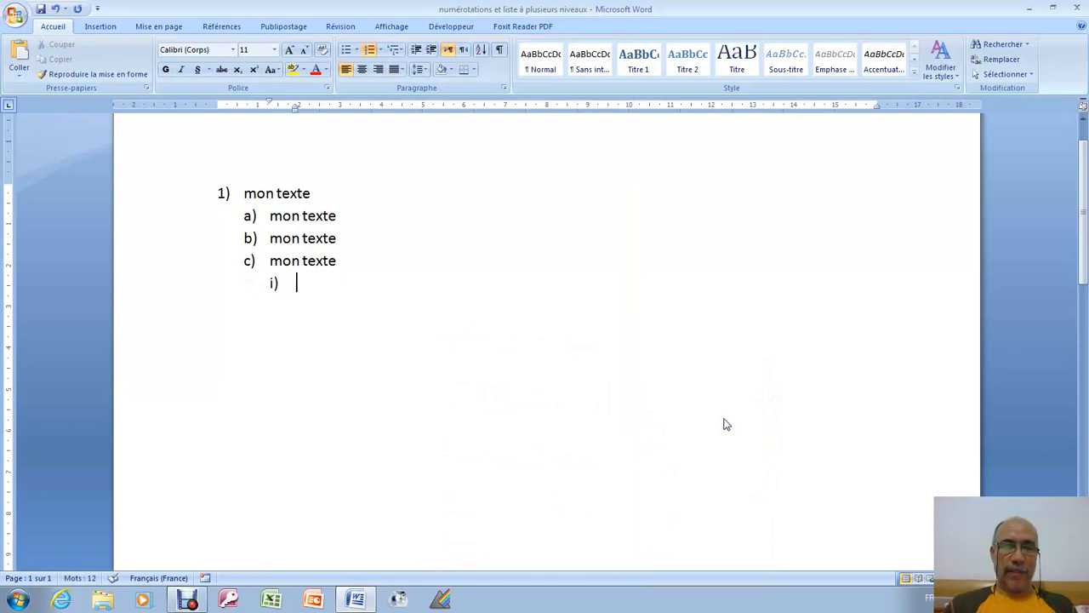
type("mon t")
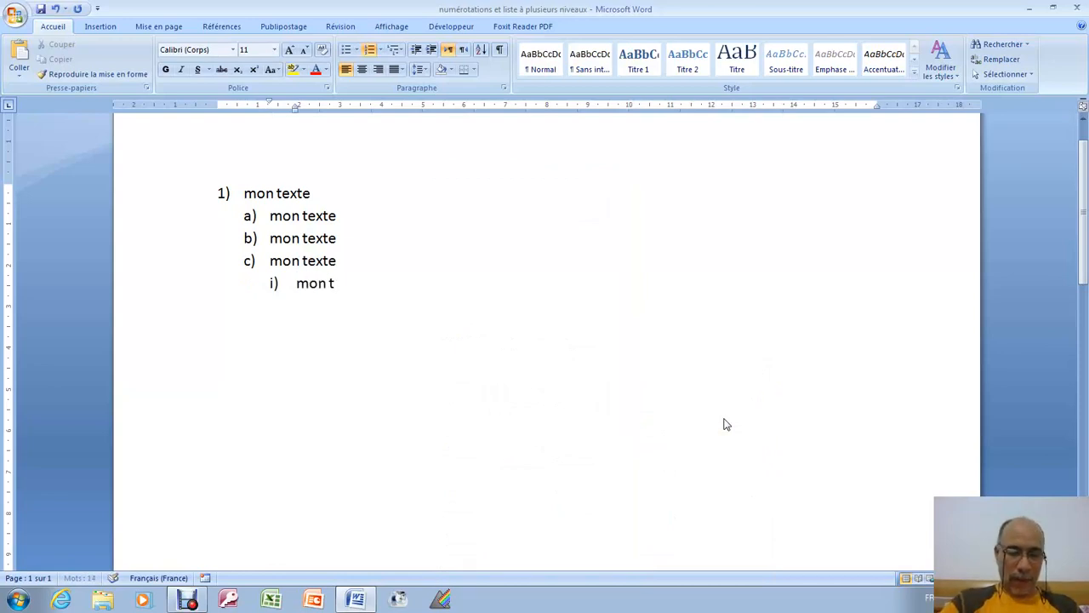
type("exte")
key("Return")
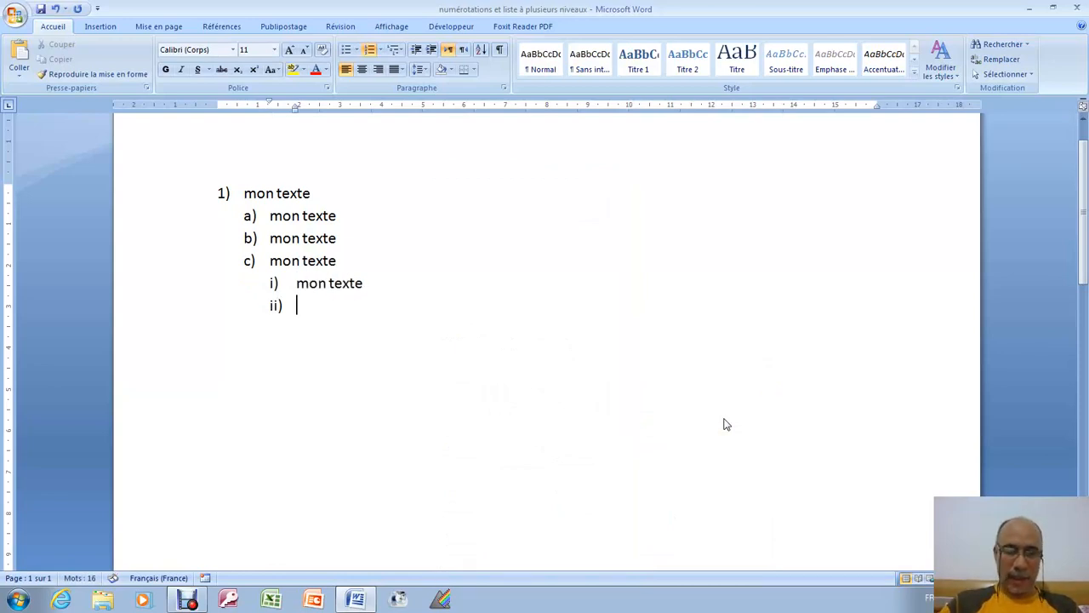
type("mon texte")
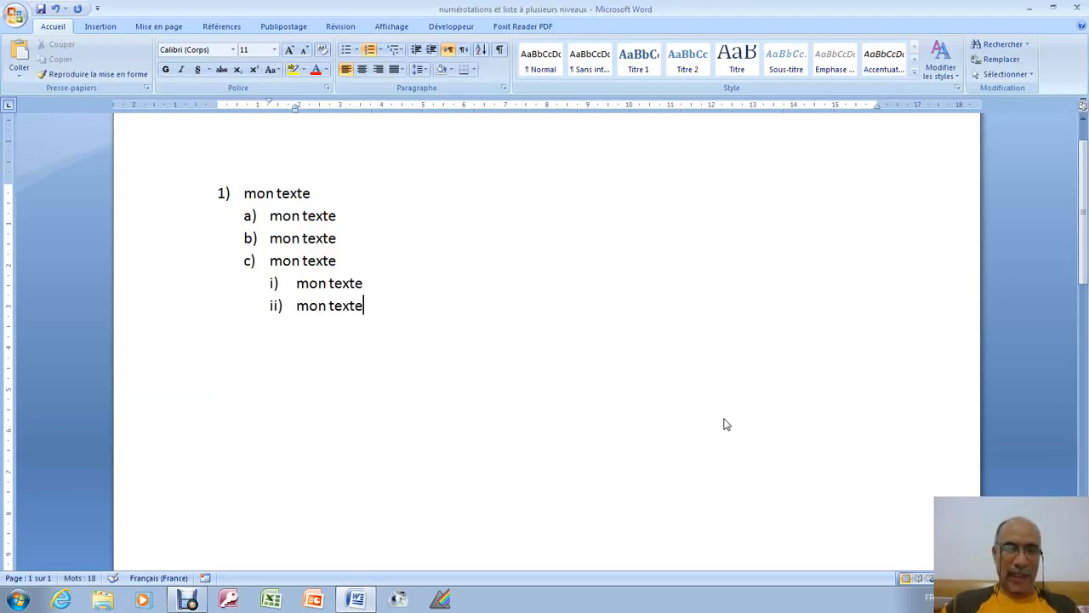
Add a line below item ii), change its list level back to the first level and enter "mon texte" as item 2).
key("Return")
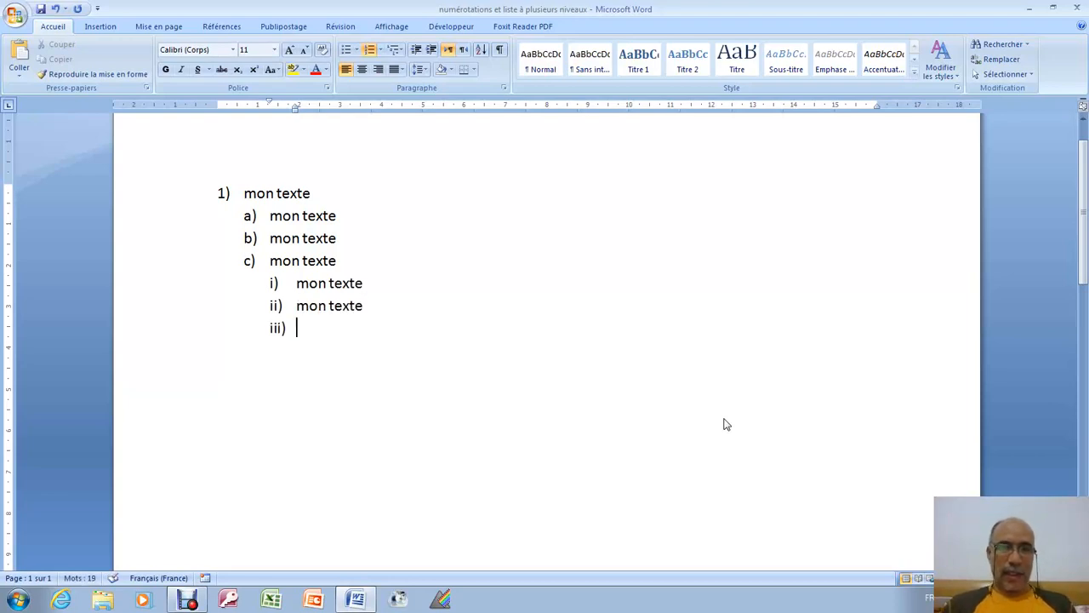
right_click(298, 328)
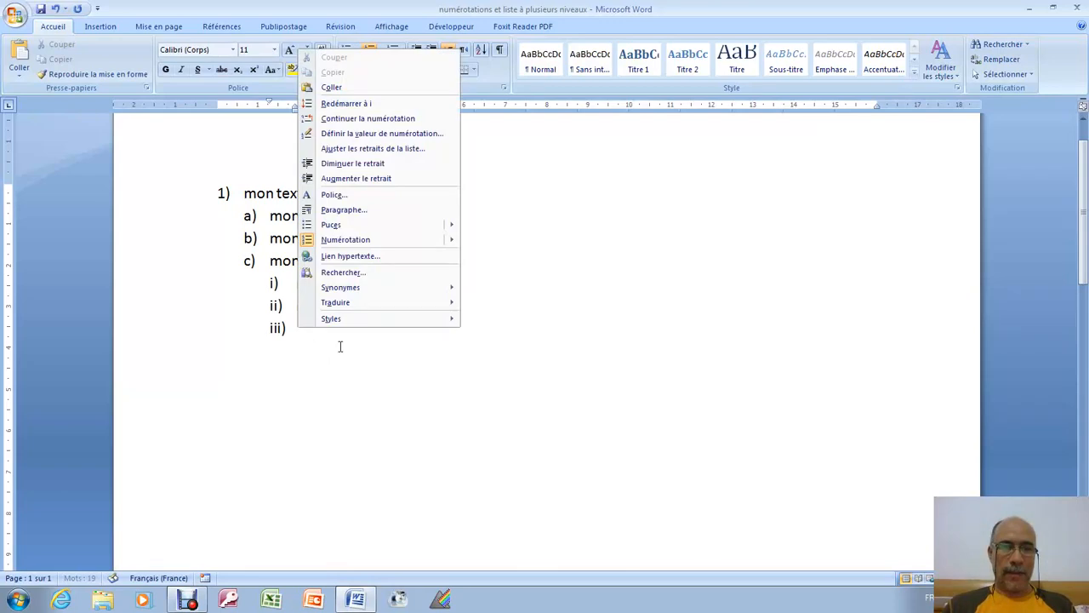
mouse_move(375, 241)
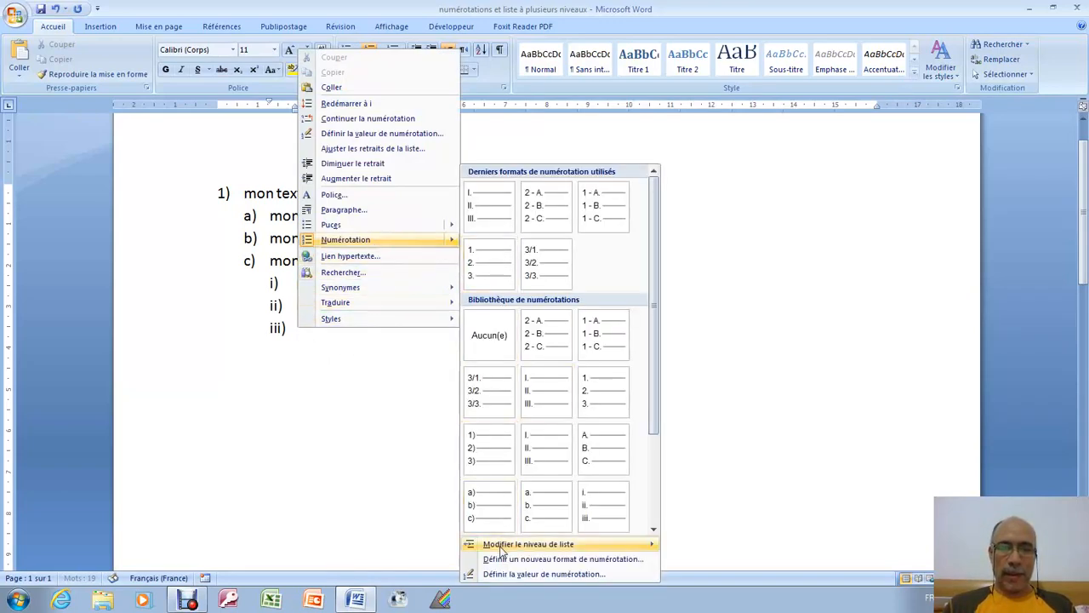
mouse_move(500, 551)
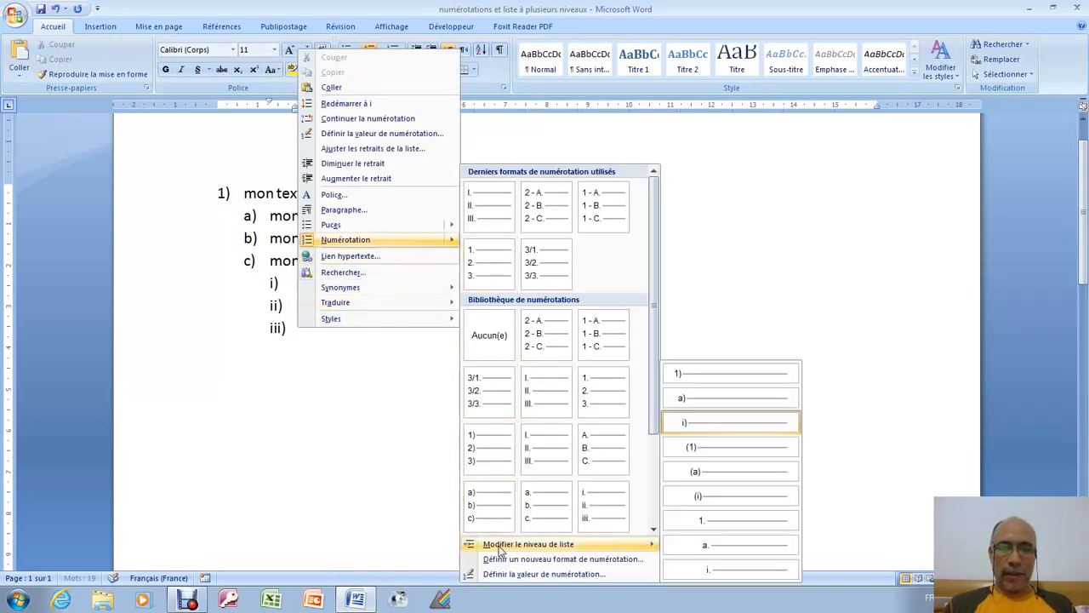
left_click(744, 374)
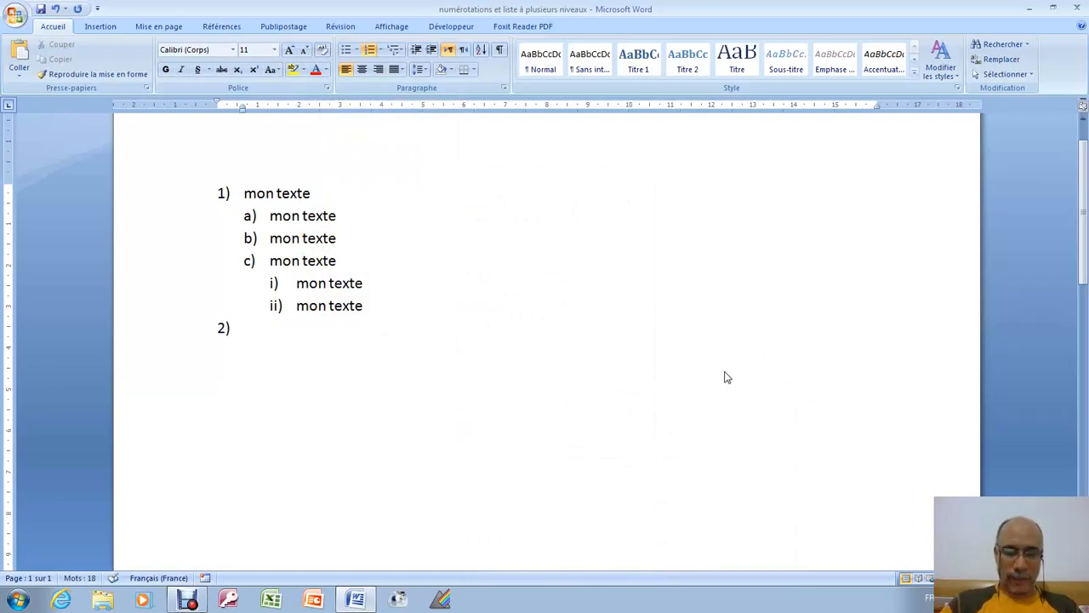
type("mon texte")
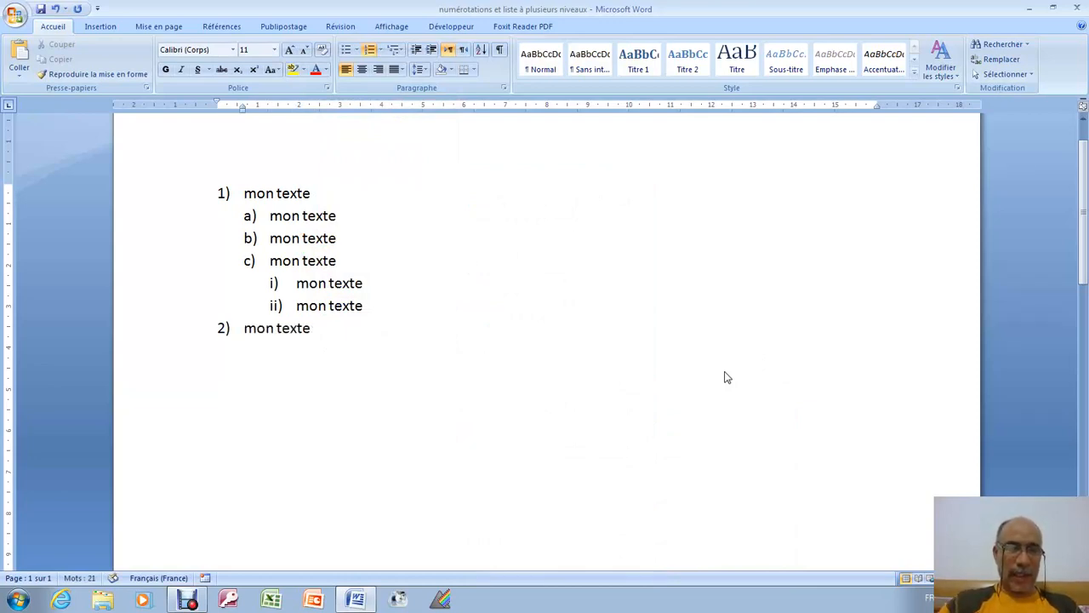
Add an empty line below item 2) and change the list level of item 2) to the fourth level (1).
key("Return")
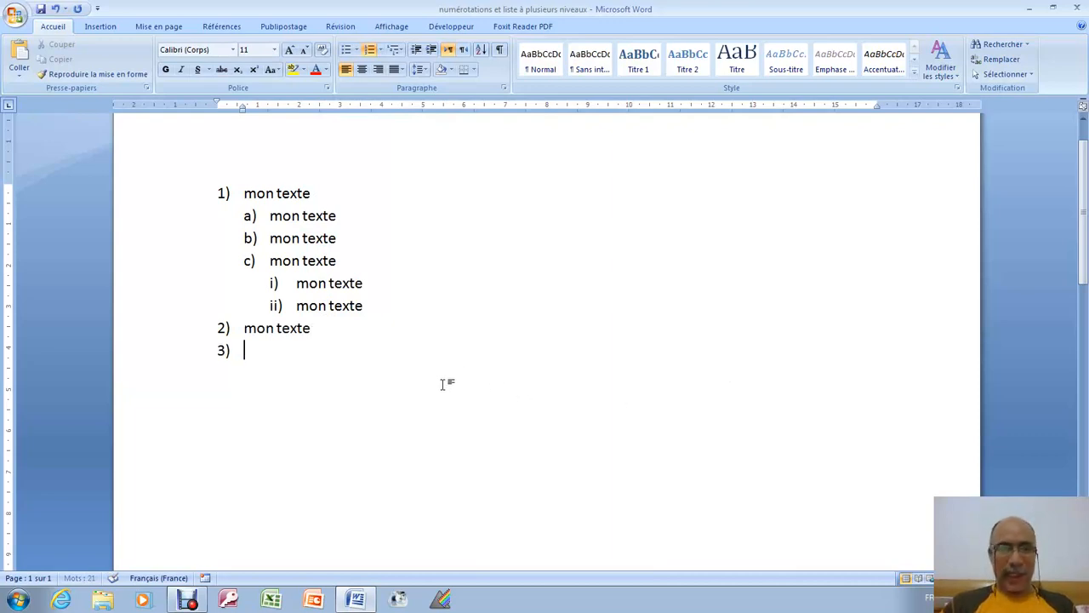
right_click(314, 330)
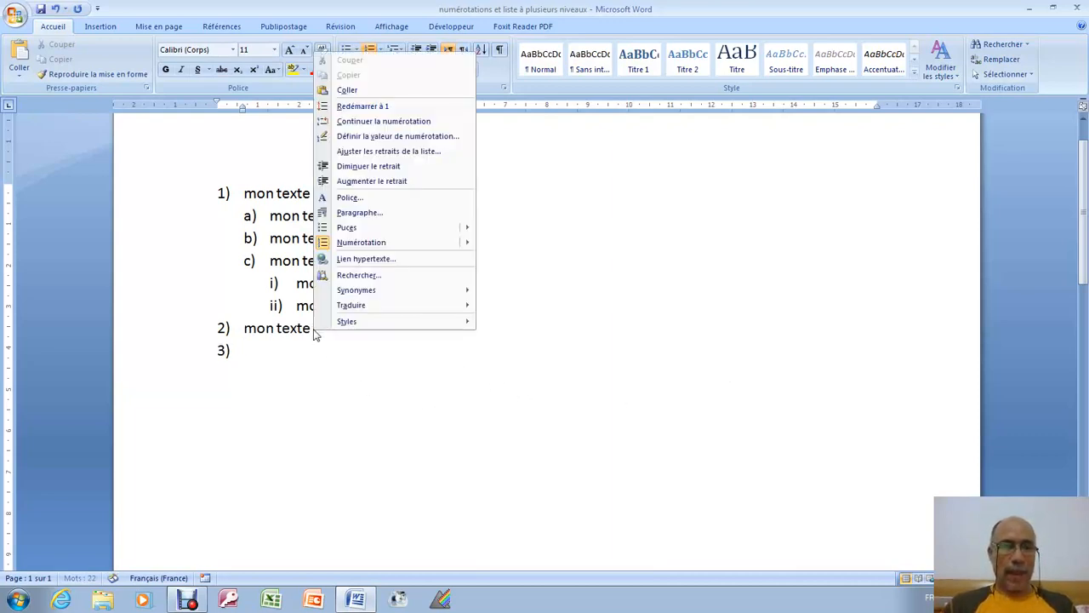
mouse_move(395, 245)
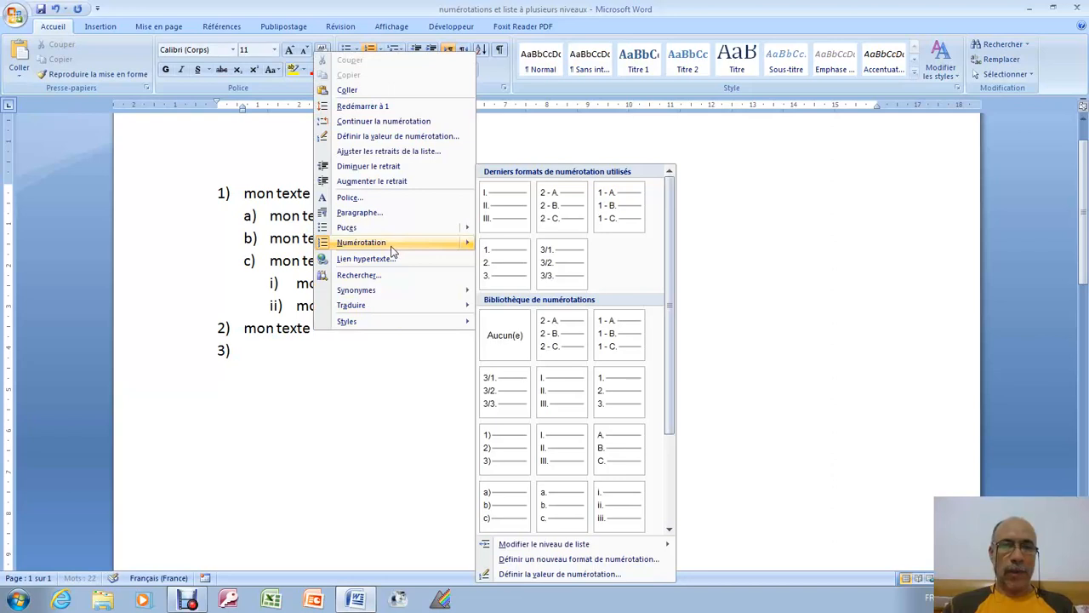
mouse_move(556, 545)
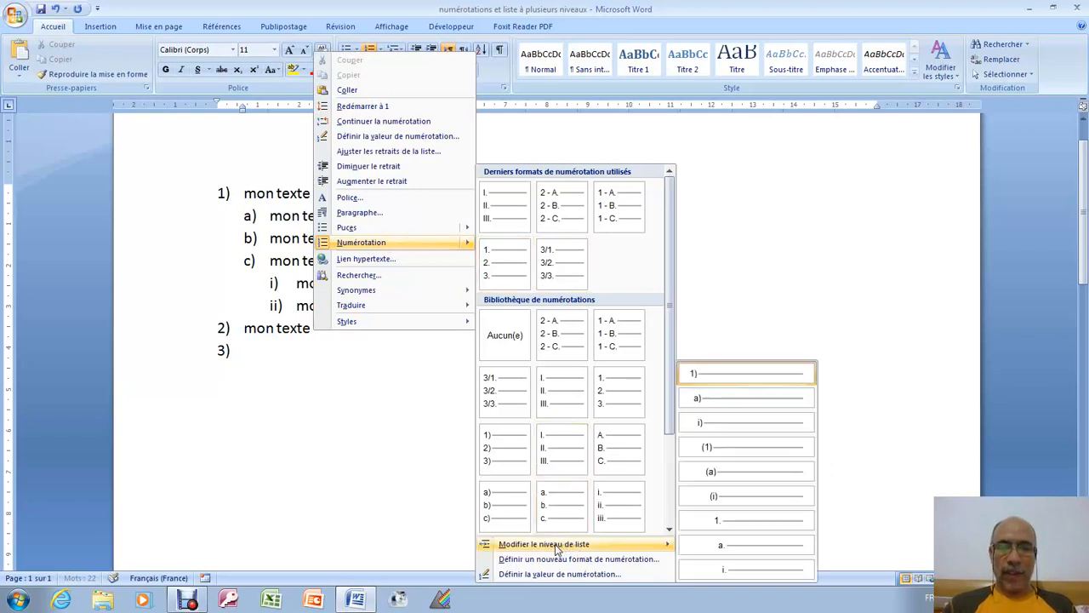
left_click(736, 454)
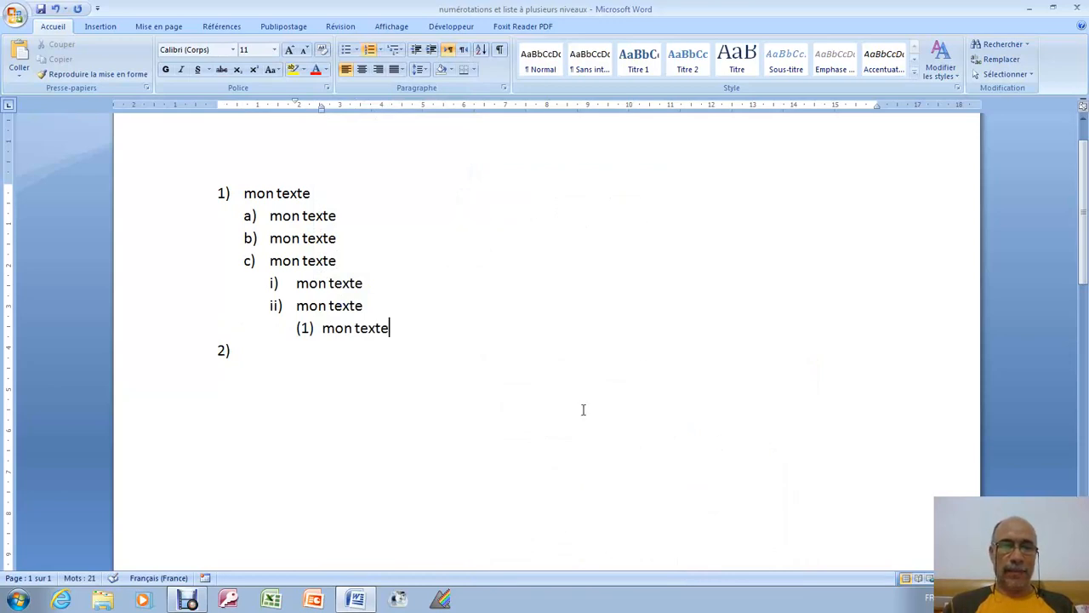
Enter "mon texte" in the empty item 2) and add an empty item 3) below it.
left_click(244, 348)
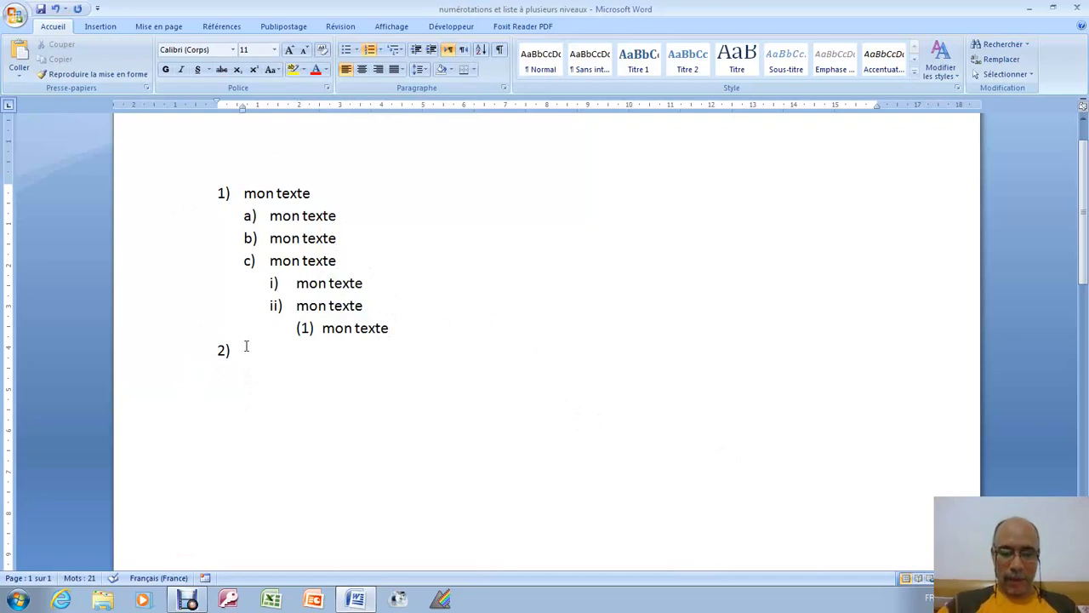
type("mon texte")
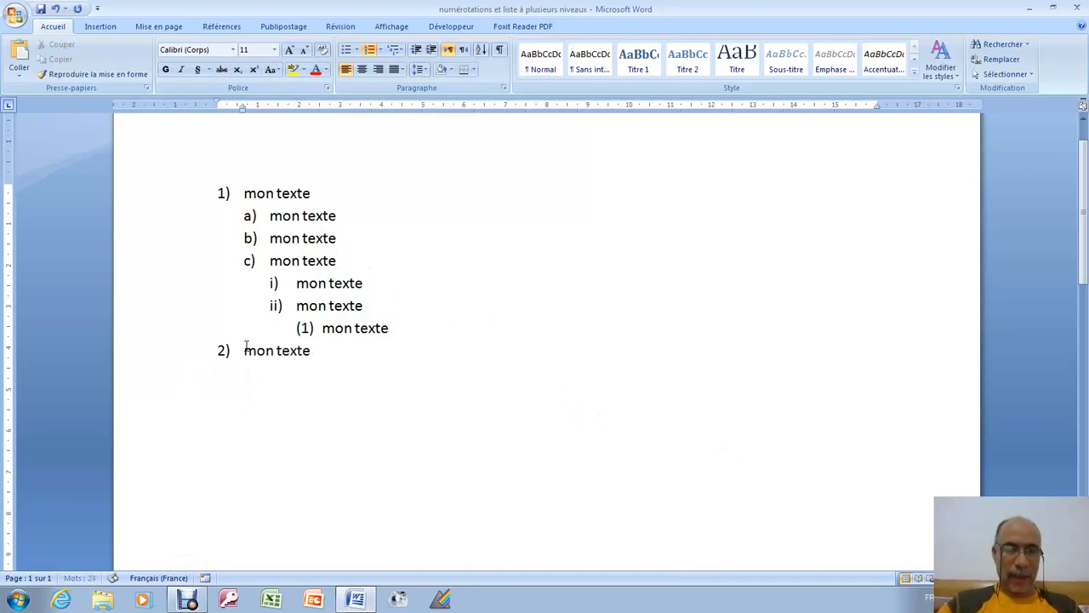
key("Return")
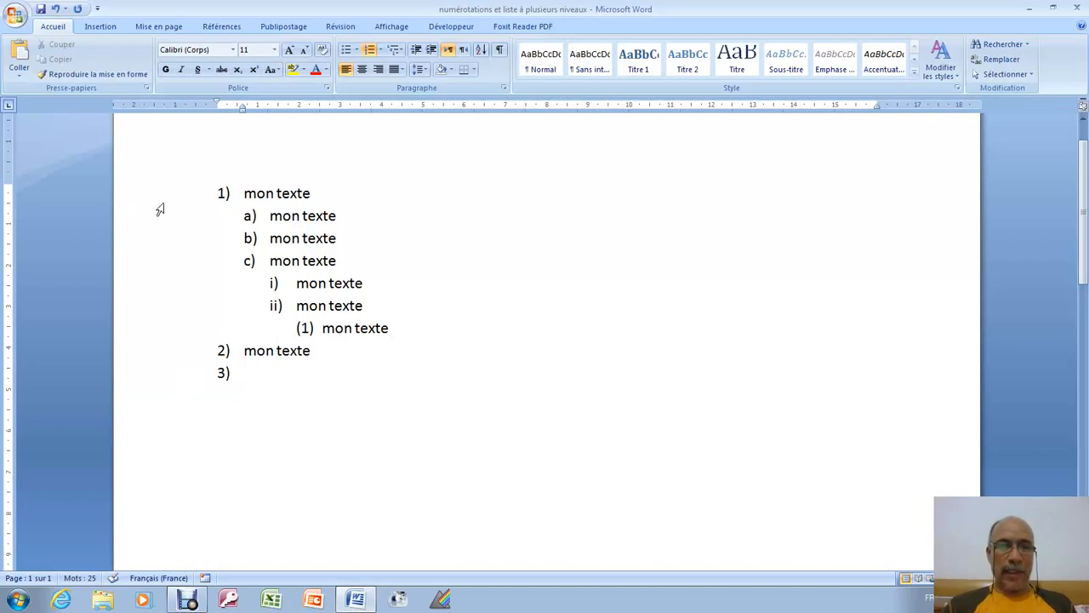
Change the list level of the empty item 3) to the second level, a).
left_click(401, 51)
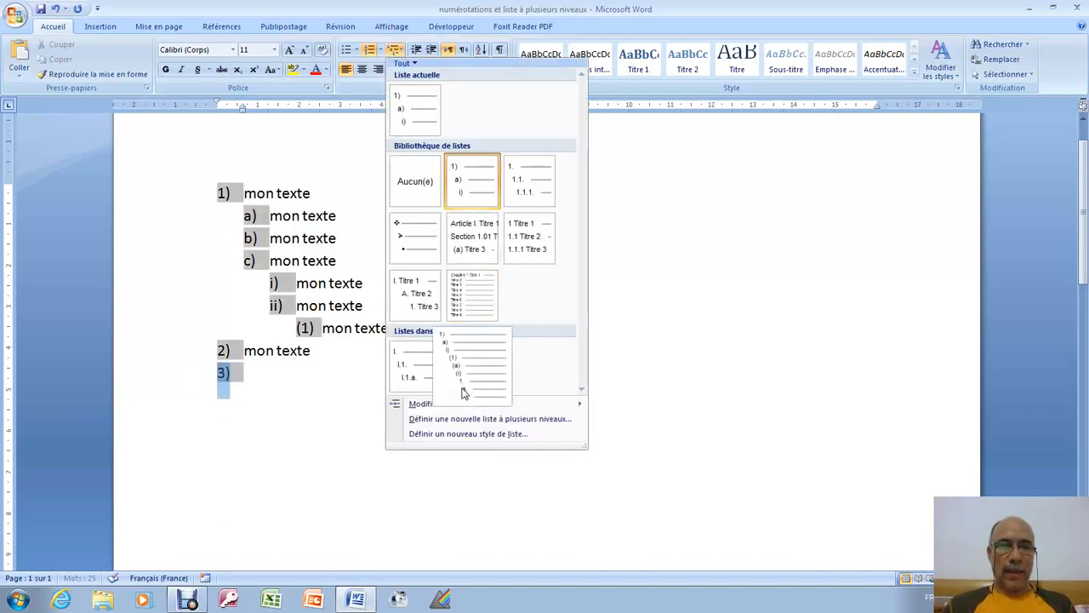
mouse_move(459, 405)
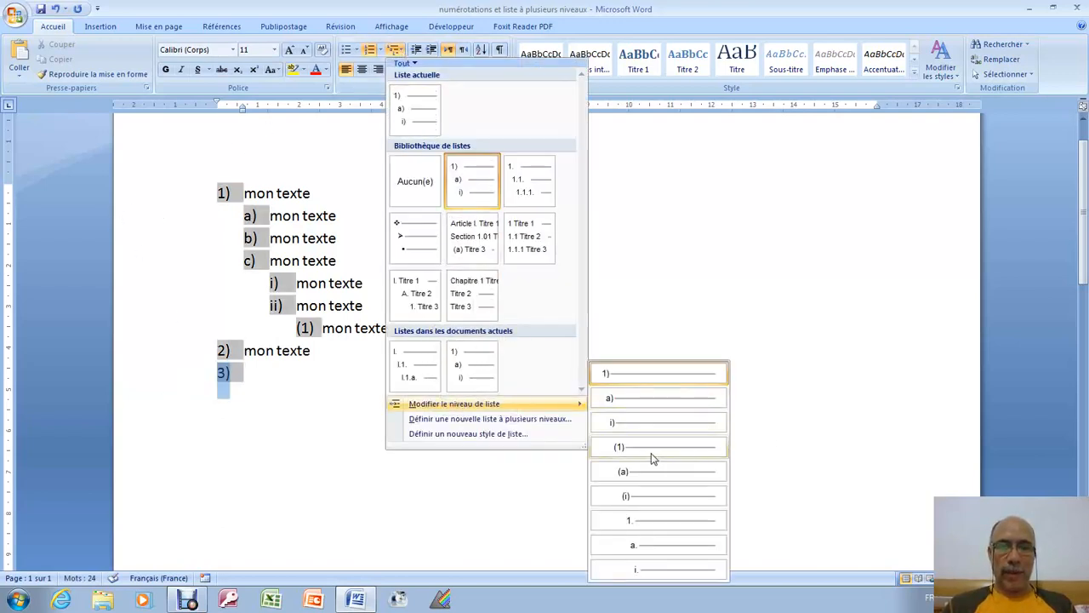
left_click(641, 401)
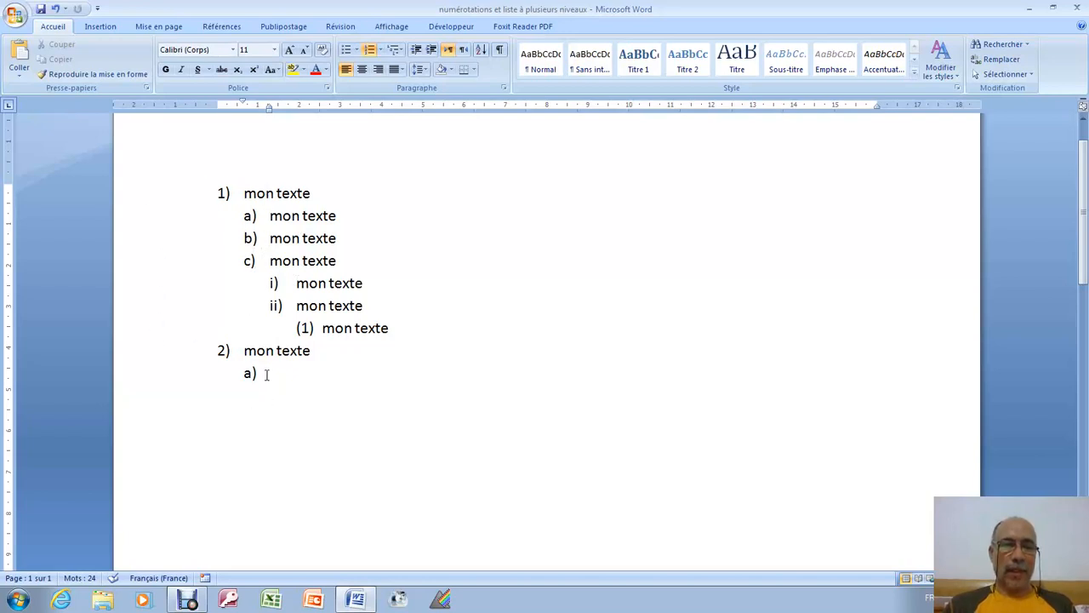
Delete the entire list along with its leftover a) numbering and move the blank line's indent back to the page margin.
left_click_drag(267, 372, 197, 166)
left_click_drag(271, 375, 229, 180)
key("Delete")
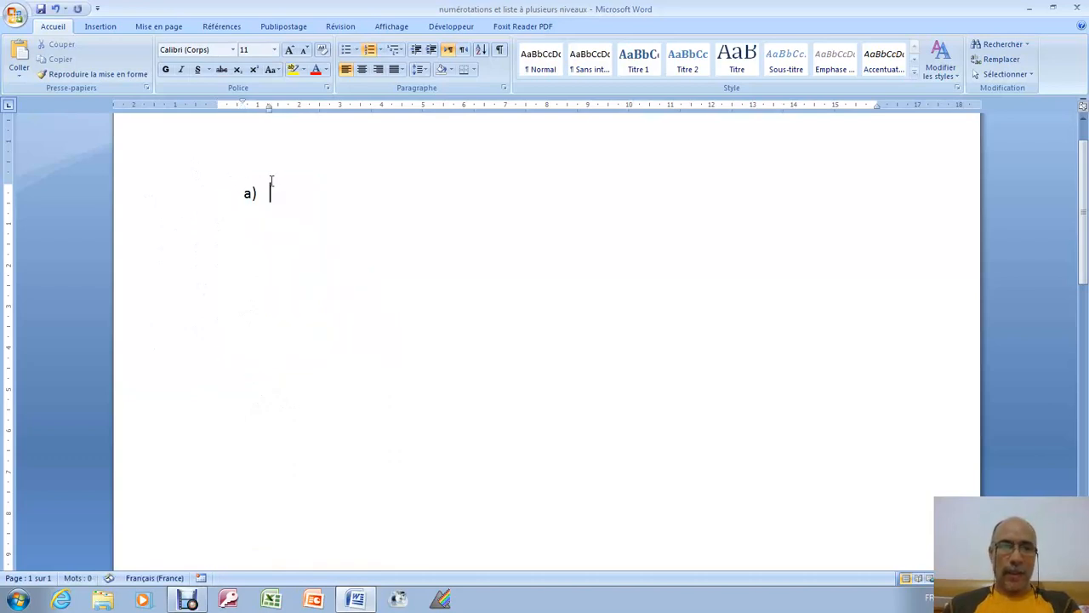
key("BackSpace")
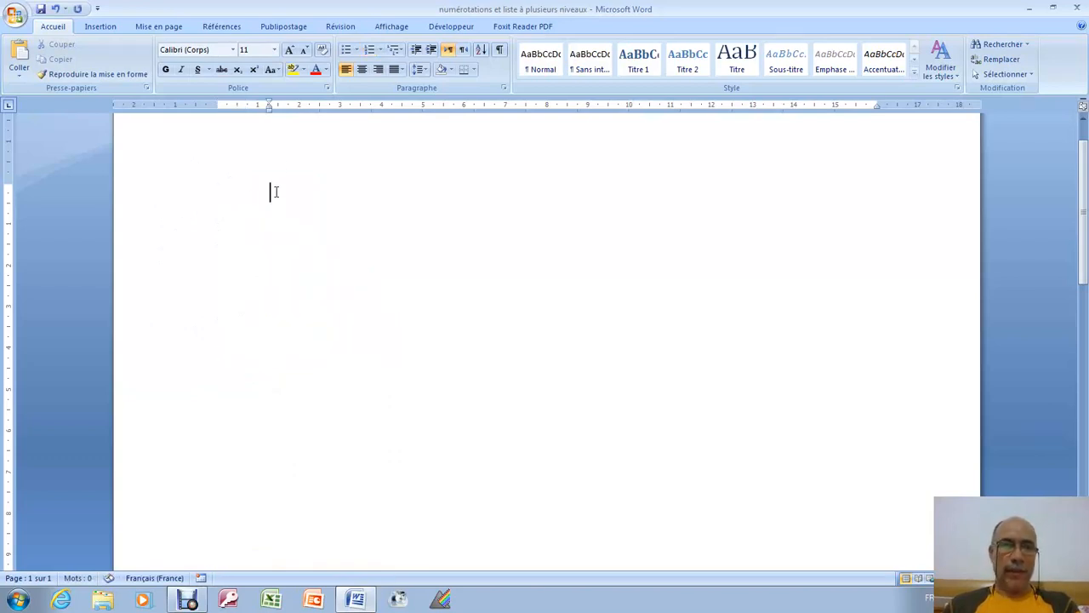
left_click_drag(269, 106, 219, 123)
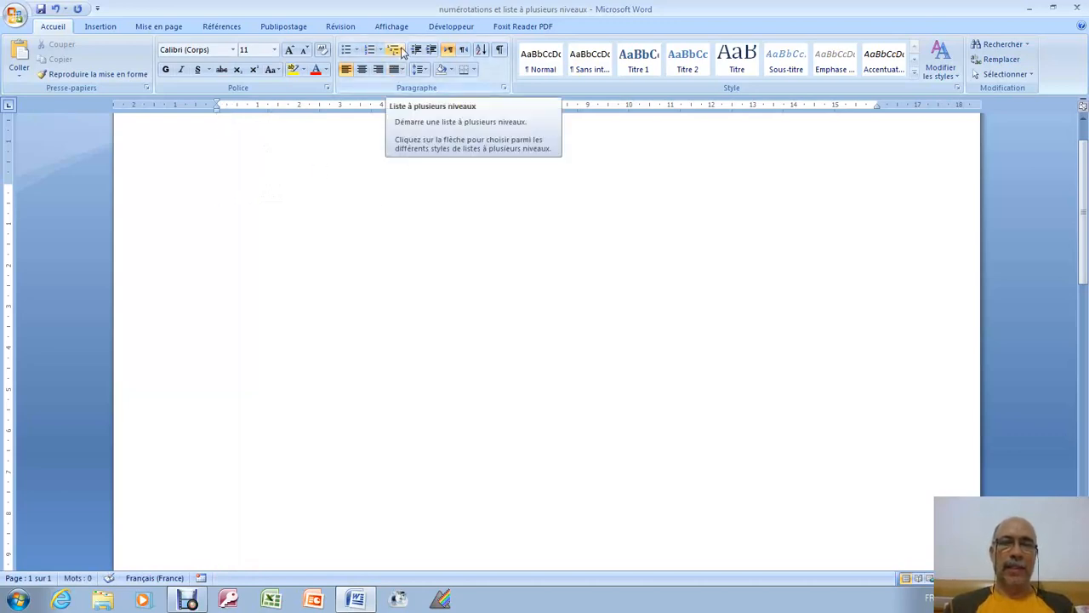
Start defining a new multilevel list and set the numbering style of level 1 to I, II, III, ….
left_click(401, 51)
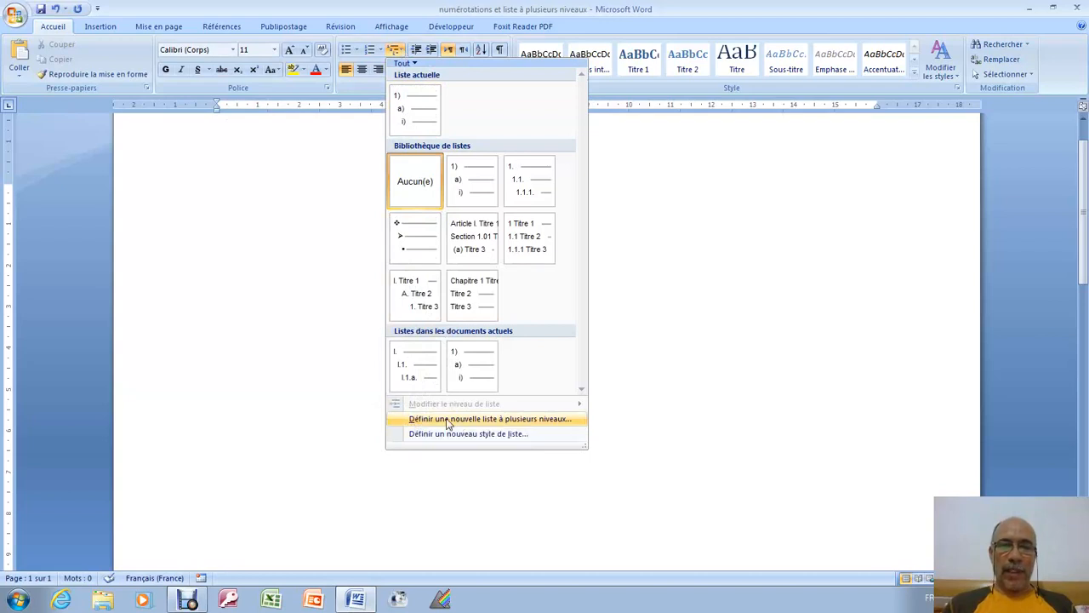
left_click(493, 420)
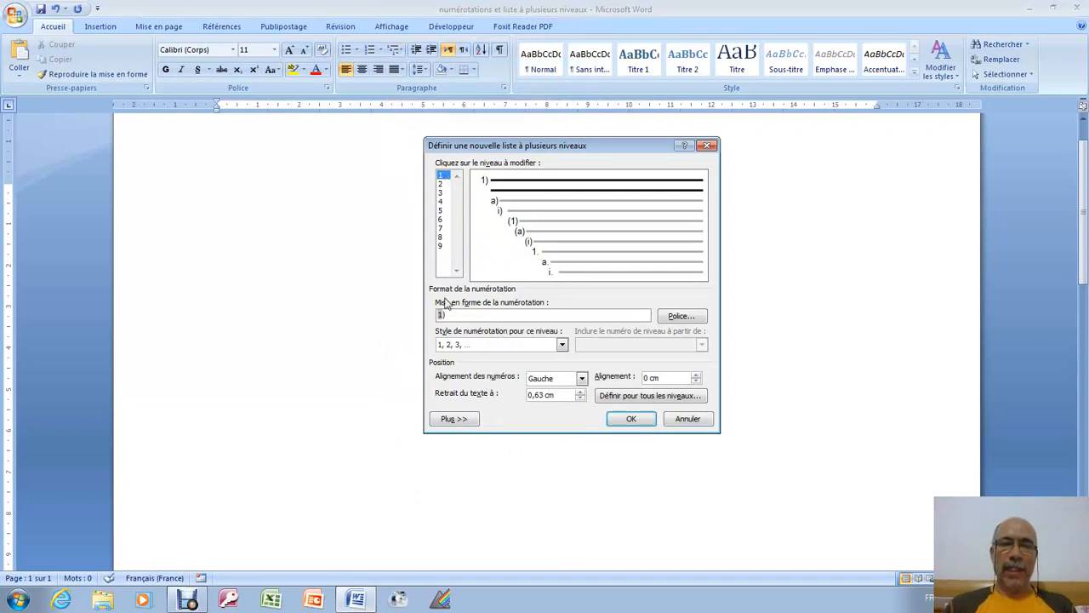
left_click(562, 345)
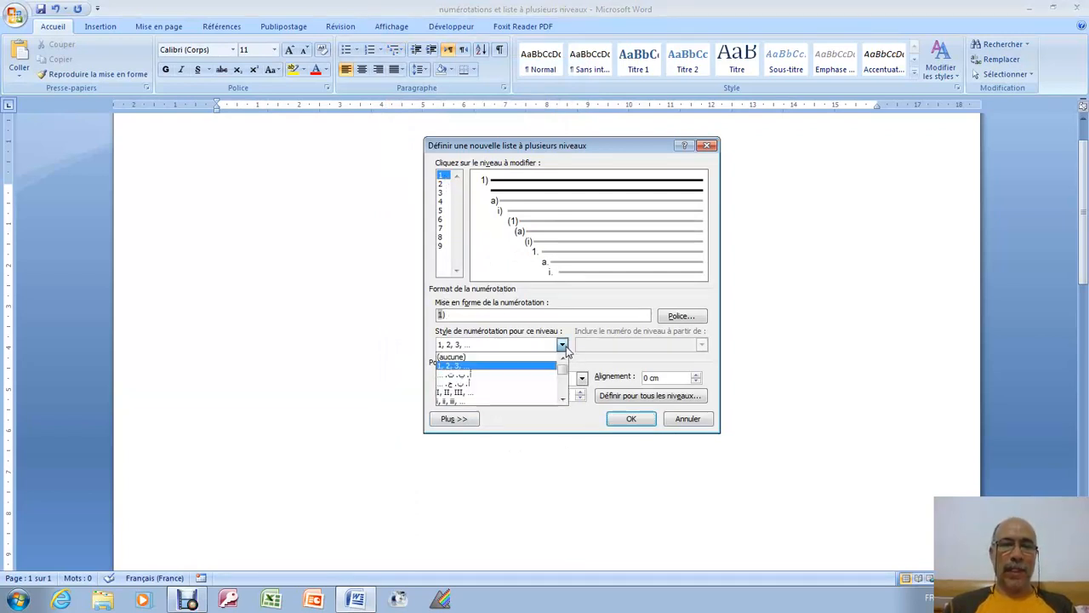
left_click(489, 393)
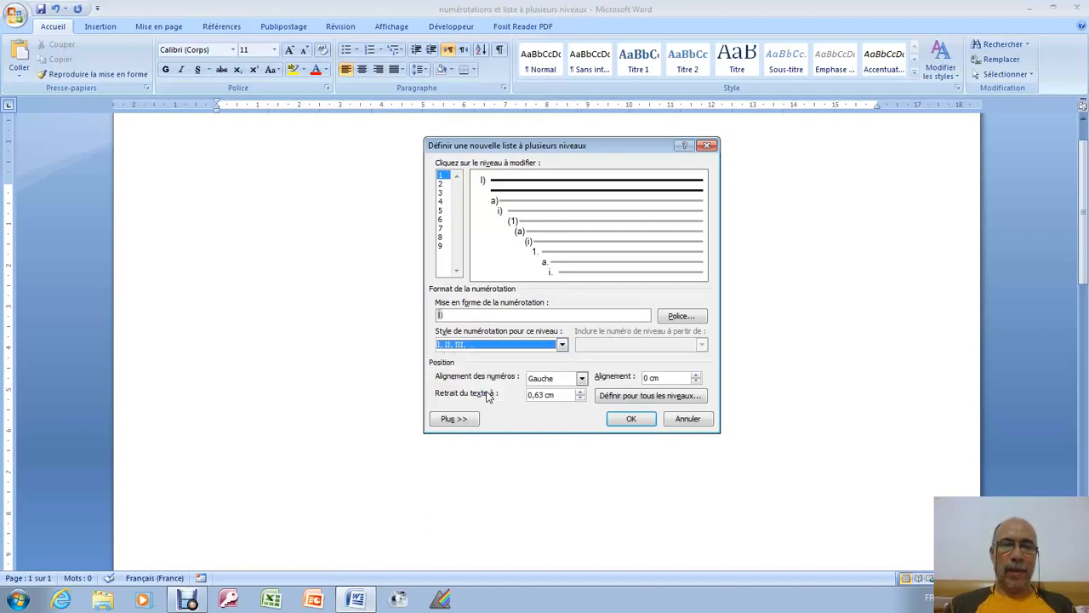
Set level 2 of the new list to the 1, 2, 3, … numbering style and insert "1-" before its number to give 1-1).
left_click(442, 185)
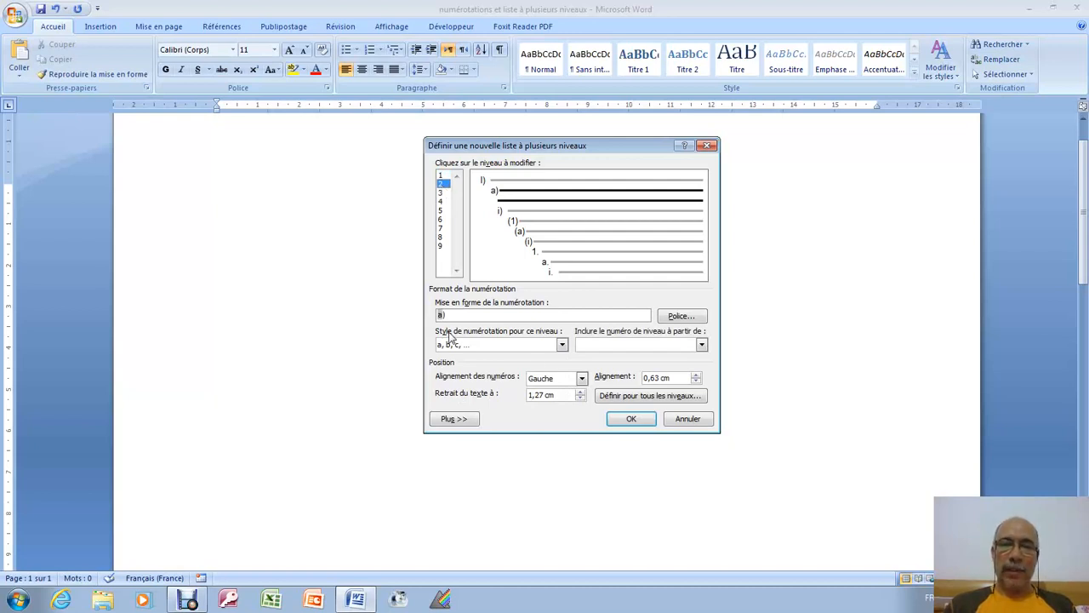
left_click(562, 346)
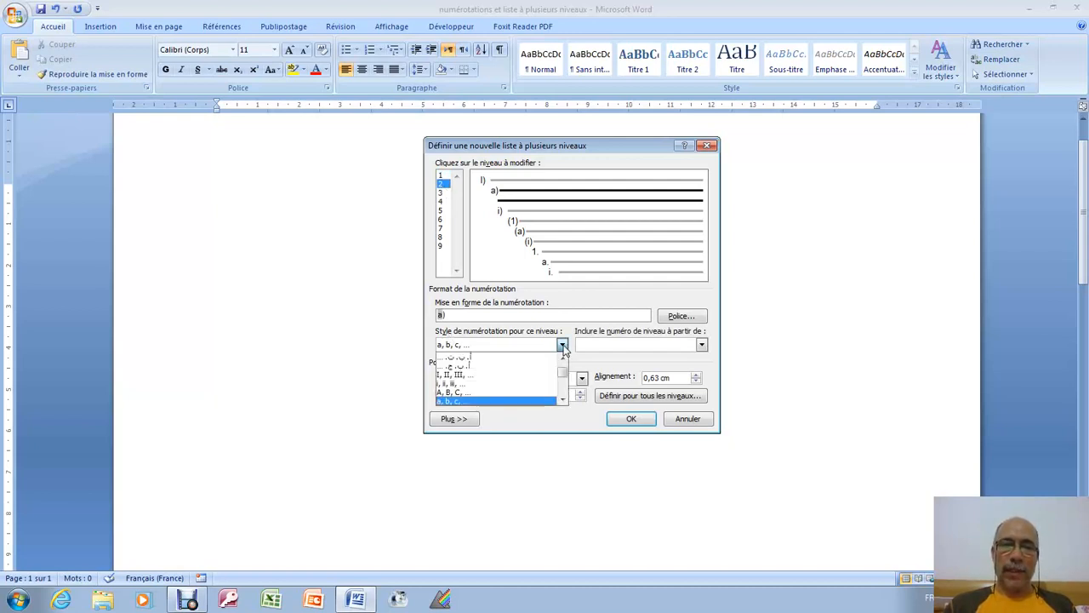
left_click(562, 400)
left_click(563, 400)
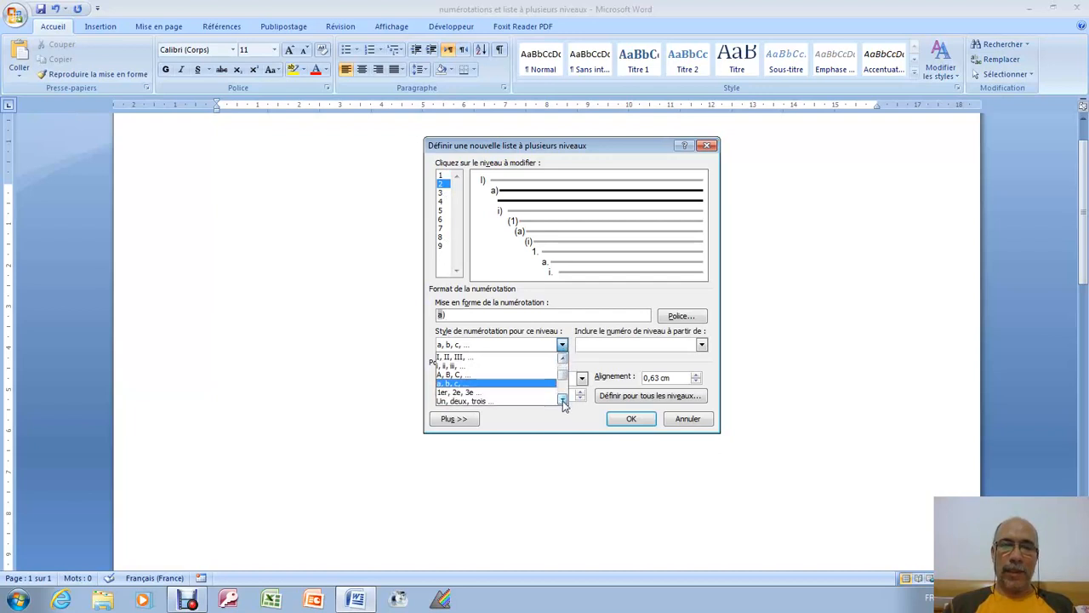
left_click(562, 399)
left_click(562, 399)
left_click(562, 400)
left_click(563, 400)
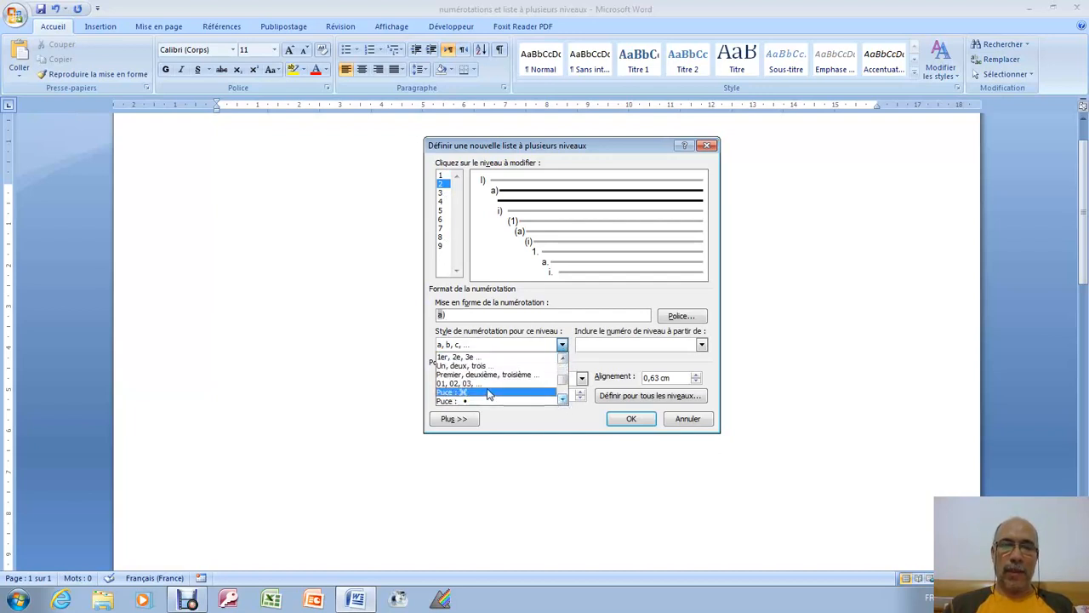
left_click(562, 359)
left_click(563, 359)
left_click(563, 359)
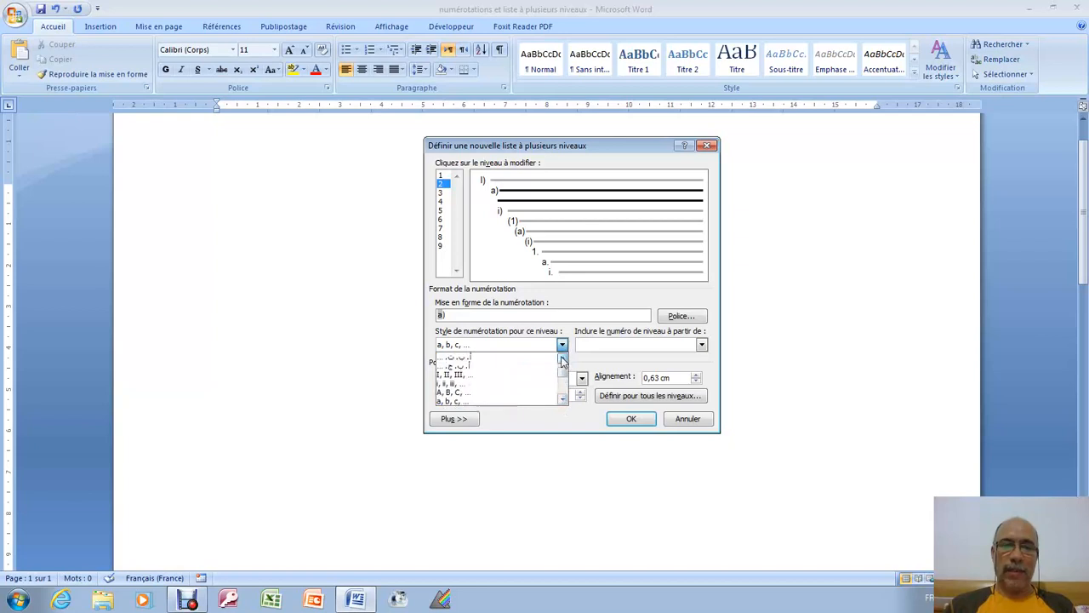
left_click(562, 359)
left_click(491, 367)
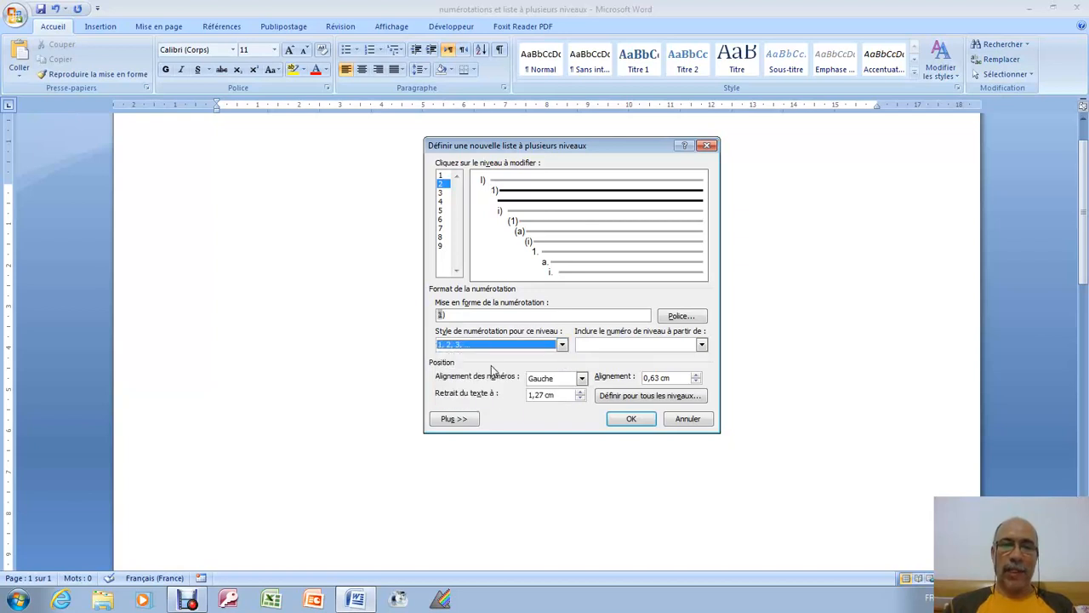
left_click(440, 315)
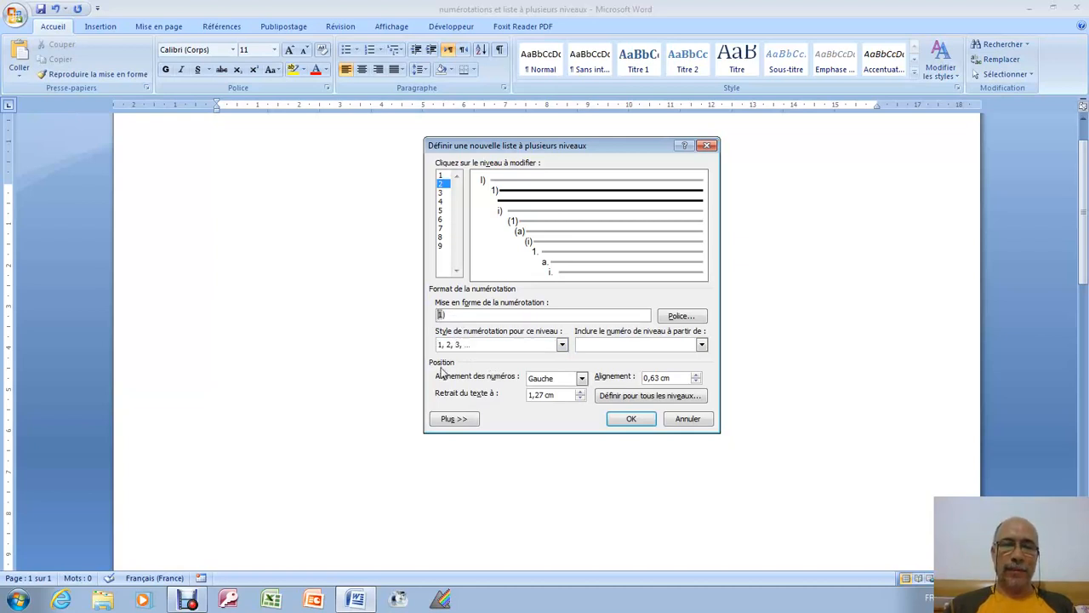
type("1-")
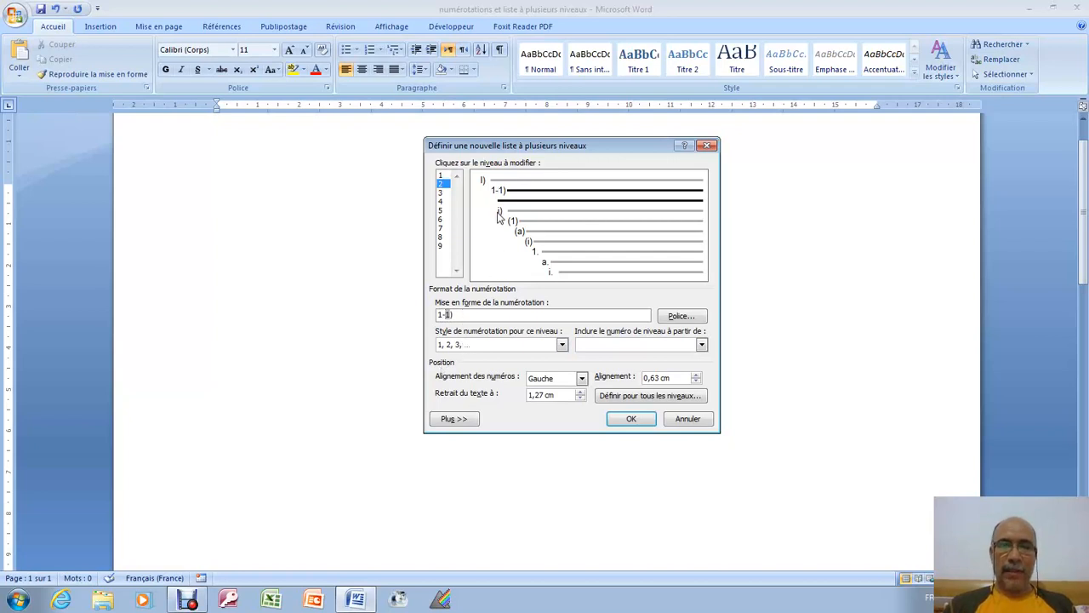
Set the numbering style of level 3 in the new list to a, b, c, ….
left_click(441, 194)
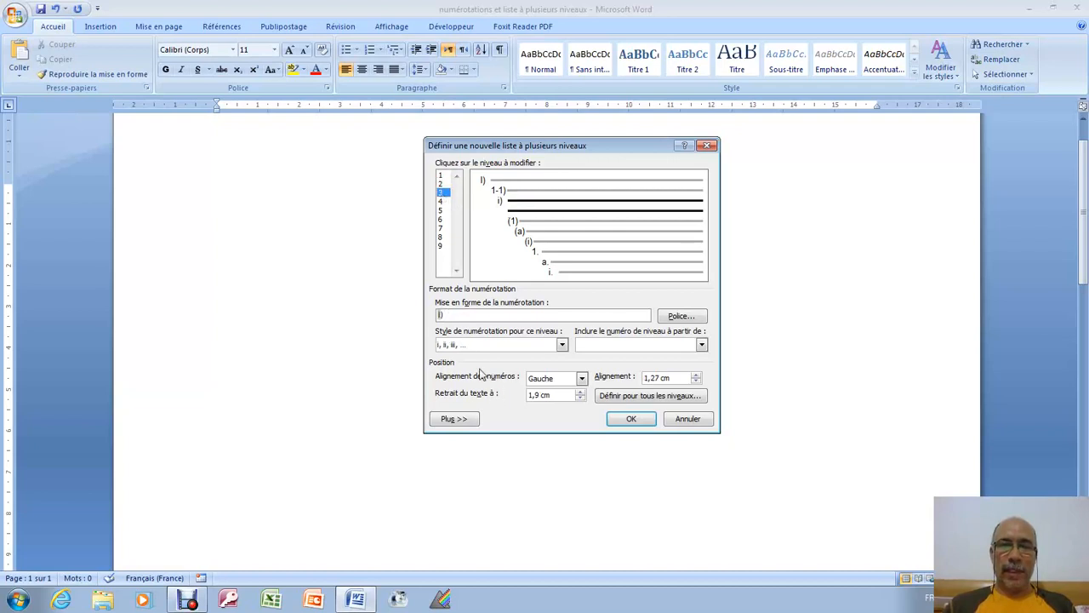
left_click(563, 345)
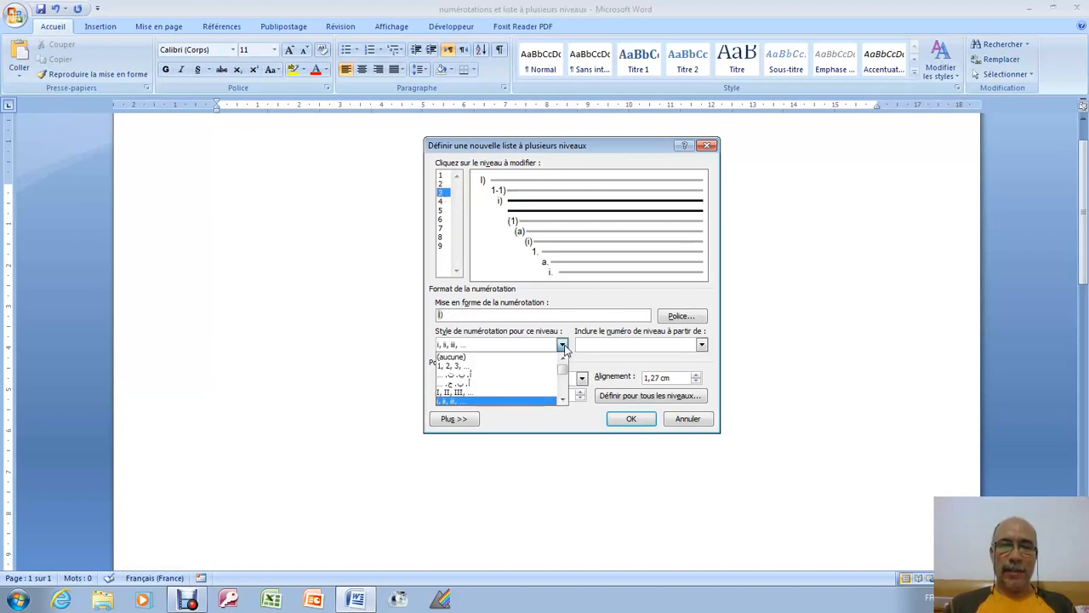
left_click(563, 400)
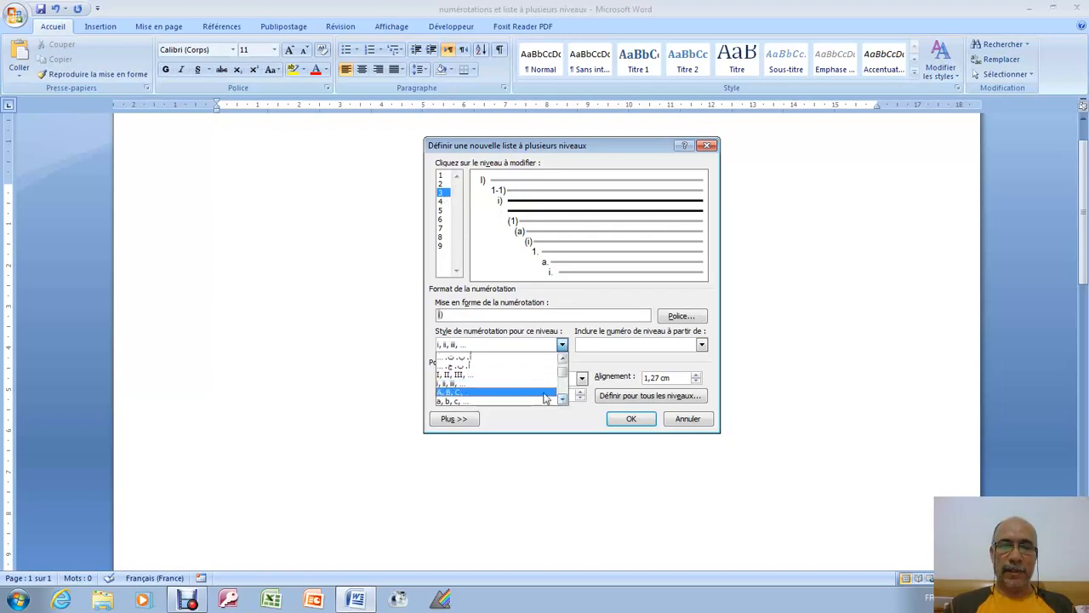
left_click(508, 404)
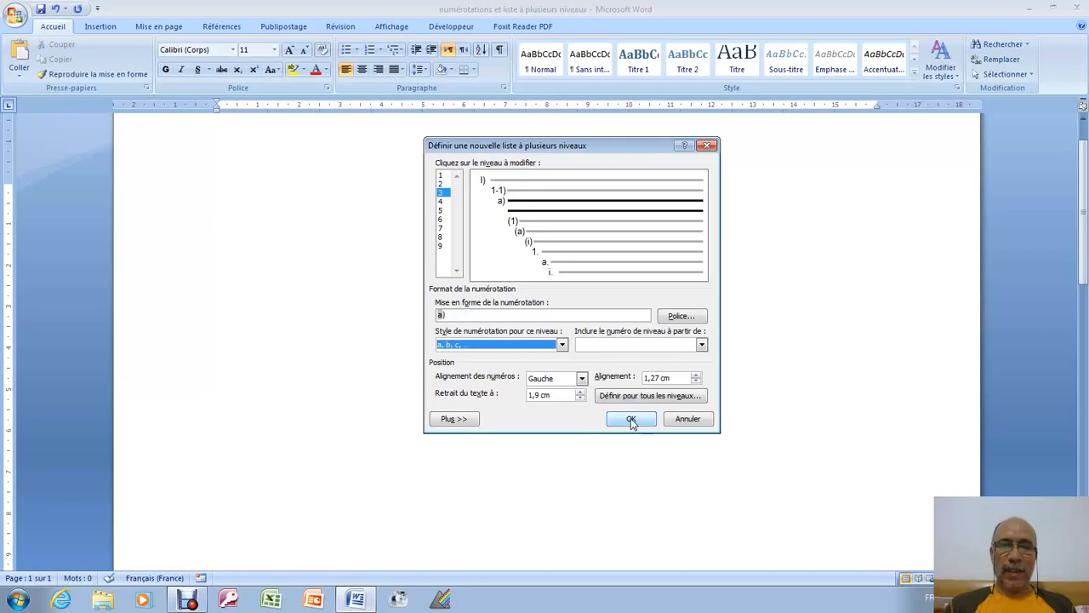
Show the additional list options, keep the level 3 number alignment at Gauche and apply the new multilevel list.
left_click(473, 421)
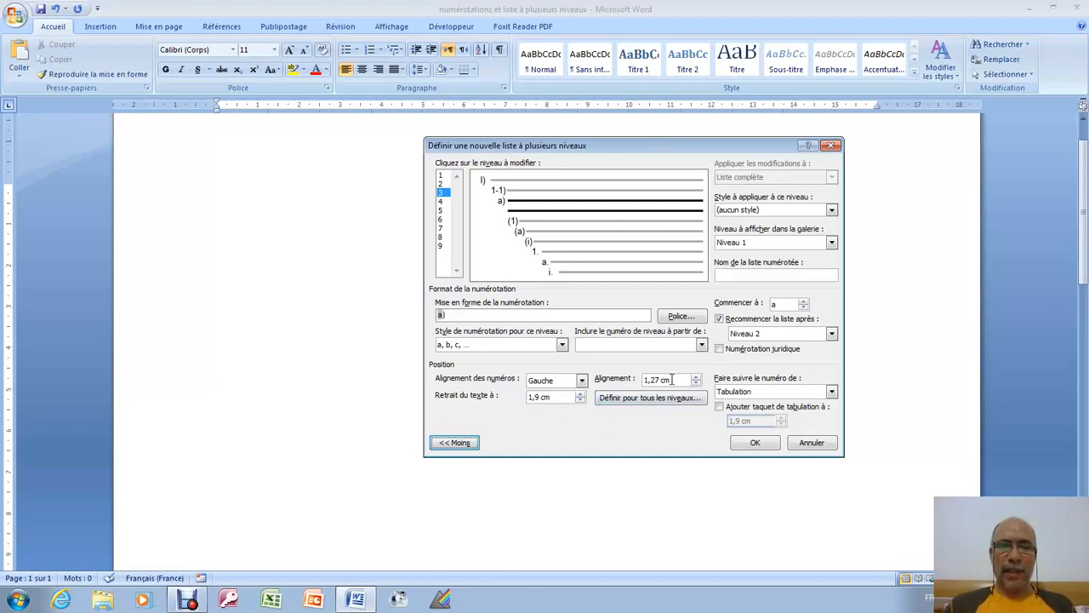
left_click(582, 382)
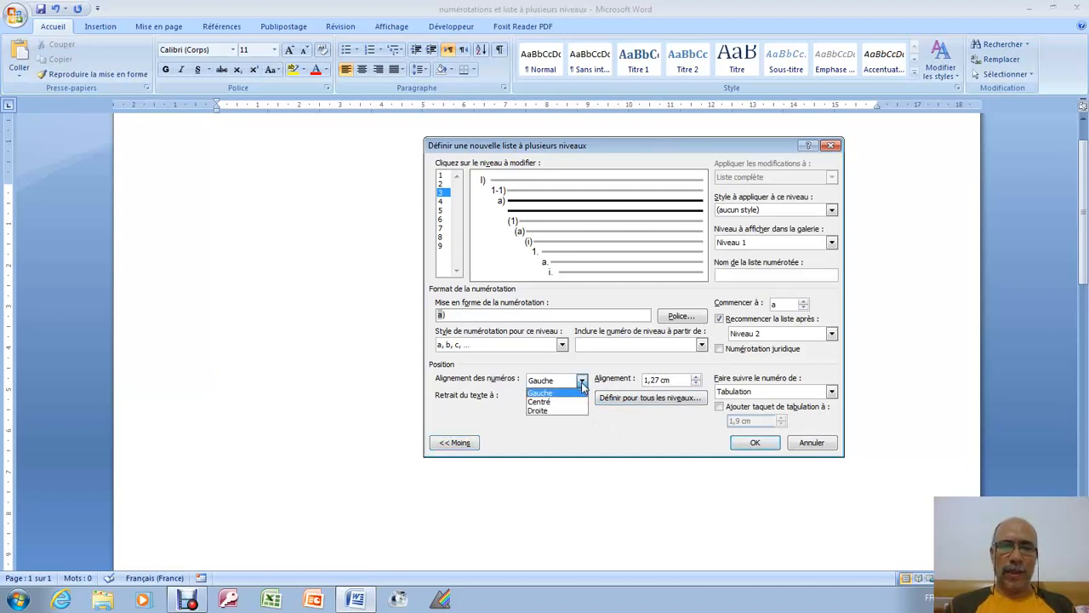
left_click(582, 382)
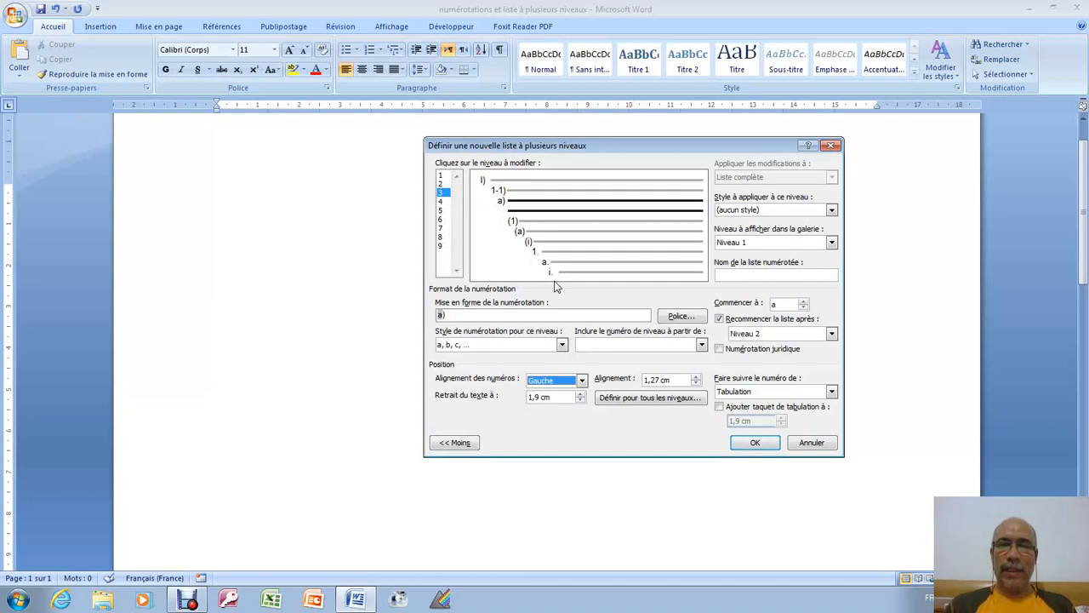
left_click(754, 443)
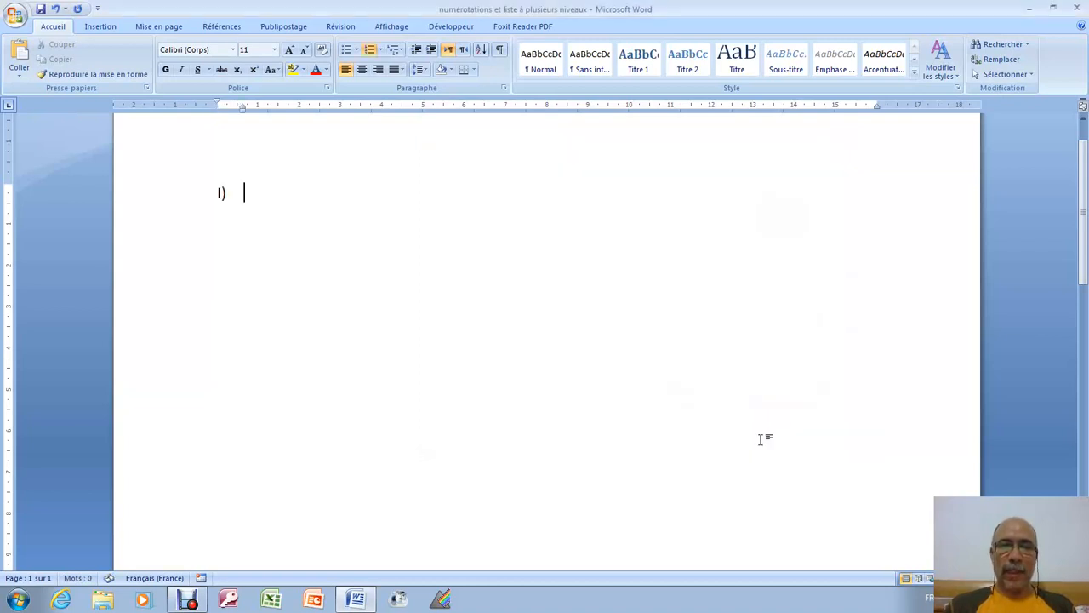
Enter "mon texte" as item I) and add an empty item II) below it.
type("m")
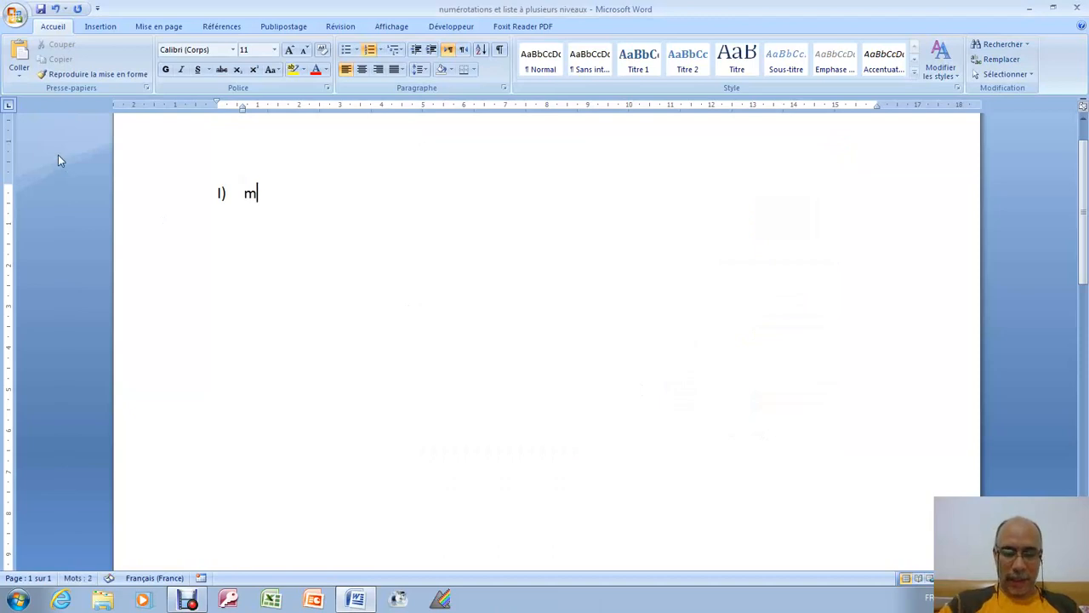
type("on texte")
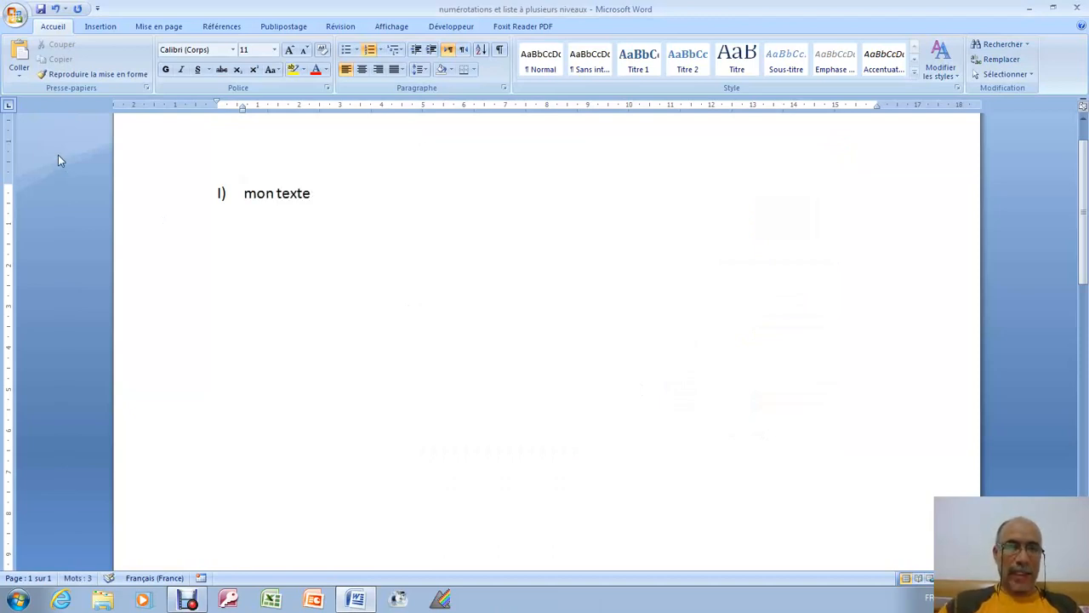
key("Return")
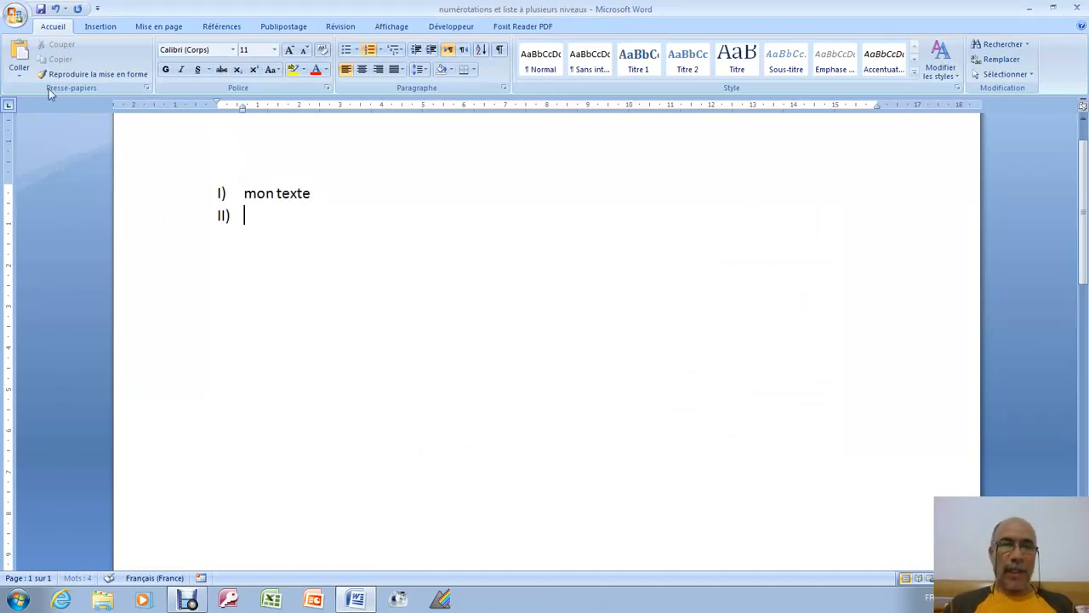
Change the list level of the empty item II) to the second level, 1-1), and enter "mon texte" there.
right_click(247, 215)
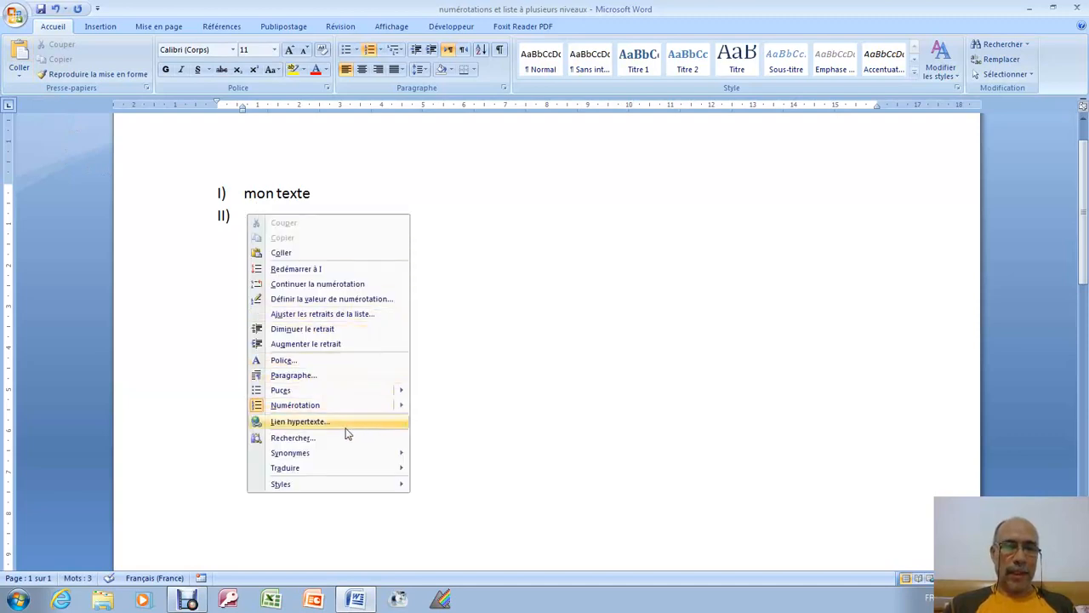
mouse_move(343, 413)
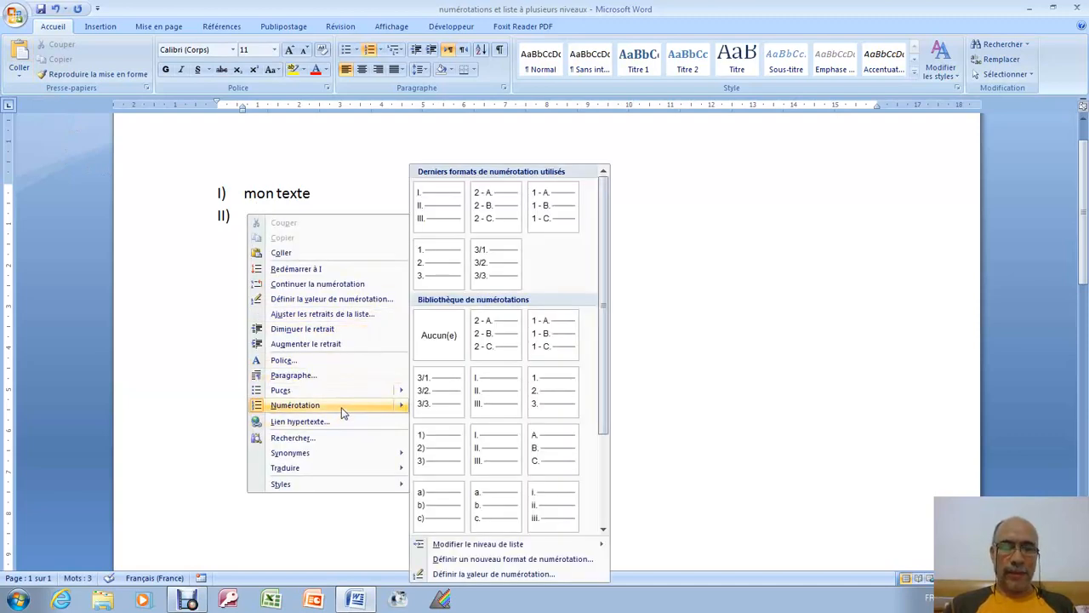
mouse_move(497, 544)
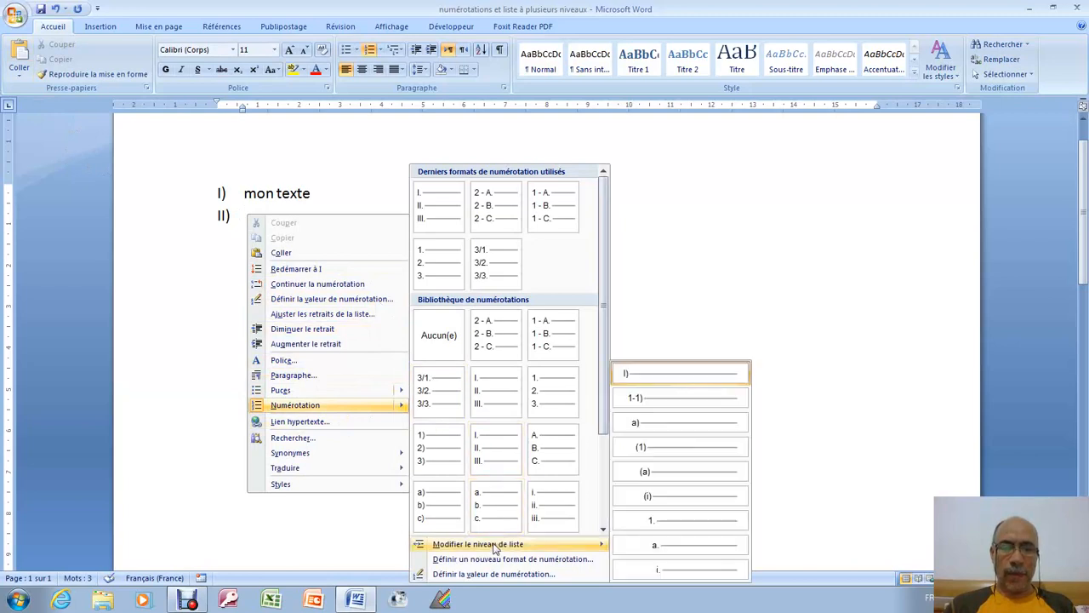
left_click(667, 403)
type("mon texte")
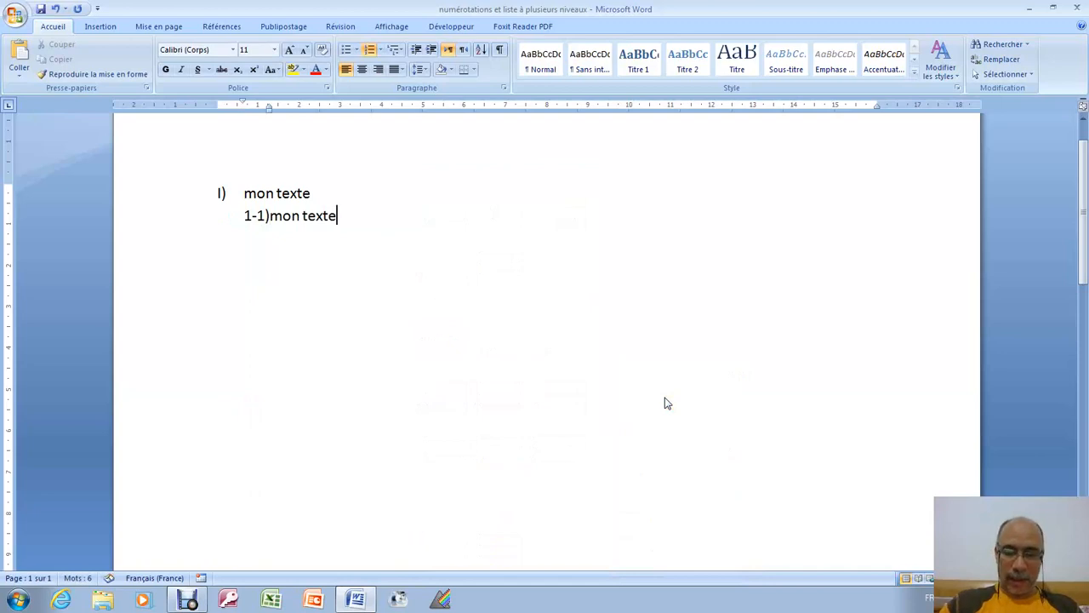
Add item 1-2) with the text "mon texte" and an empty item 1-3) below it.
key("Return")
type("mon")
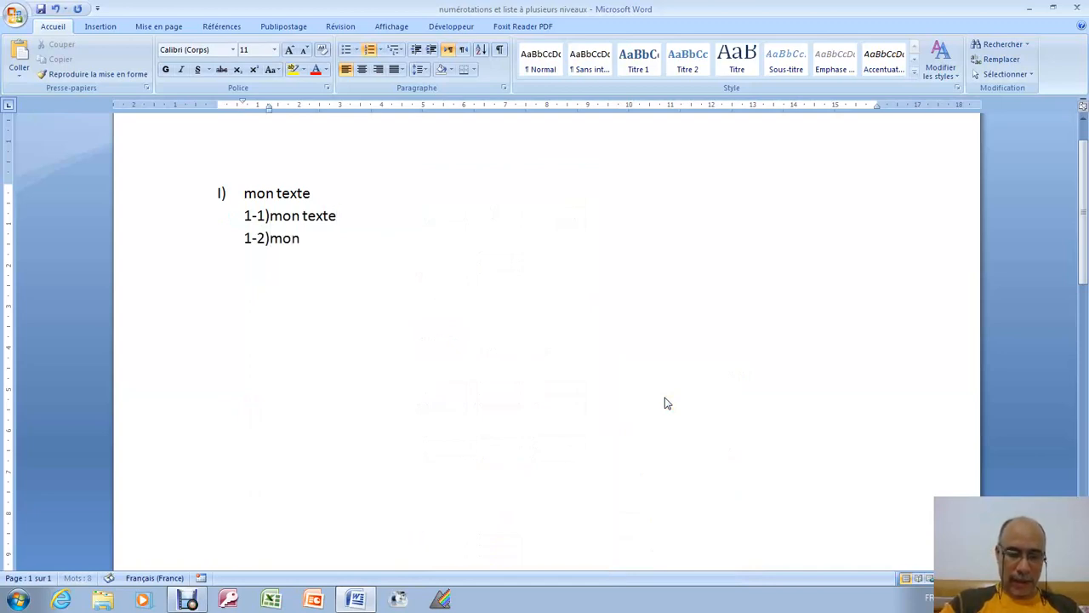
type(" texte")
key("Return")
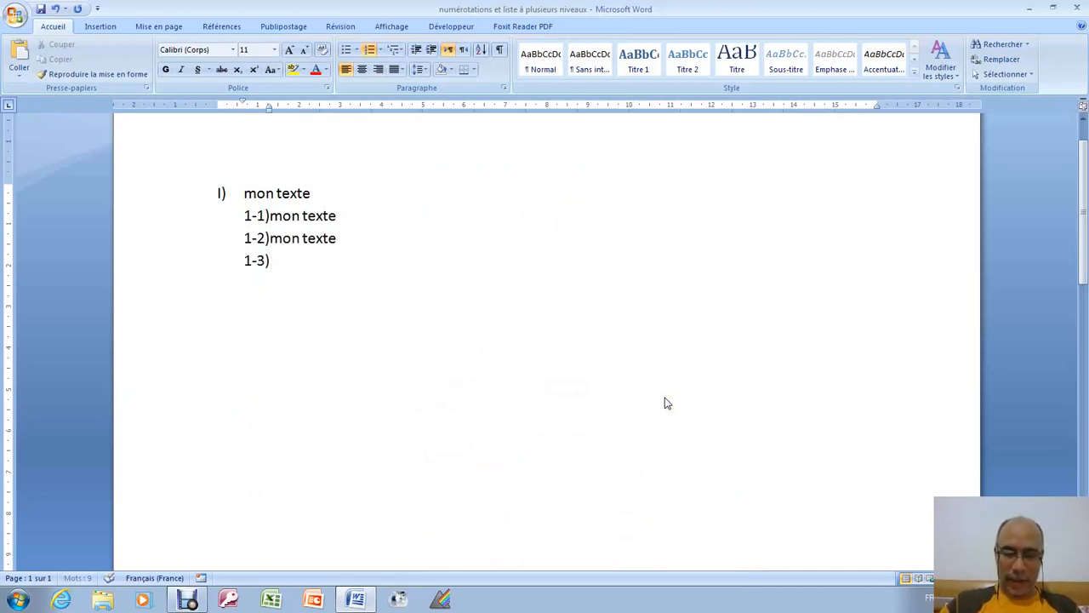
Enter "mon texte" in item 1-3) and add an empty item 1-4) below it.
type("mon text")
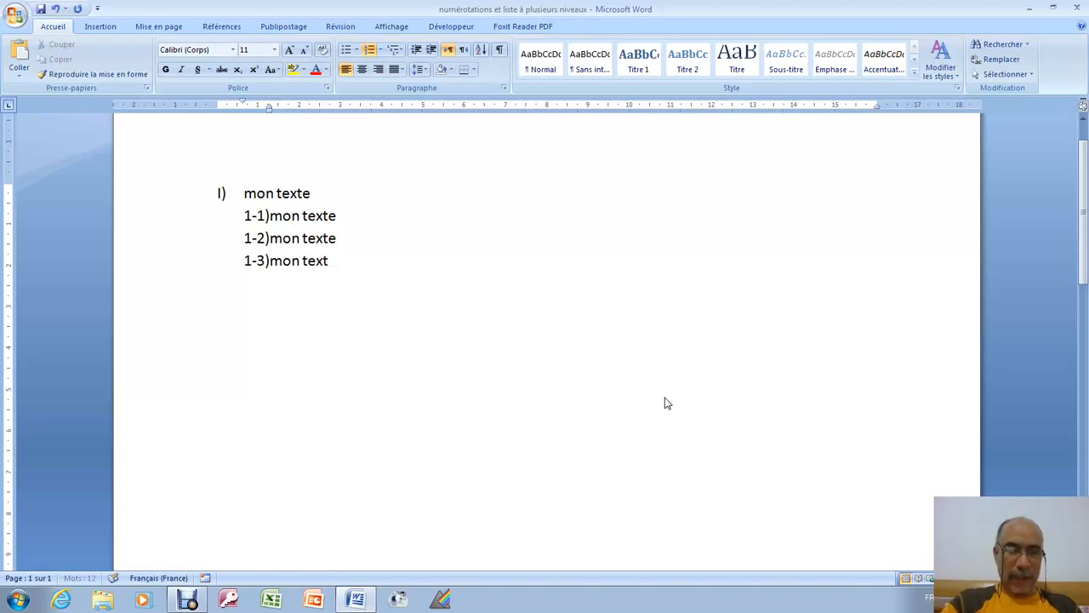
type("e")
key("Return")
Change the list level of the empty item 1-4) to the third level, a), and enter "mon texte" there.
right_click(666, 402)
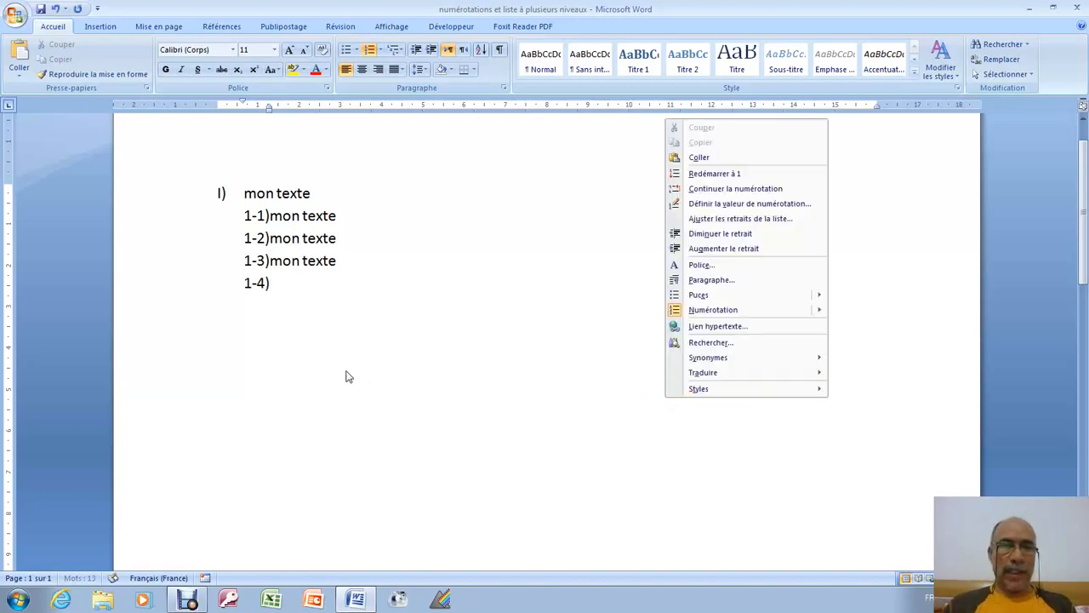
left_click(277, 288)
right_click(277, 287)
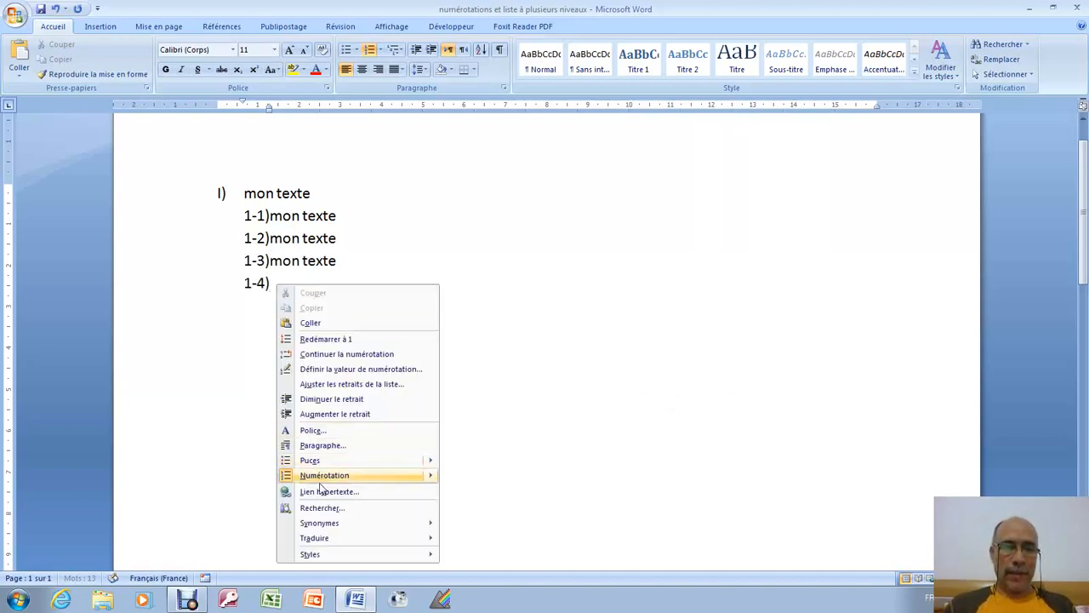
mouse_move(320, 484)
mouse_move(542, 549)
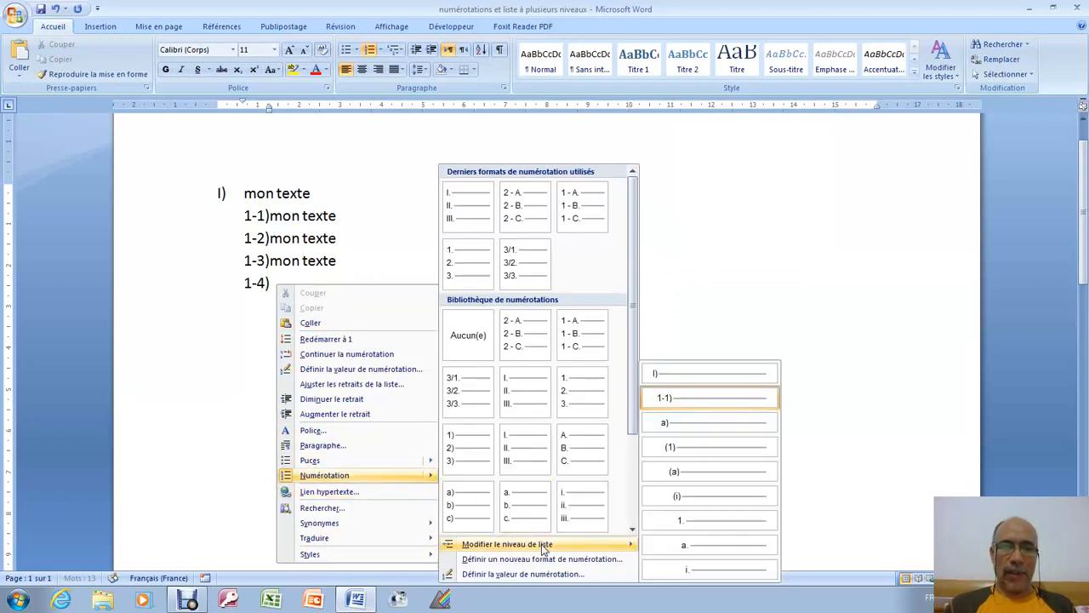
left_click(717, 424)
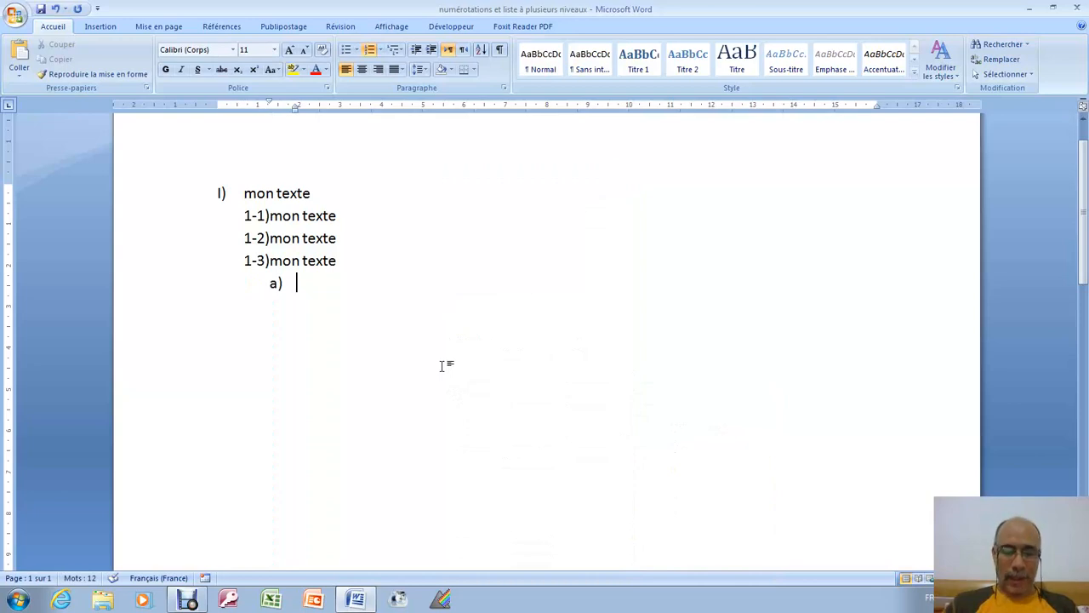
type("mon text")
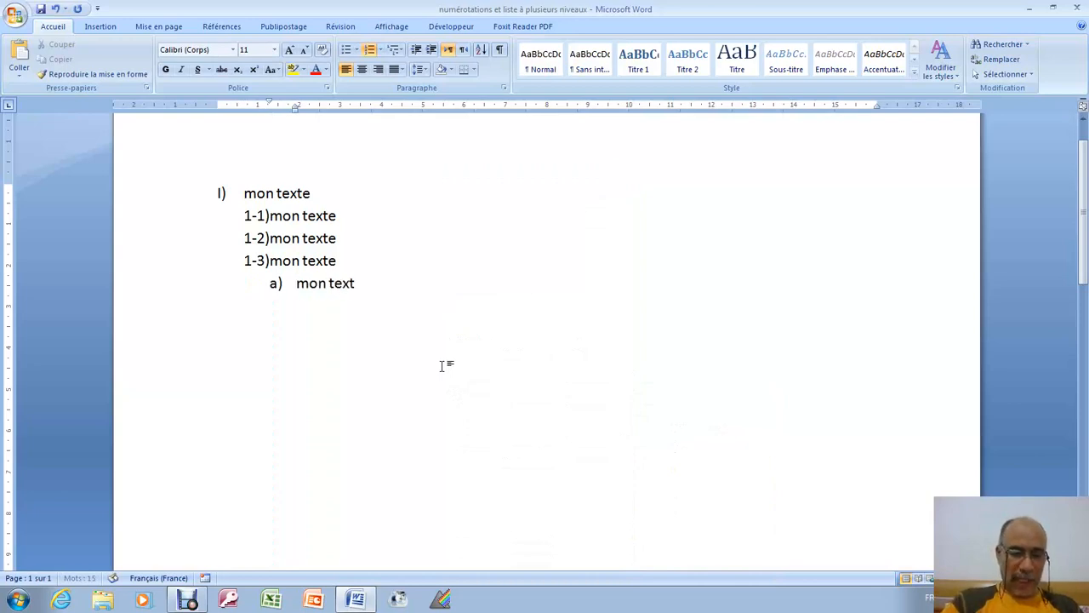
type("e")
Add items b) and c) with the text "mon texte" each and an empty item d) below them.
key("Return")
type("mo")
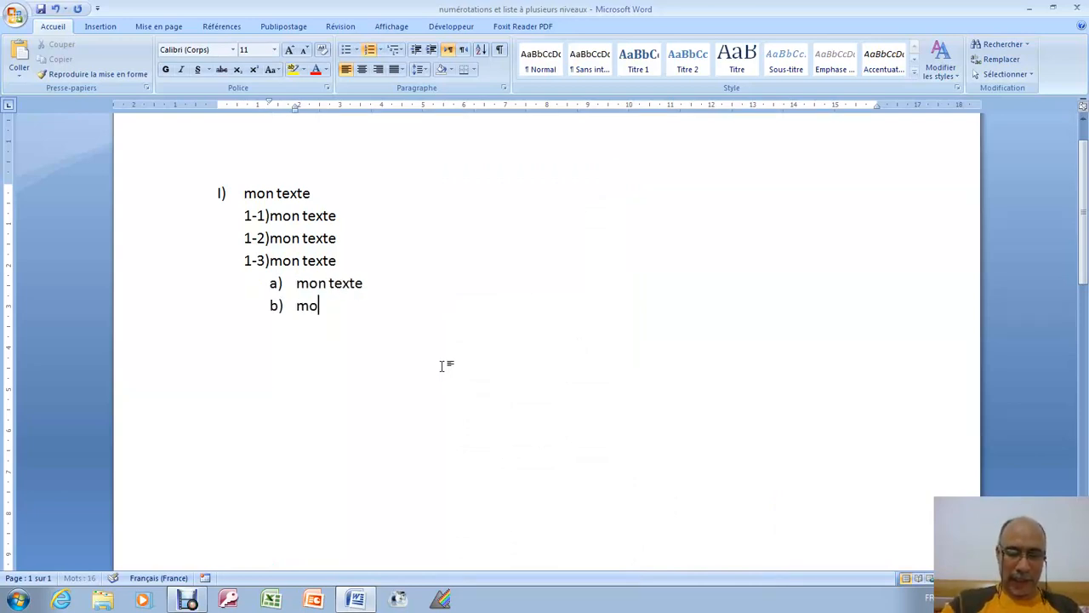
type("n texte")
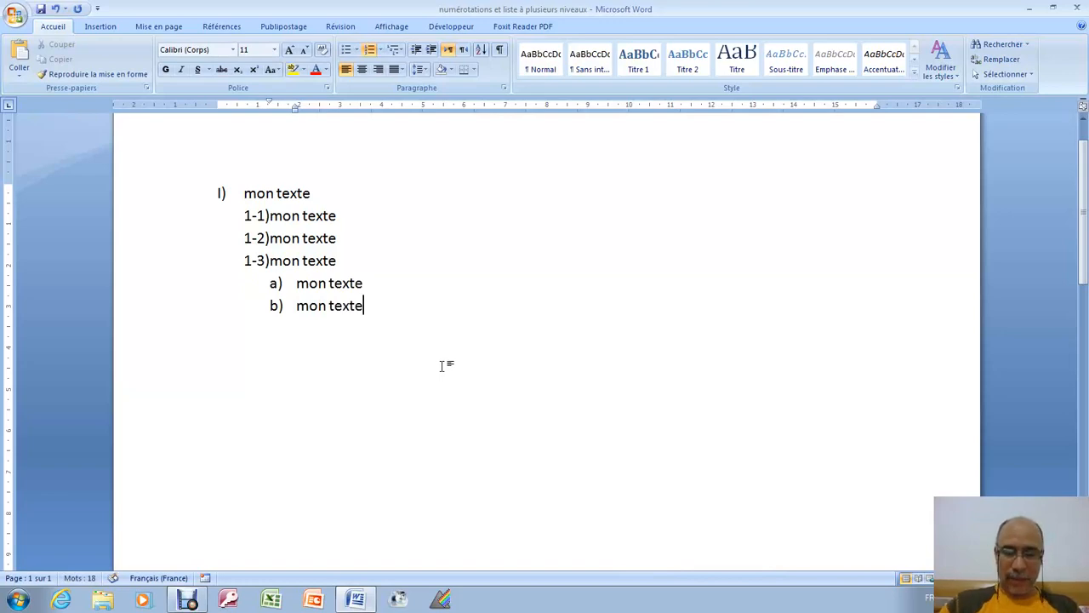
key("Return")
type("mon t")
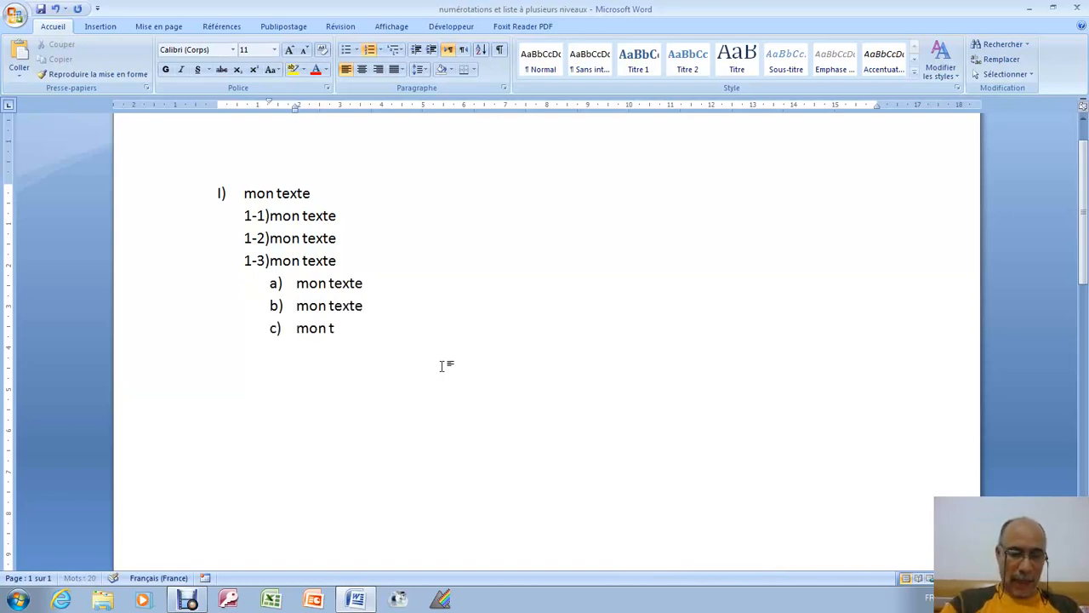
type("exte")
key("Return")
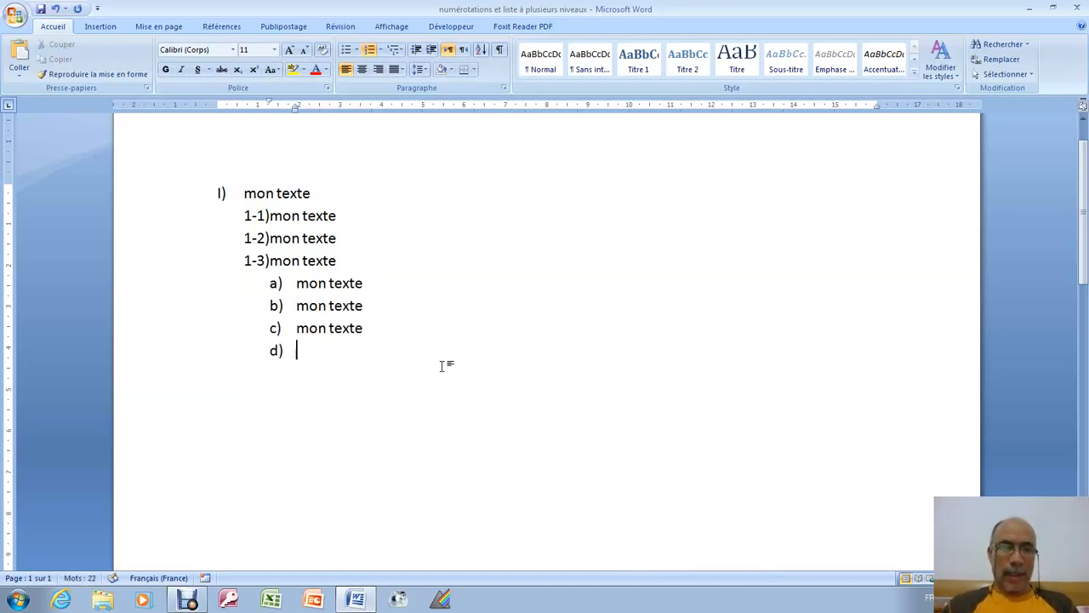
Change the list level of the empty item d) to the second level, 1-4), and enter "mon texte" there.
right_click(297, 349)
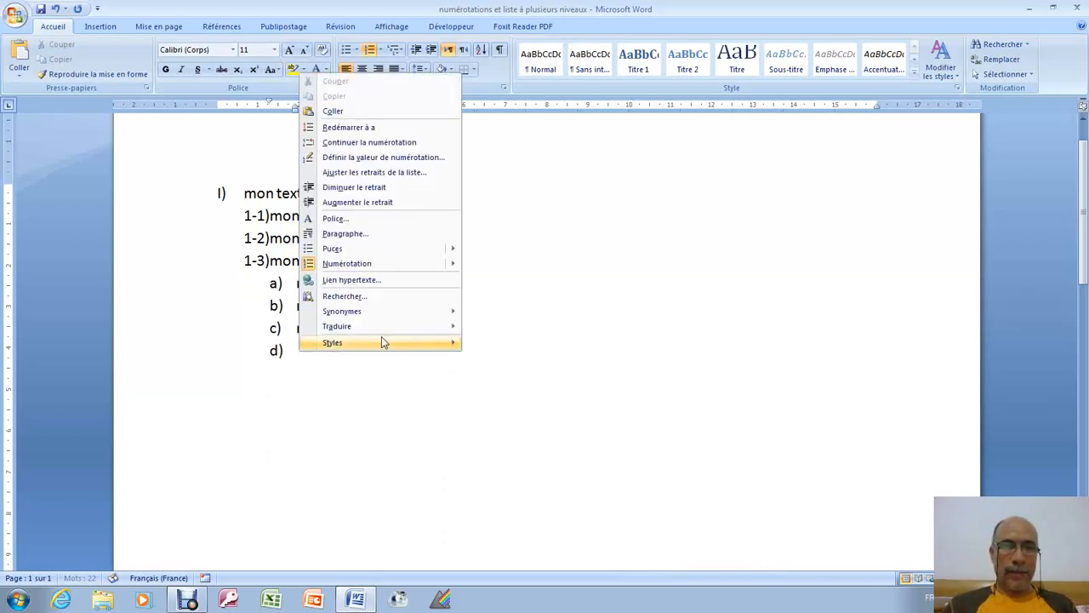
mouse_move(413, 265)
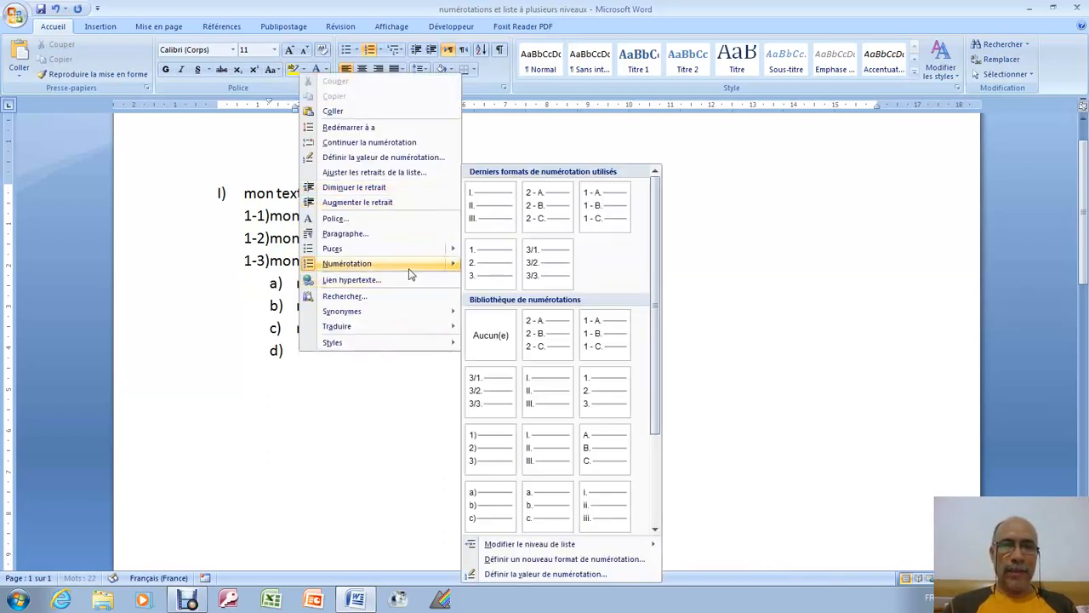
mouse_move(537, 545)
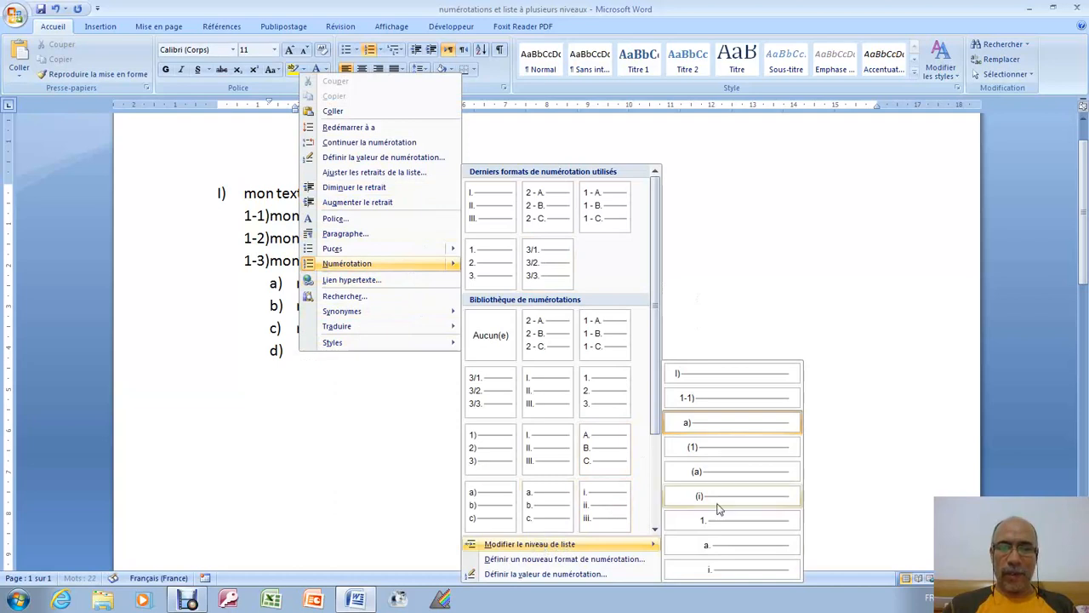
left_click(729, 398)
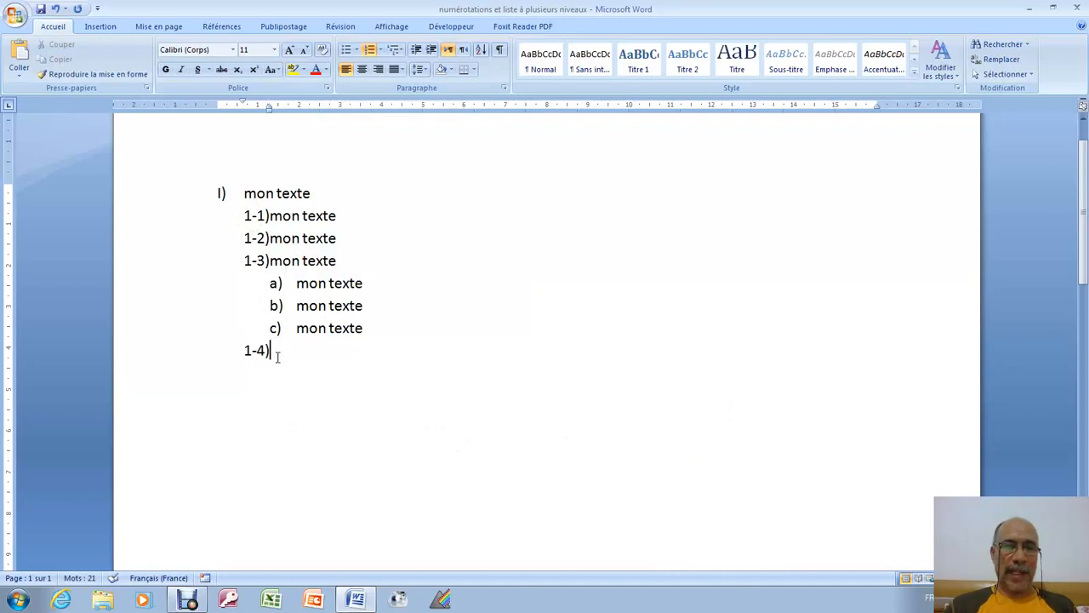
type("mon")
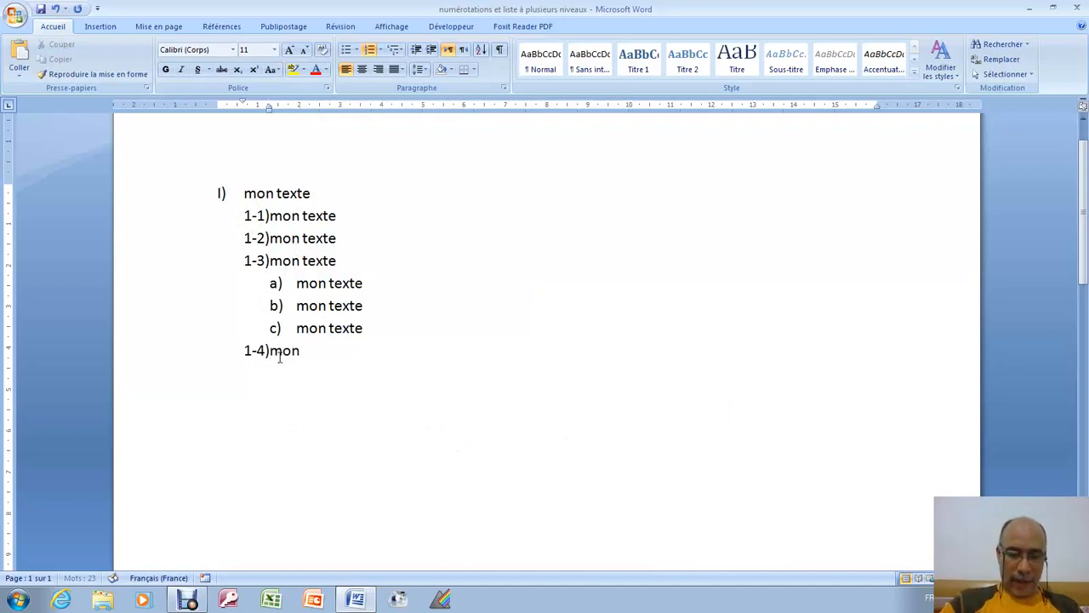
type(" texte")
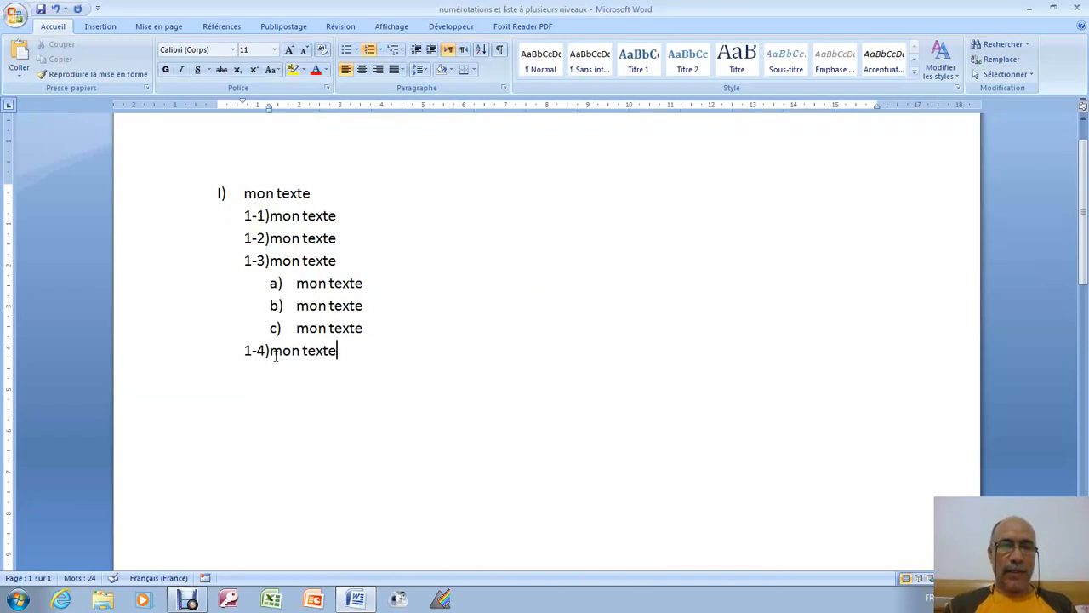
Try a new I, II, III number format with Gauche alignment on the second-level items, and undo it.
right_click(339, 354)
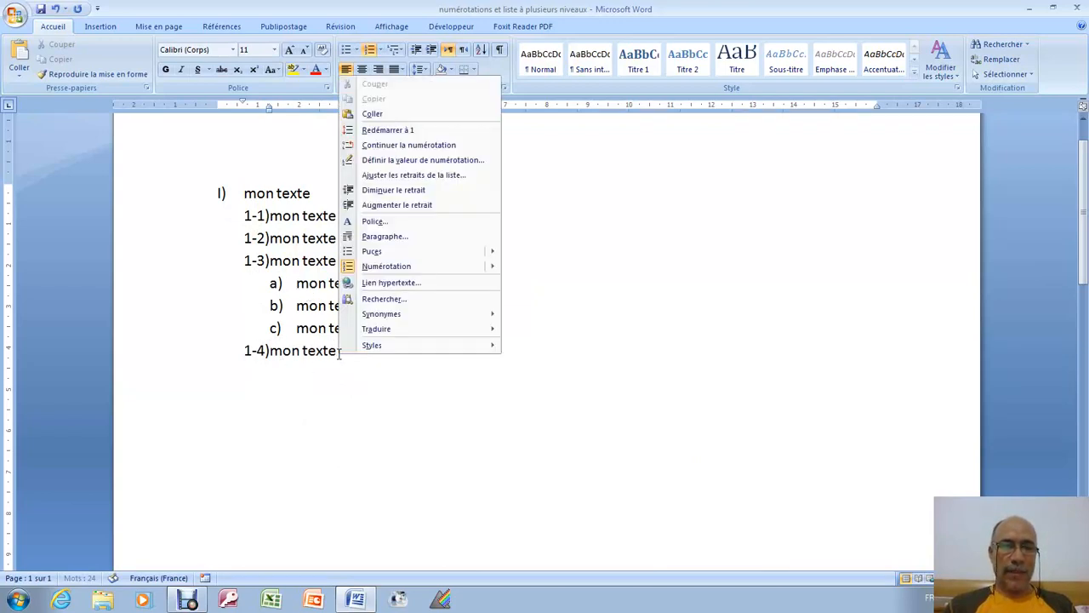
mouse_move(414, 272)
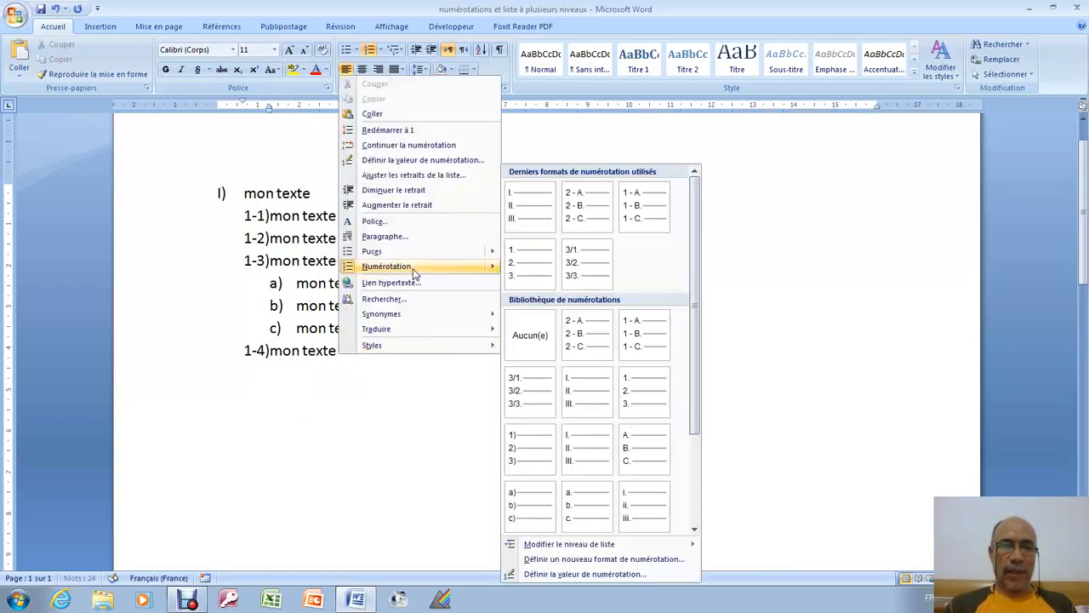
left_click(568, 559)
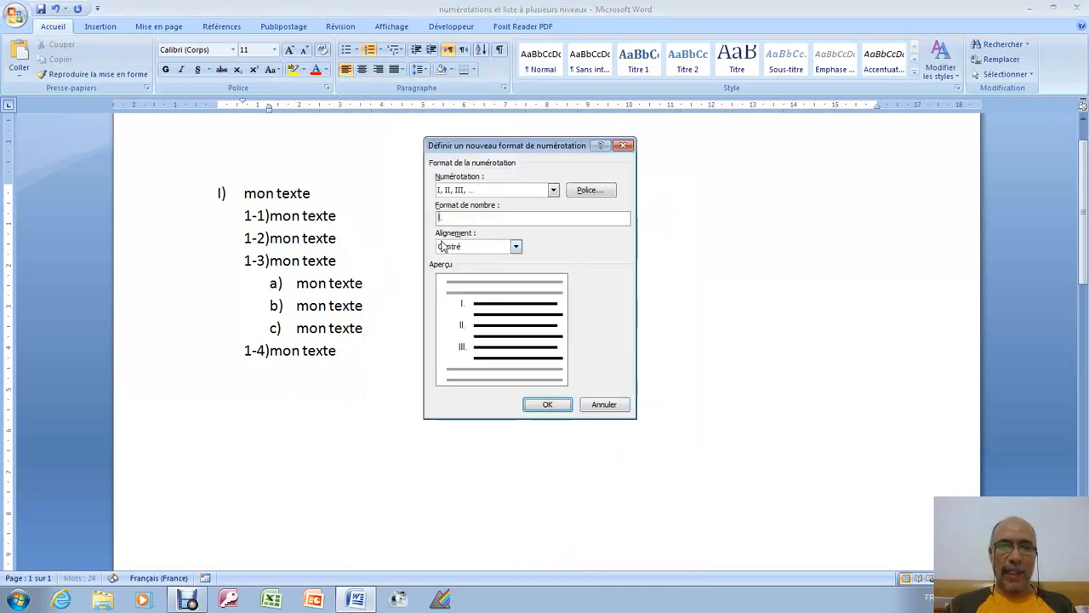
left_click(516, 247)
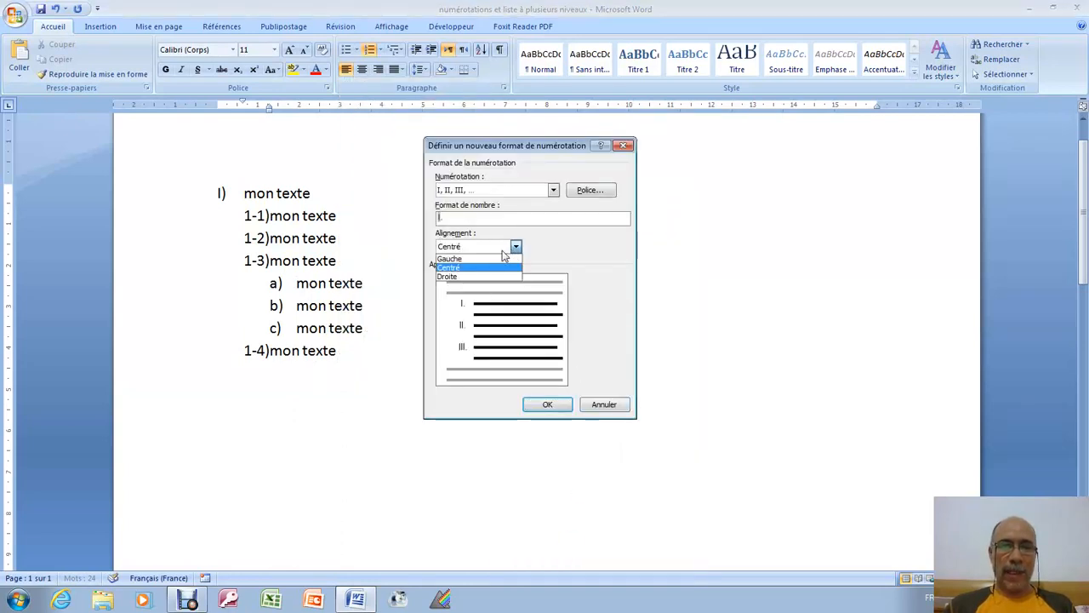
left_click(491, 256)
left_click(547, 405)
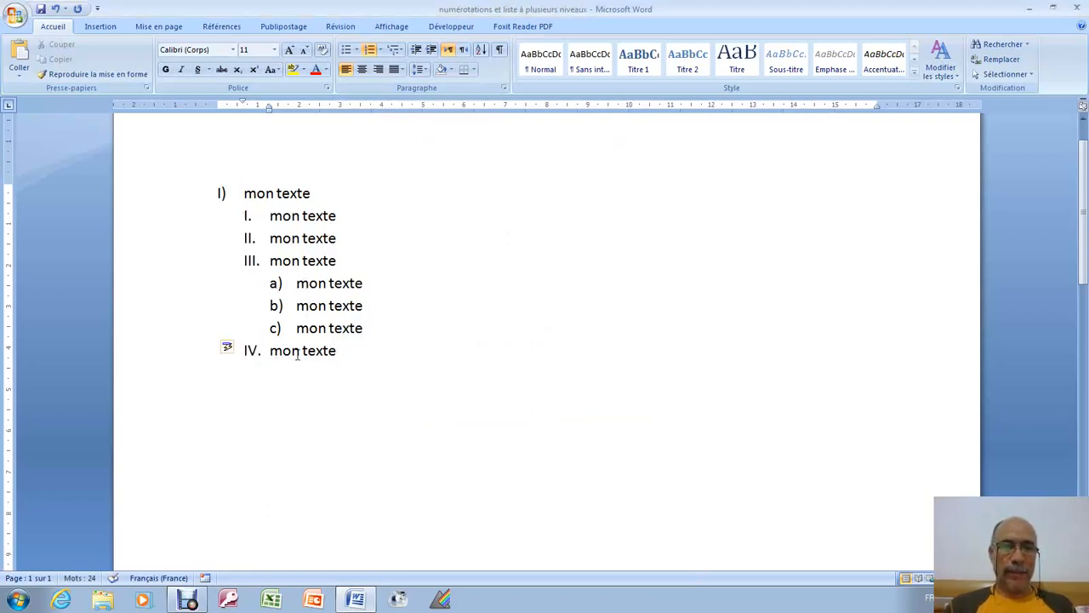
left_click(54, 9)
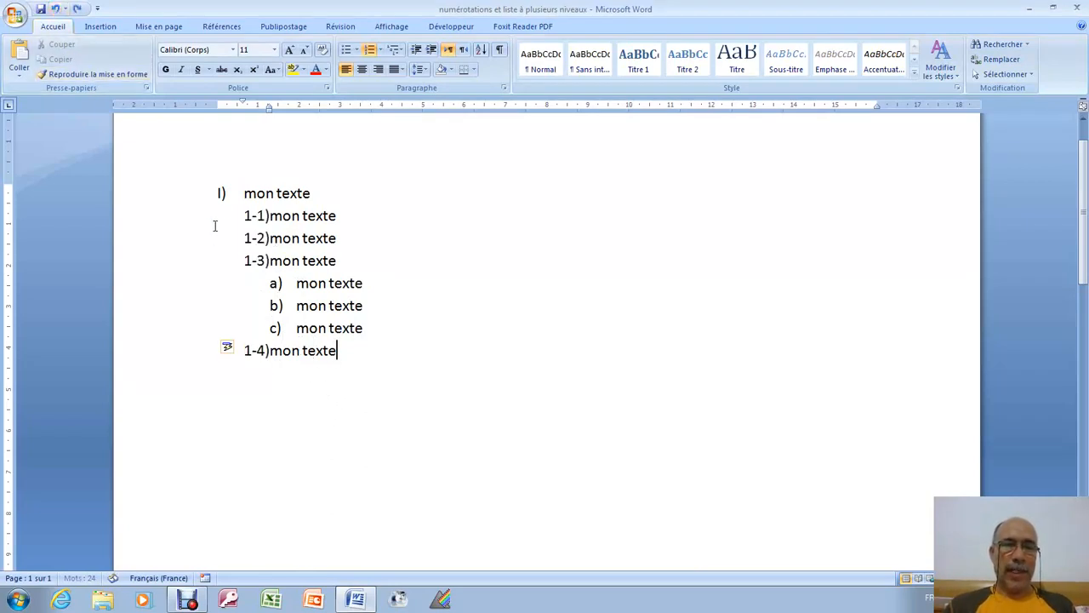
right_click(335, 349)
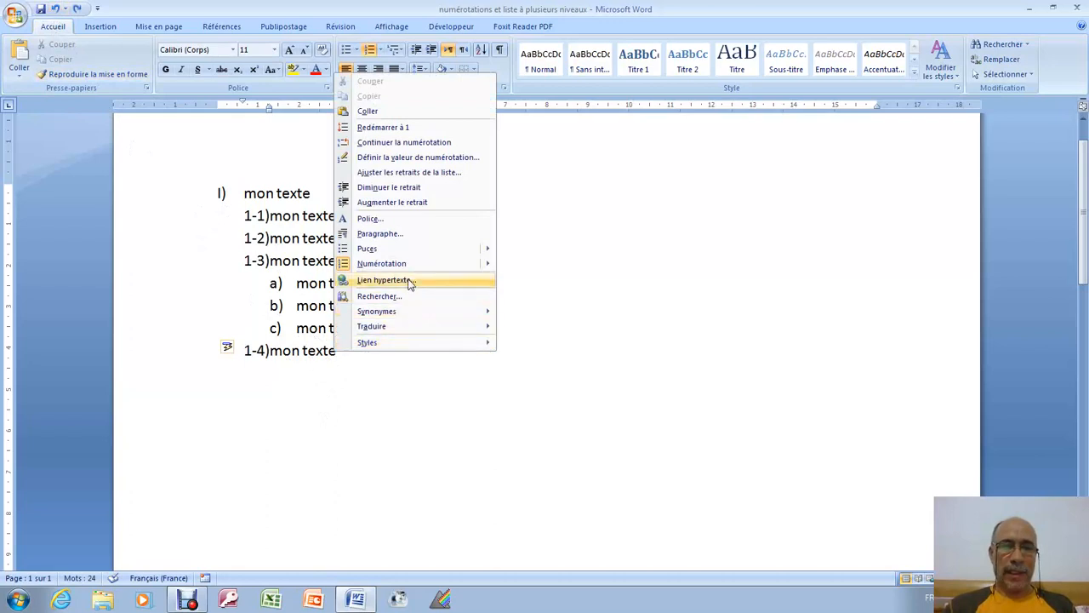
mouse_move(414, 263)
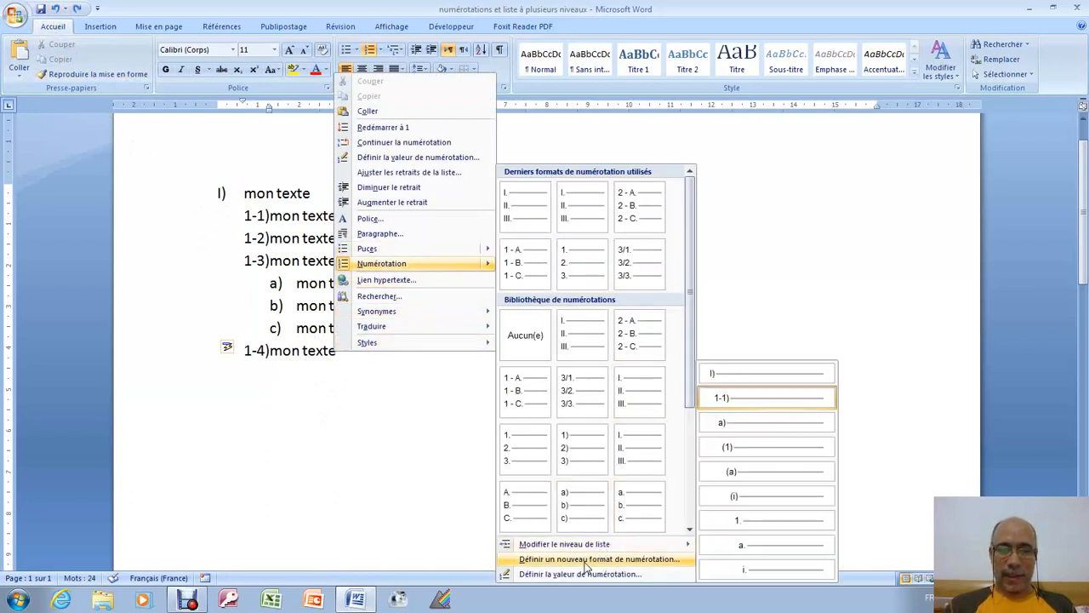
left_click(585, 561)
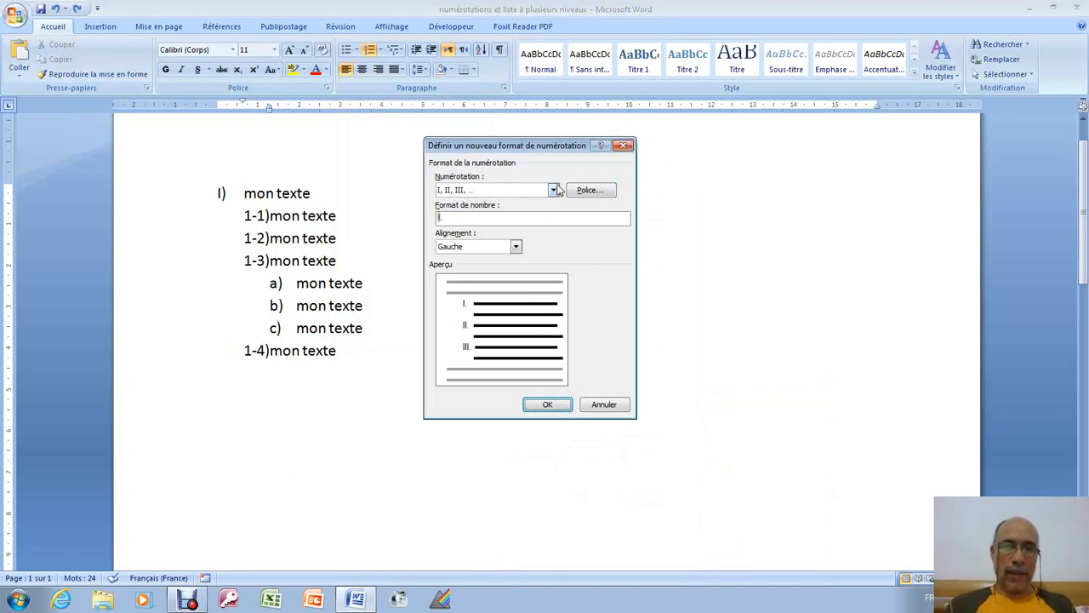
left_click(624, 147)
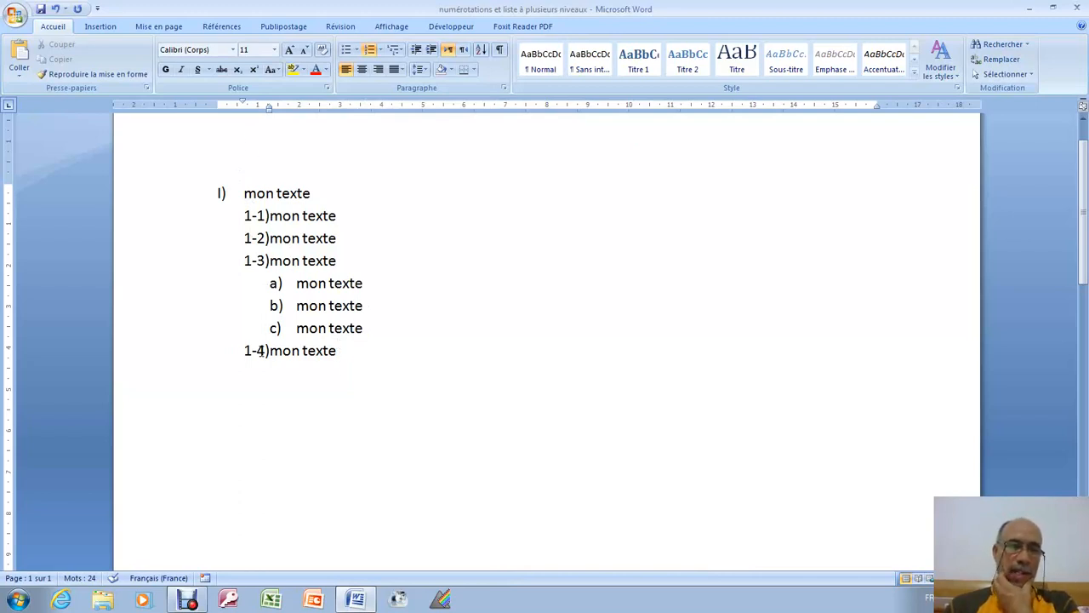
right_click(338, 350)
mouse_move(400, 262)
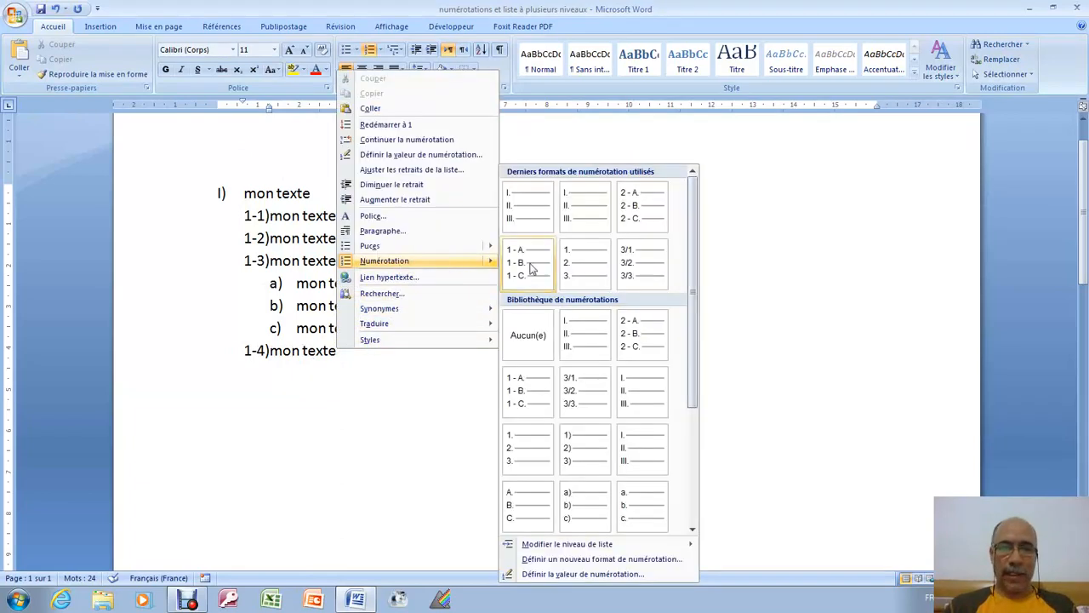
left_click(574, 560)
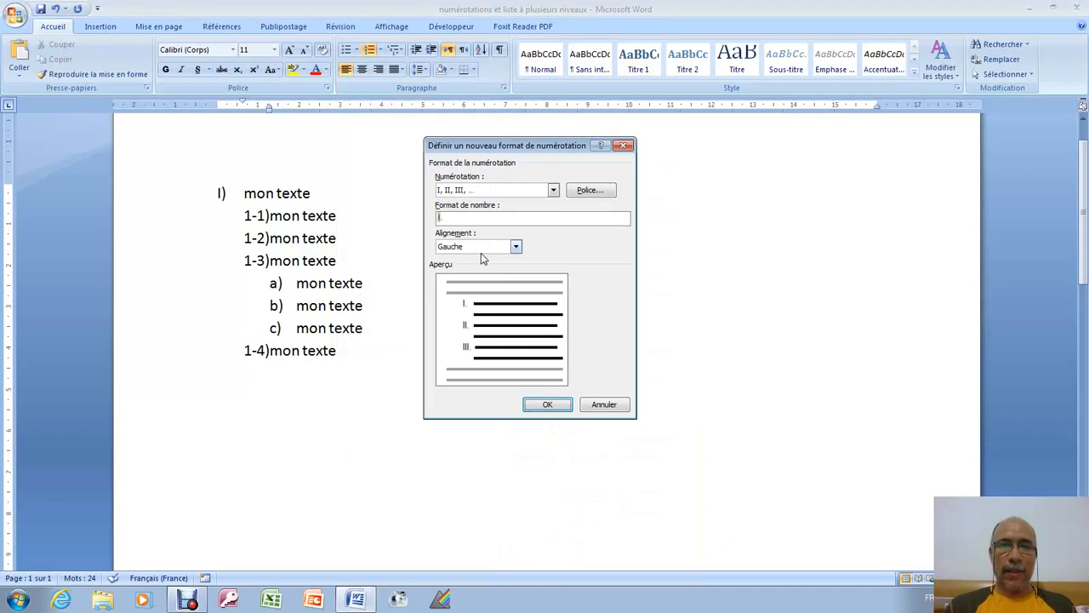
left_click(625, 146)
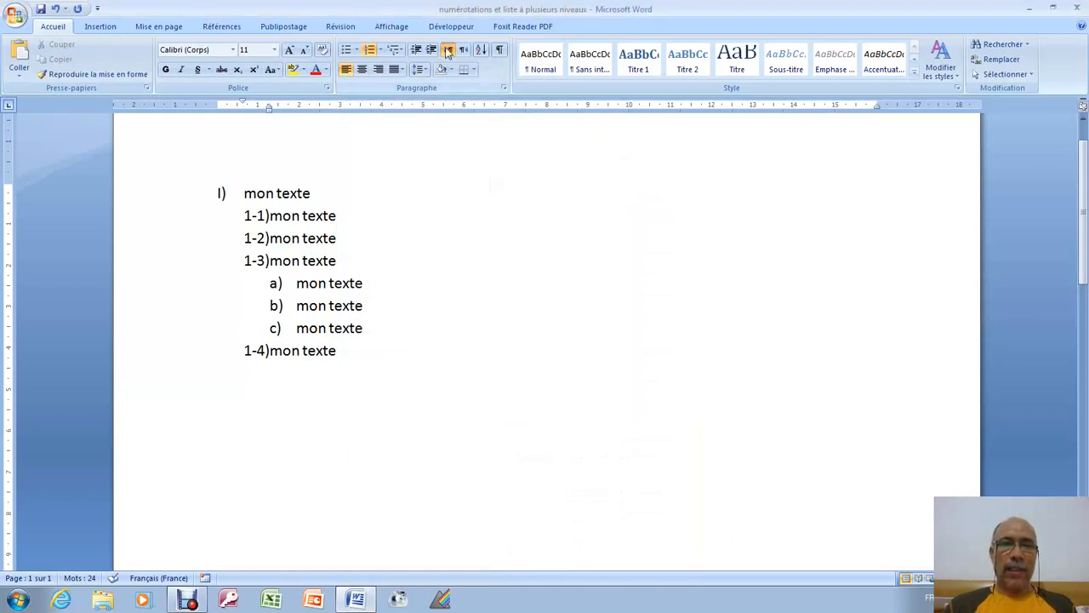
Open the definition of a new multilevel list from the current list, hide the additional options and apply it with level 2 aligned Gauche.
left_click(402, 53)
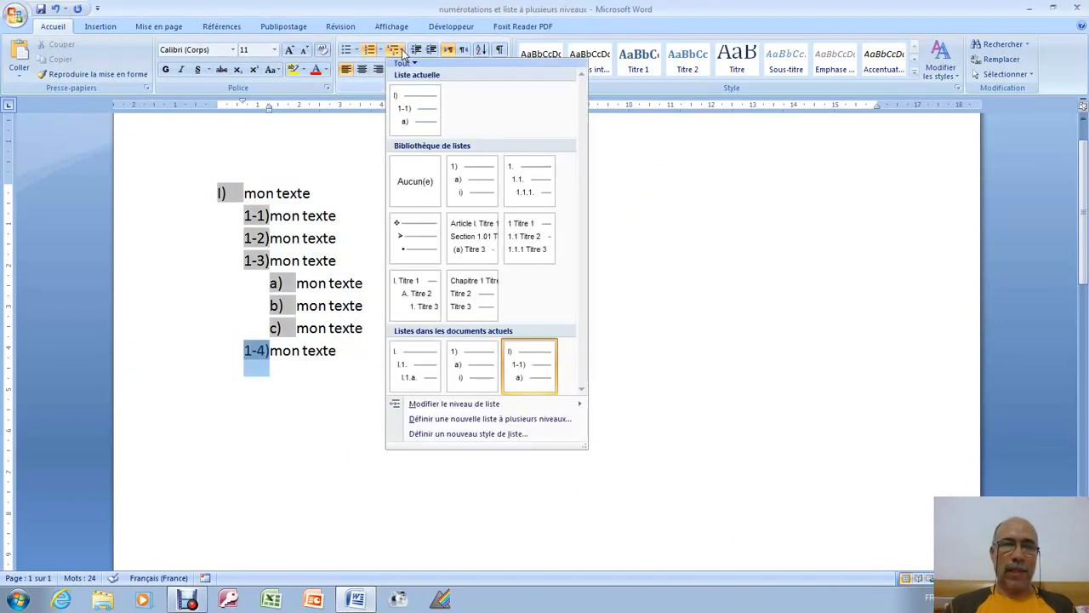
left_click(455, 419)
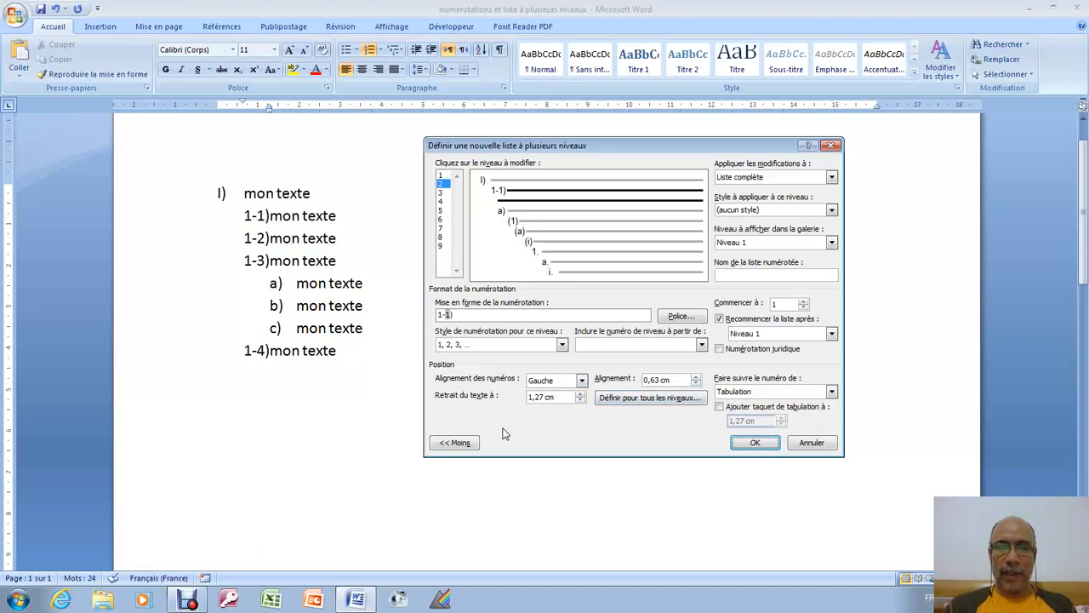
left_click(455, 442)
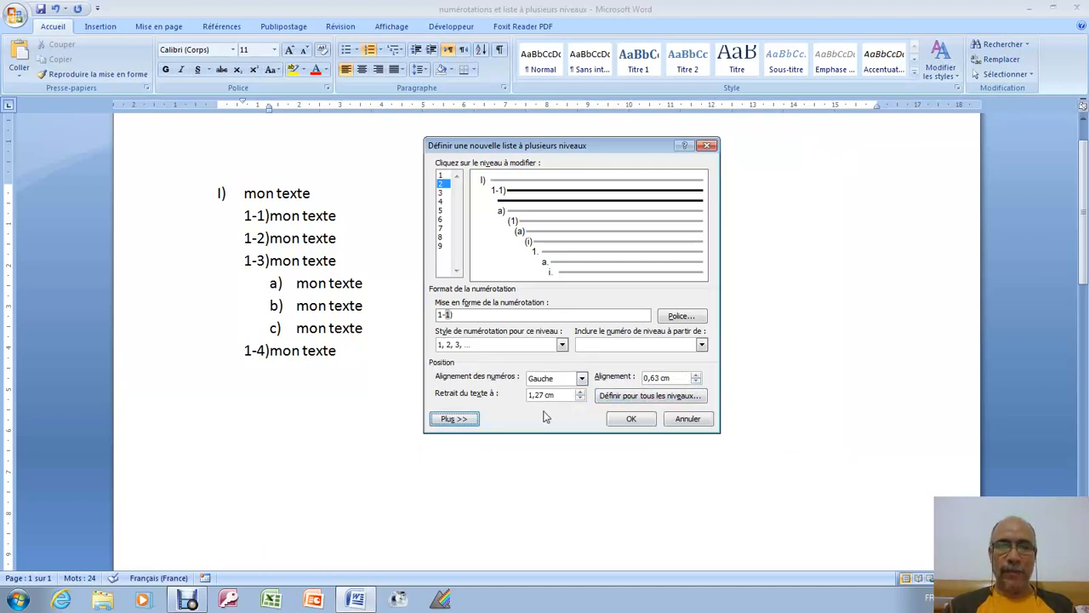
left_click(640, 419)
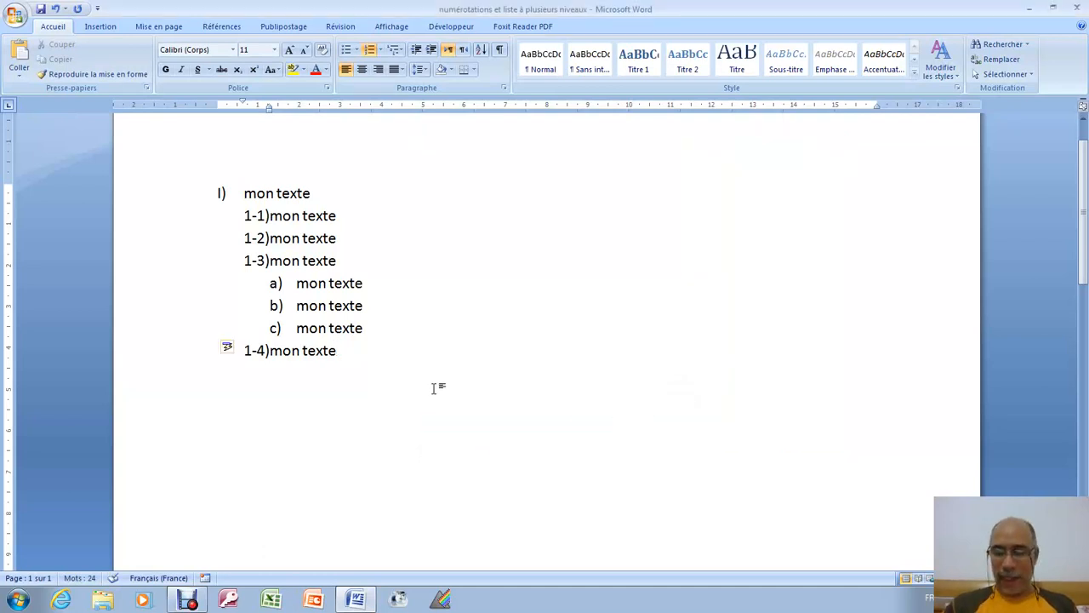
Add an item below 1-4), set it to the third list level as a), and enter "mon texte".
key("Return")
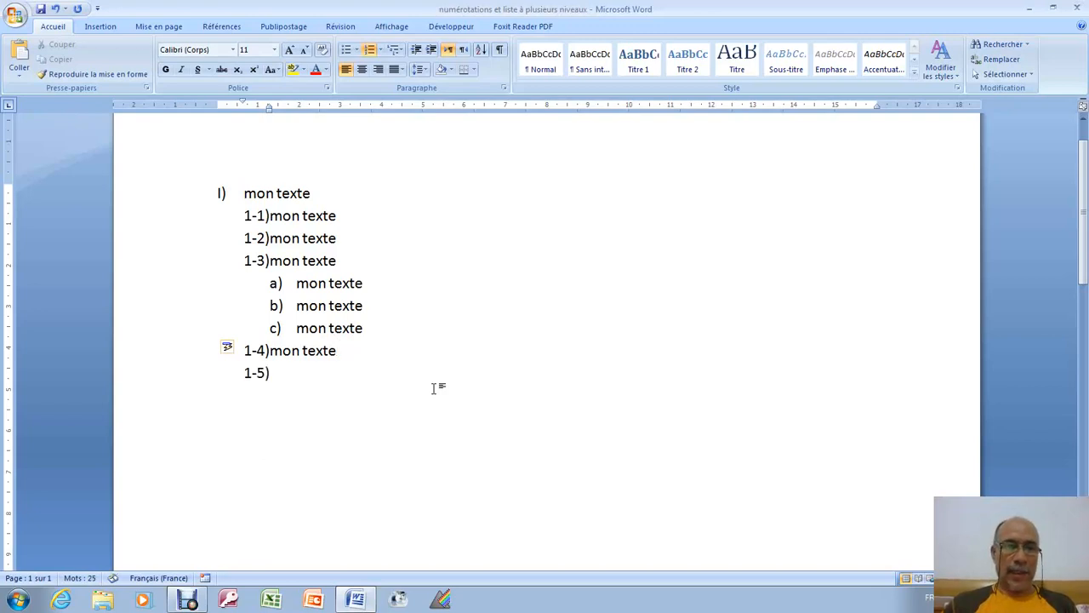
right_click(272, 372)
mouse_move(365, 288)
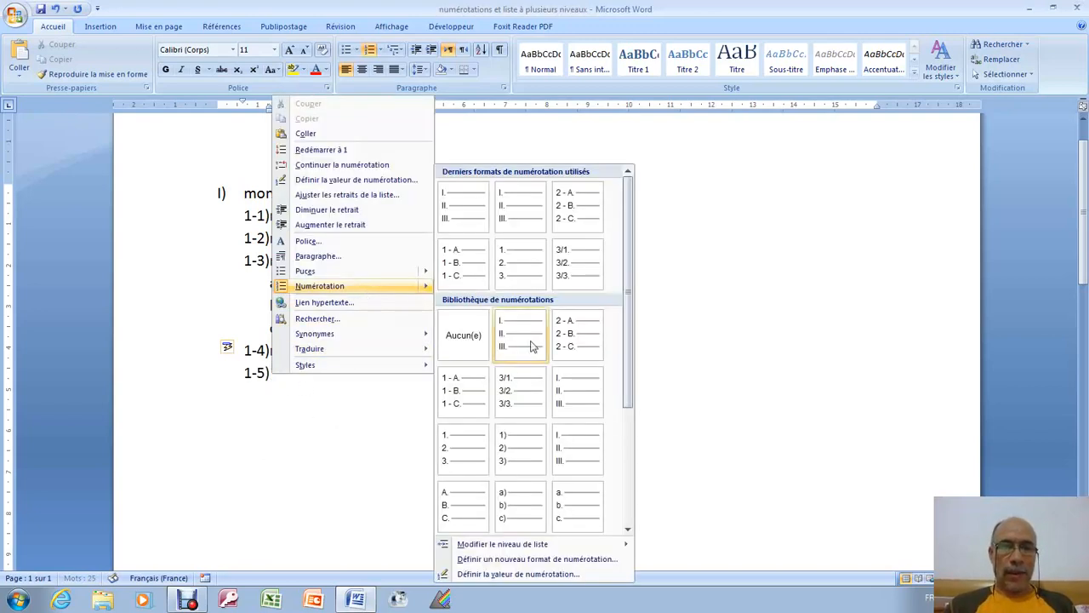
mouse_move(477, 549)
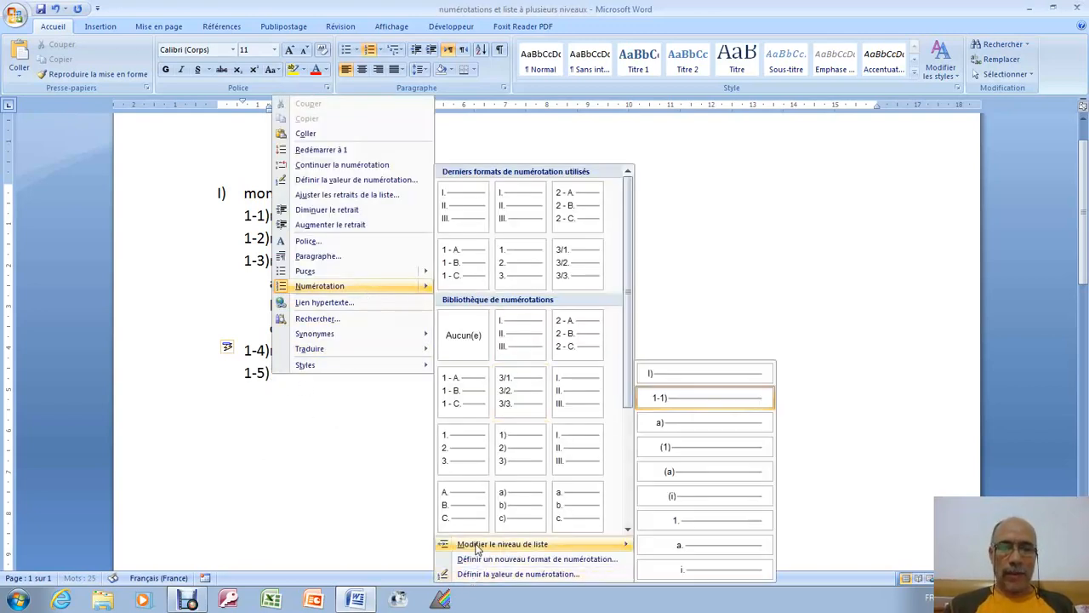
left_click(699, 424)
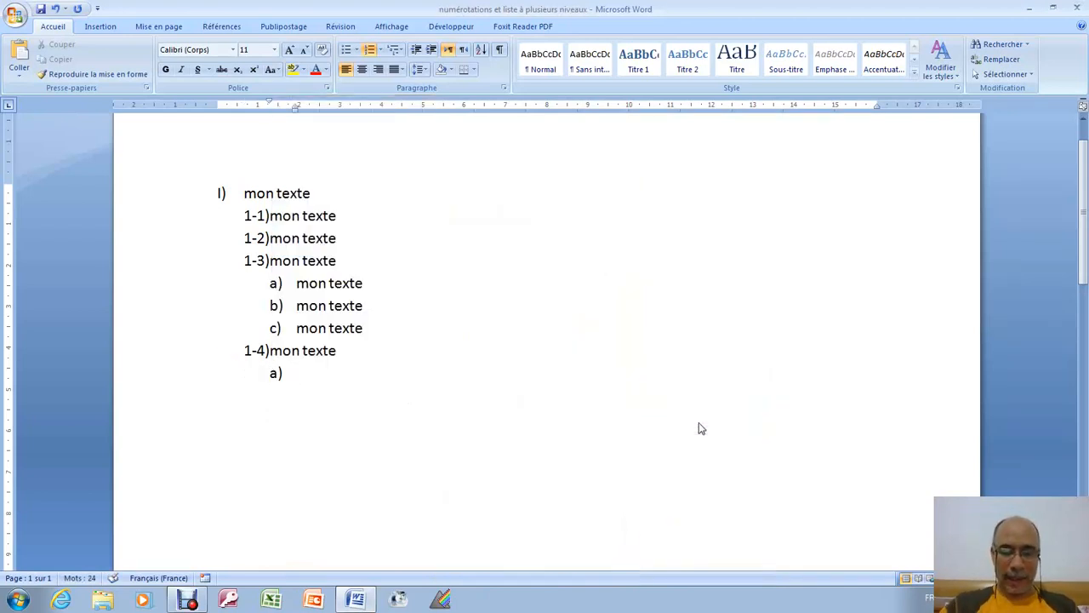
type("mon texte")
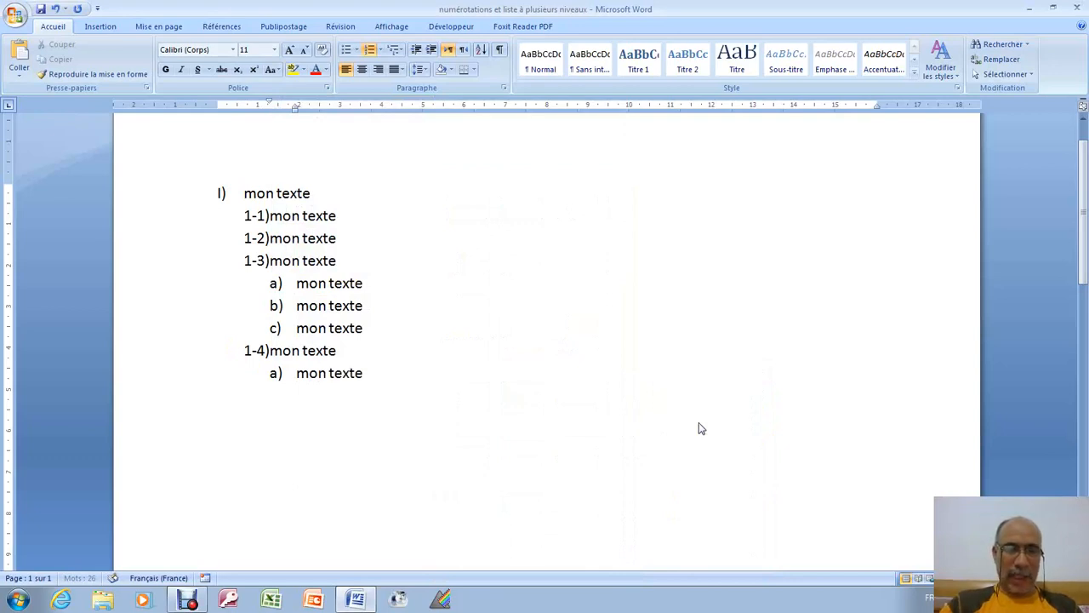
Add item b) with the text "mon texte" under 1-4) and an empty item c) below it.
key("Return")
type("mon t")
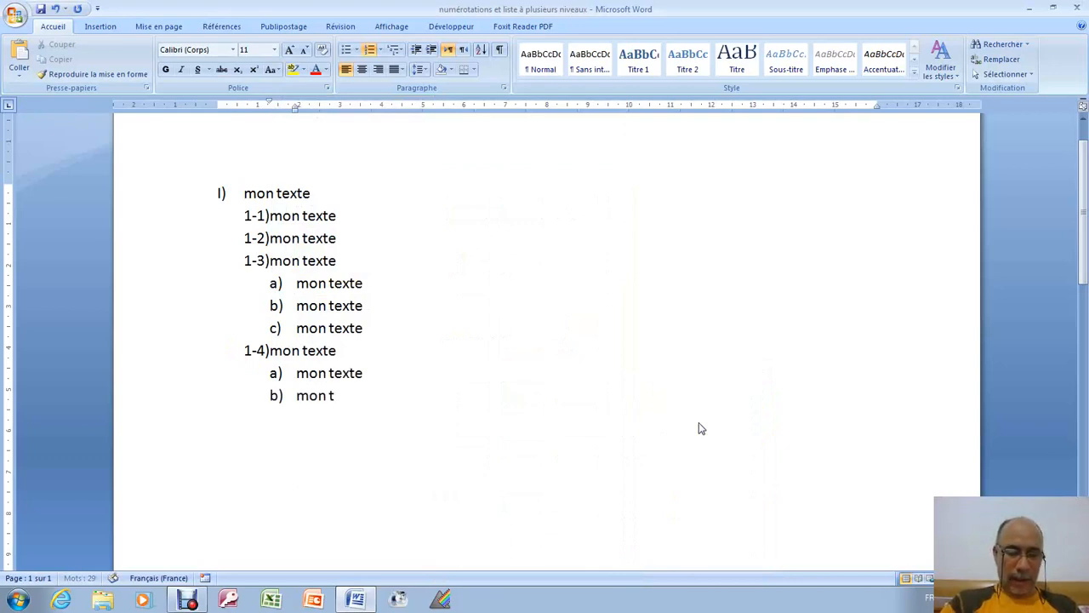
type("exte")
key("Return")
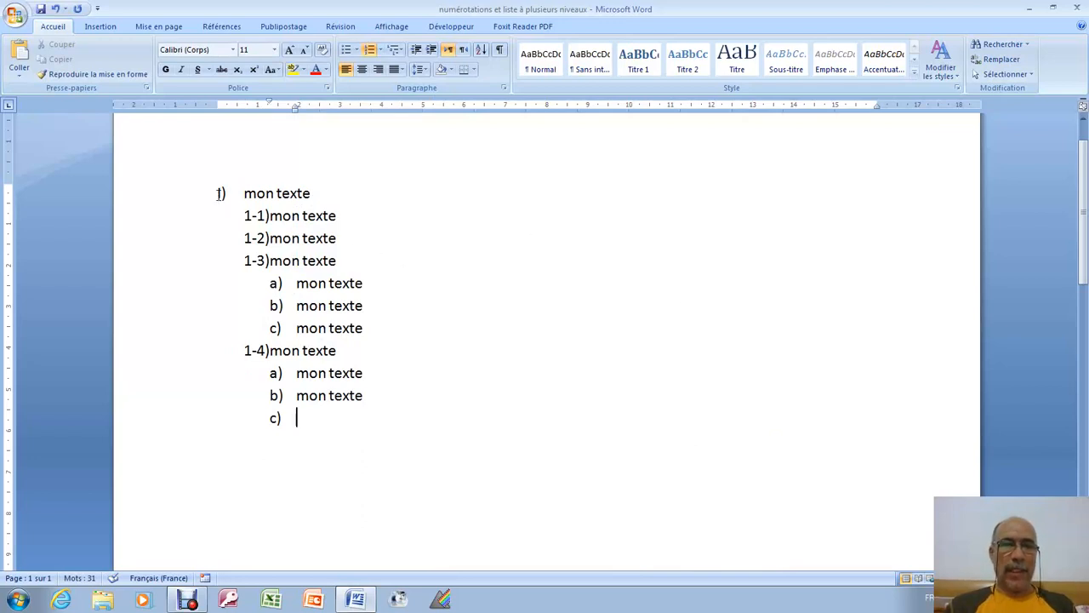
Raise the empty item c) to the first level as II), enter "mon texte" and add an empty item III).
right_click(300, 418)
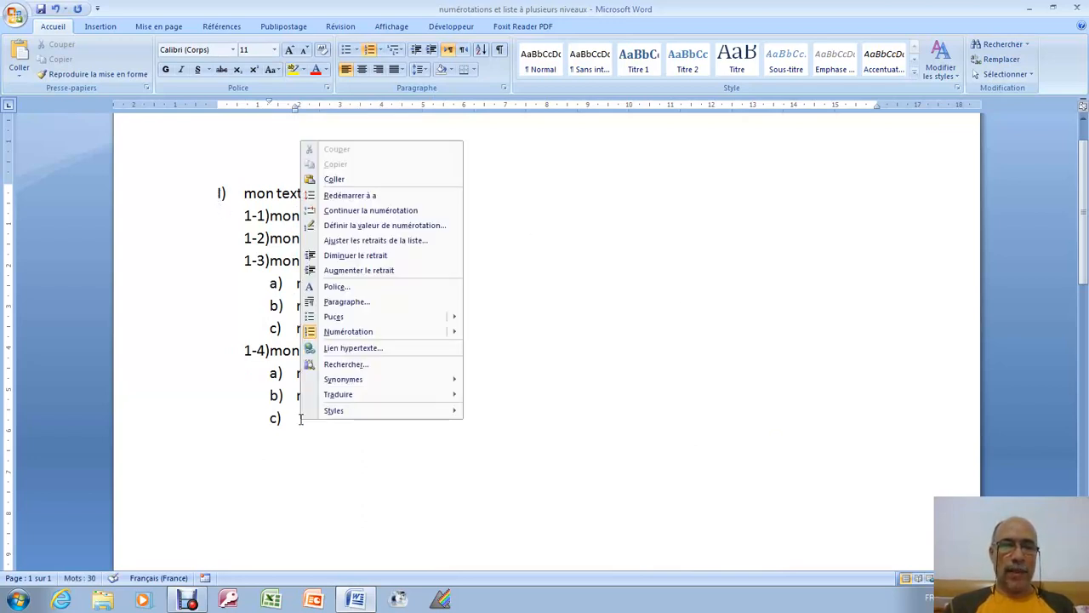
mouse_move(382, 335)
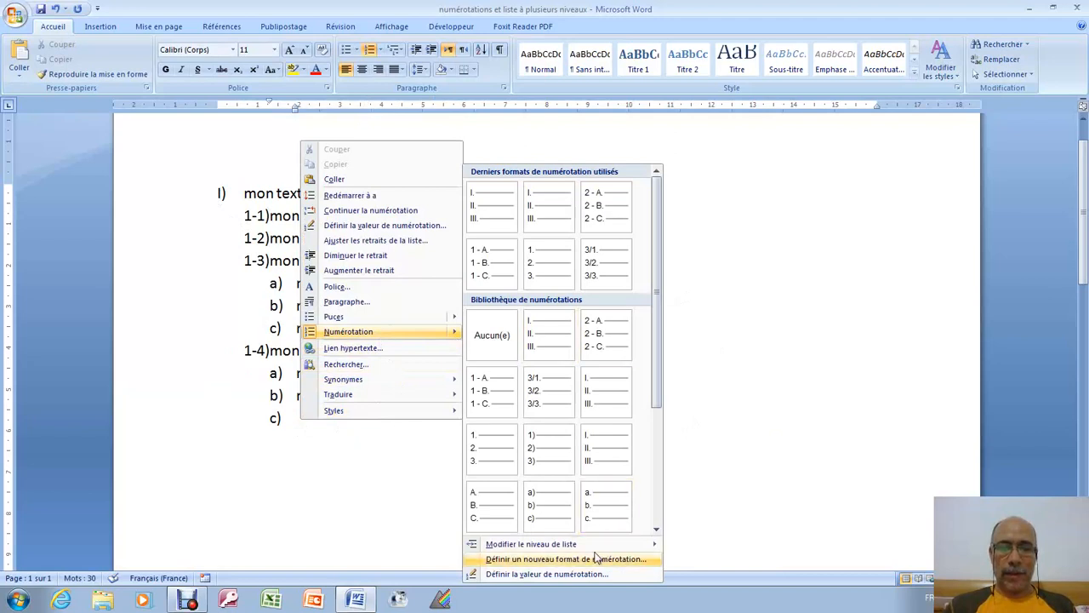
left_click(751, 375)
key("shift+Tab")
key("shift+Tab")
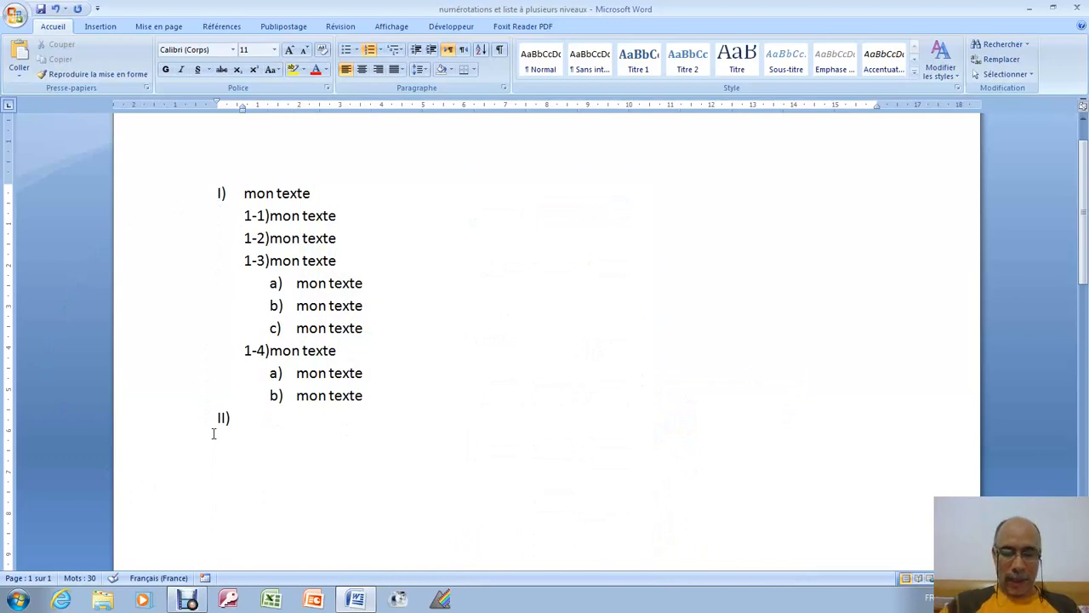
type("mon texte")
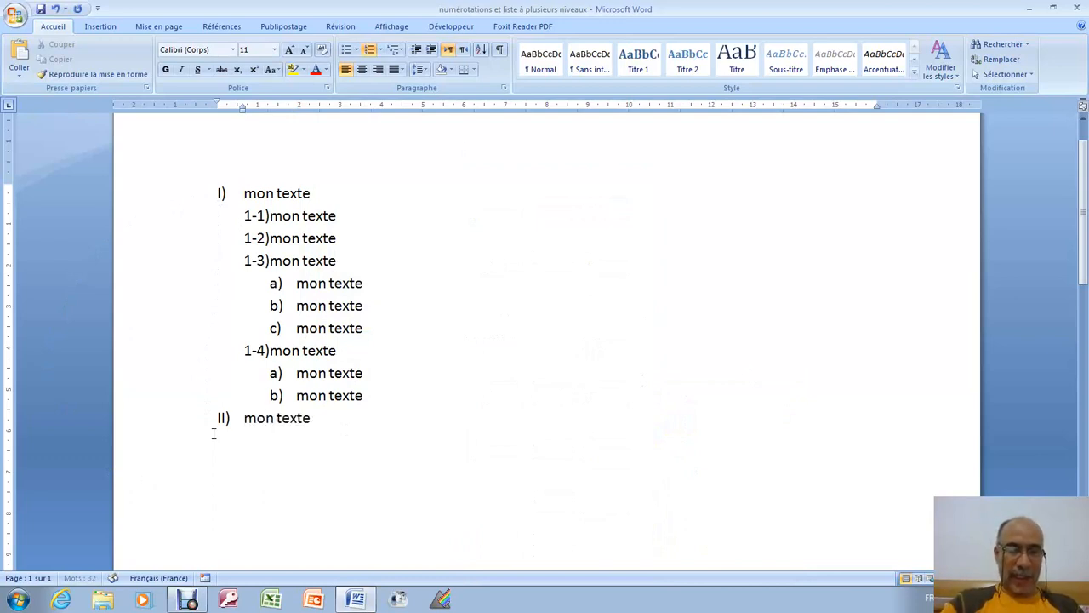
key("Return")
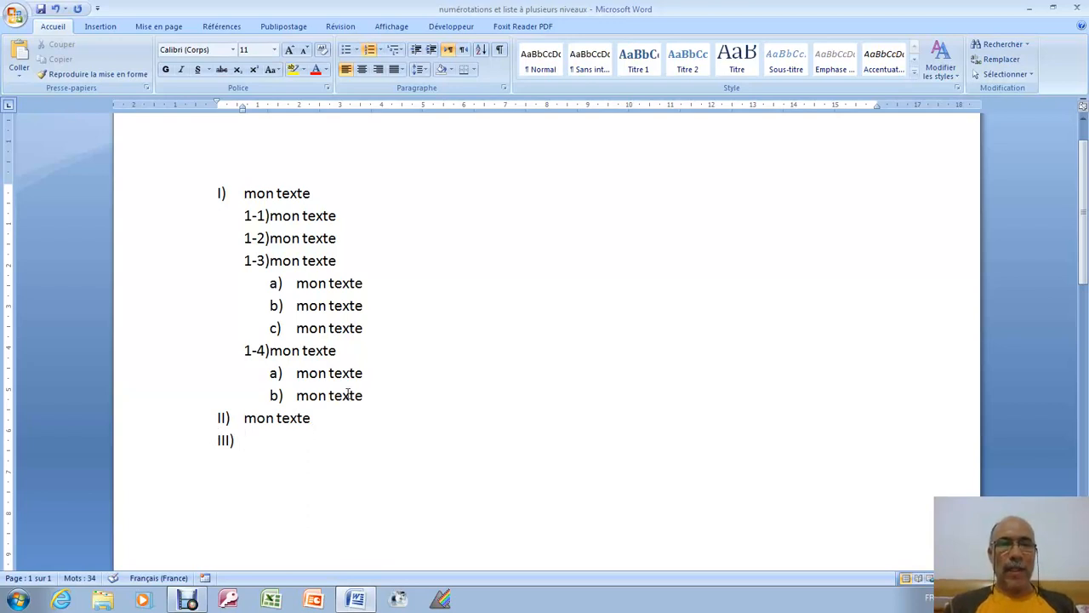
Delete the whole list with its remaining I) number and move the empty paragraph's indent back to the left margin.
left_click(396, 49)
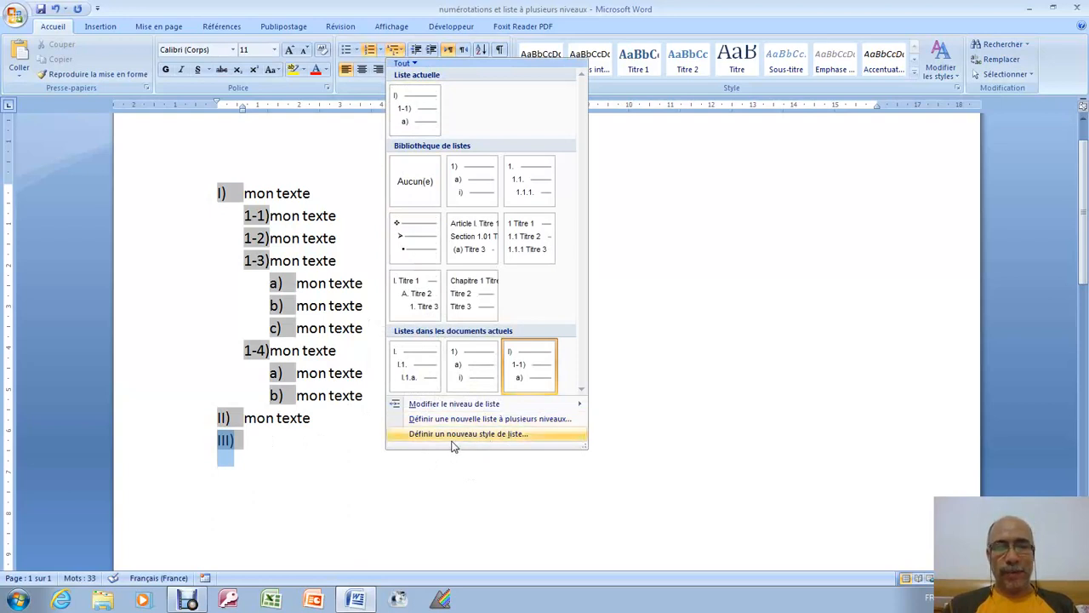
left_click(311, 474)
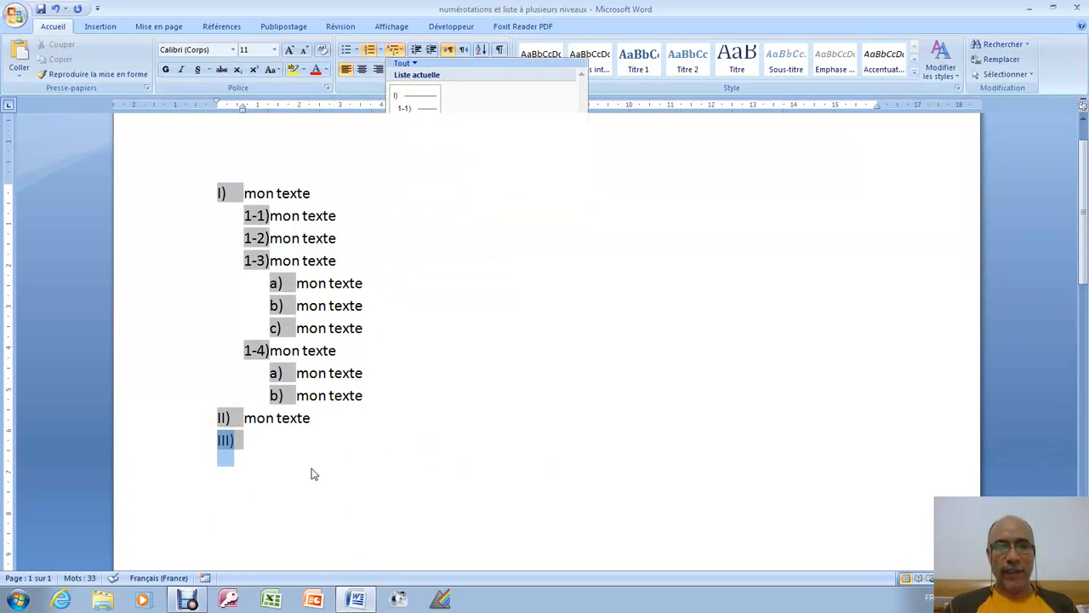
left_click_drag(248, 444, 190, 186)
key("Delete")
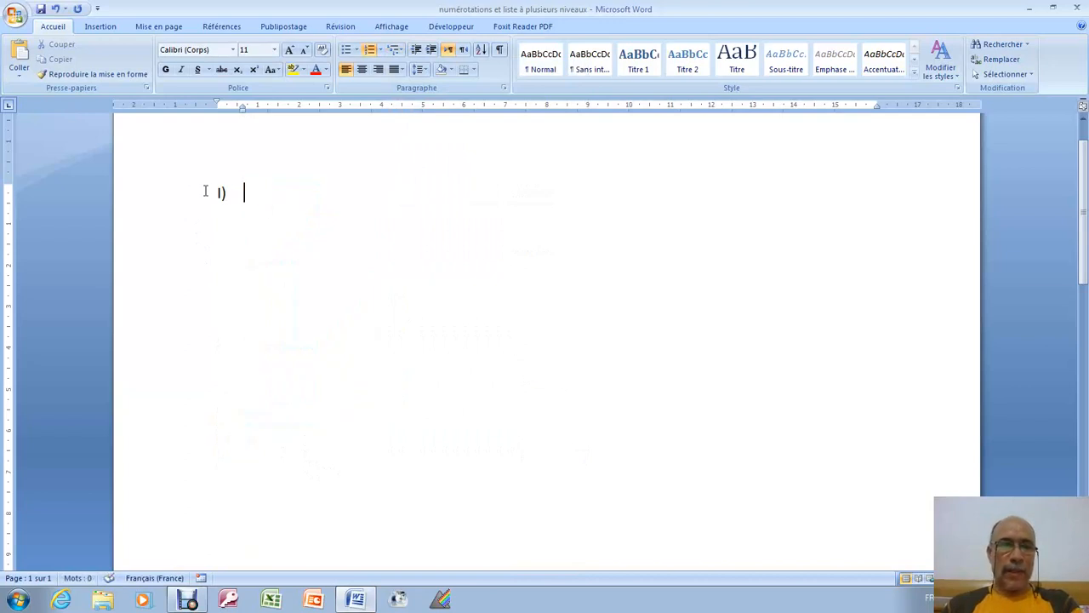
key("BackSpace")
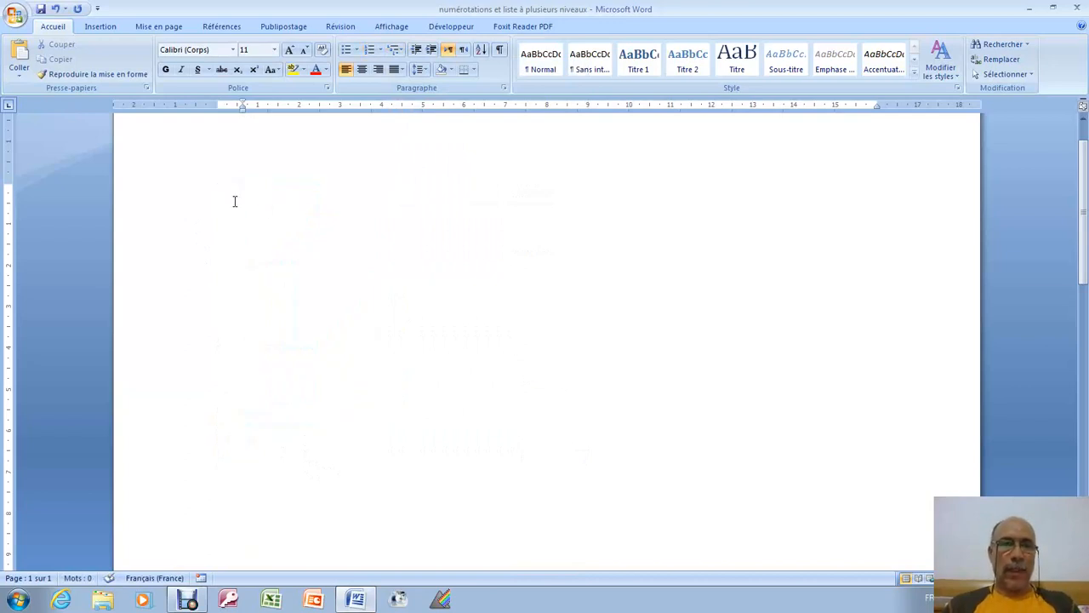
left_click_drag(242, 117, 218, 117)
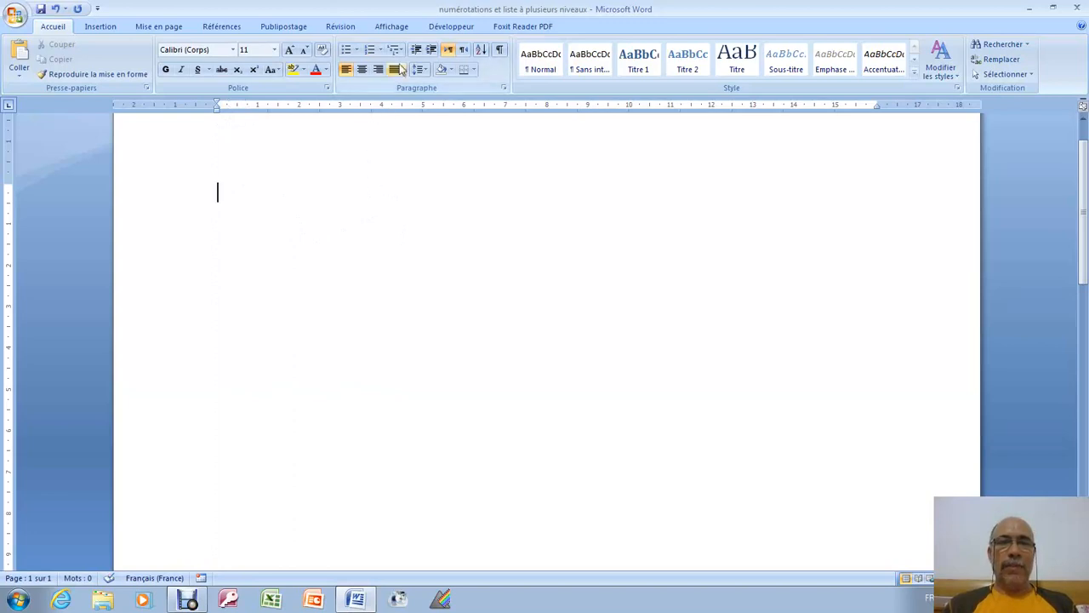
Apply the predefined multilevel list 1 Titre 1, 1.1 Titre 2, 1.1.1 Titre 3 to the empty paragraph.
left_click(401, 55)
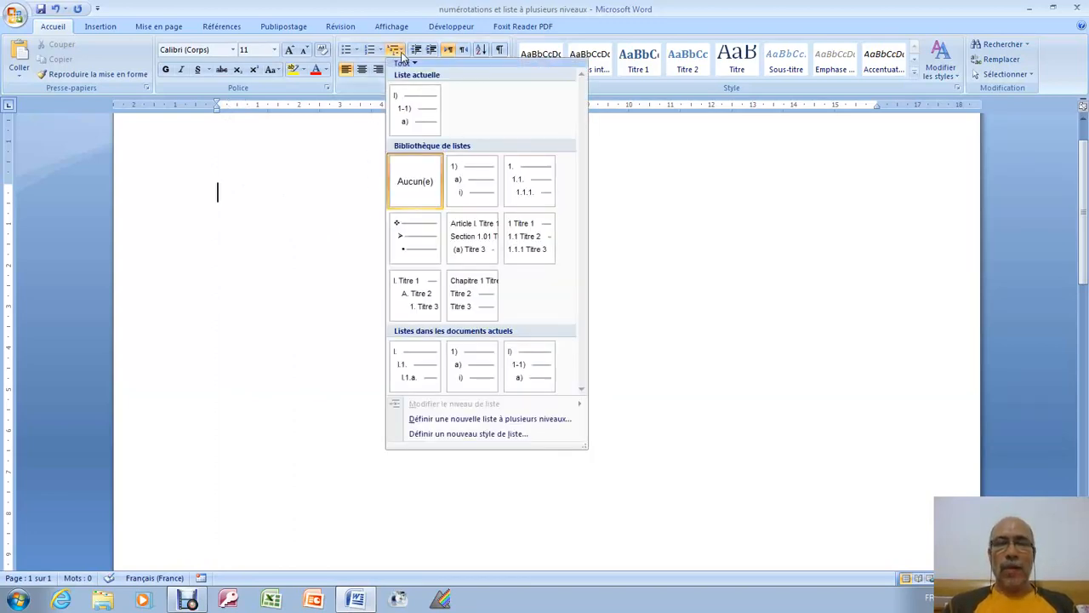
mouse_move(534, 241)
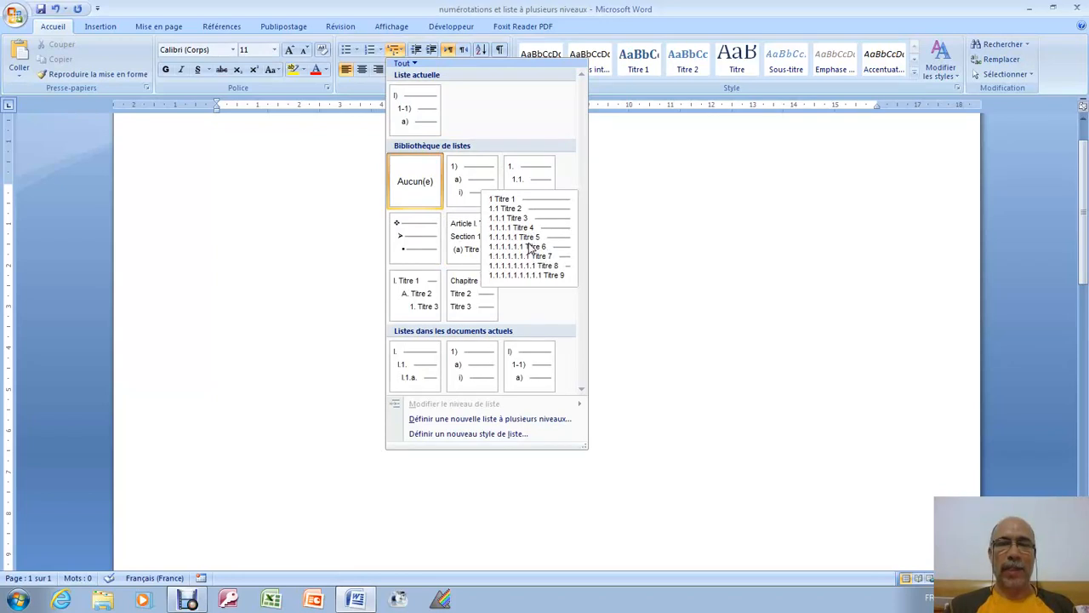
left_click(529, 239)
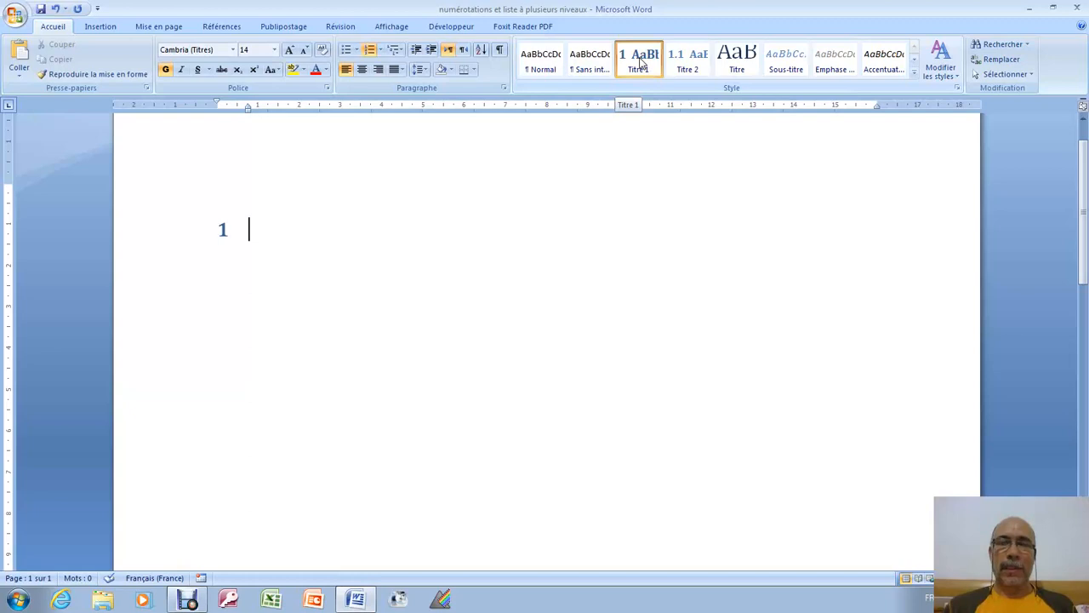
Modify the Titre 1 style so its numbering uses the Roman numeral format I., II., III.
right_click(641, 63)
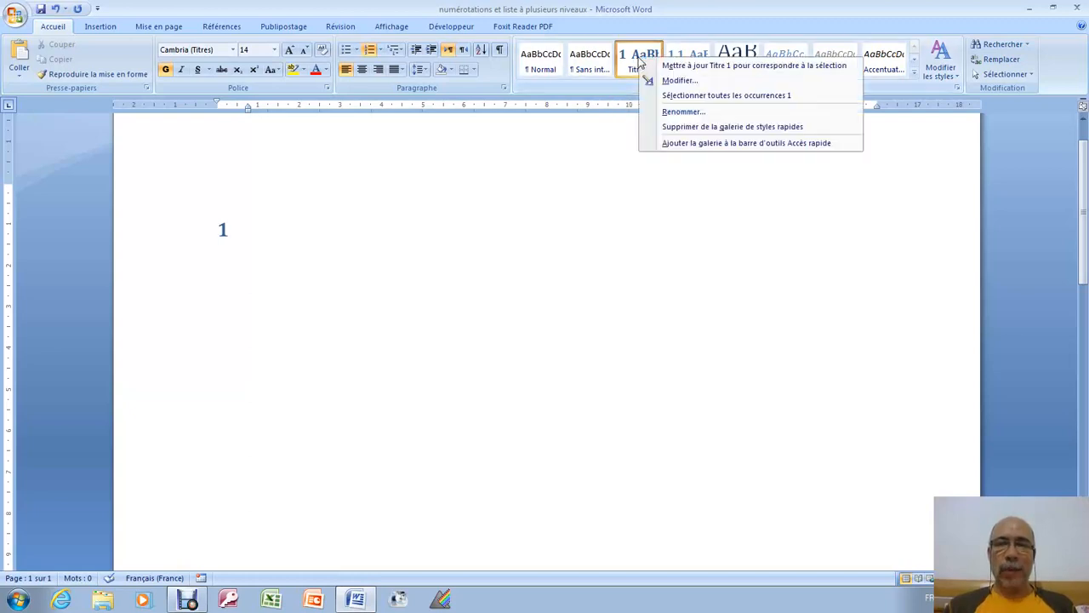
left_click(678, 80)
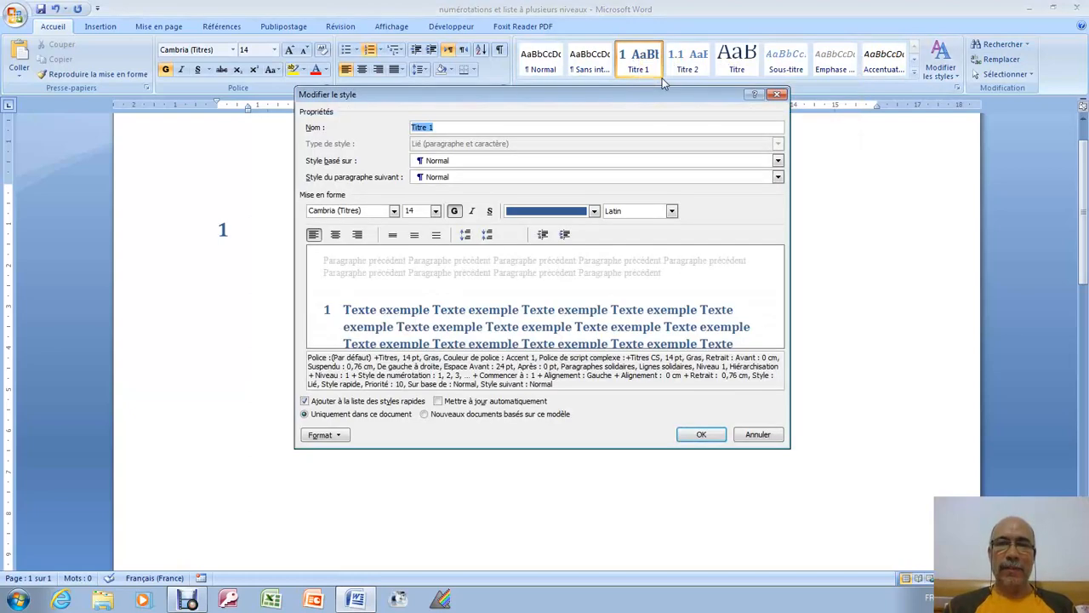
left_click_drag(598, 102, 648, 93)
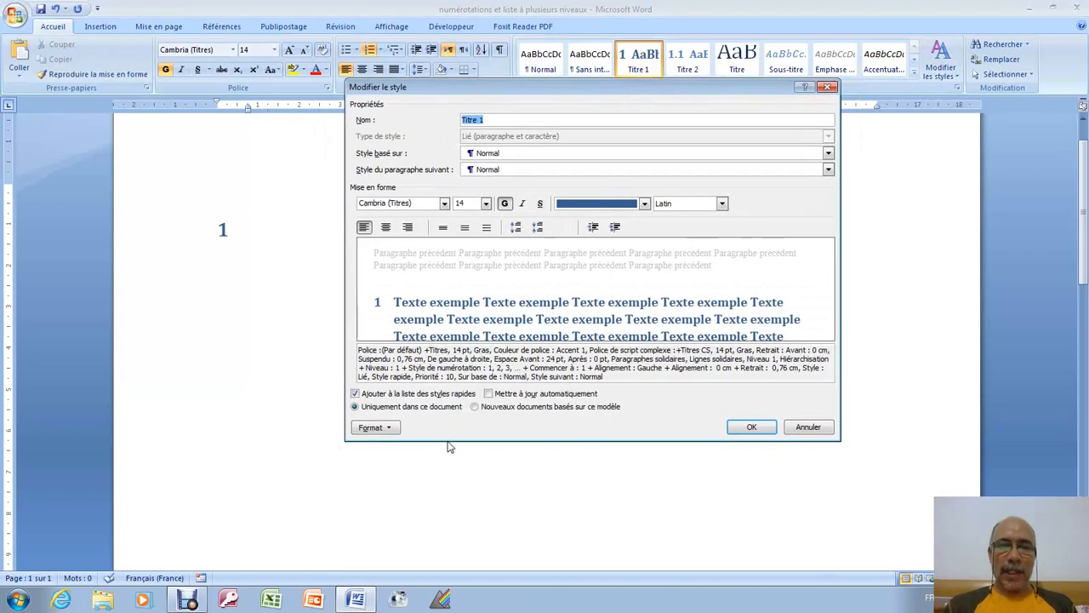
left_click(398, 430)
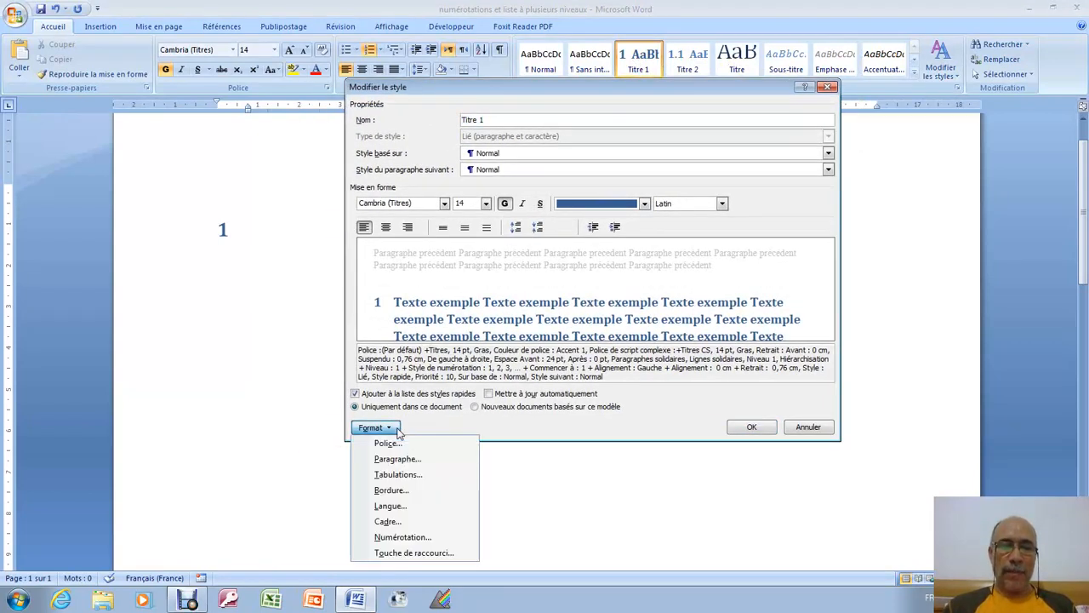
left_click(417, 537)
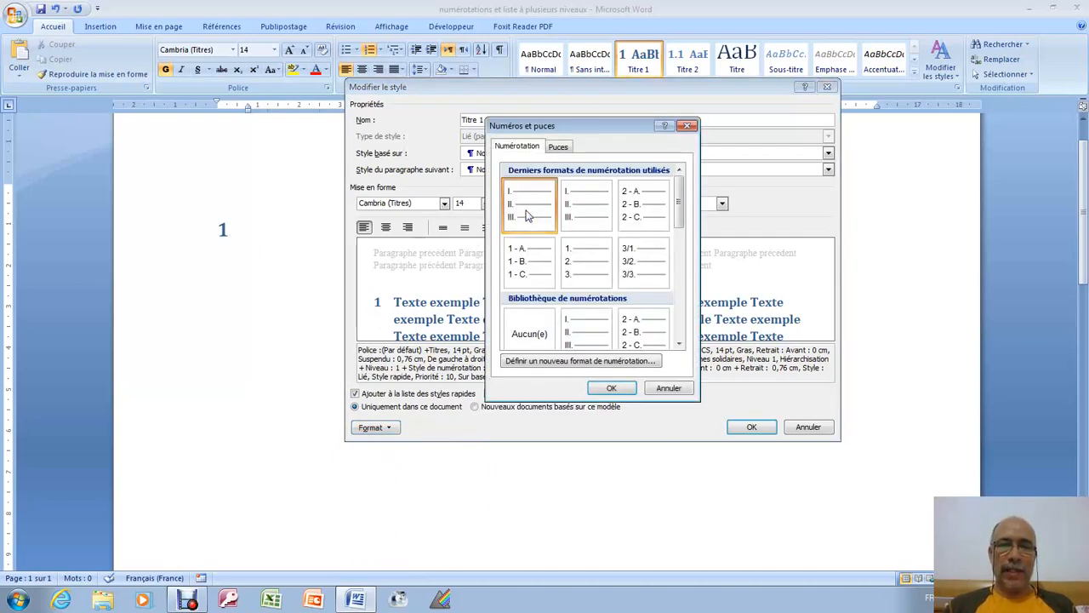
left_click(612, 389)
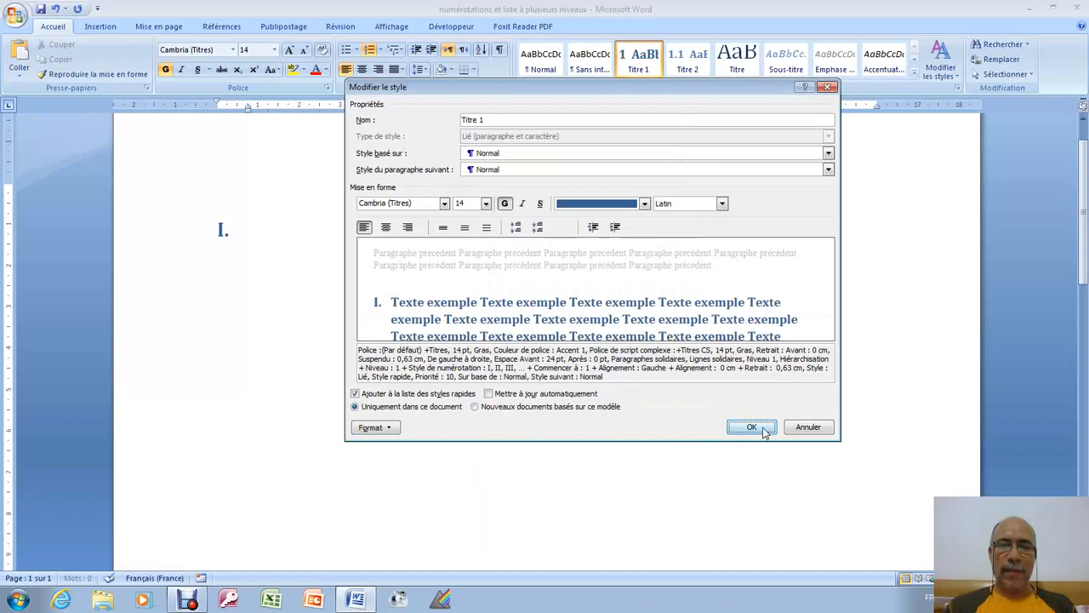
left_click(752, 427)
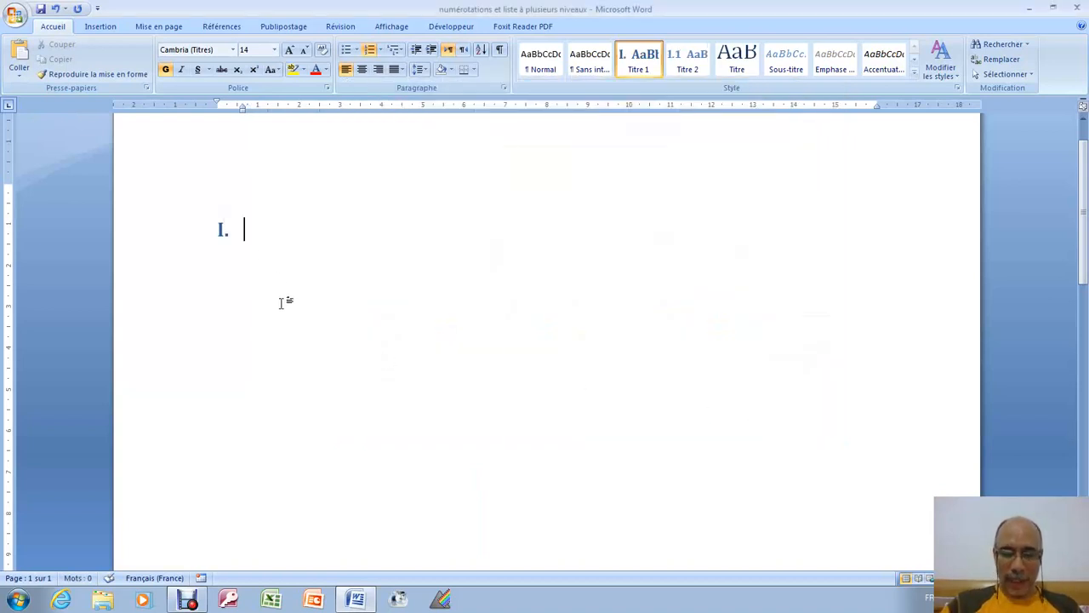
Enter "mon texte" as the first-level heading and add a Titre 2 heading "mon texte" below it.
type("mon text")
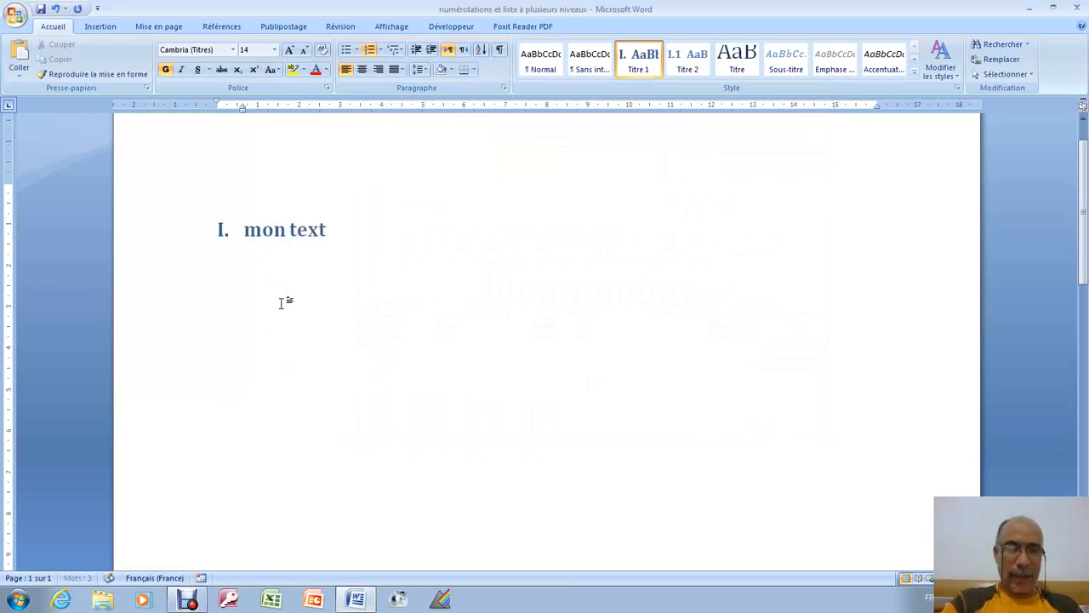
type("e")
key("Return")
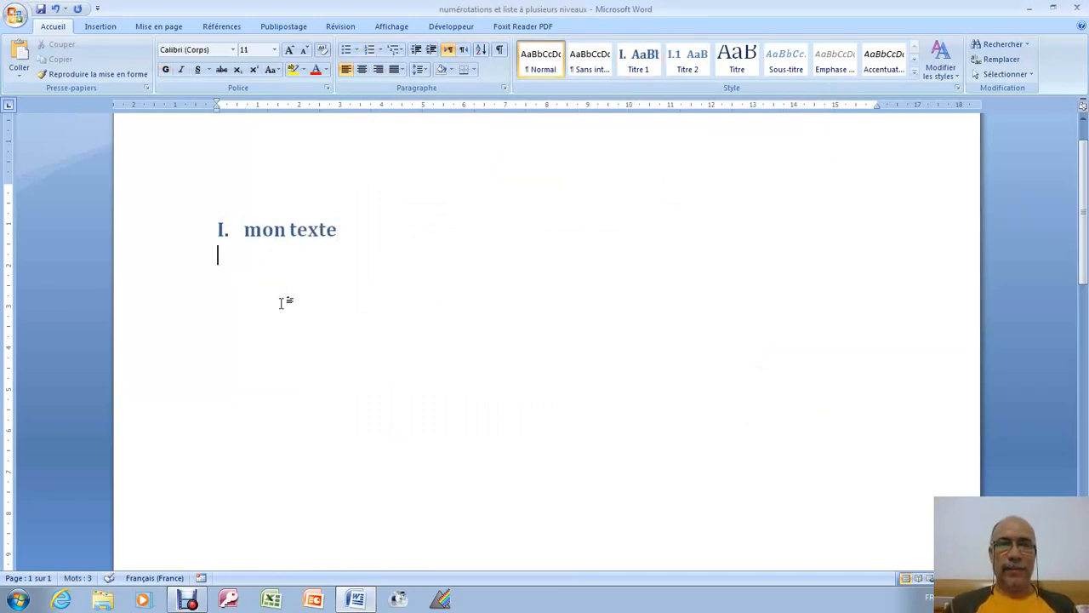
left_click(682, 64)
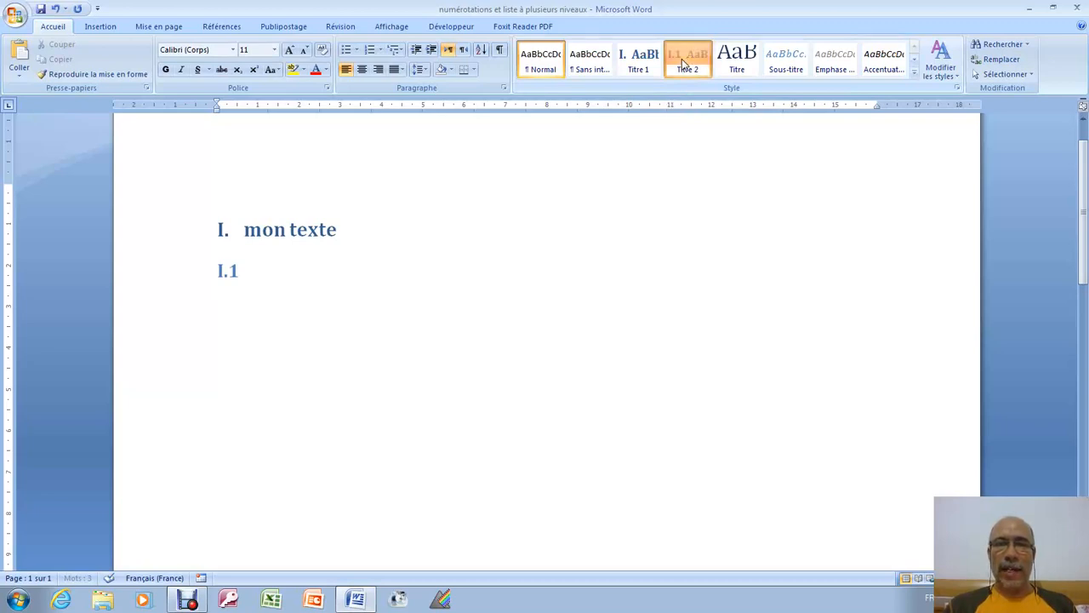
type("mon texte")
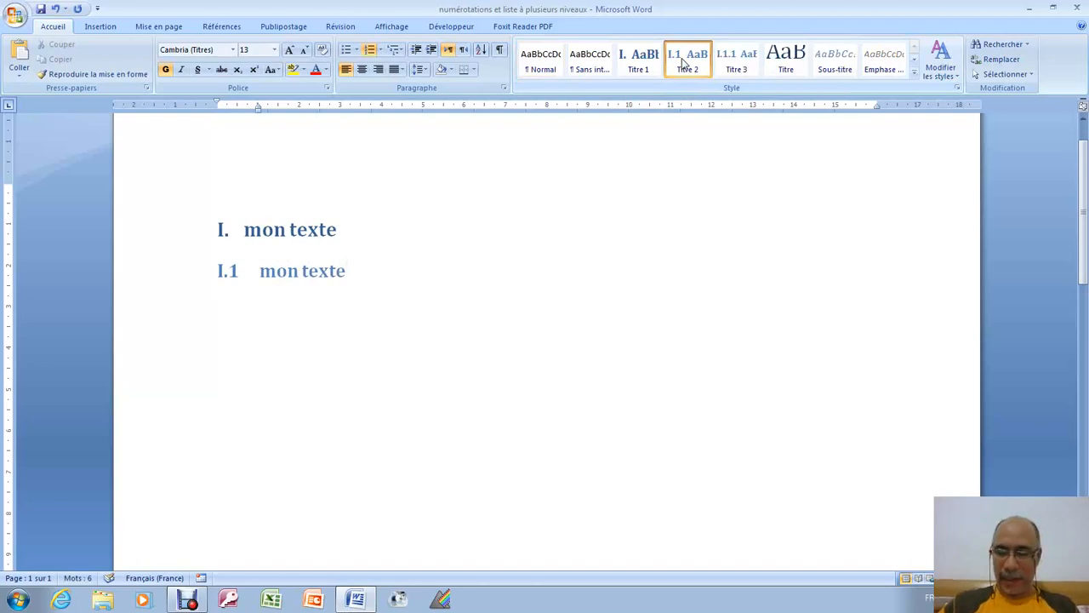
key("Return")
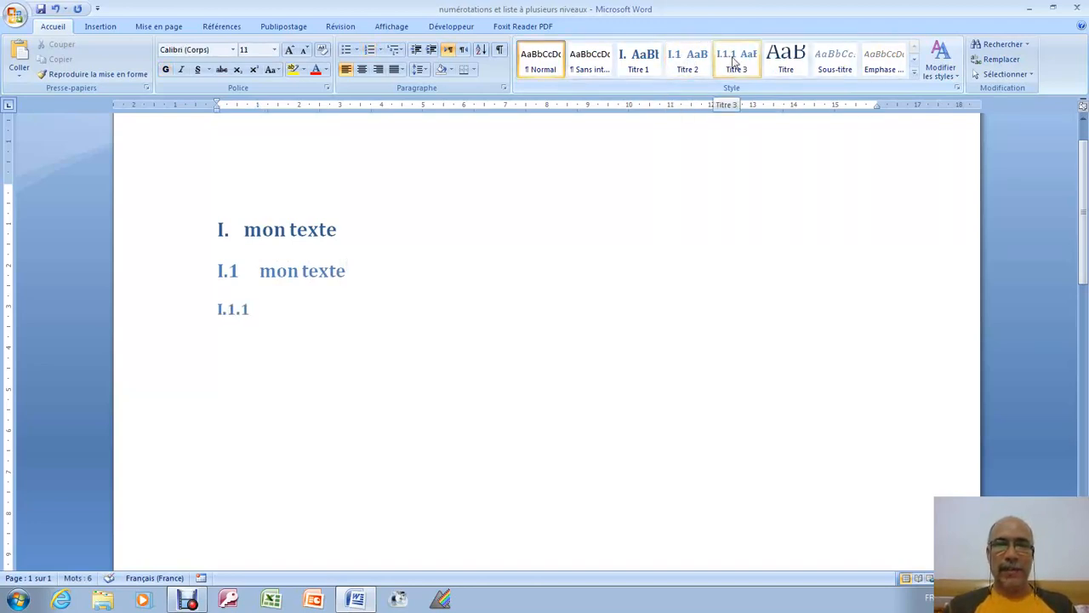
Try increasing the indent of the heading numbered I.1, and undo that change.
left_click(258, 271)
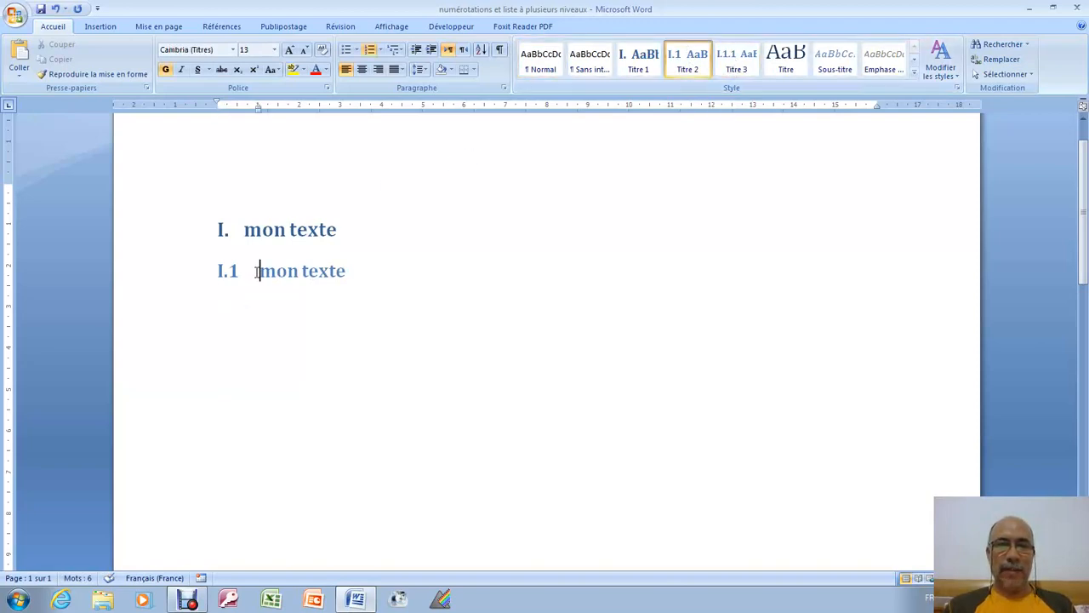
left_click(431, 49)
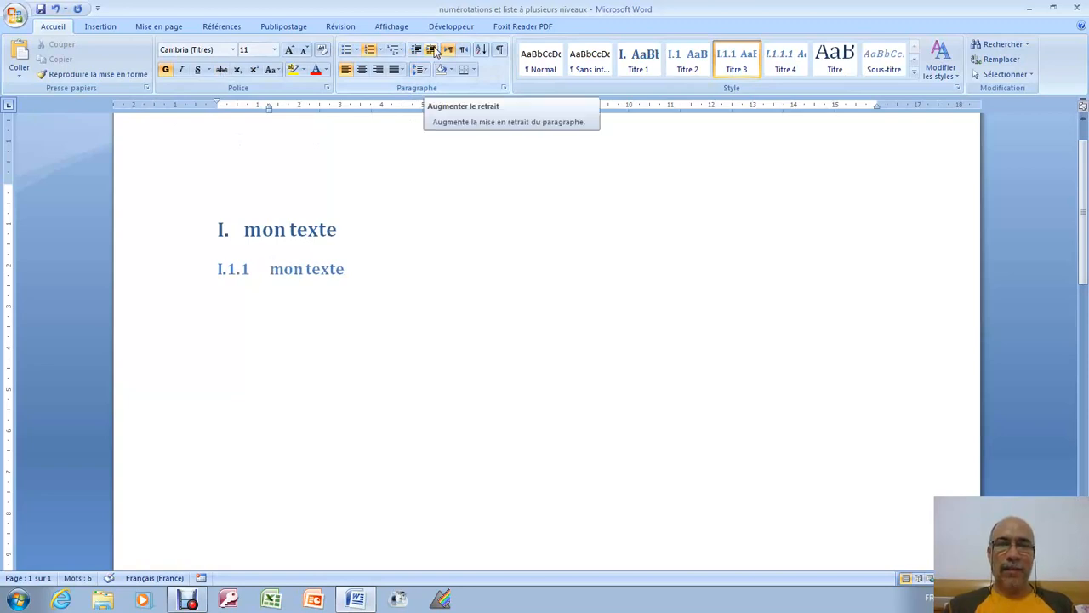
left_click(57, 10)
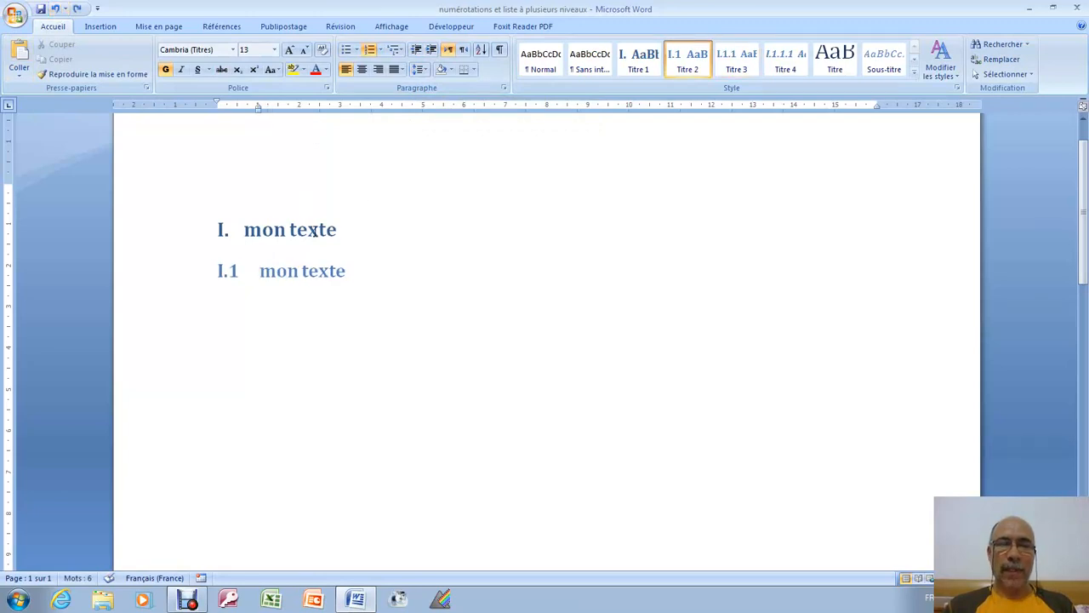
Add two more Titre 2 headings reading "mon texte" below heading I.1.
left_click(348, 271)
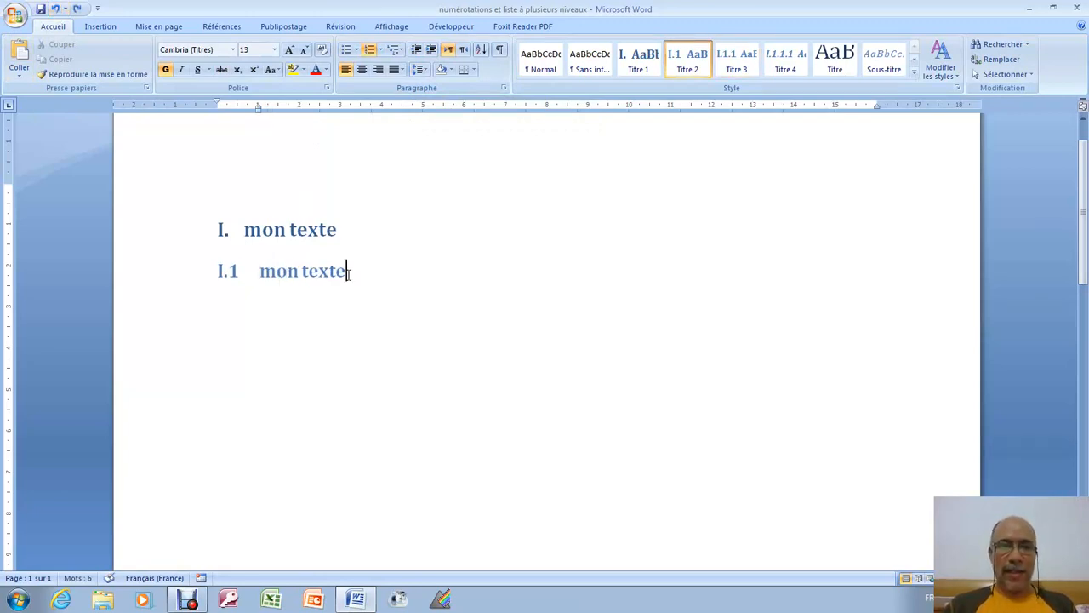
key("Return")
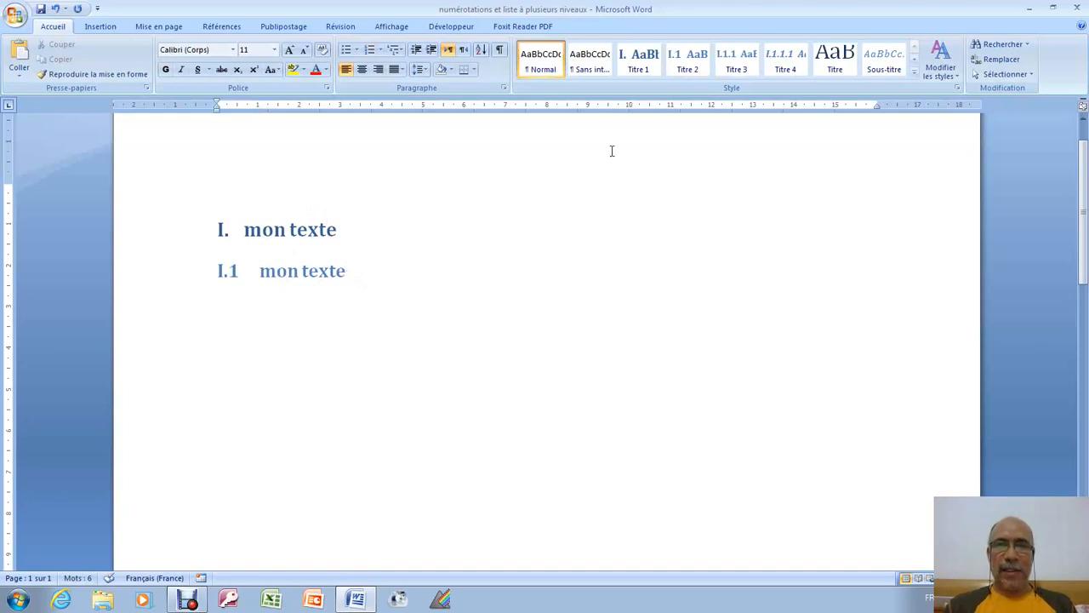
left_click(687, 65)
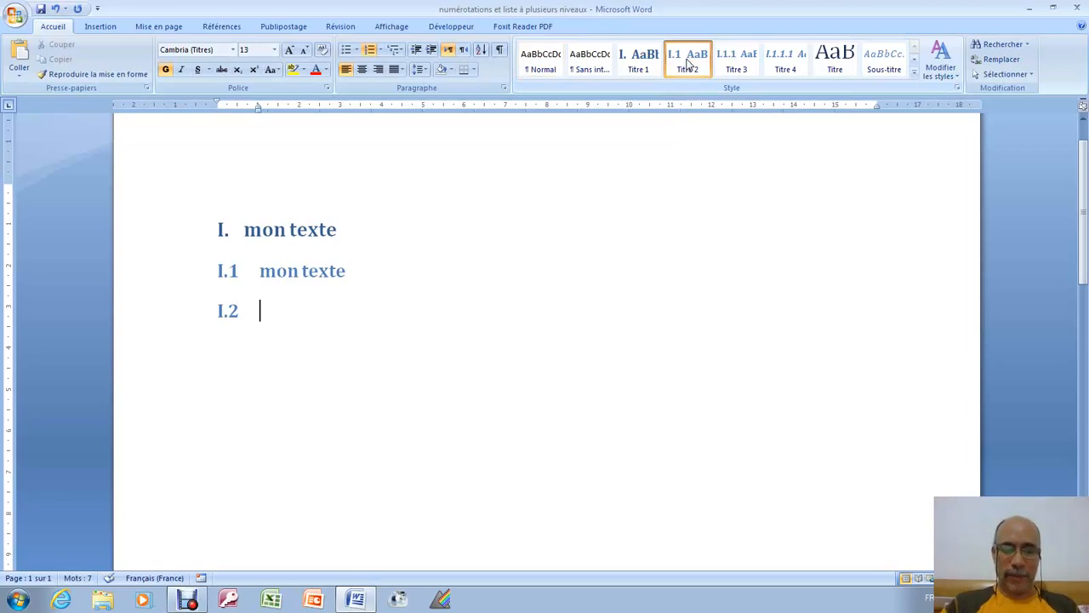
type("mon texte")
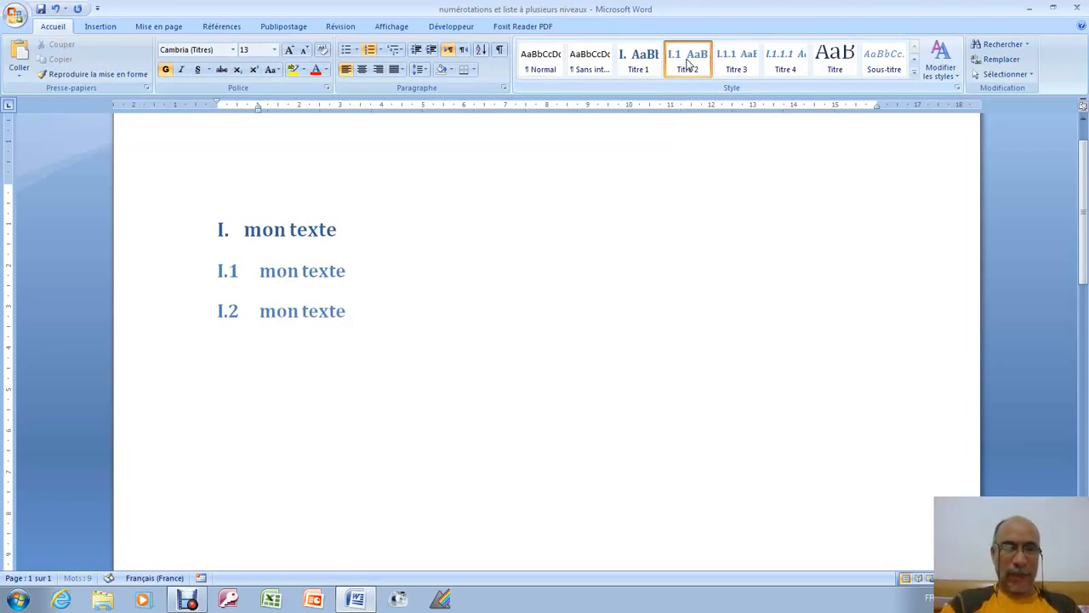
key("Return")
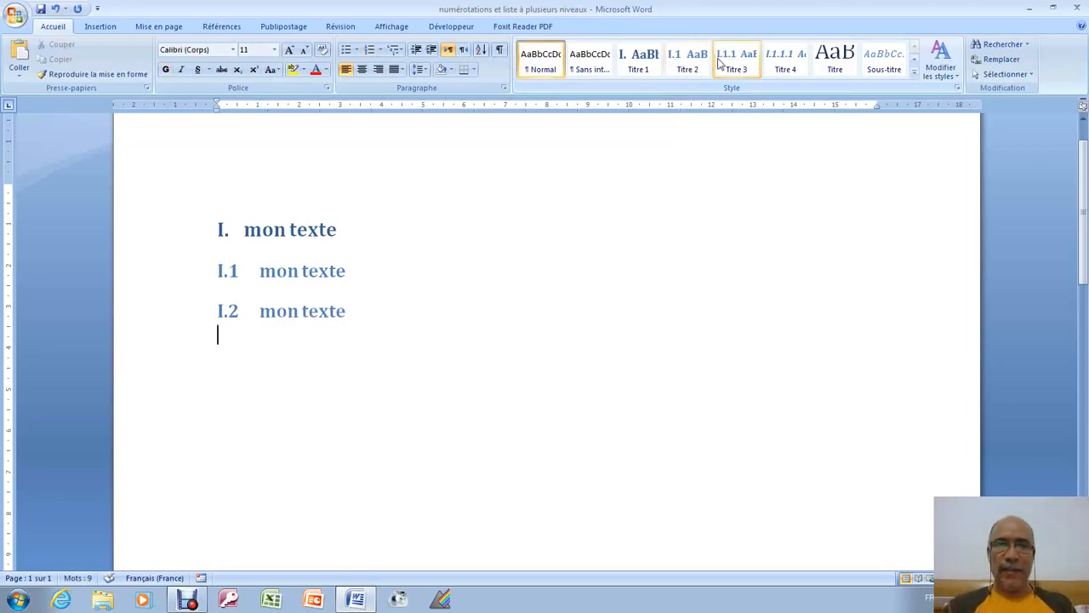
left_click(692, 65)
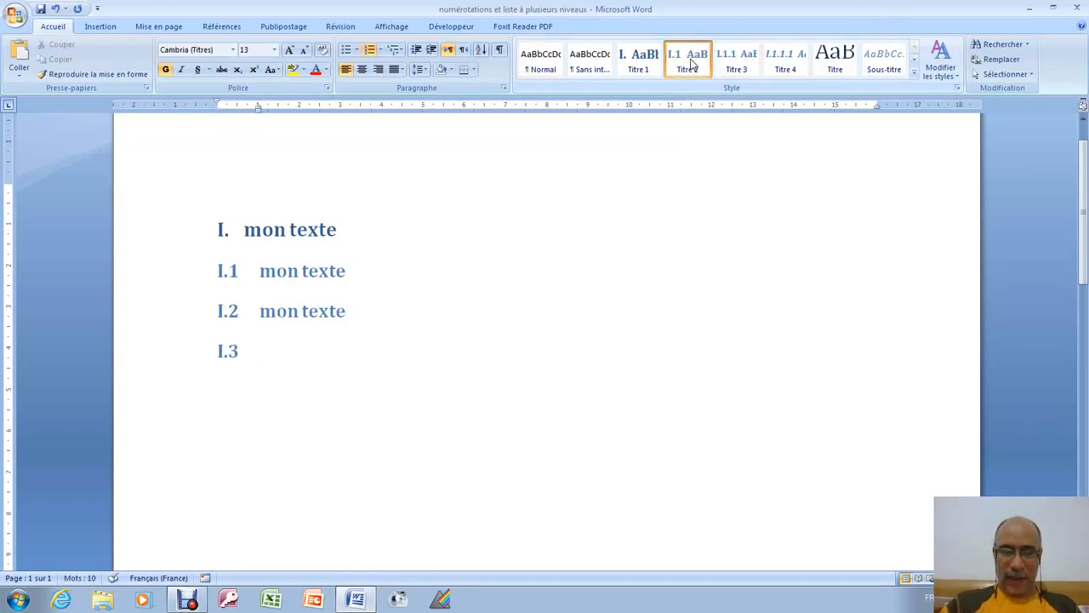
type("mon texte")
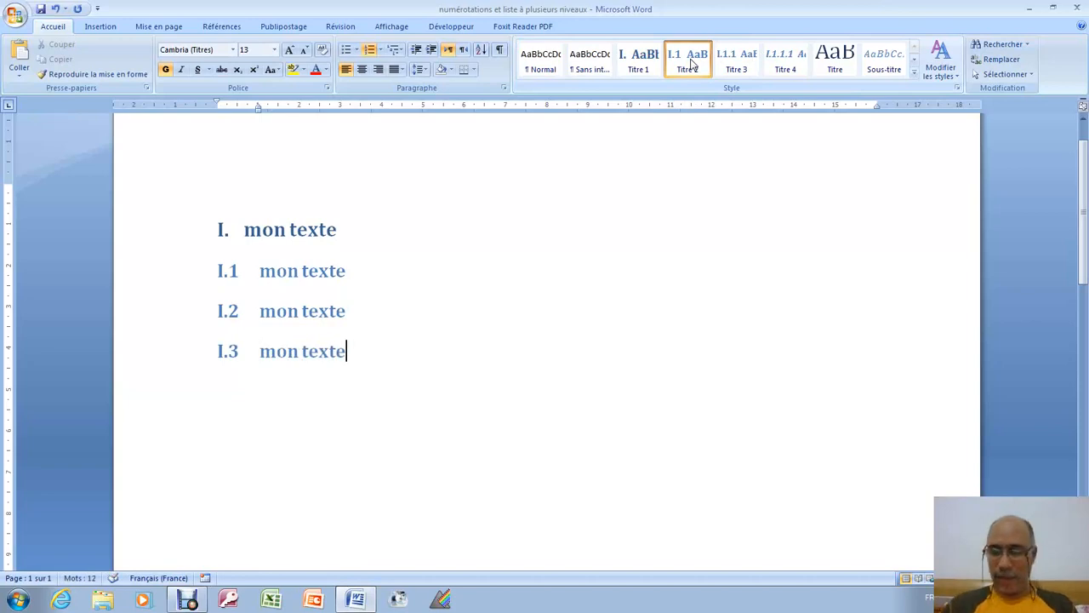
key("Return")
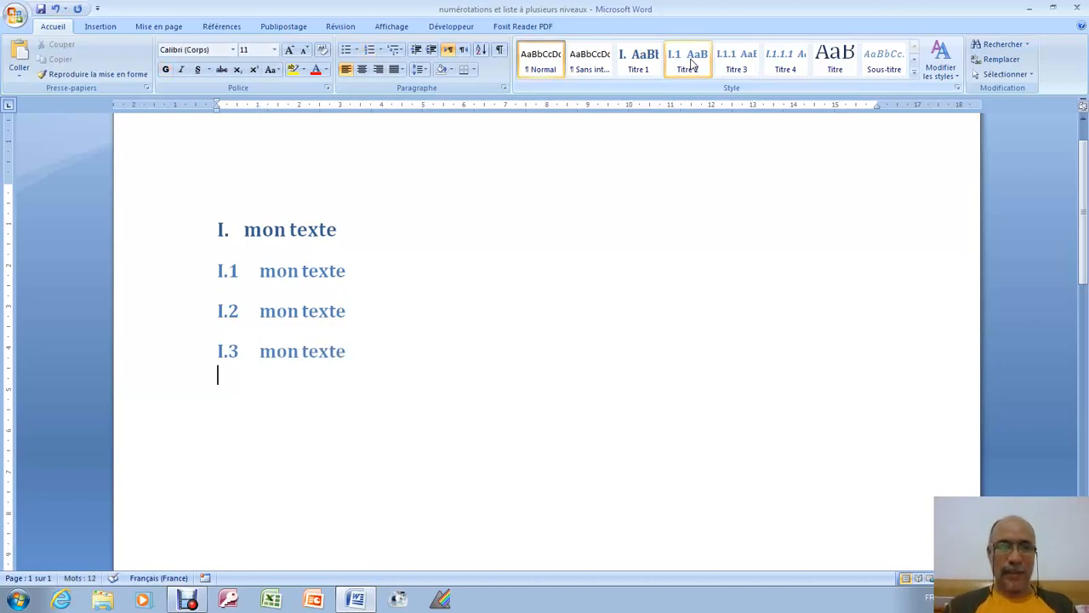
Try applying the Titre 1 style to the empty line below heading I.3, and undo it.
left_click(692, 64)
left_click(643, 67)
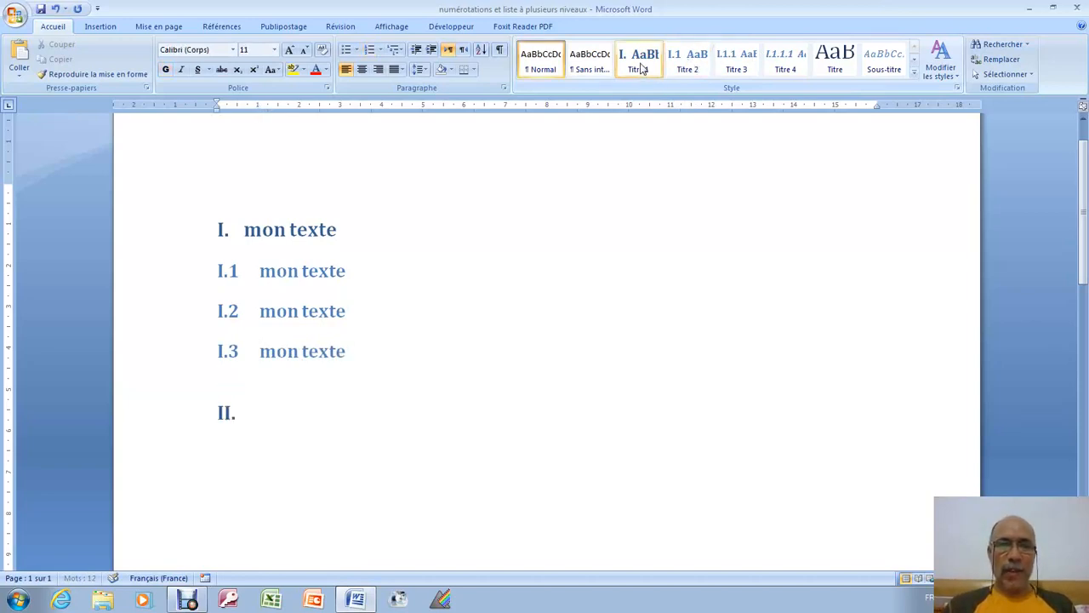
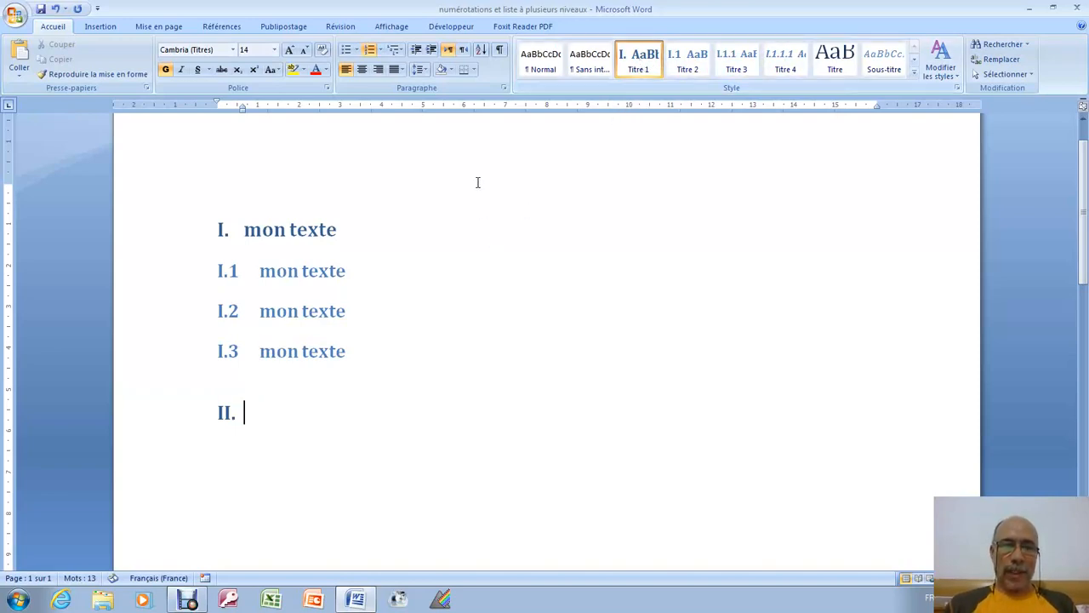
left_click(54, 8)
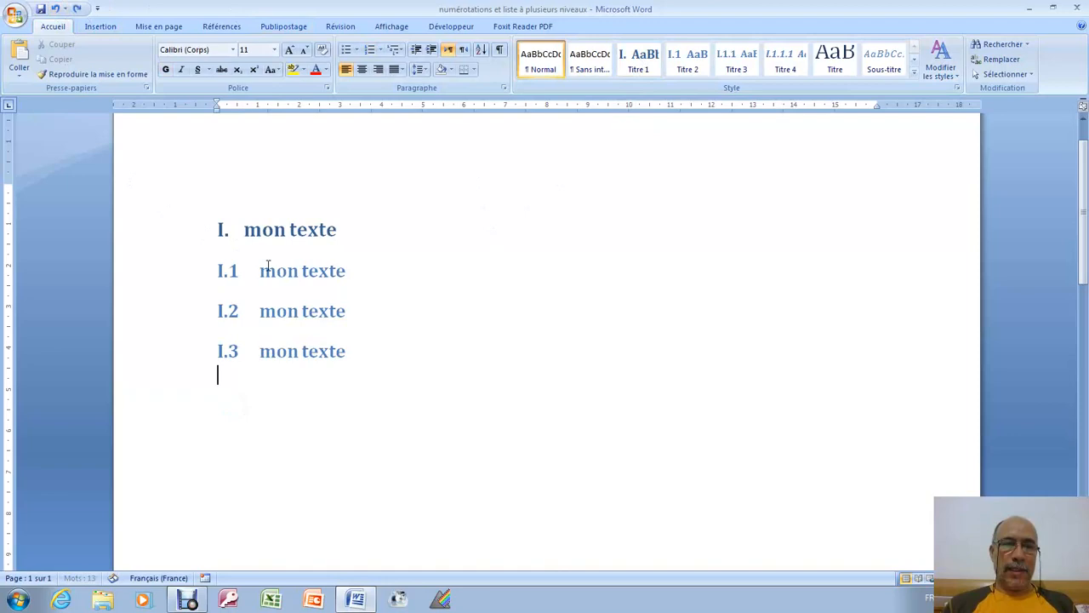
Add two Titre 3 headings reading "mon texte" on the lines below heading I.3.
left_click(362, 353)
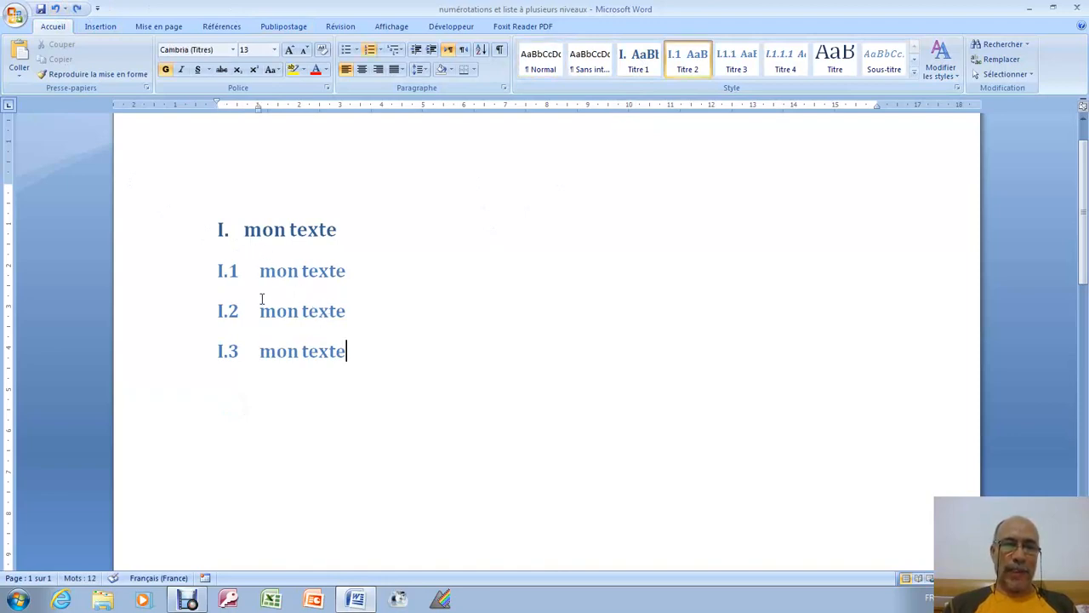
left_click(350, 383)
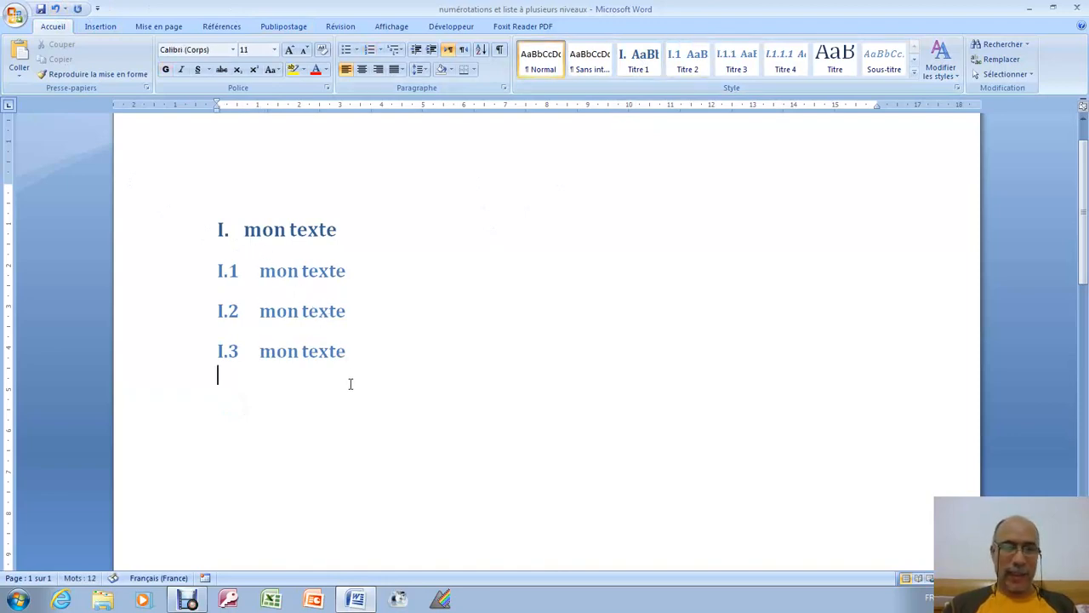
left_click(737, 60)
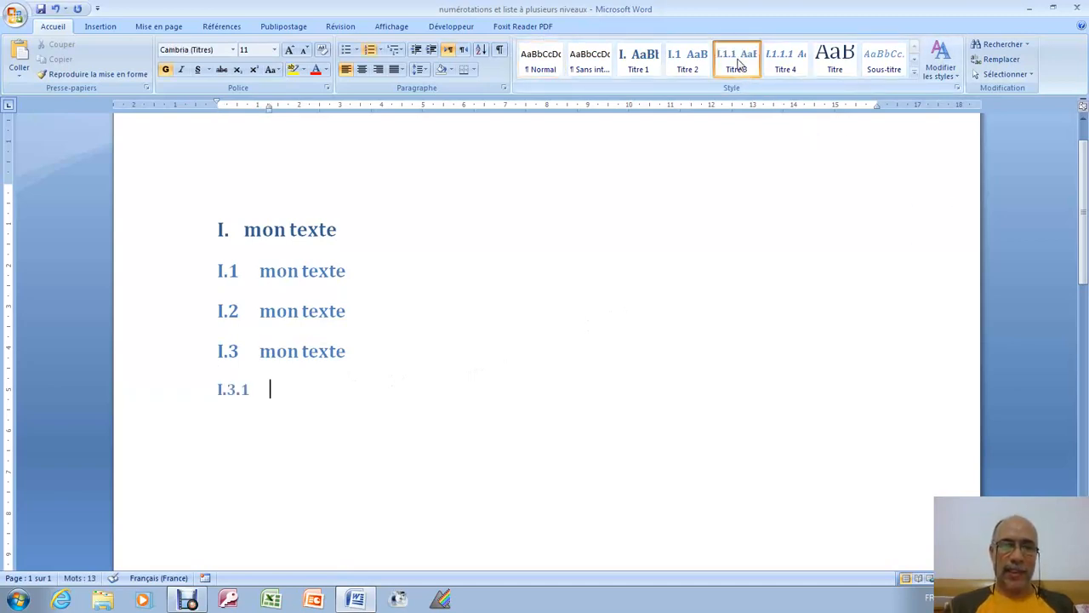
type("m")
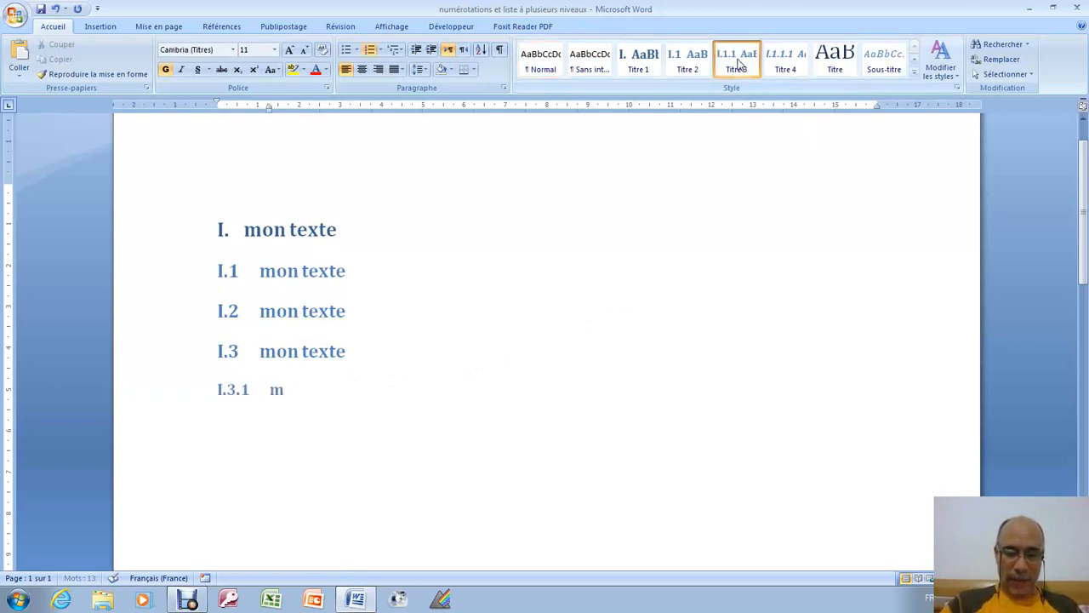
type("on texte")
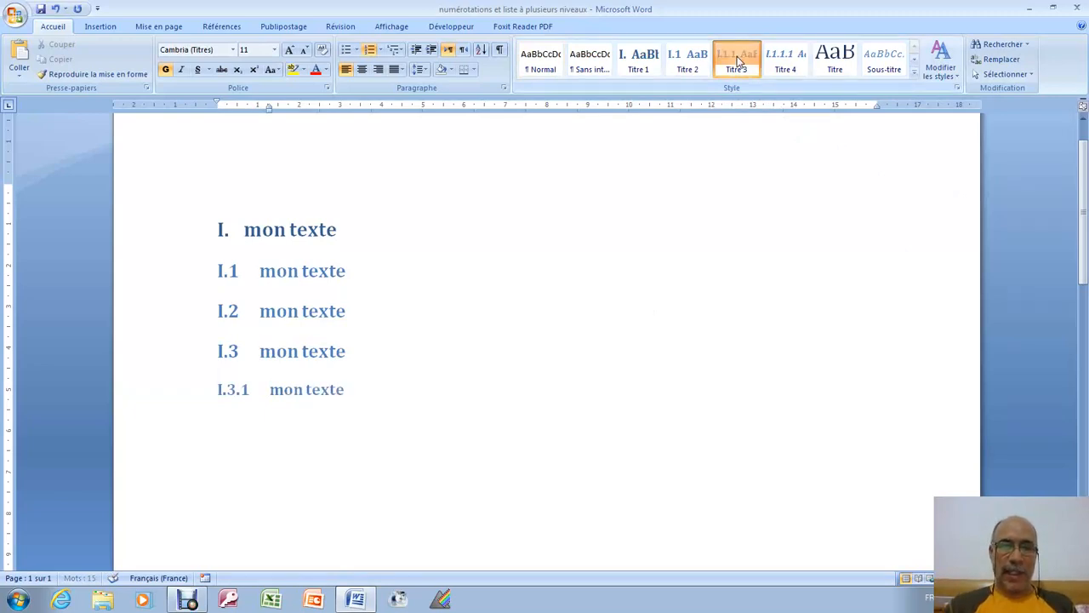
key("Return")
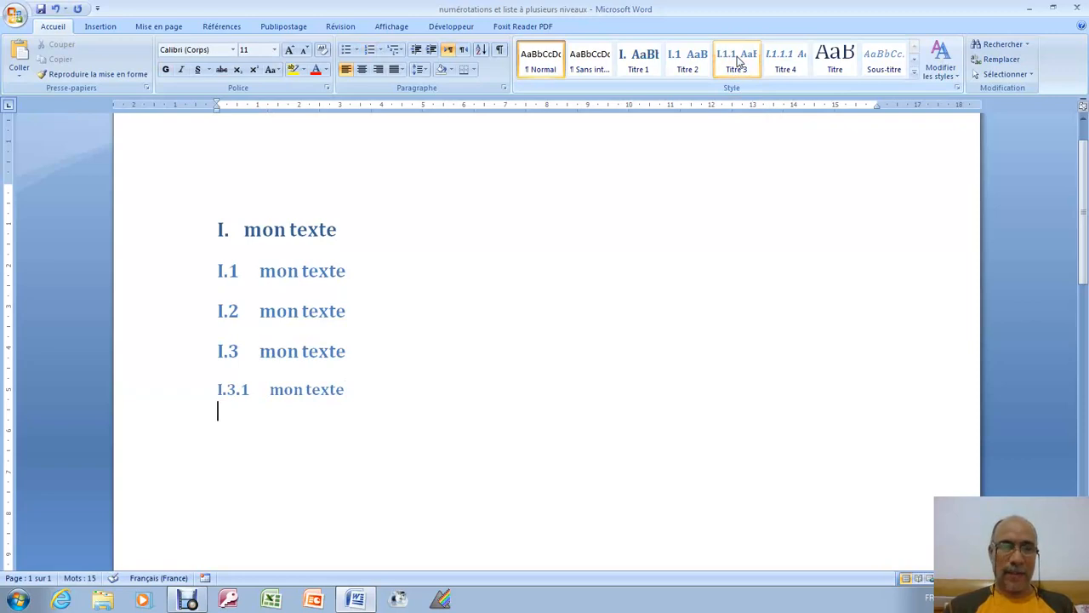
left_click(736, 64)
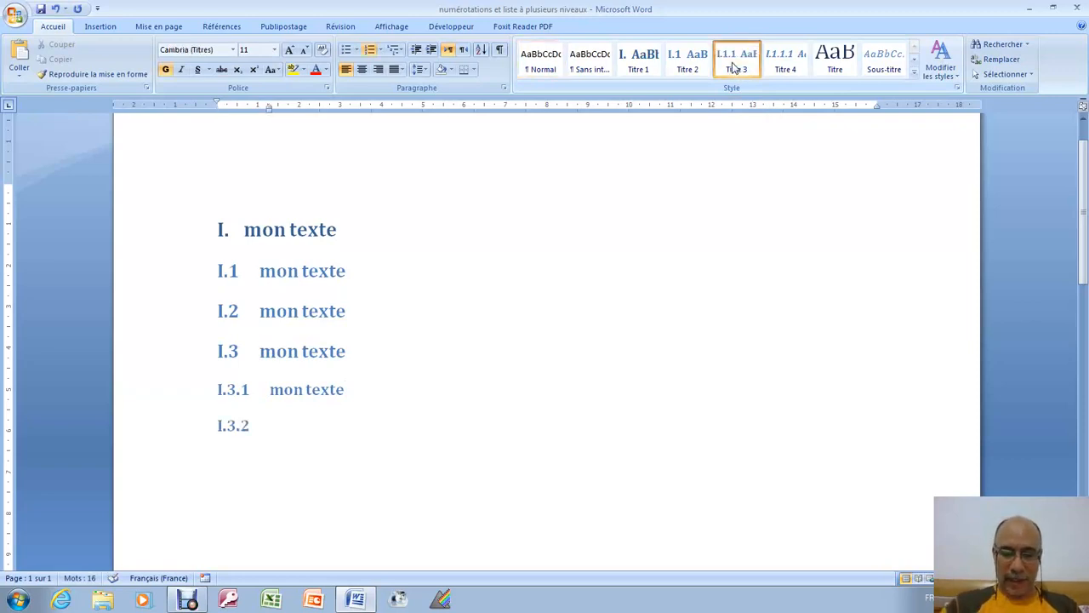
type("mon texte")
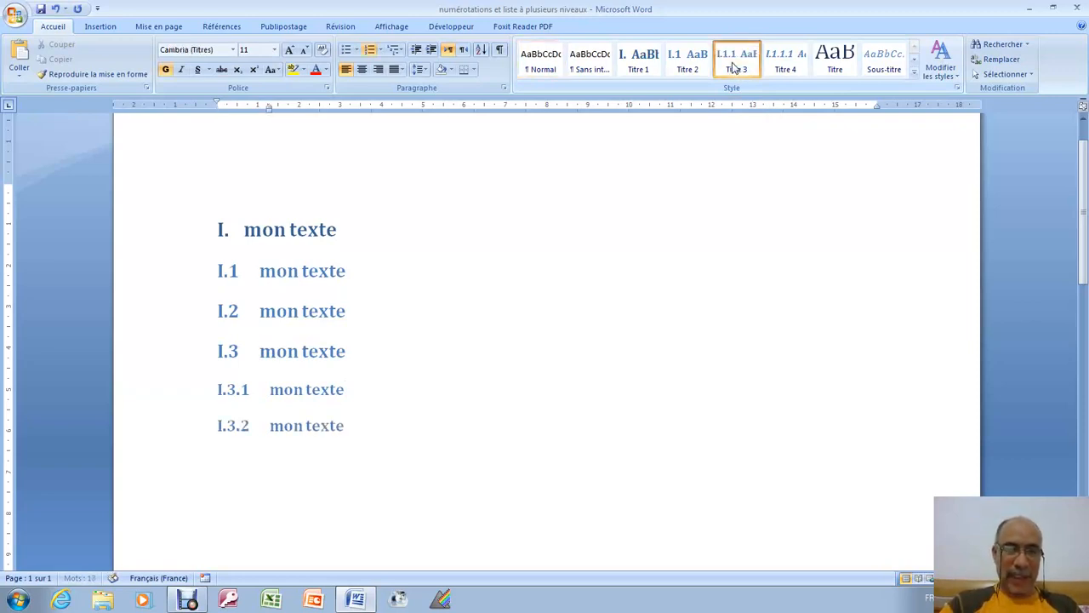
key("Return")
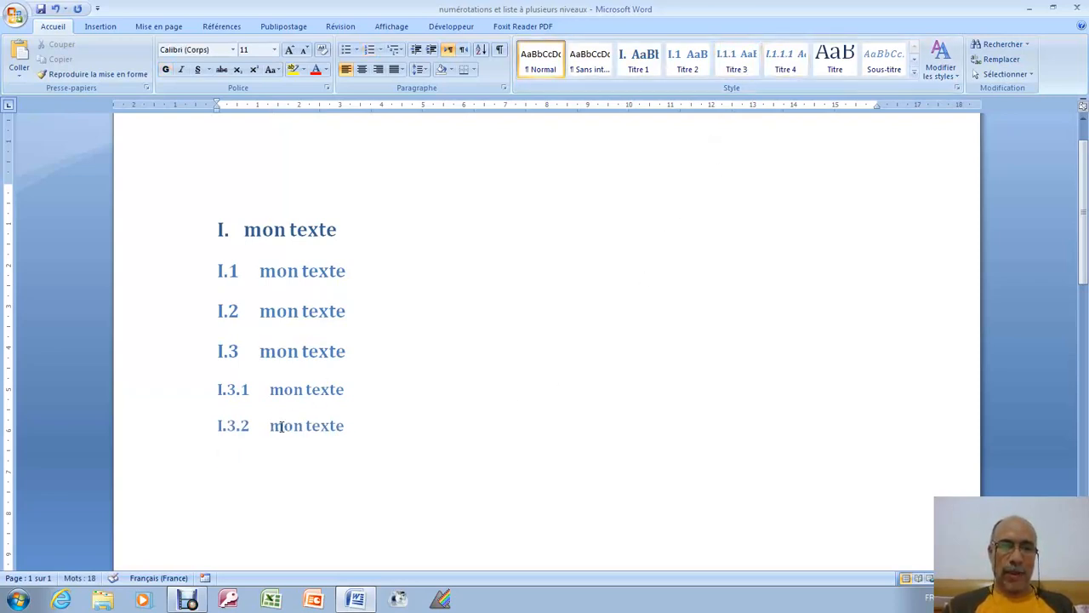
Add two Titre 4 headings reading "mon texte" below heading I.3.2.
left_click(789, 65)
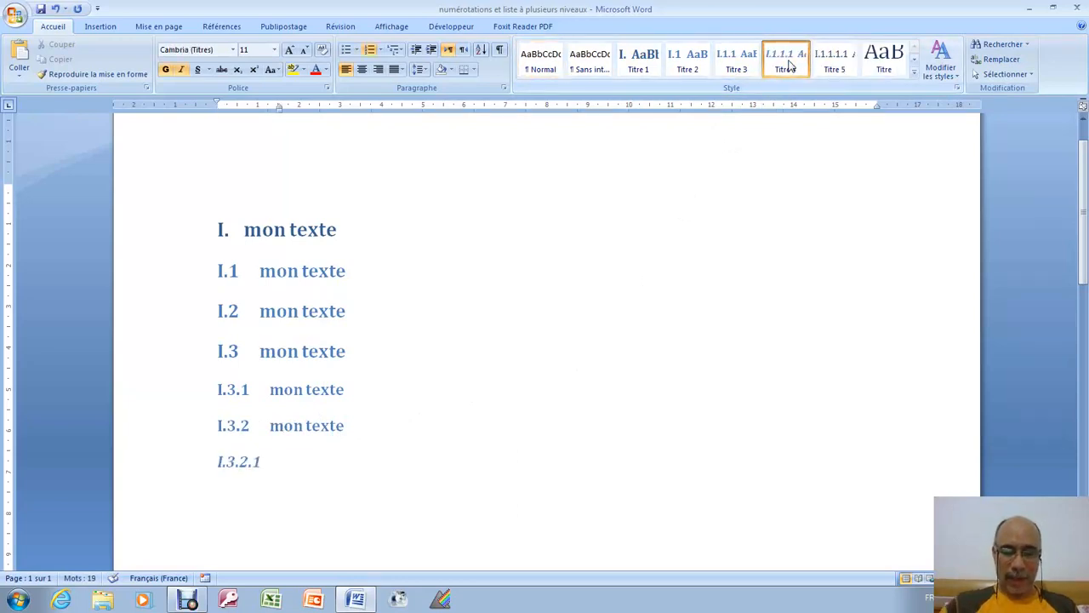
type("mon texte")
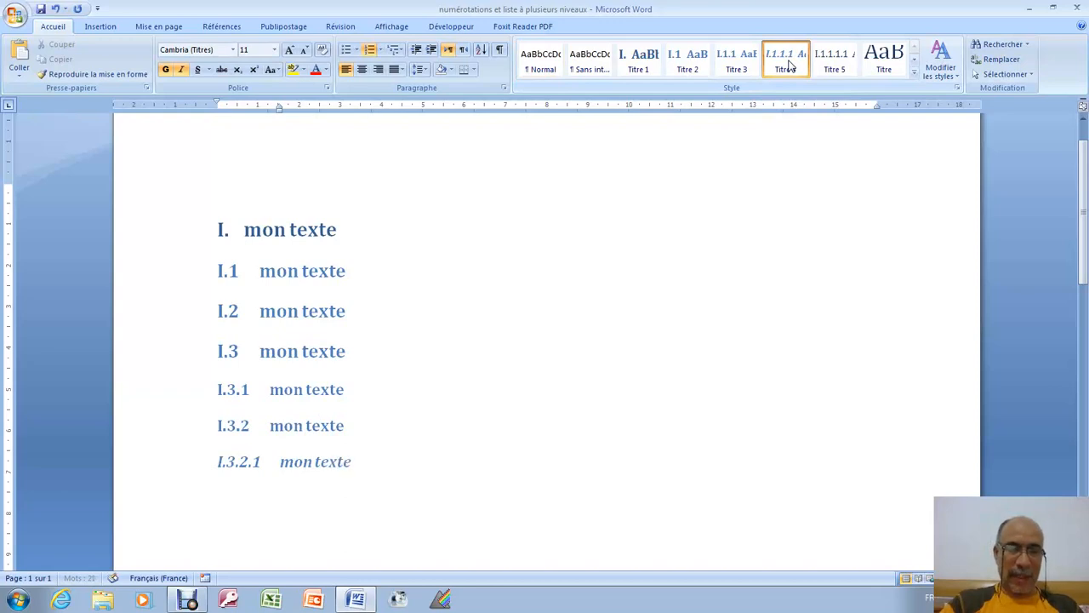
key("Return")
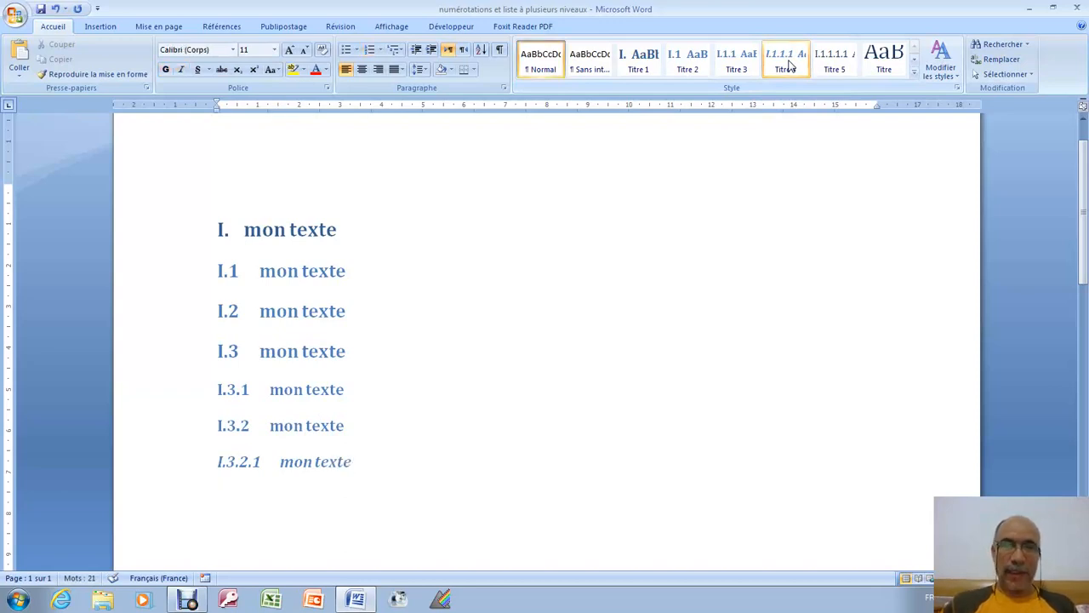
left_click(786, 64)
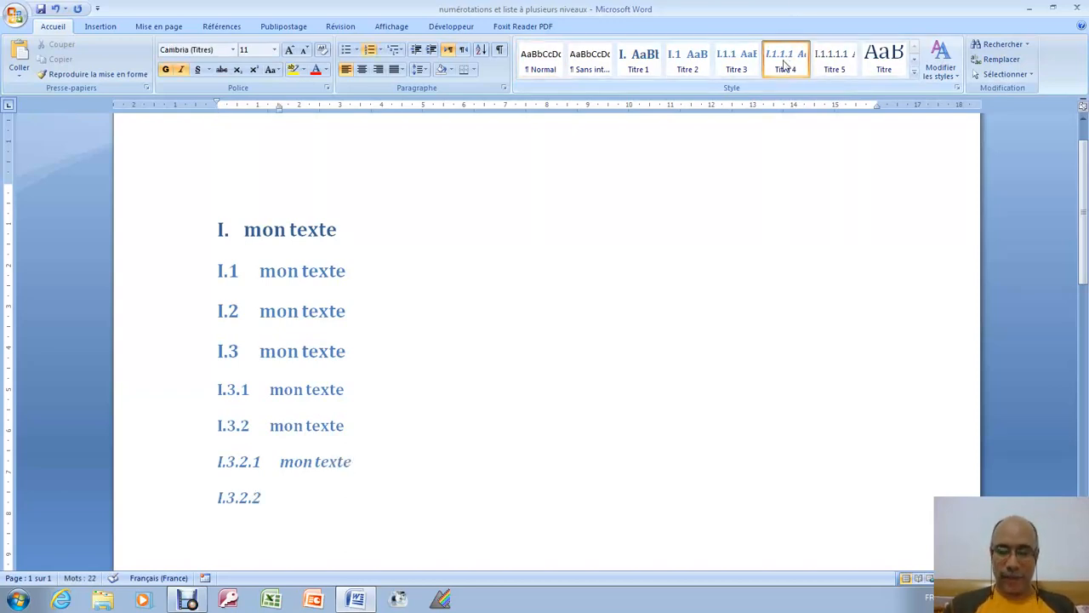
type("mon texte")
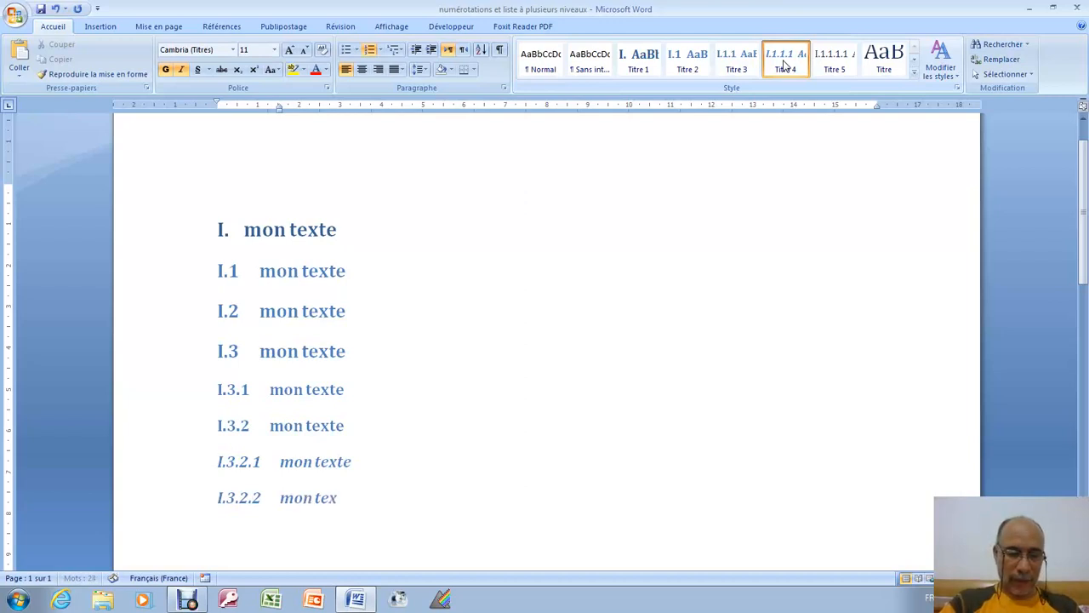
Examine where the text starts after the number in the Titre 1, Titre 2, Titre 3 and Titre 4 headings.
left_click(245, 230)
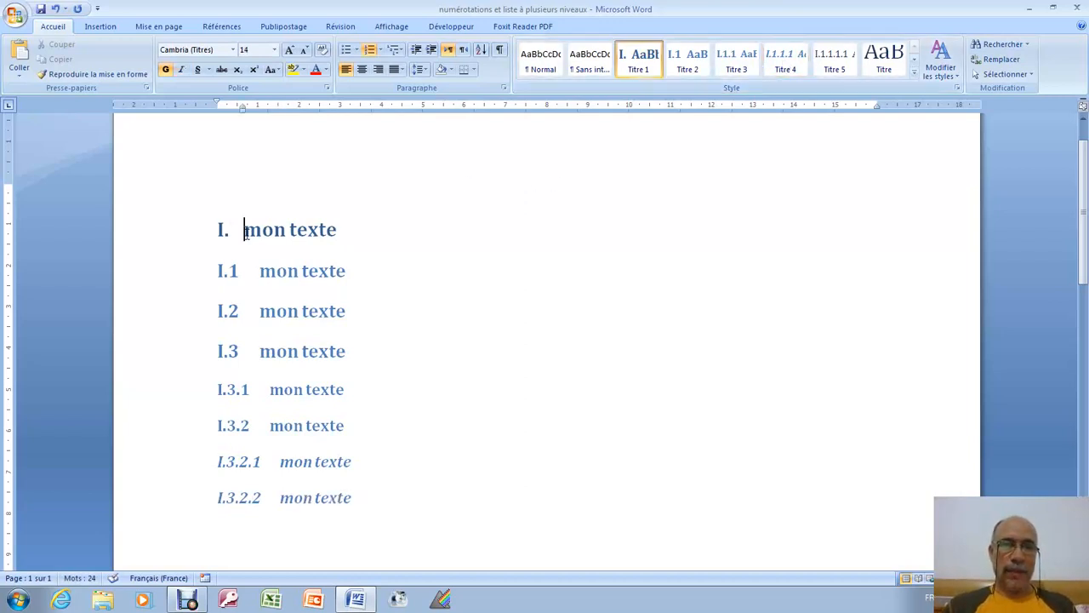
left_click(260, 272)
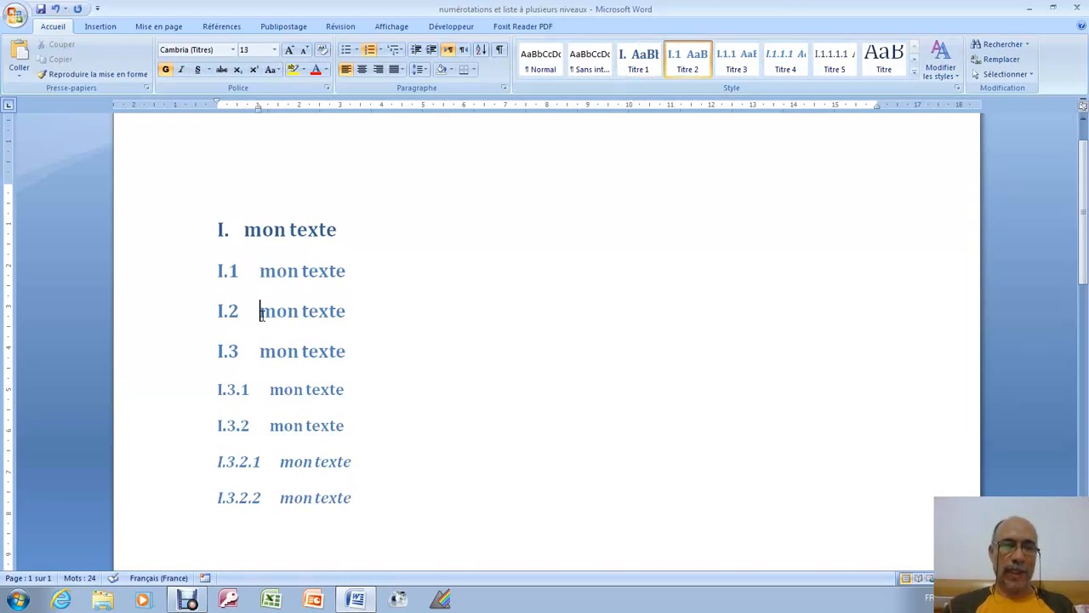
left_click(260, 352)
left_click(271, 390)
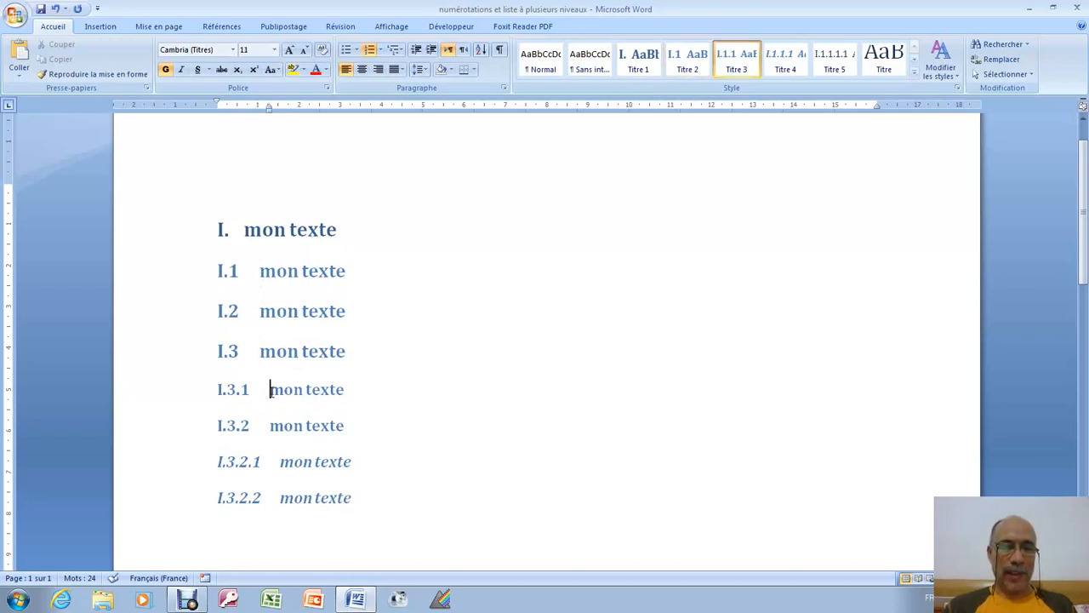
left_click(271, 428)
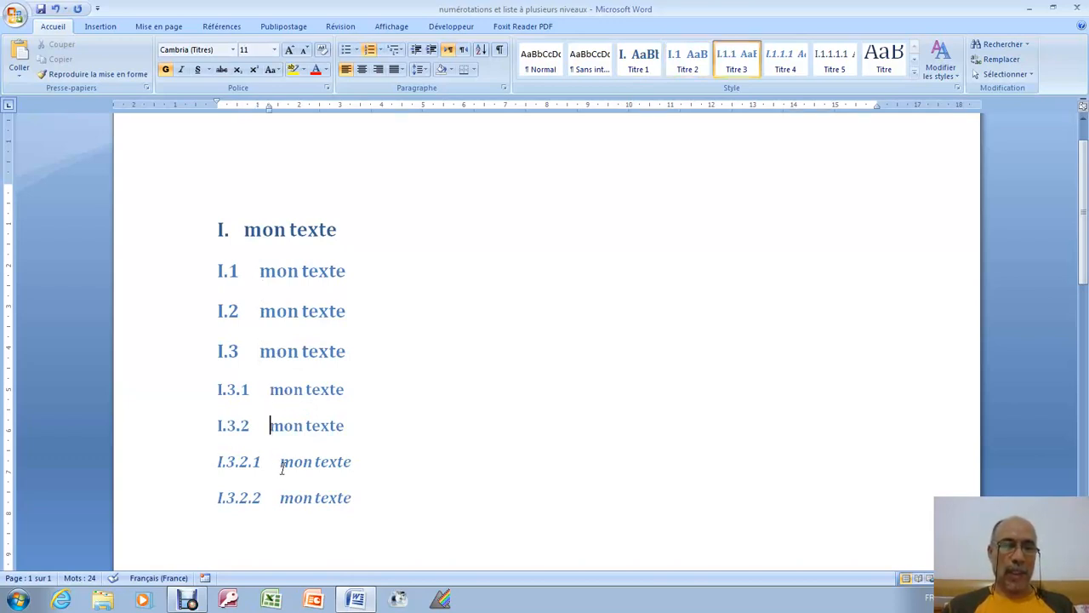
left_click(281, 462)
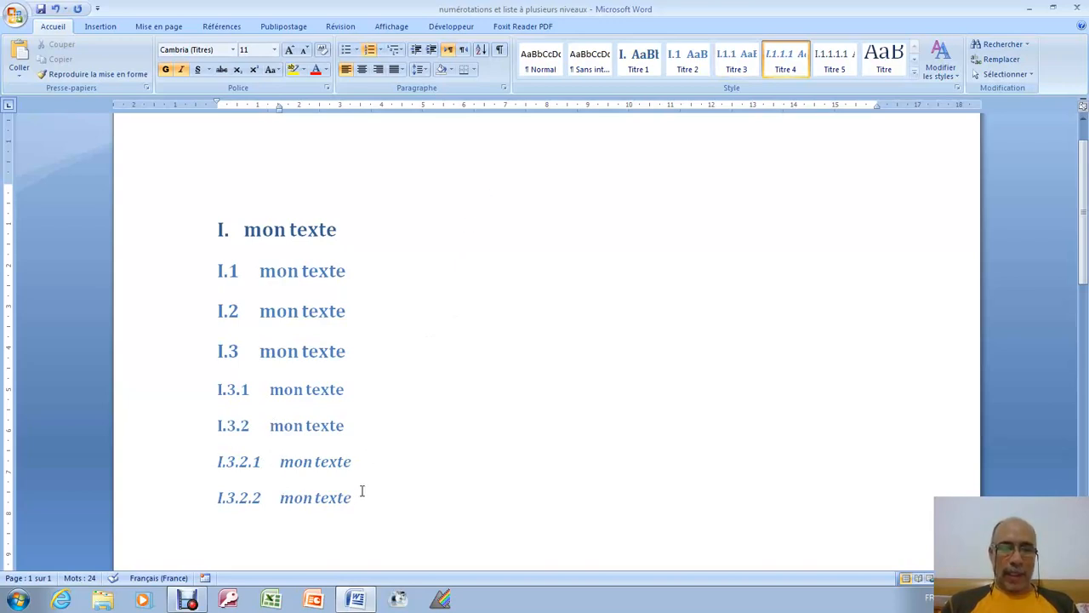
Add two more Titre 3 headings reading "mon texte" below heading I.3.2.2.
key("Return")
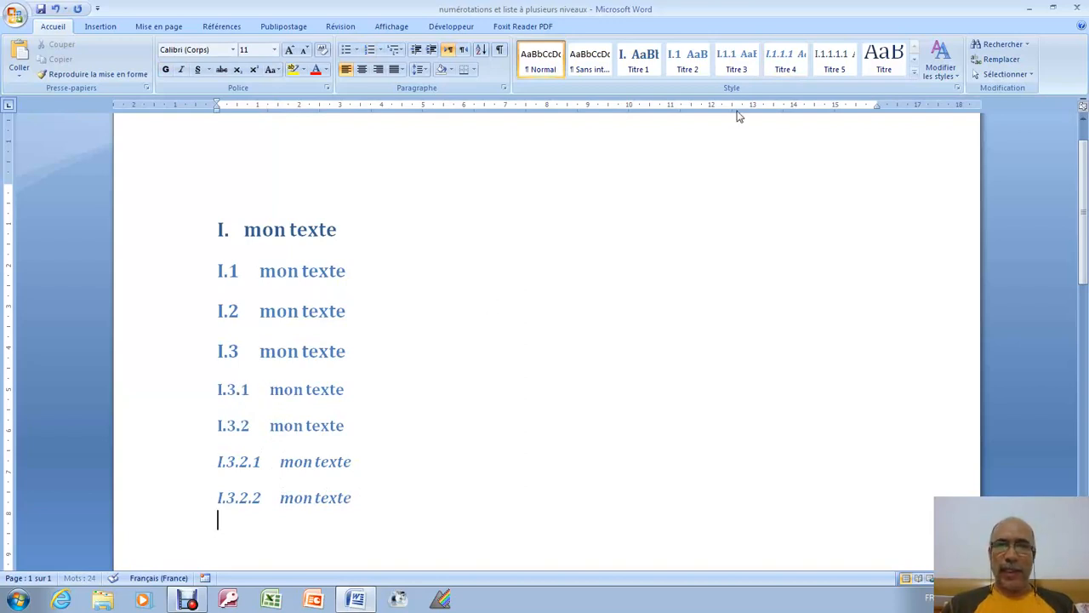
left_click(733, 56)
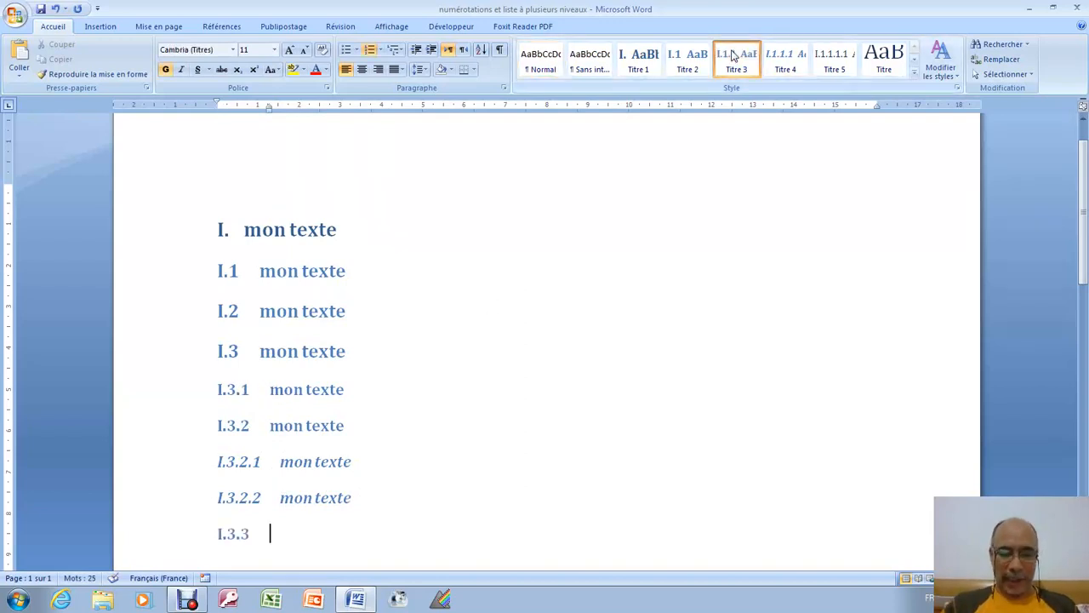
type("mon text")
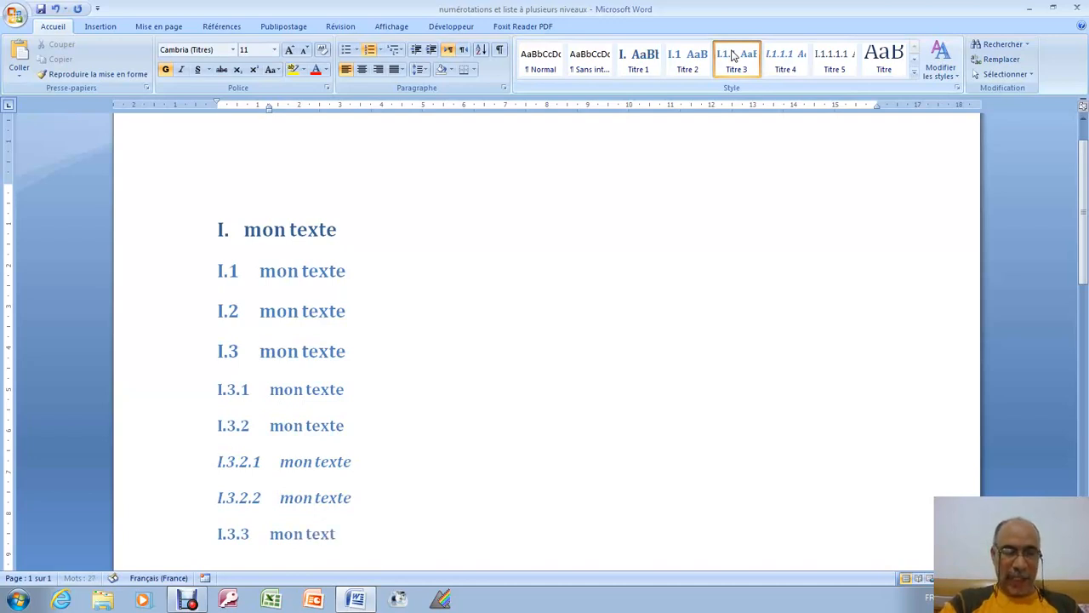
type("e")
key("Return")
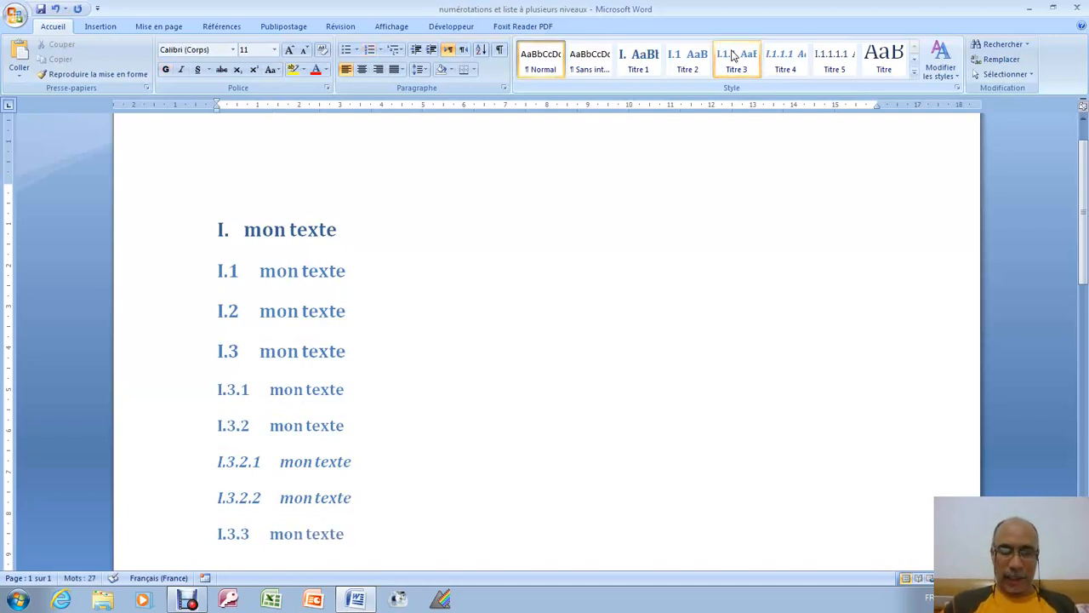
left_click(733, 56)
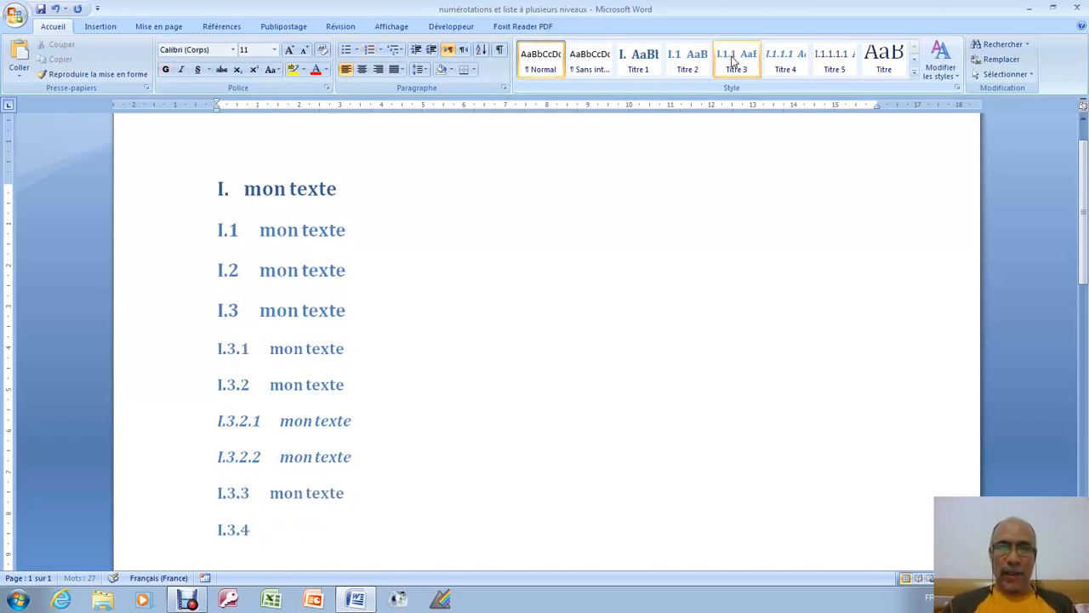
type("mon")
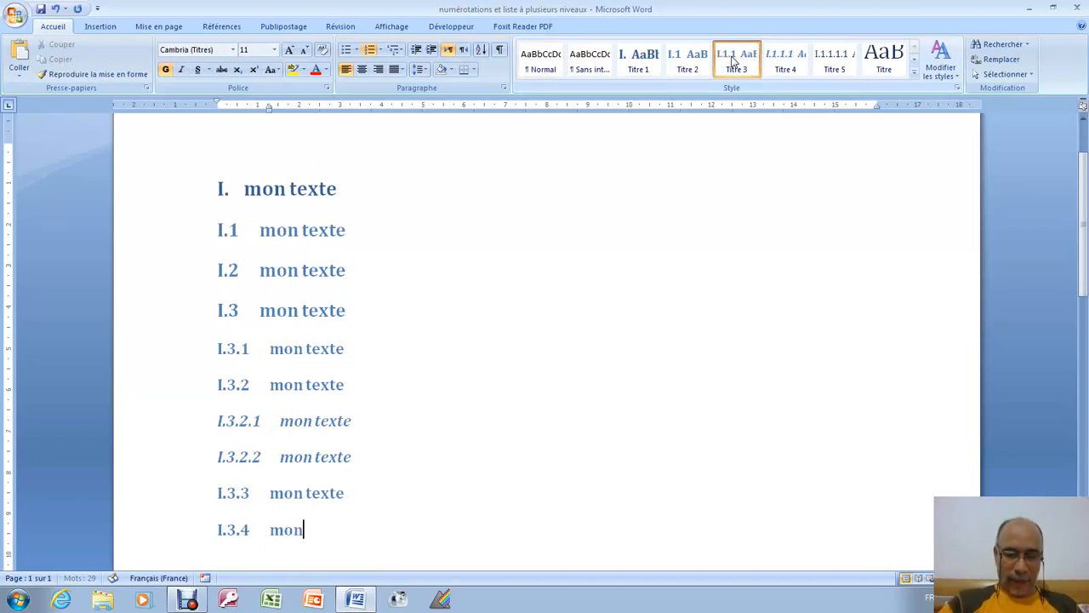
type(" texte")
key("Return")
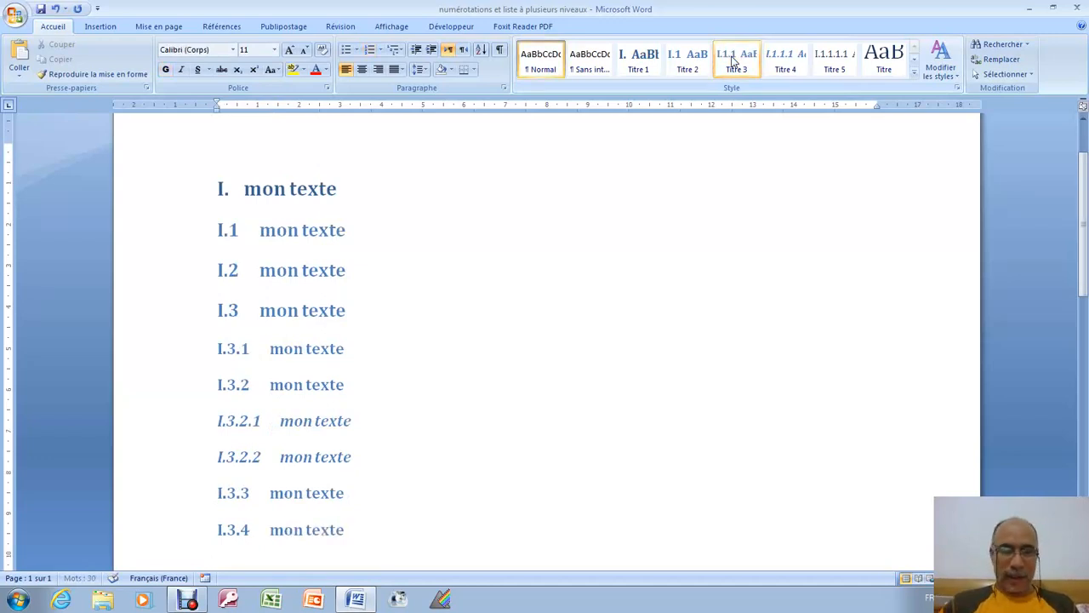
Add a Titre 2 heading reading "mon texte" below heading I.3.4.
left_click(696, 62)
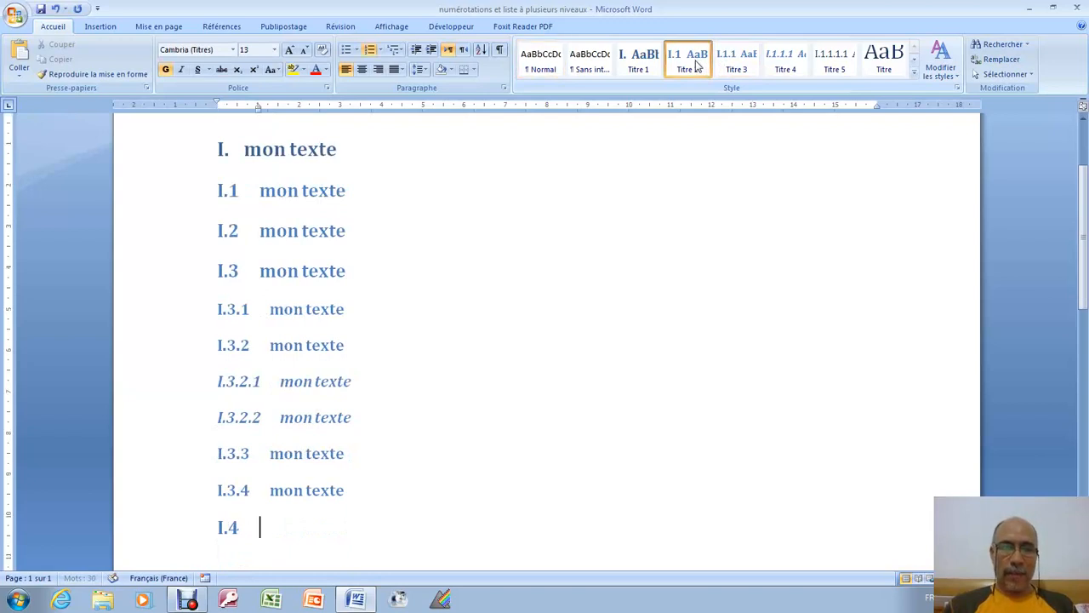
type("mon te")
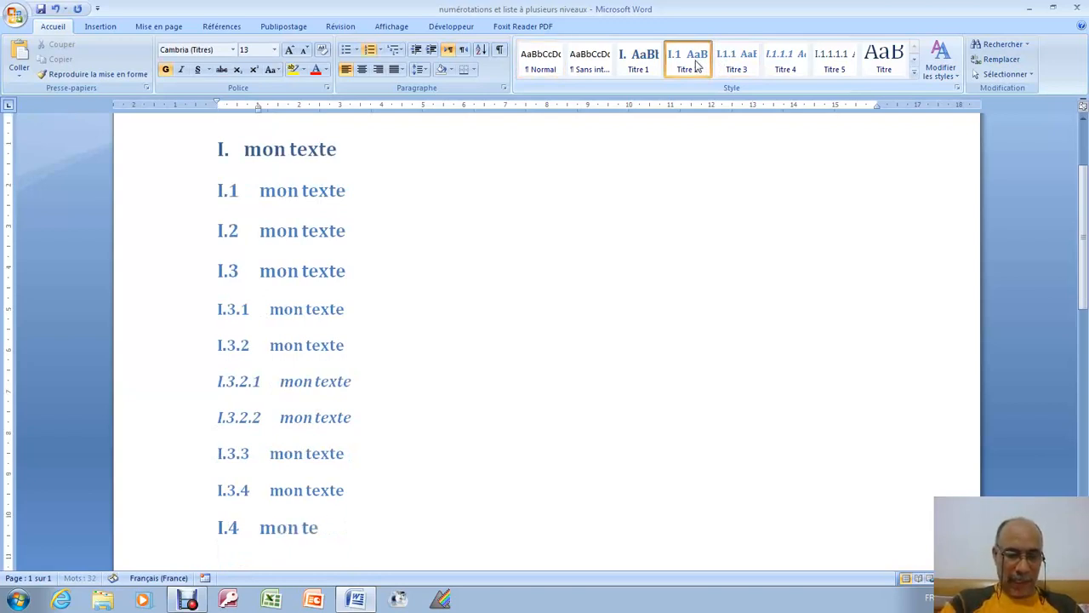
type("xte")
key("Return")
type("mo")
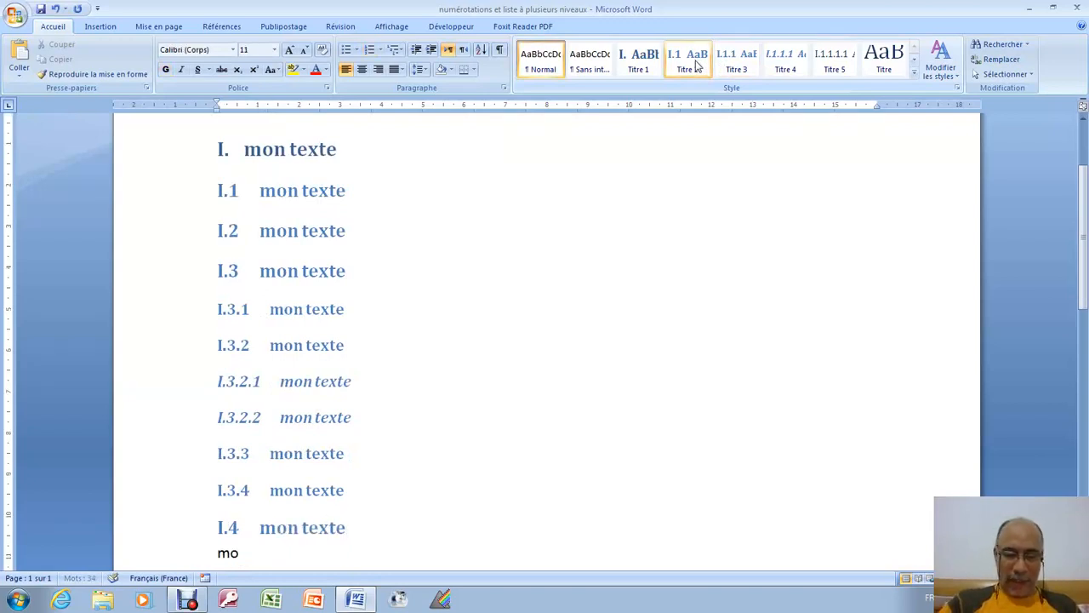
type("n texte")
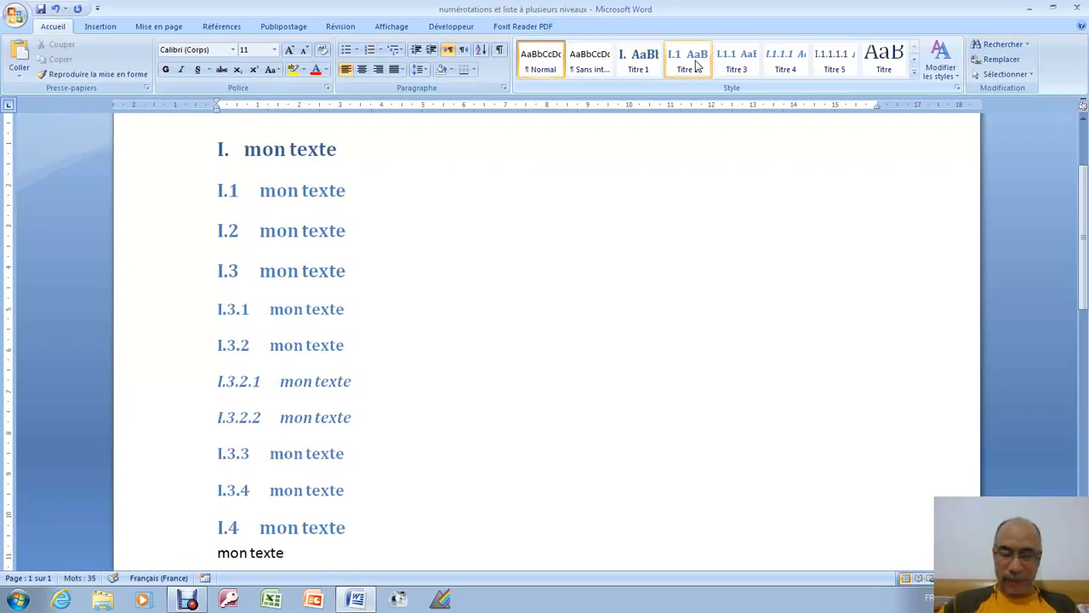
key("BackSpace")
key("BackSpace")
key("BackSpace")
key("BackSpace")
key("BackSpace")
key("BackSpace")
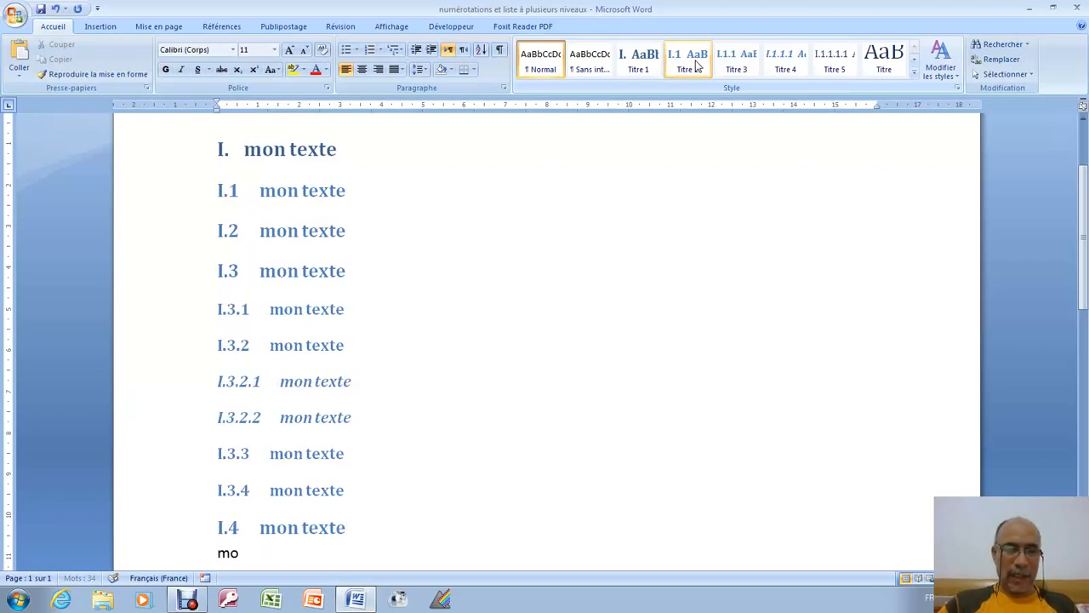
key("BackSpace")
key("BackSpace")
Add another Titre 2 heading reading "mon texte" on the empty line below heading I.4.
left_click(695, 66)
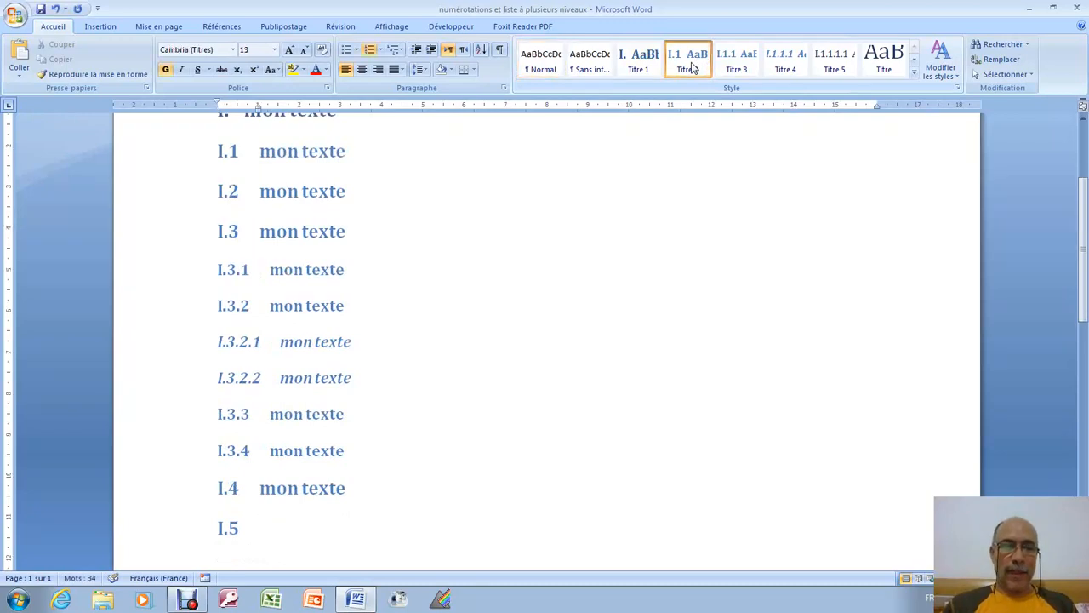
type("m")
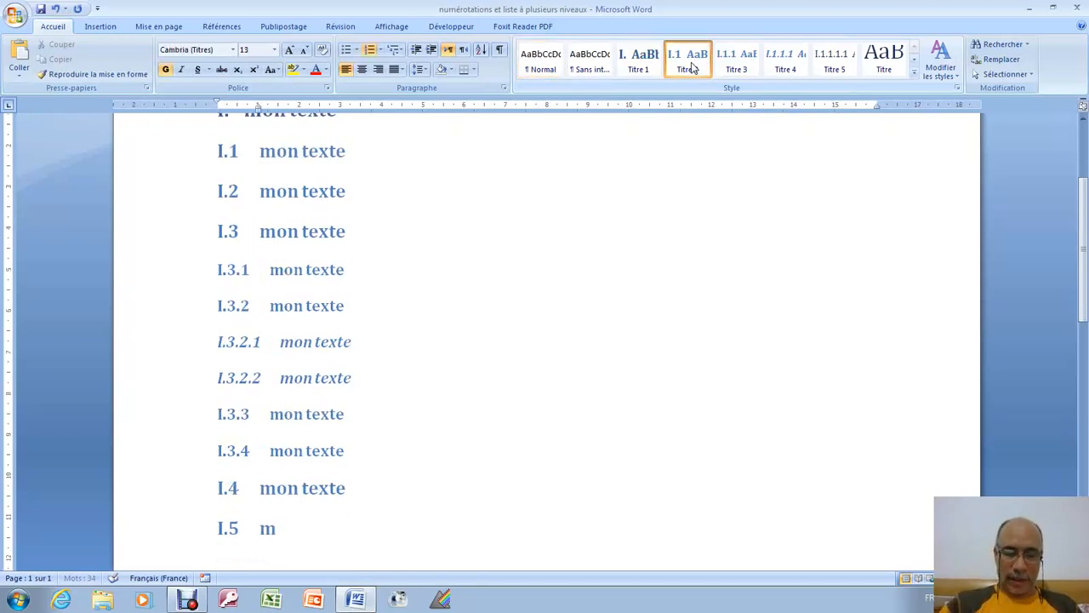
type("on texte")
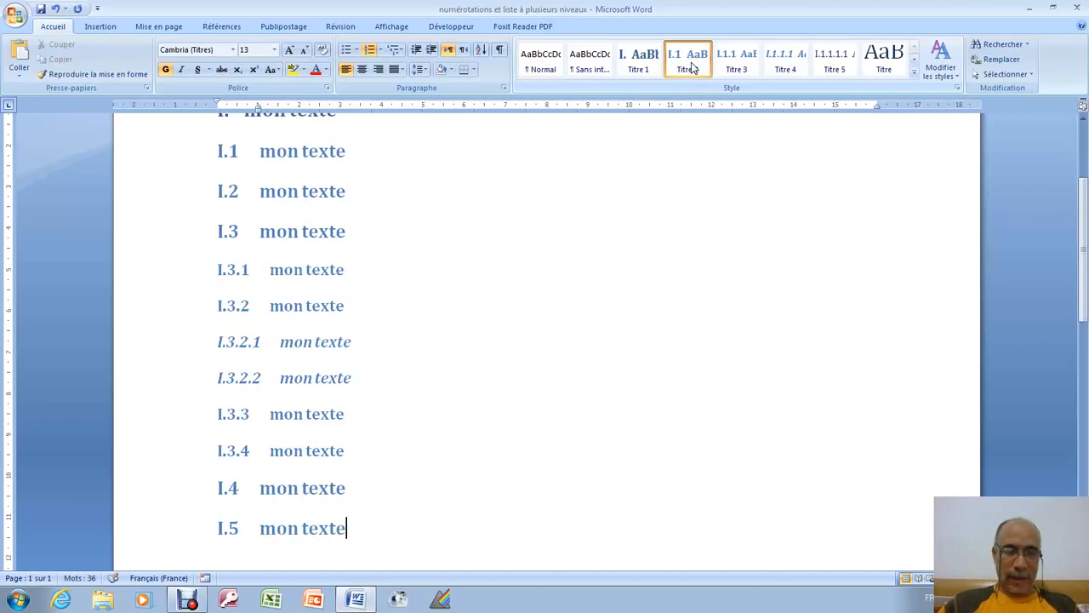
key("Return")
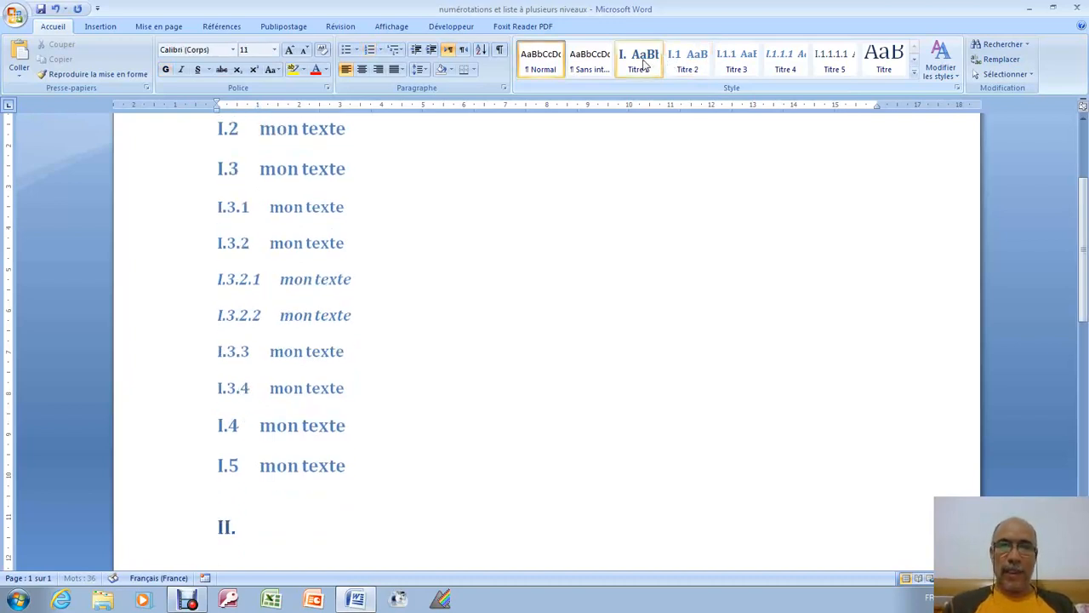
Add a Titre 1 heading reading "mon texte" below heading I.5, leaving an empty line after it.
left_click(639, 60)
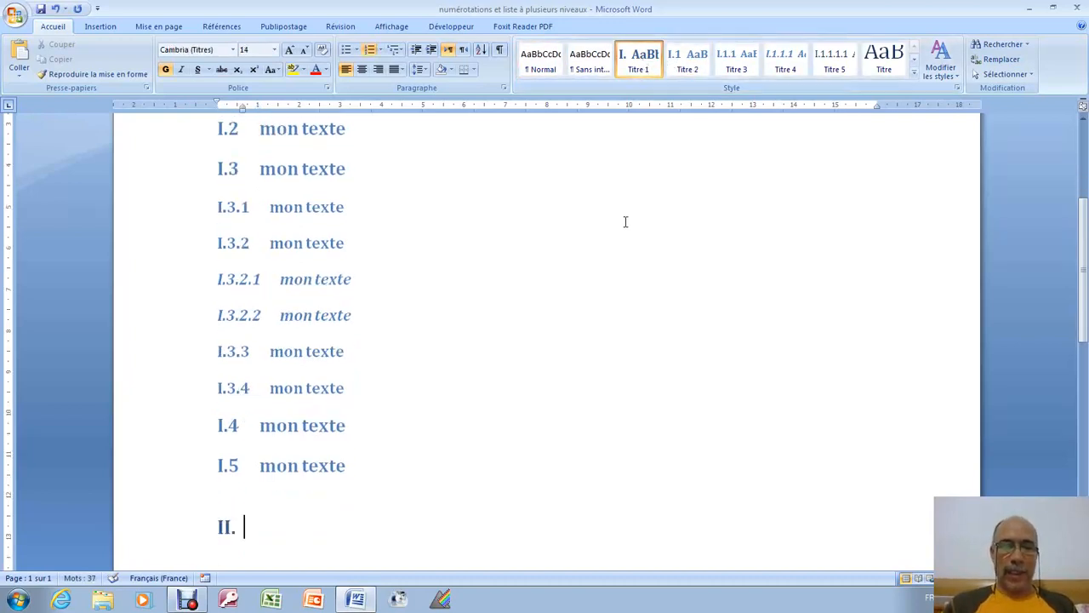
type("mon texte")
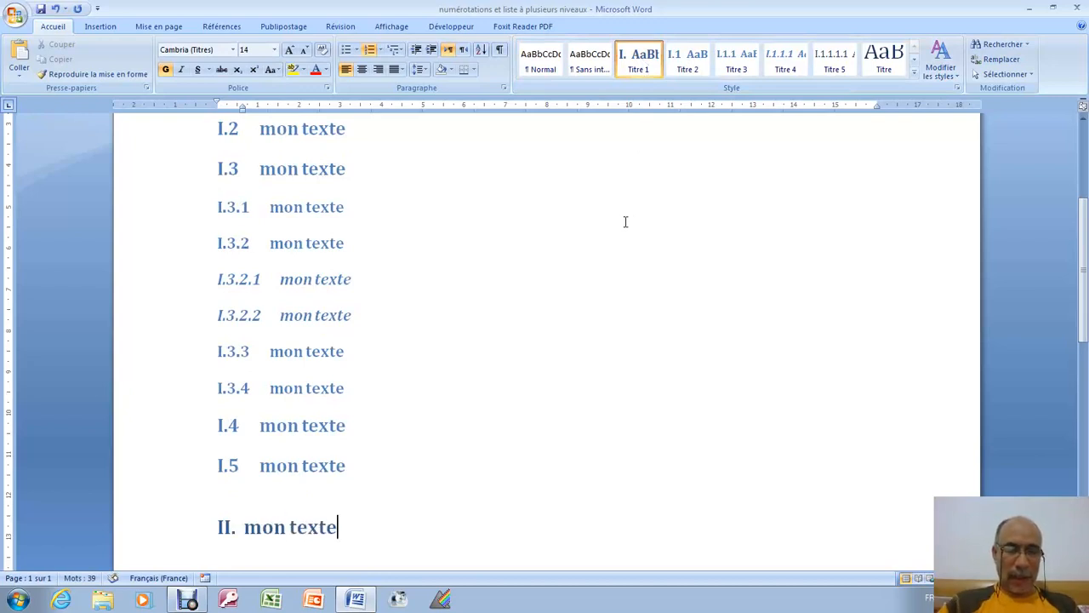
key("Return")
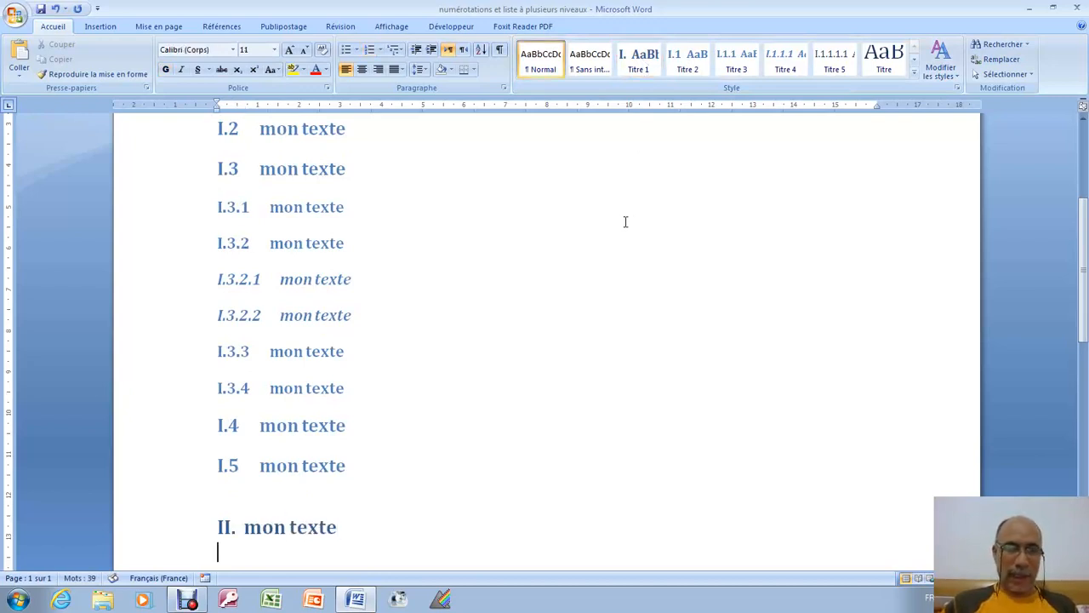
type("m")
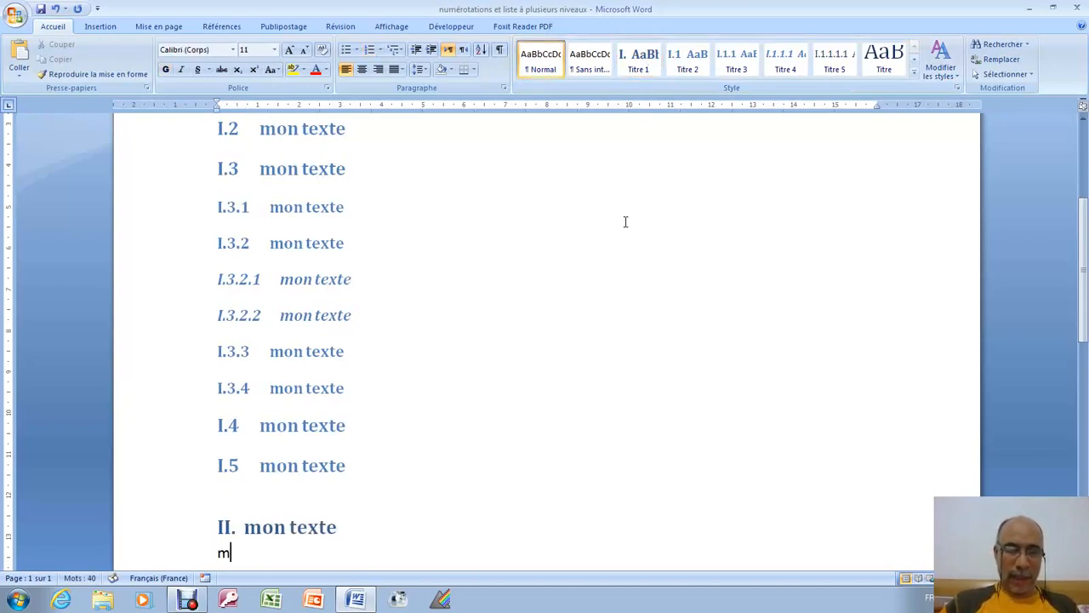
key("BackSpace")
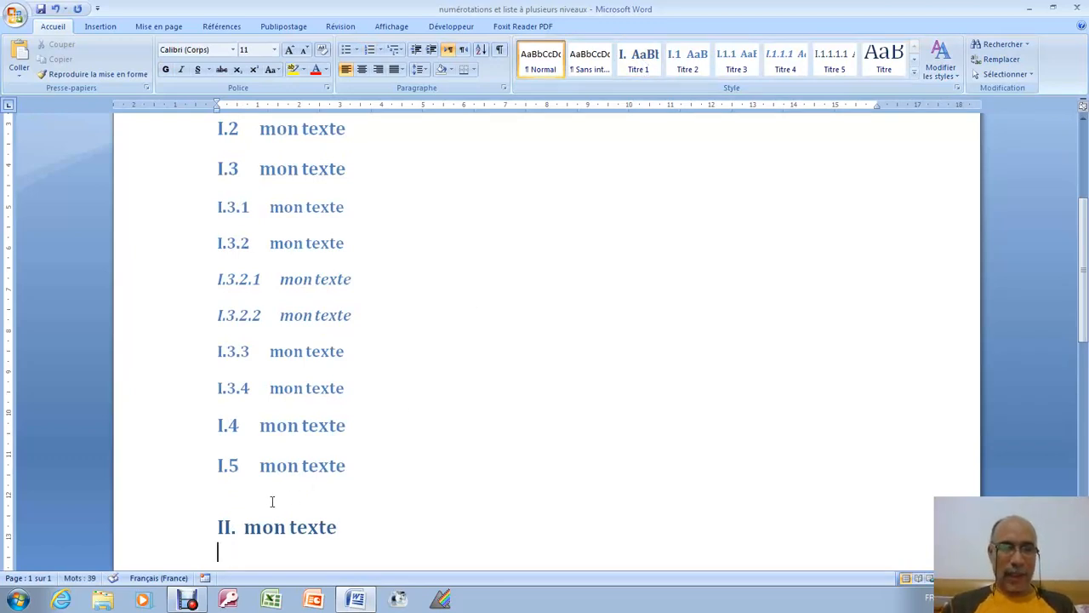
Review the complete numbered heading list at a reduced zoom, from heading I to heading II.
left_click(268, 499)
scroll(260, 499, "down", 1)
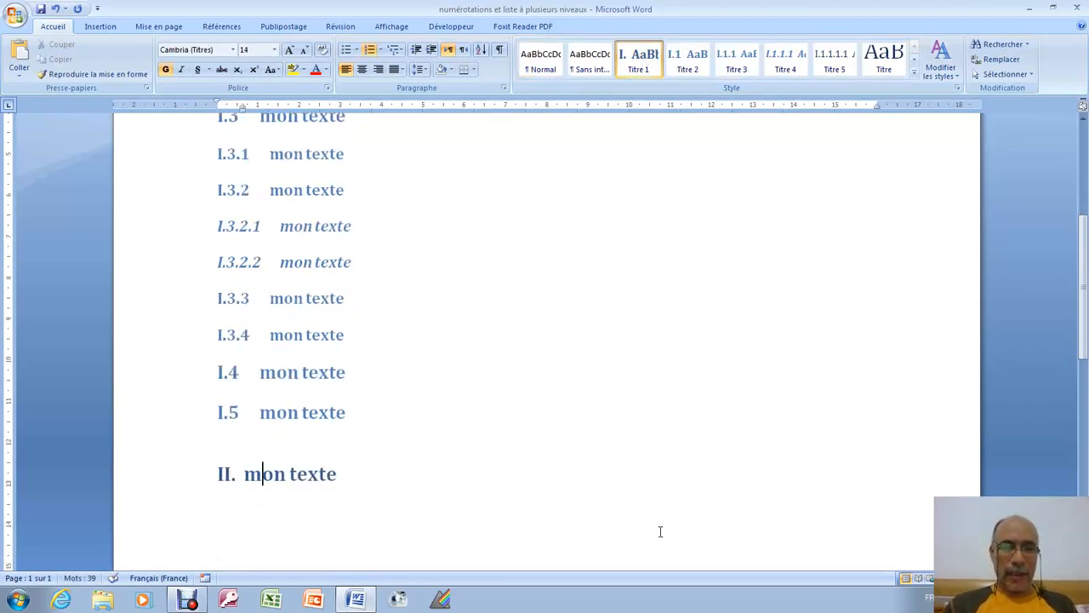
scroll(147, 390, "down", 2, "ctrl")
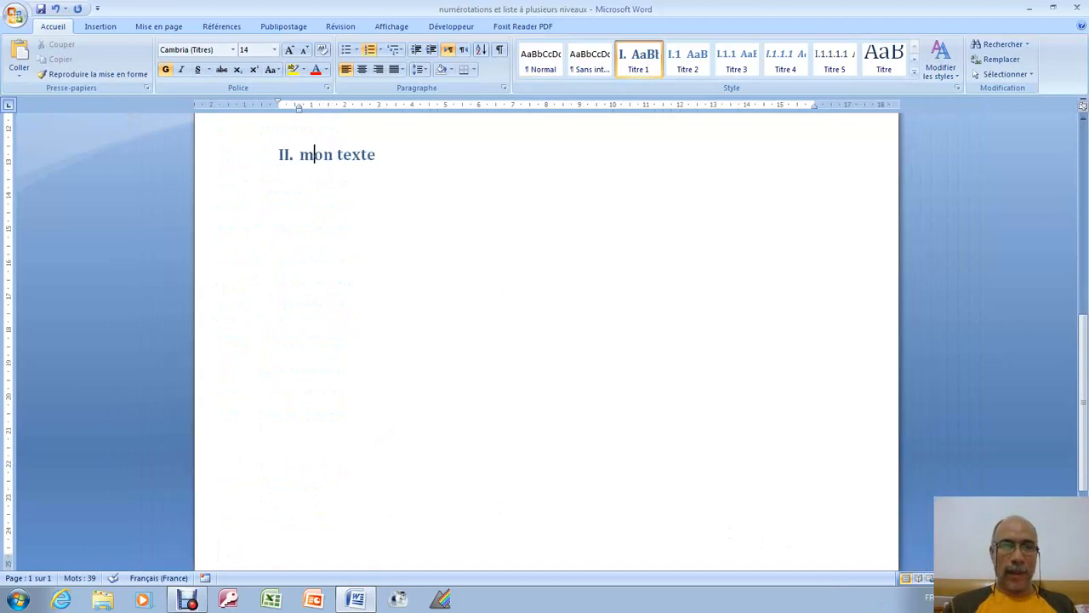
scroll(147, 385, "up", 2)
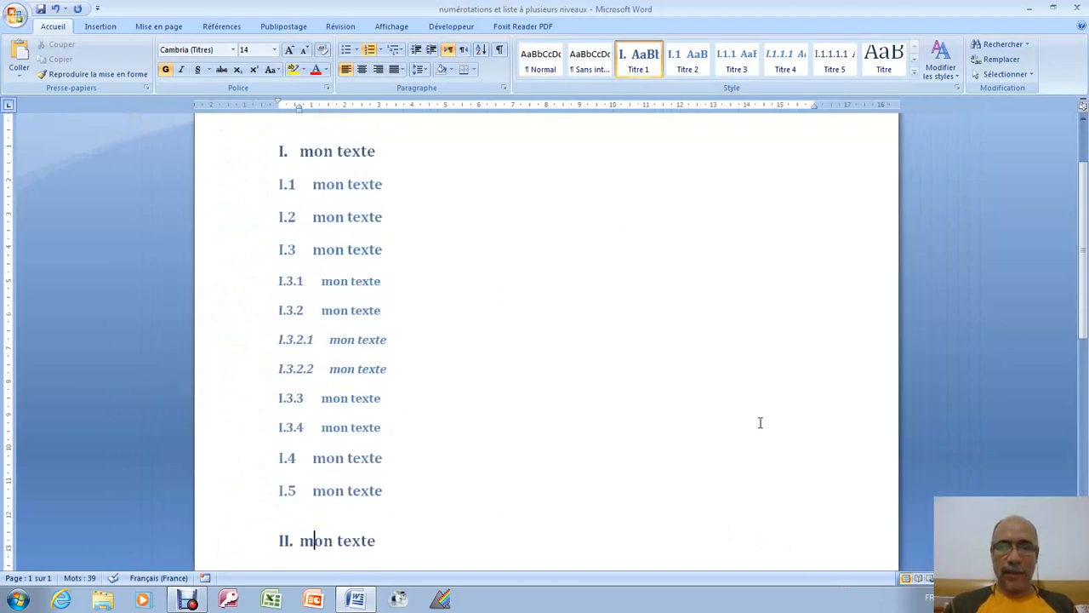
scroll(545, 340, "down", 1, "ctrl")
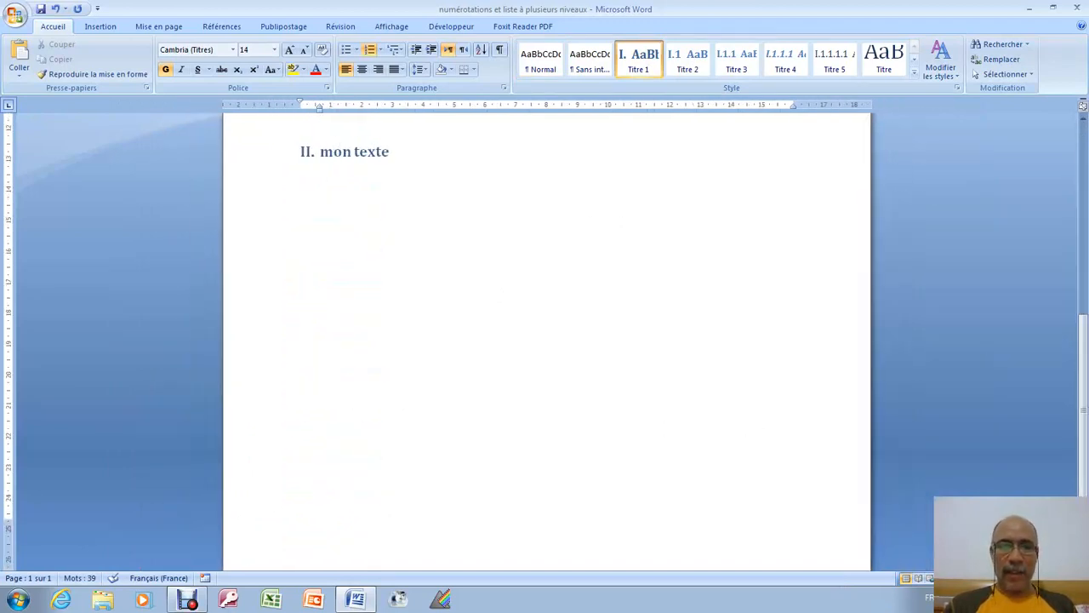
Modify the Titre 2 style to increase its left indent by one level, to 1,25 cm.
scroll(343, 384, "up", 8)
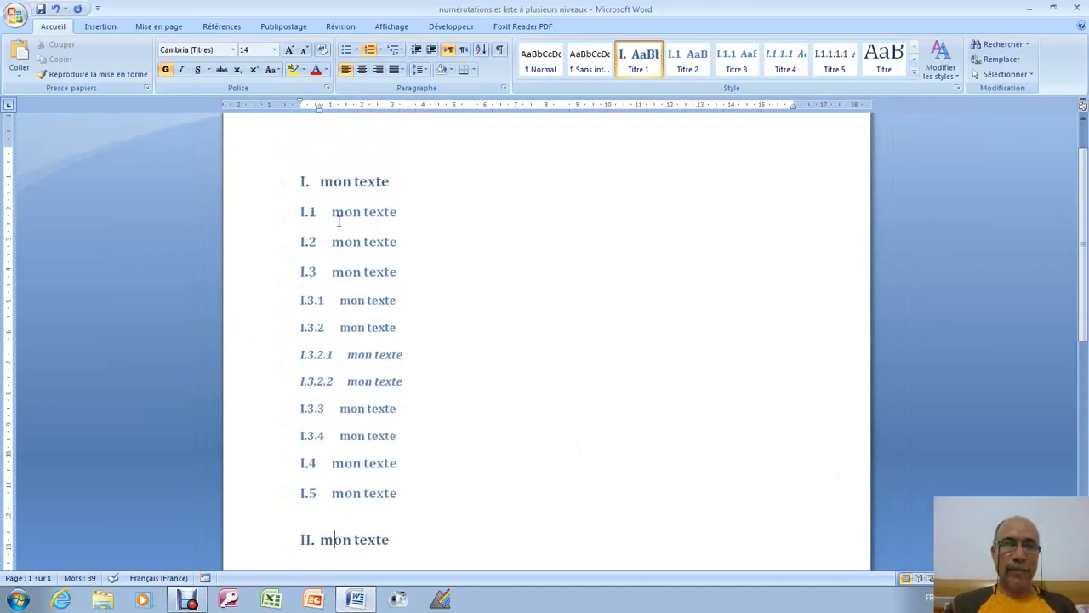
right_click(688, 58)
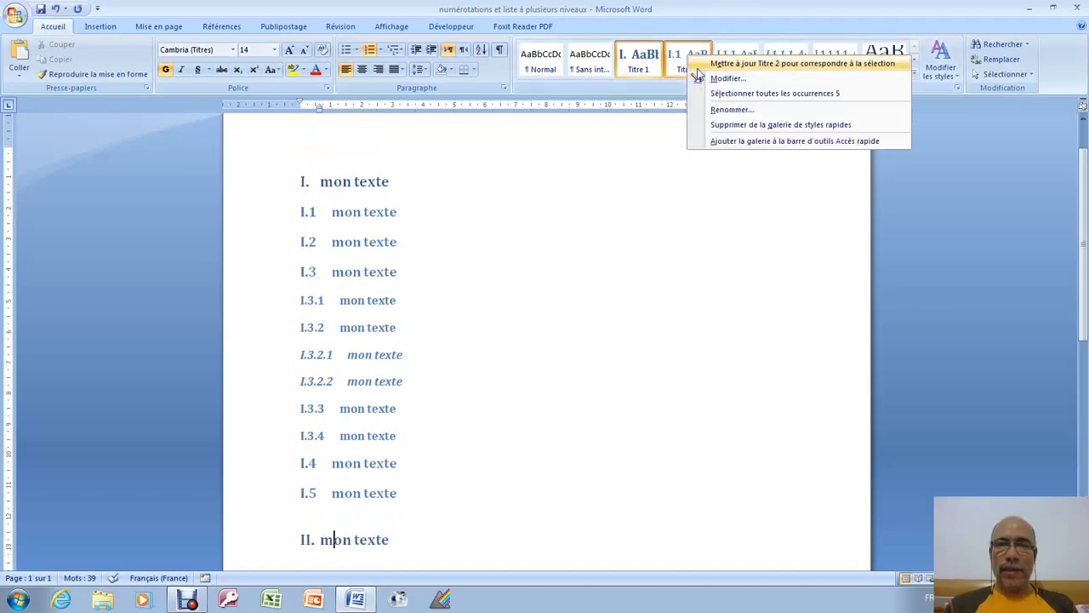
left_click(727, 79)
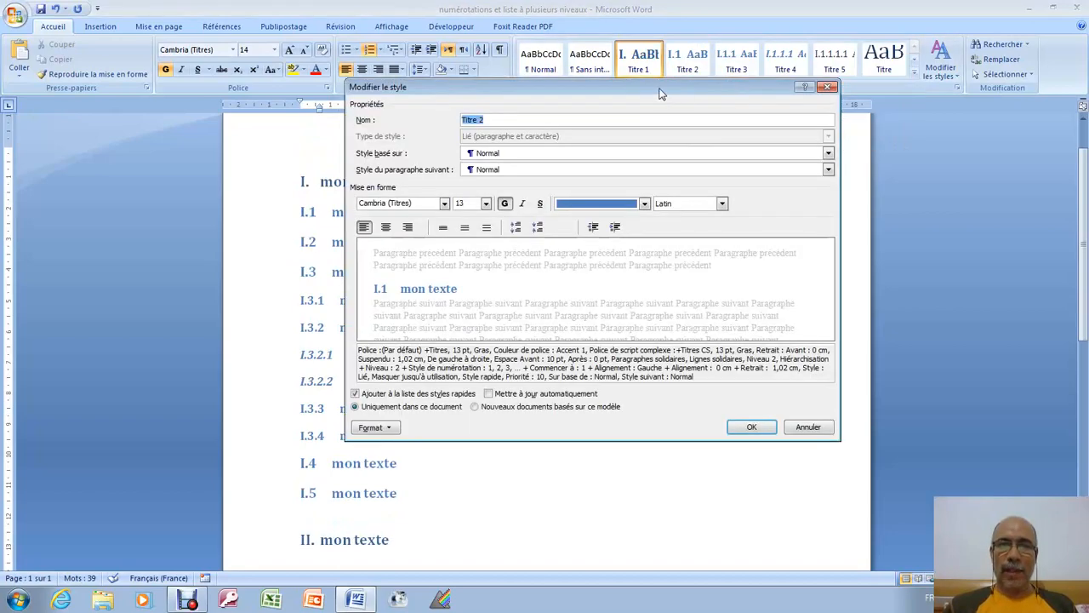
left_click_drag(666, 94, 778, 89)
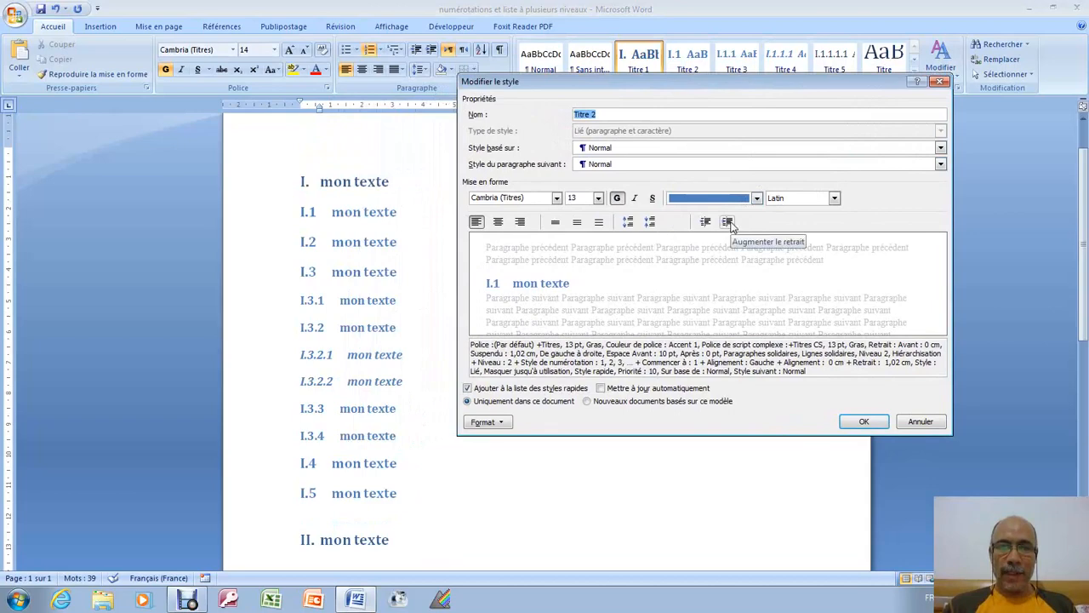
left_click(728, 222)
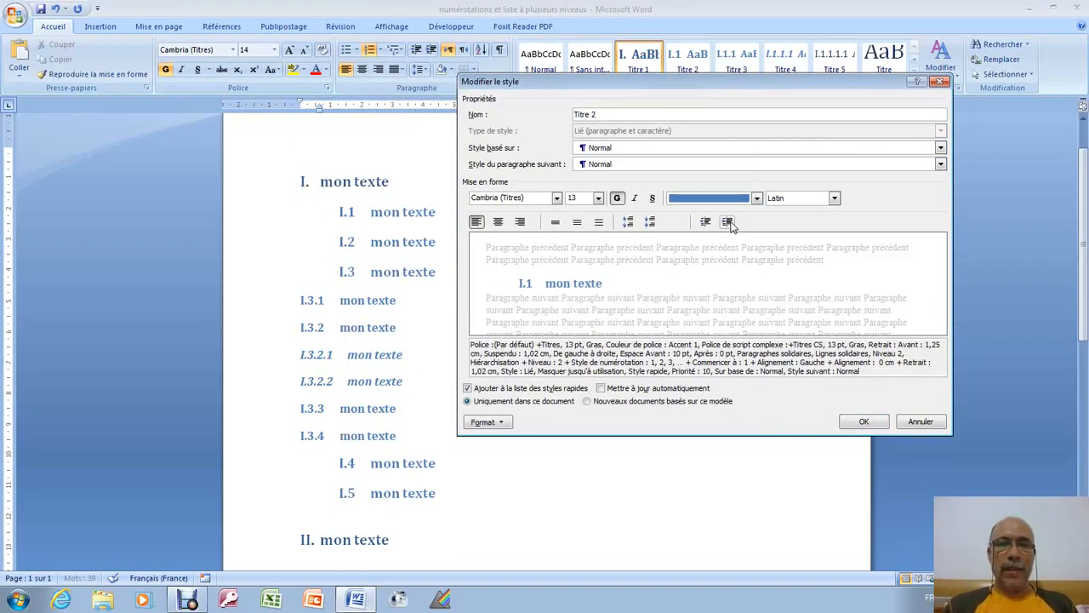
left_click_drag(711, 86, 722, 122)
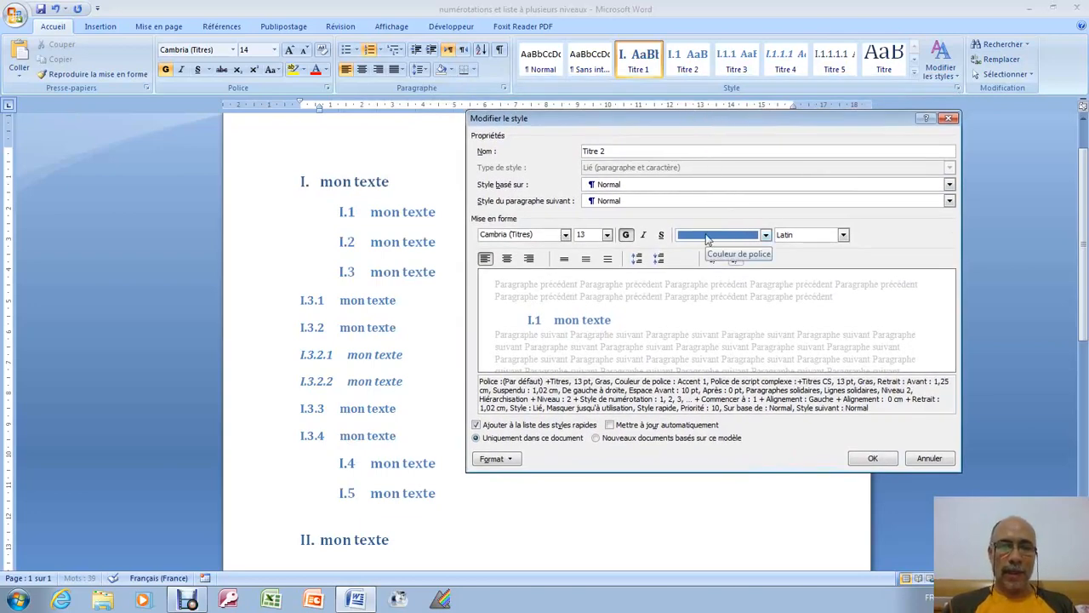
left_click(871, 465)
left_click(334, 539)
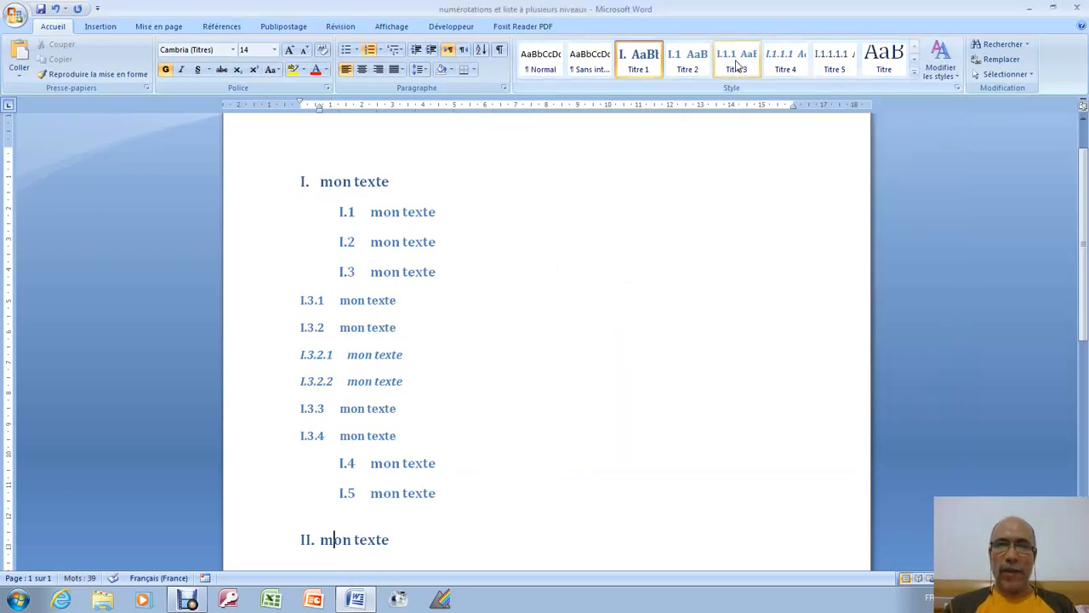
Modify the Titre 3 style to increase its left indent by two levels, to 2,5 cm.
right_click(736, 60)
left_click(774, 84)
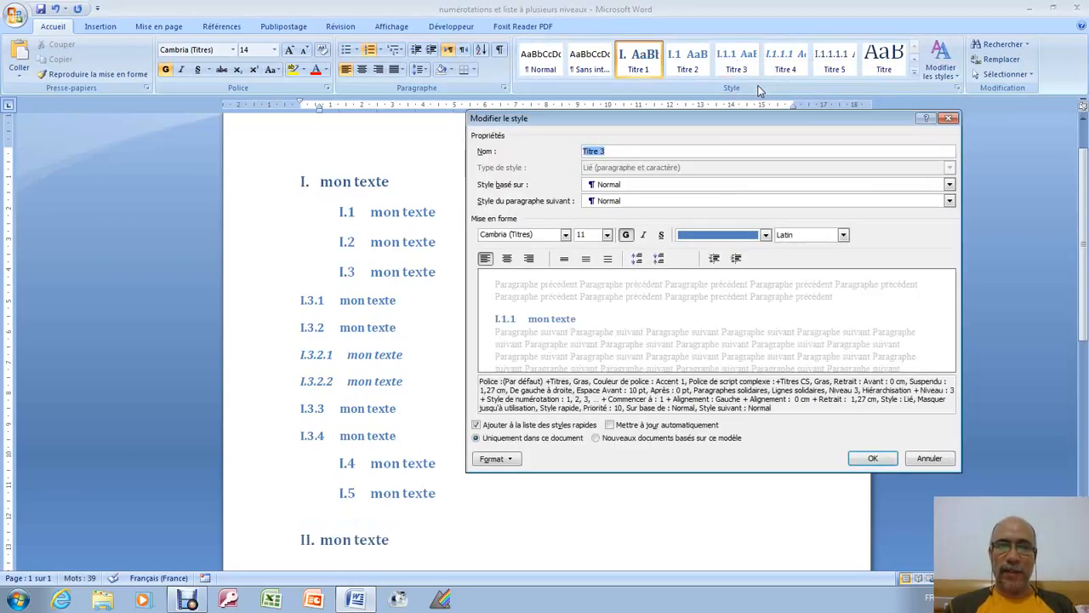
left_click(737, 259)
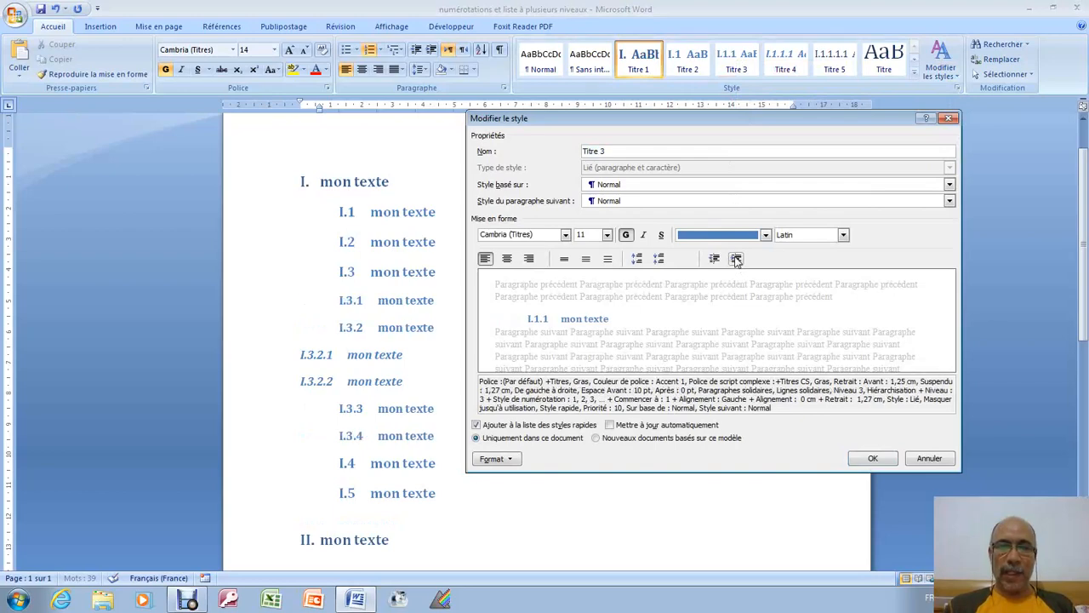
left_click(737, 258)
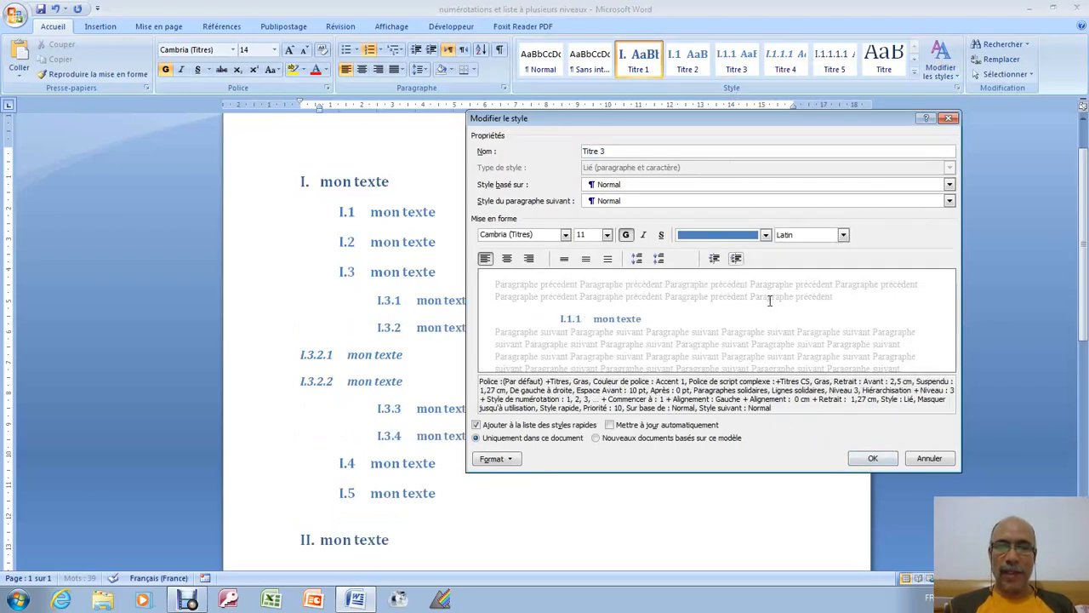
left_click(872, 459)
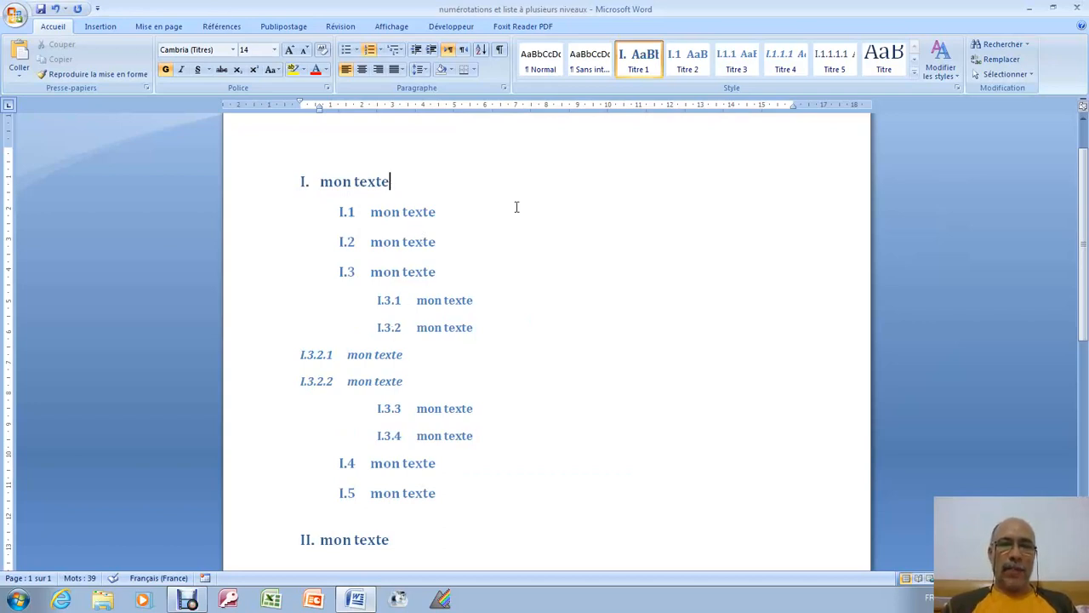
Modify the Titre 1 style to use the standard red font colour (Rouge) with italic and underline.
right_click(636, 60)
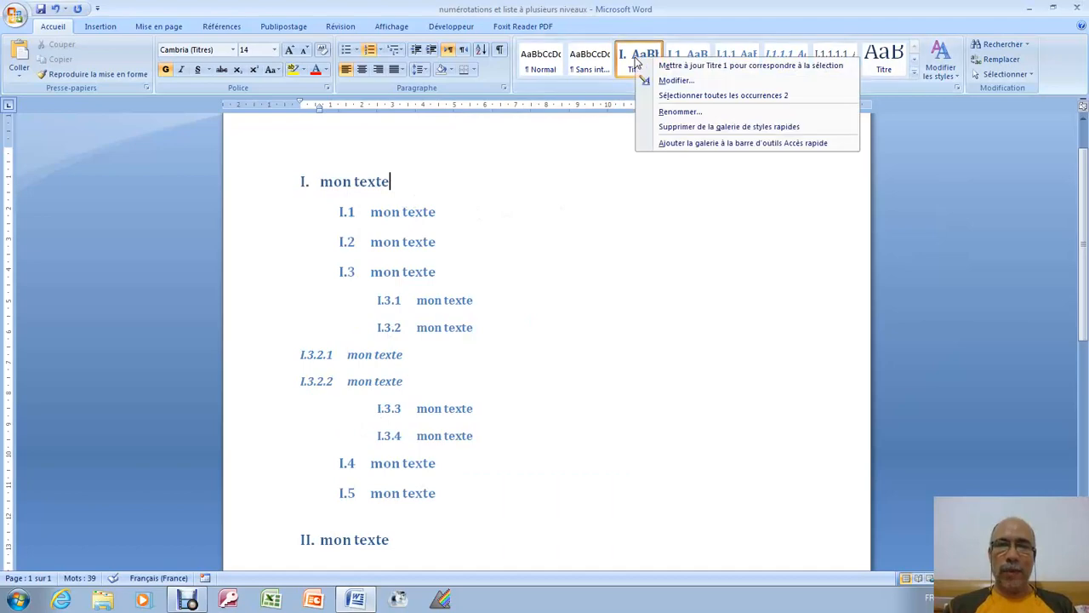
left_click(658, 83)
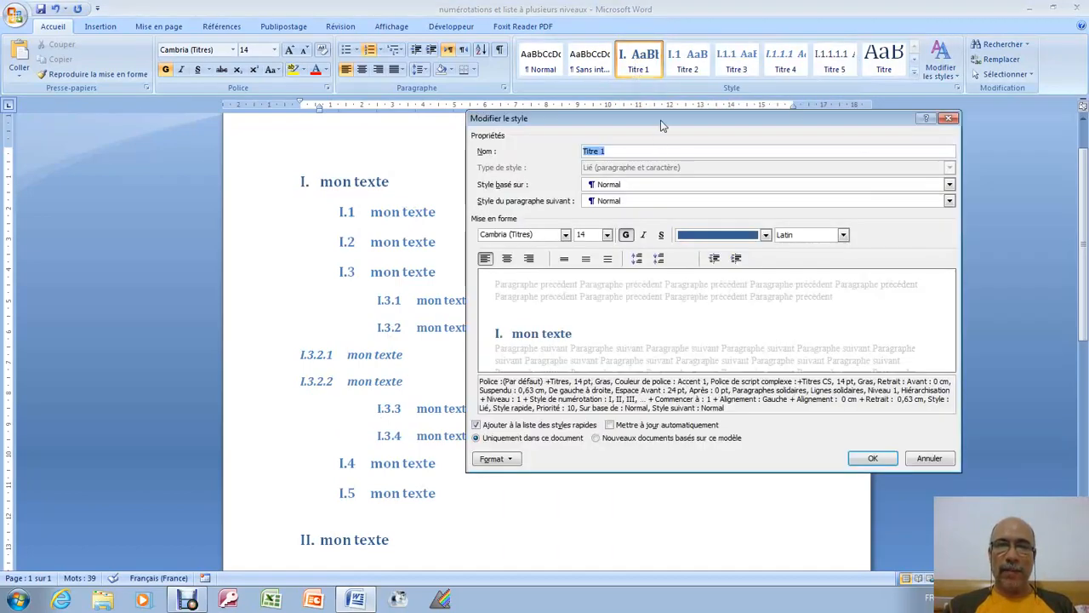
left_click_drag(656, 119, 698, 72)
left_click(542, 417)
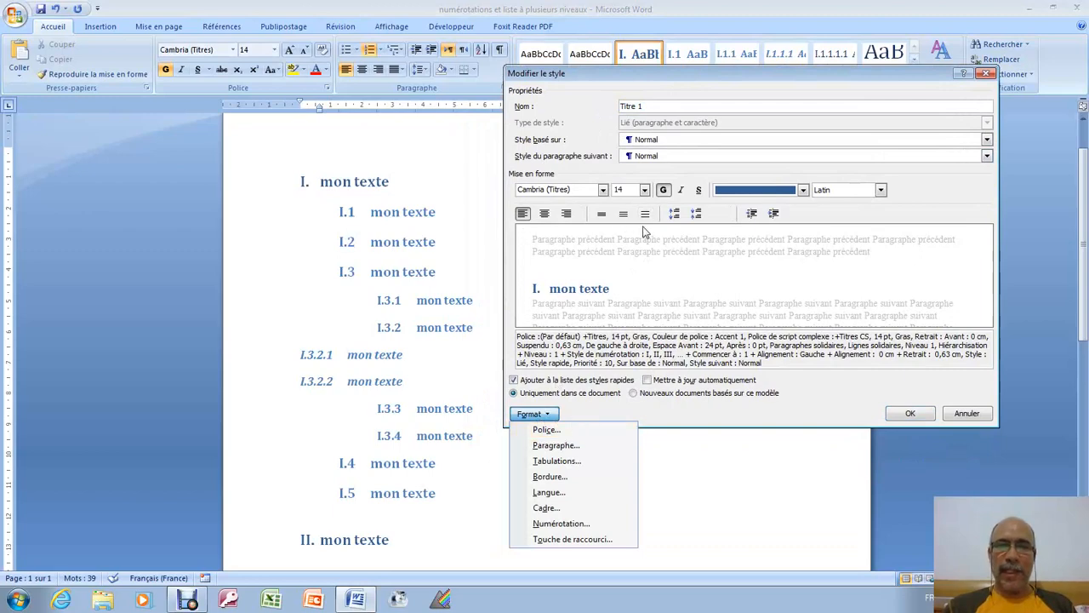
left_click(691, 175)
left_click(803, 190)
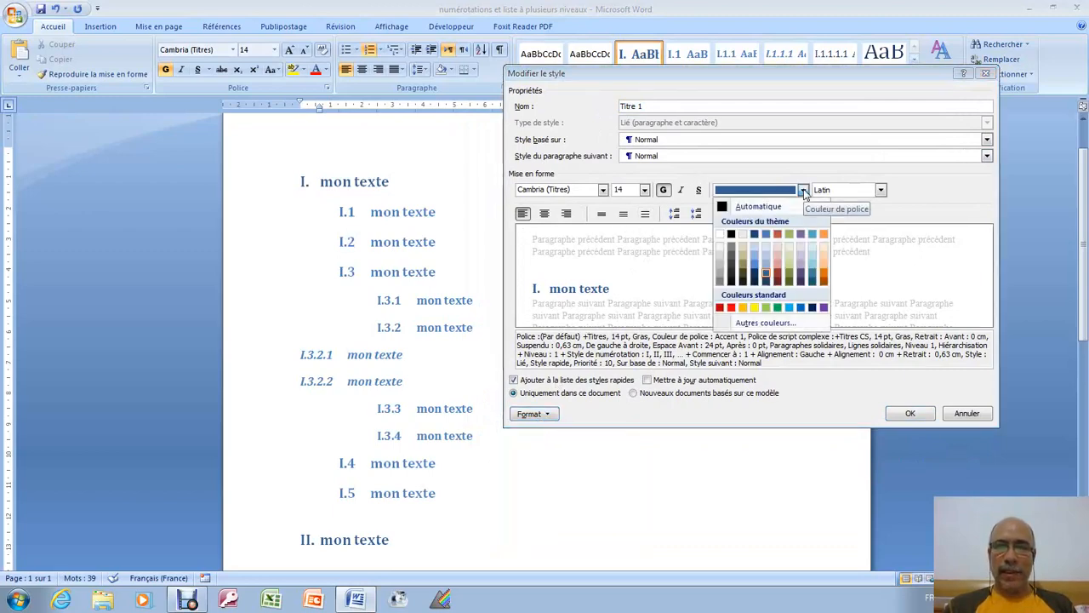
left_click(730, 308)
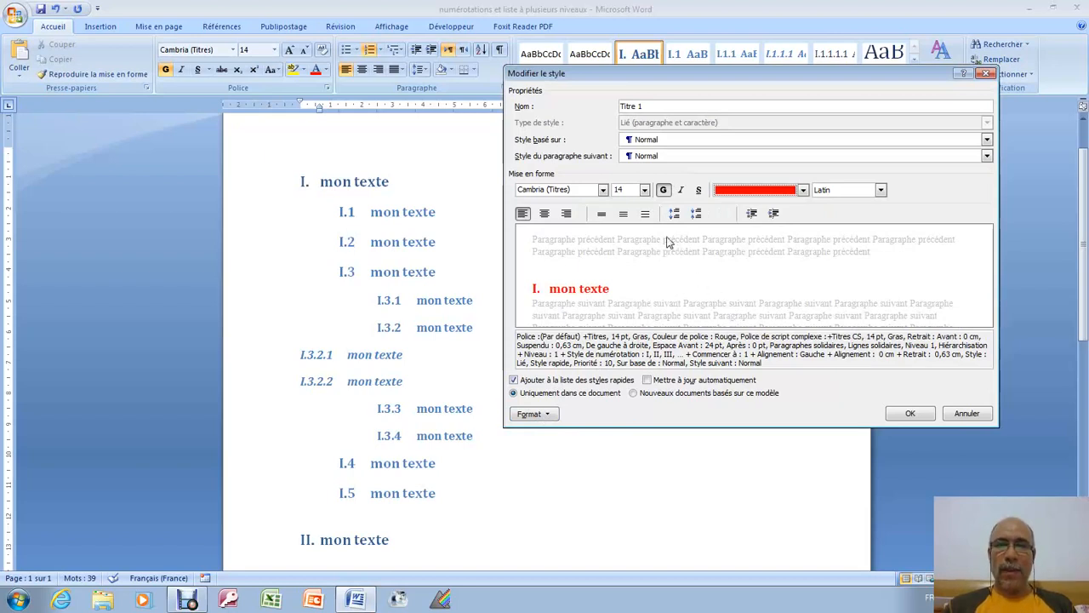
left_click(681, 190)
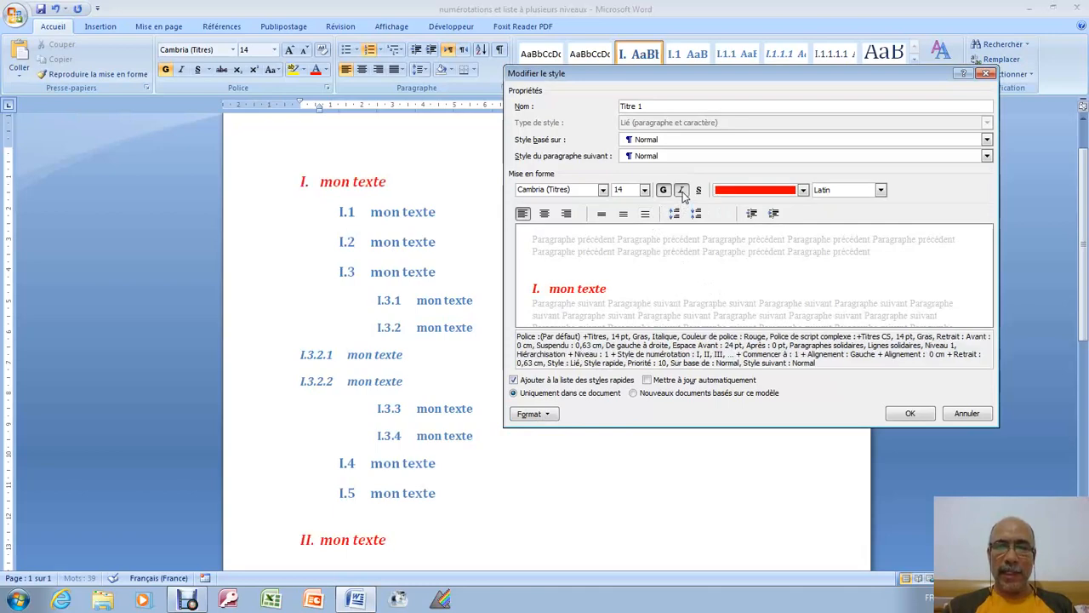
left_click(697, 192)
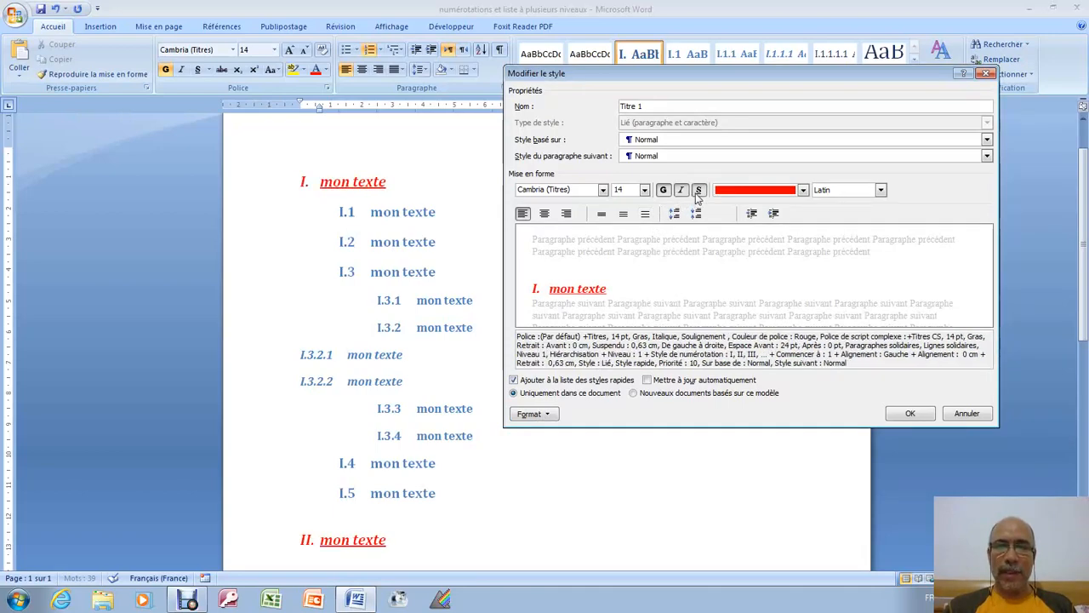
left_click(910, 412)
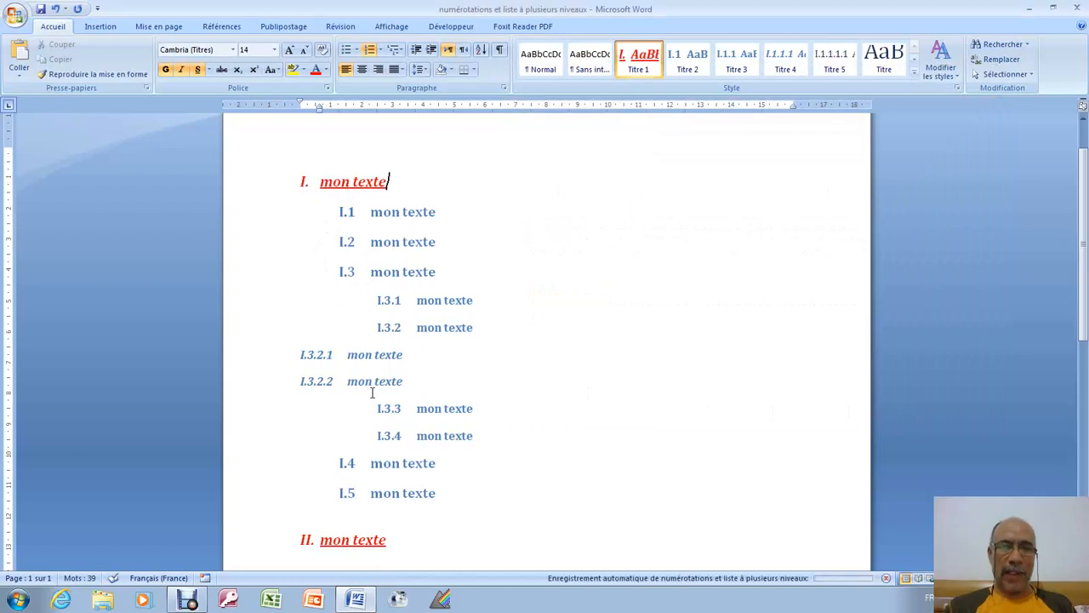
Edit the Titre 2 style to use the standard green font colour (Vert) and a 9 pt font size.
left_click(371, 213)
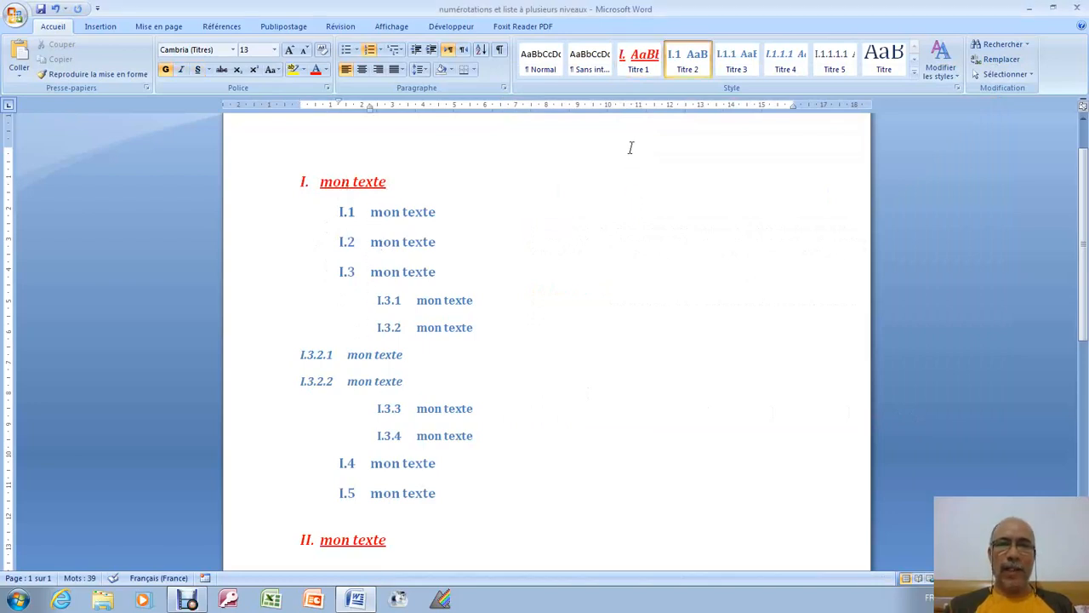
right_click(689, 59)
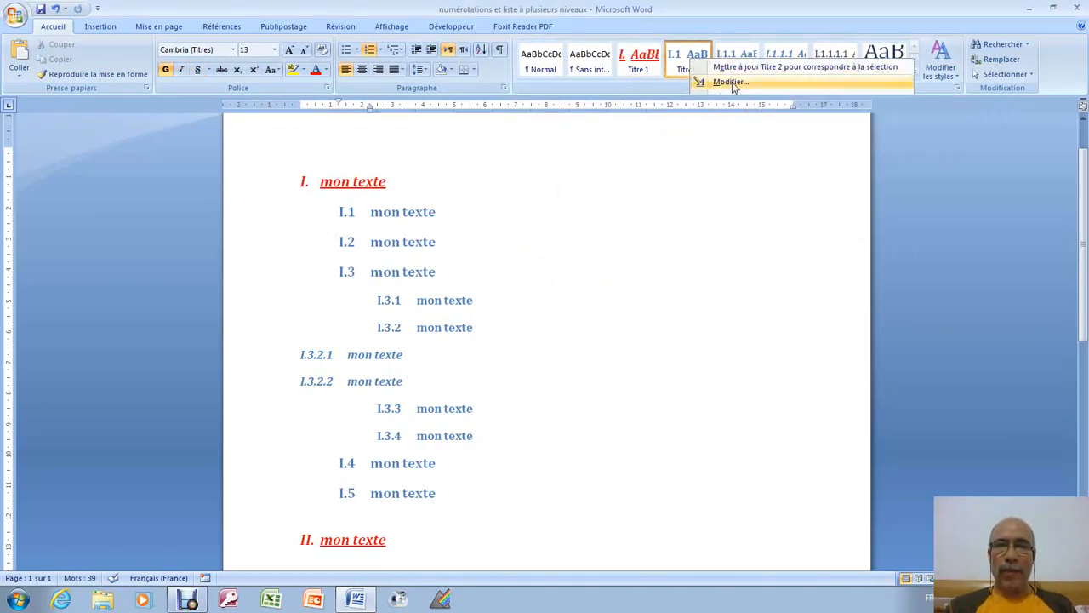
left_click(711, 81)
left_click(803, 191)
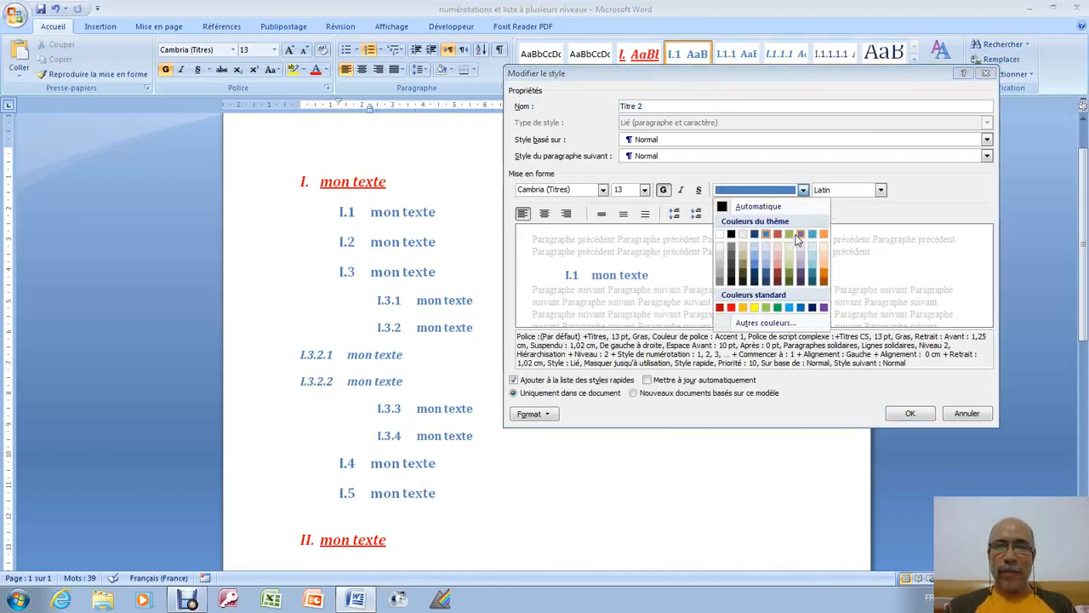
left_click(779, 308)
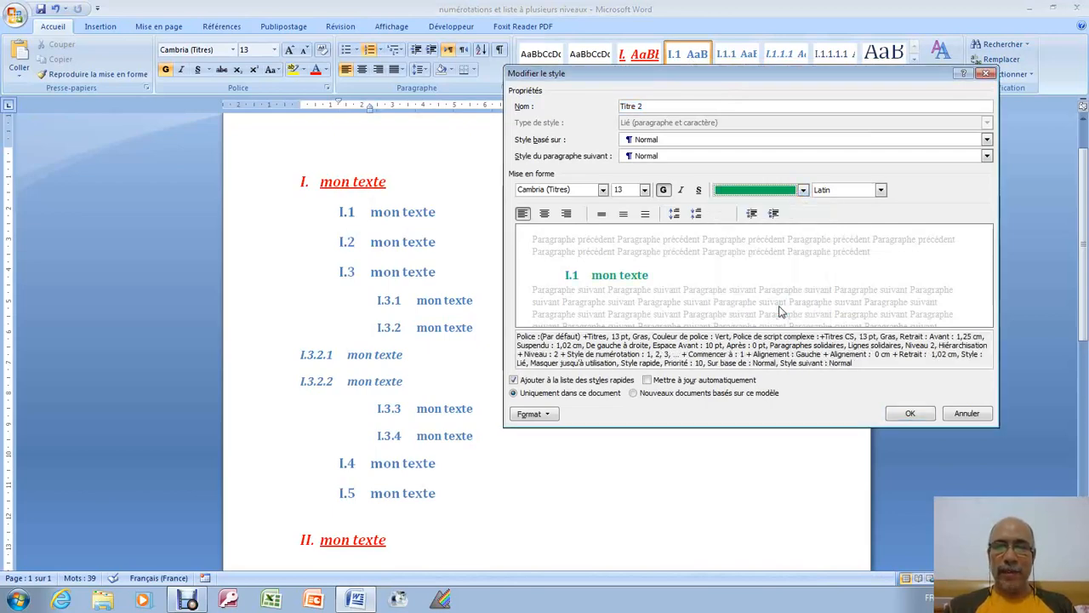
left_click(644, 190)
left_click(625, 212)
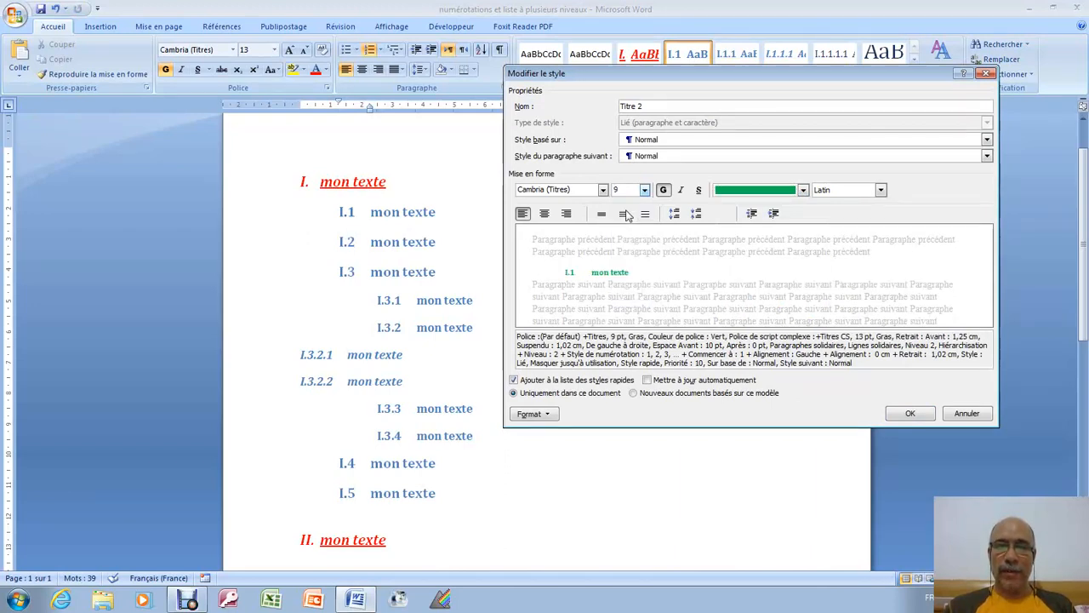
Set the Titre 2 style's character spacing to Étendu by 1,5 pt and apply the style changes.
left_click(533, 413)
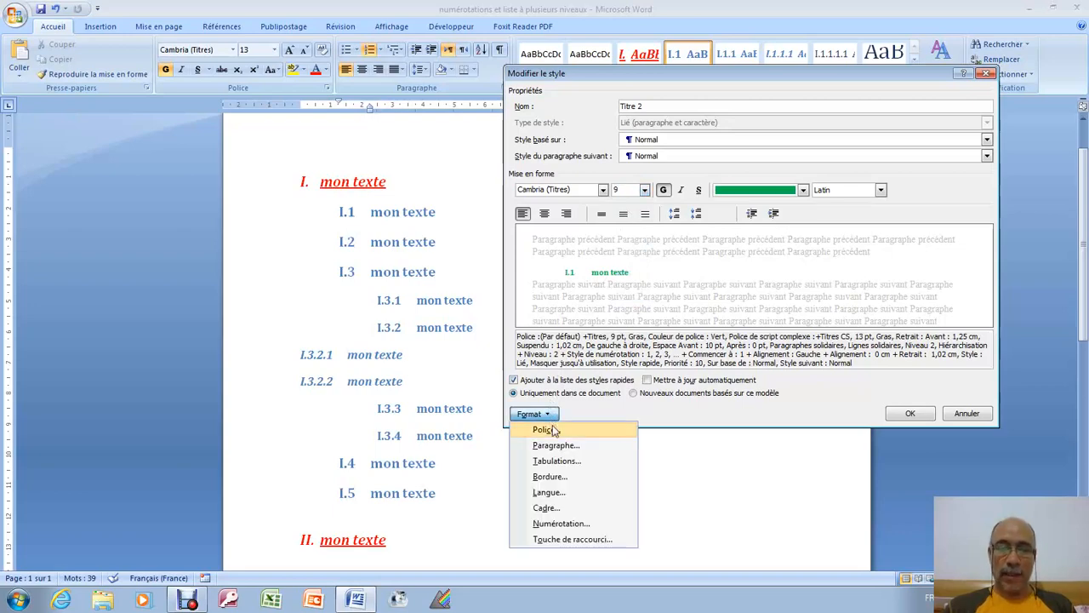
left_click(555, 435)
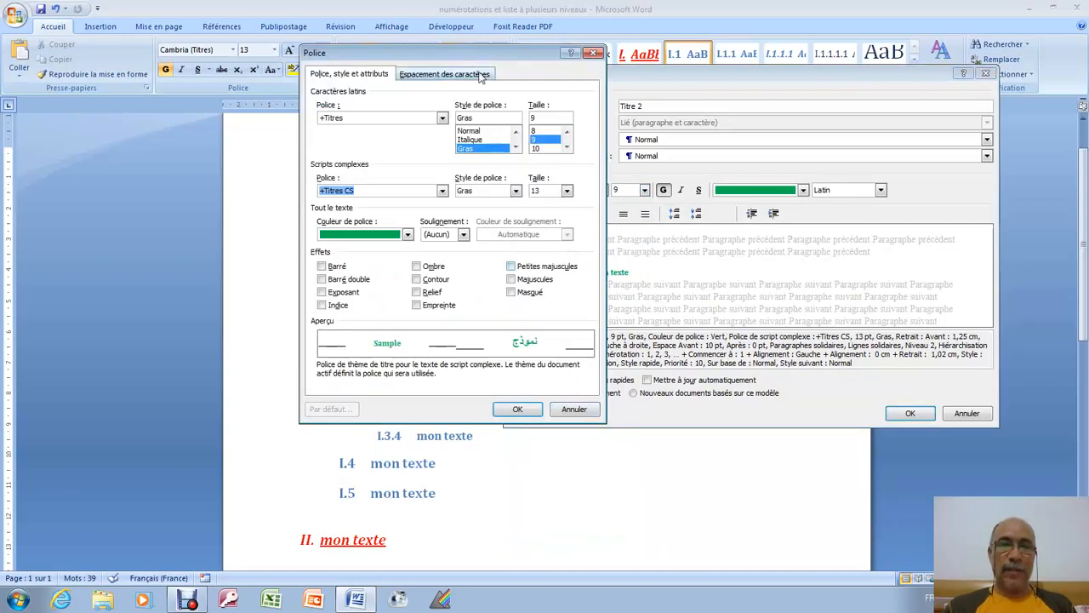
left_click_drag(501, 60, 832, 68)
left_click(794, 86)
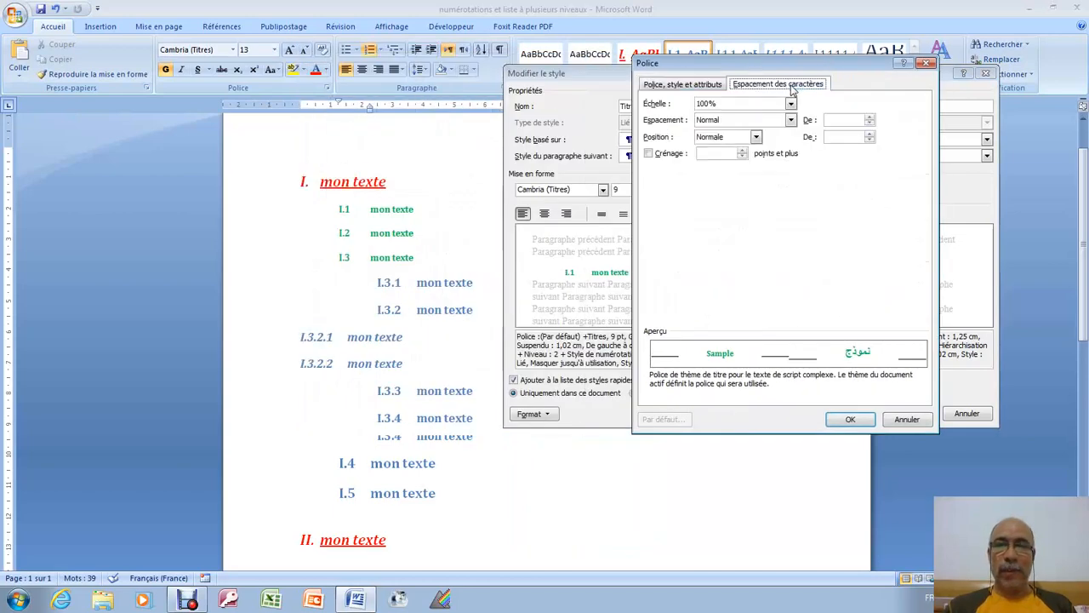
left_click(791, 122)
left_click(707, 141)
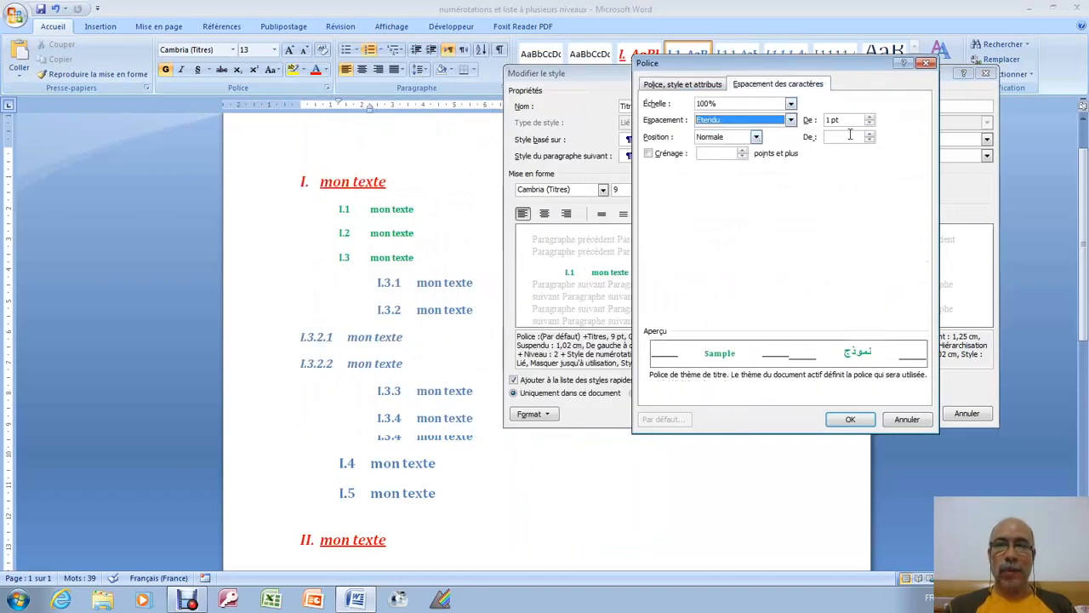
left_click(868, 117)
left_click(869, 118)
left_click(869, 117)
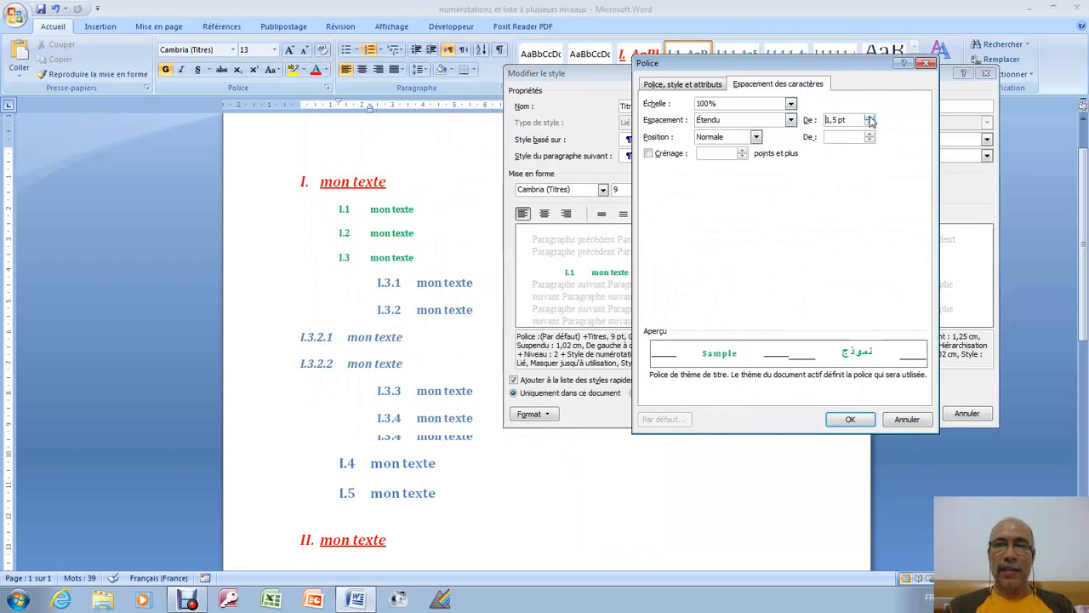
left_click(850, 419)
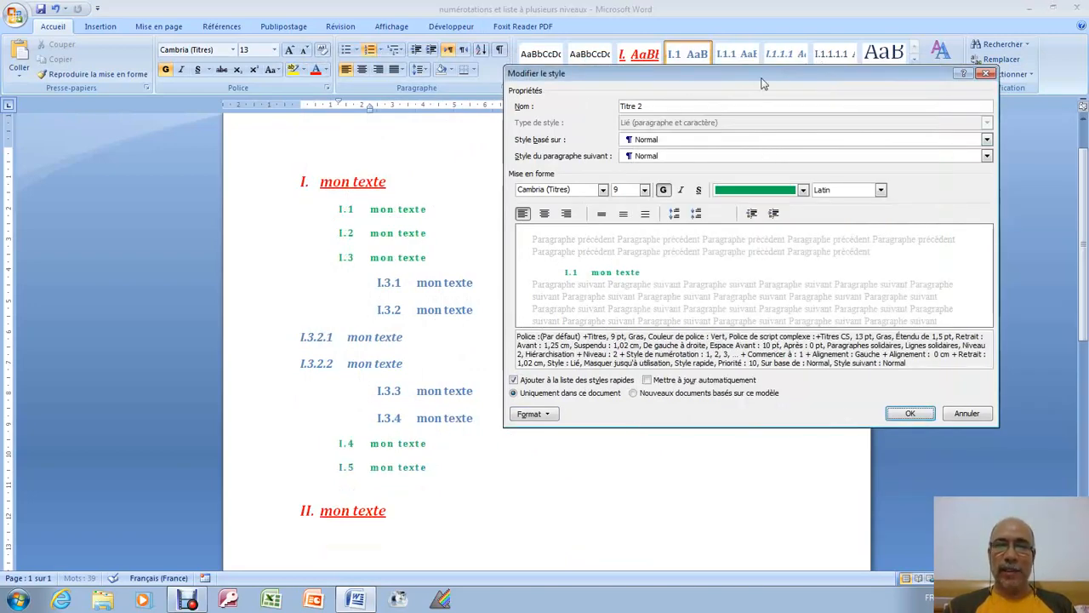
left_click_drag(762, 79, 759, 102)
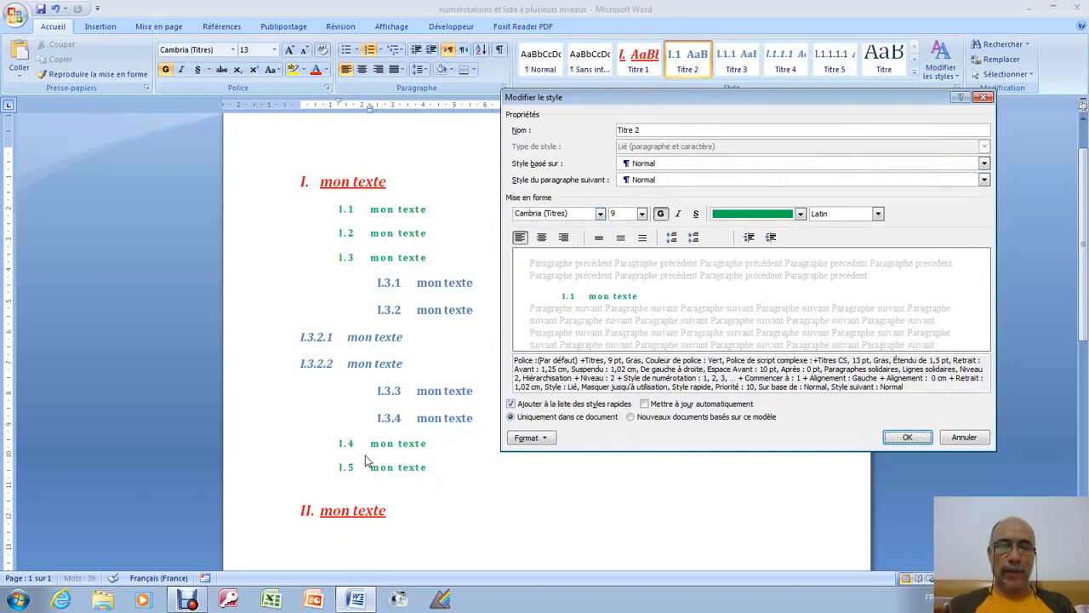
left_click(909, 438)
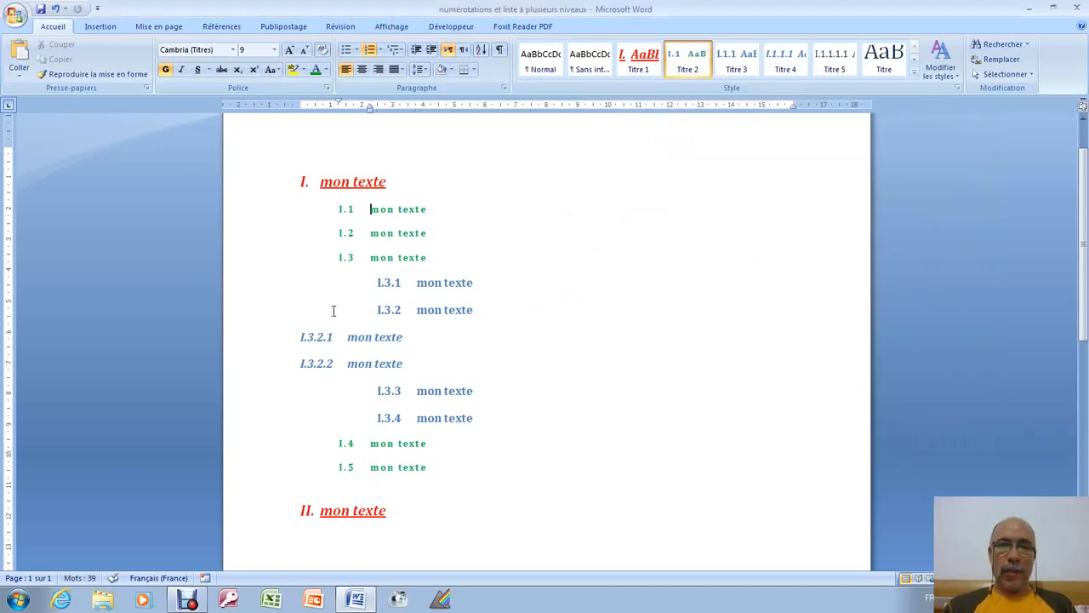
Modify the Titre 3 style to use a darker orange theme font colour (Accent 6) and an 8 pt font size.
left_click(347, 337)
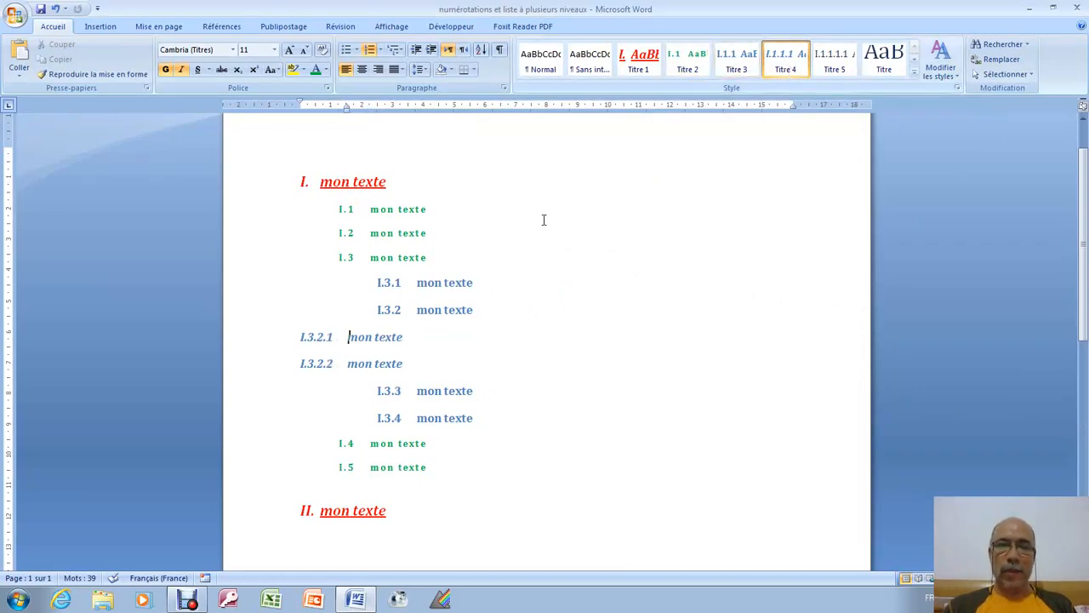
left_click(417, 285)
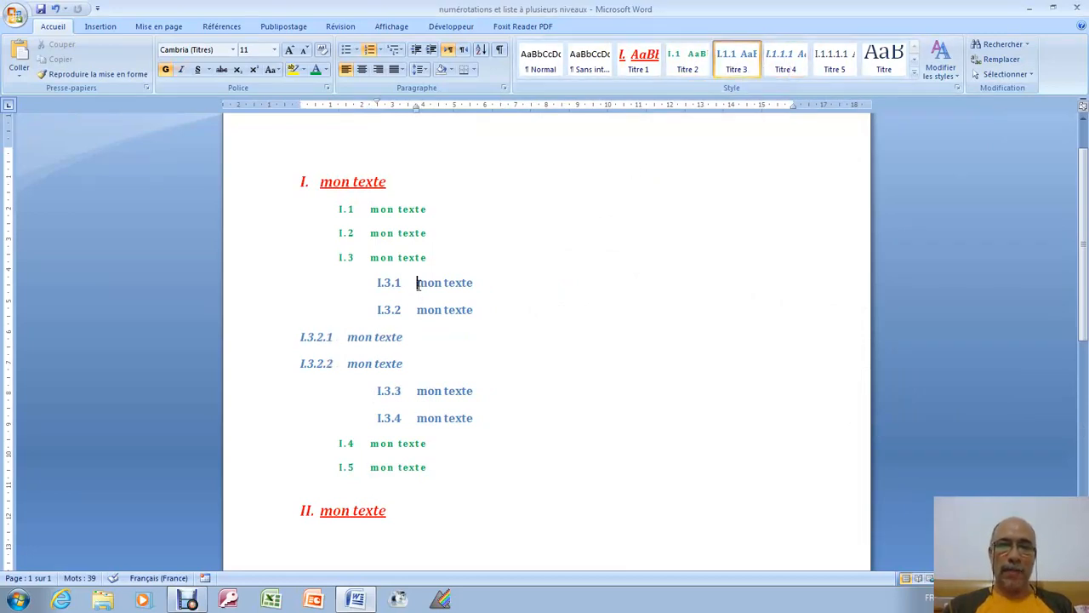
right_click(746, 64)
left_click(784, 86)
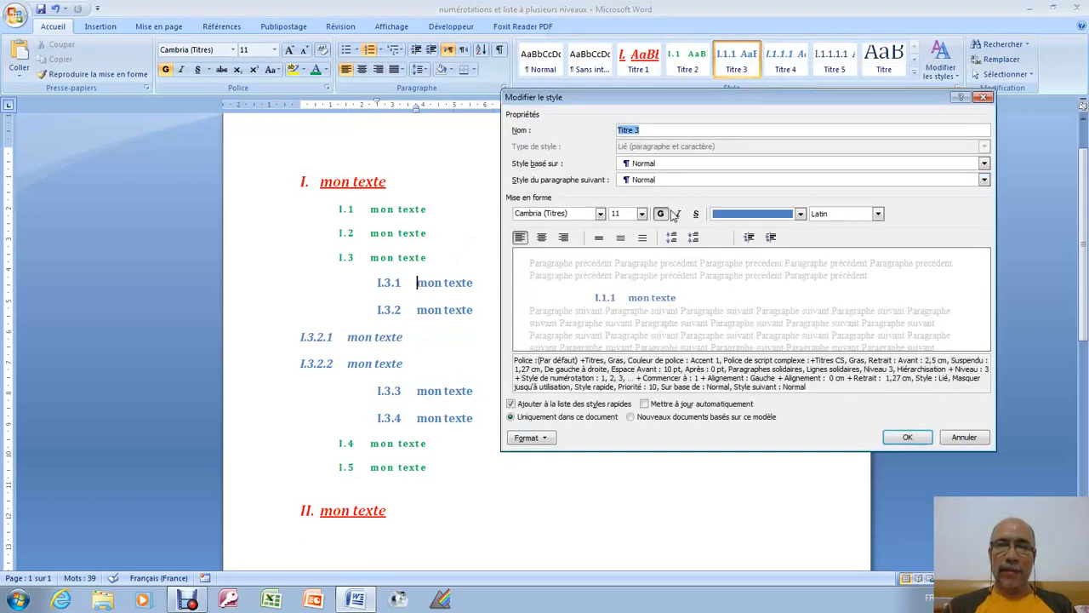
left_click(801, 214)
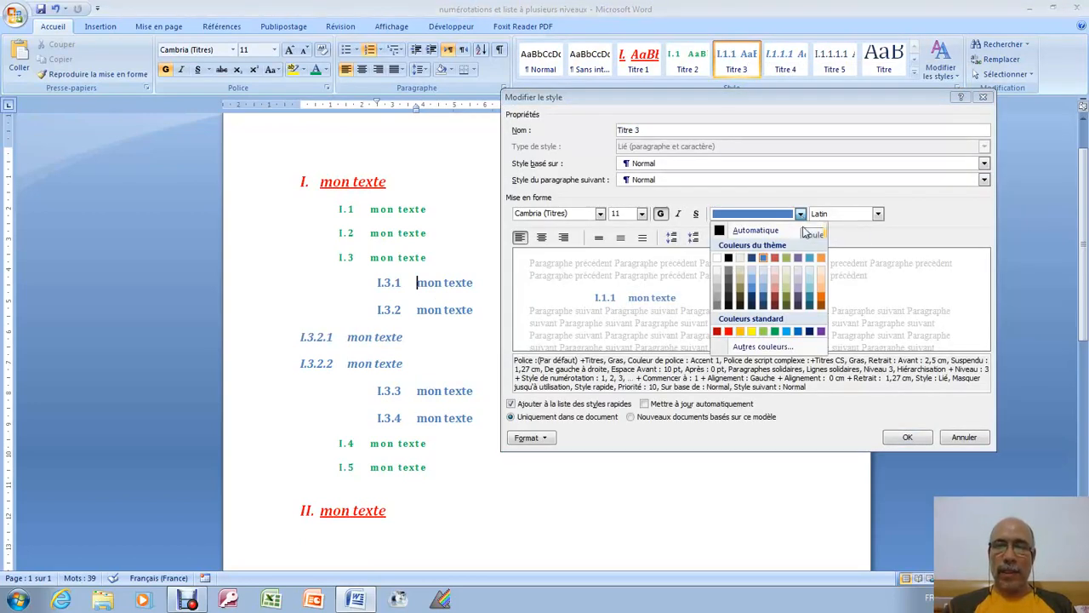
left_click(821, 299)
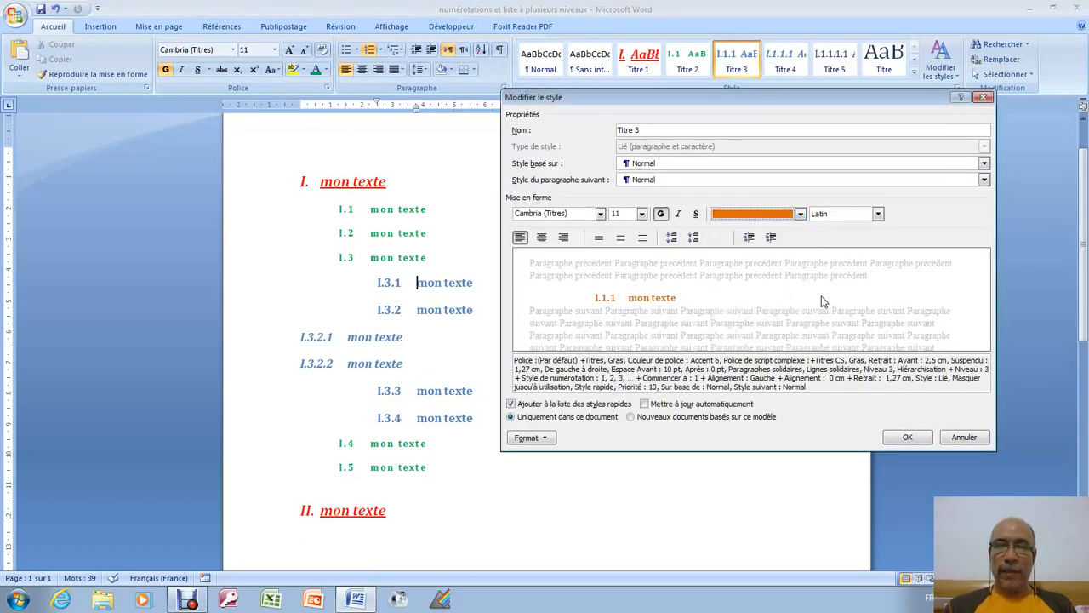
left_click(643, 214)
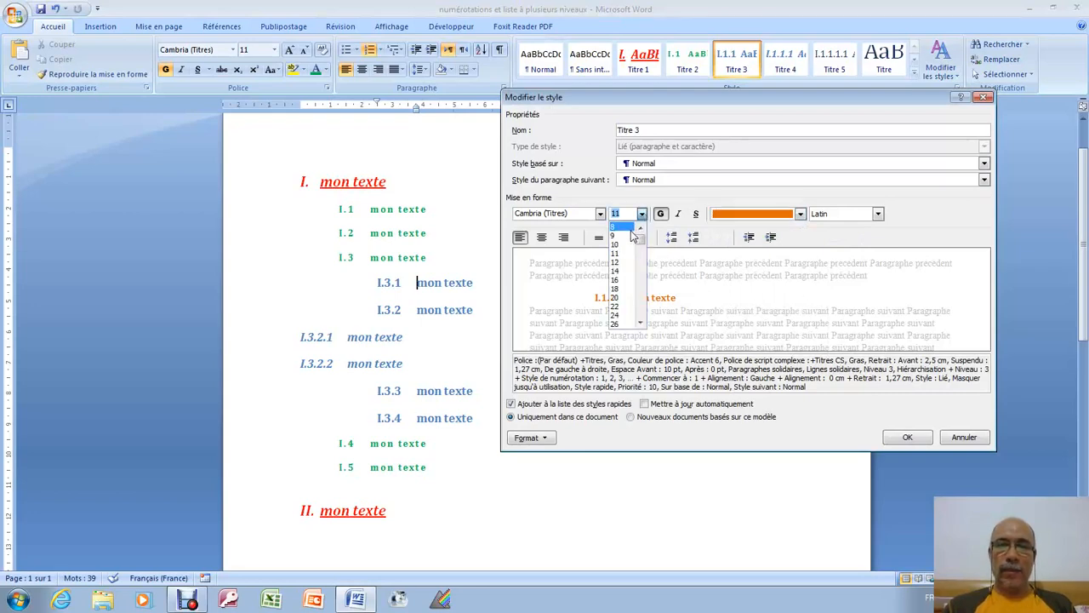
left_click(630, 227)
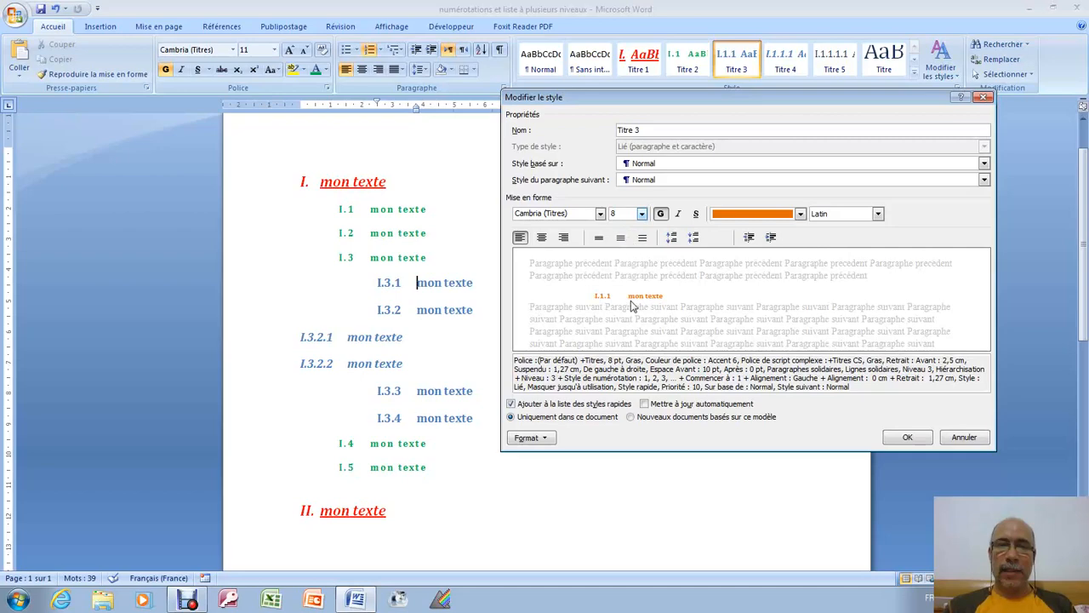
left_click(543, 438)
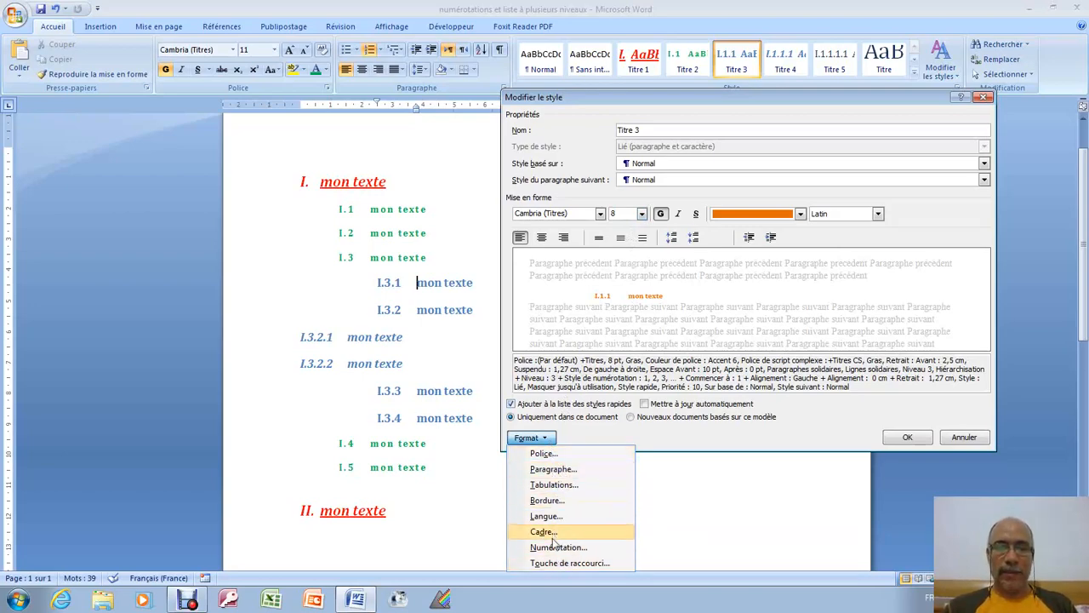
left_click(708, 440)
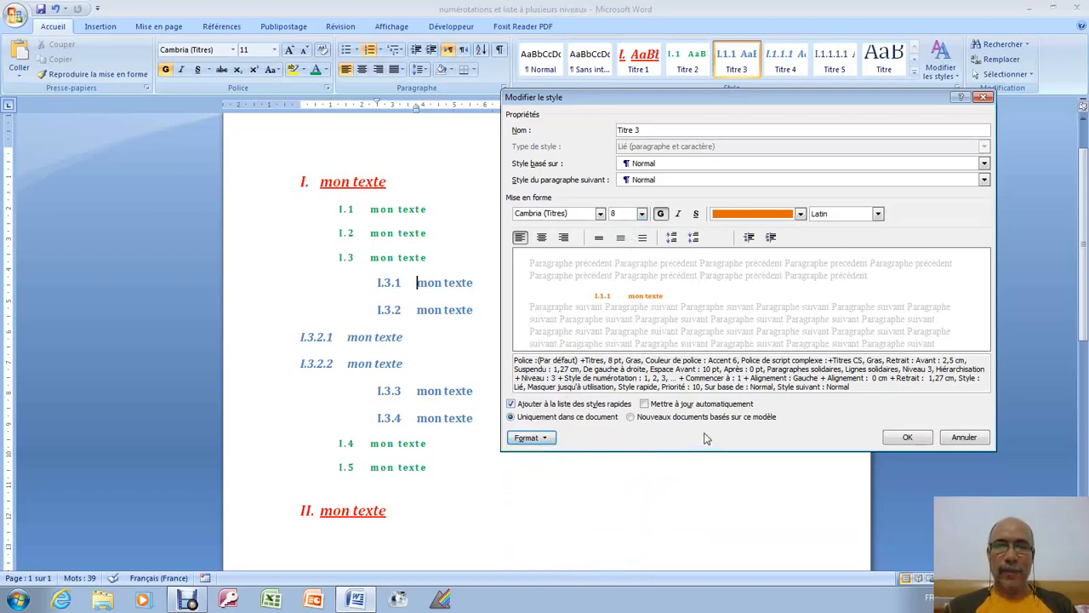
left_click(912, 435)
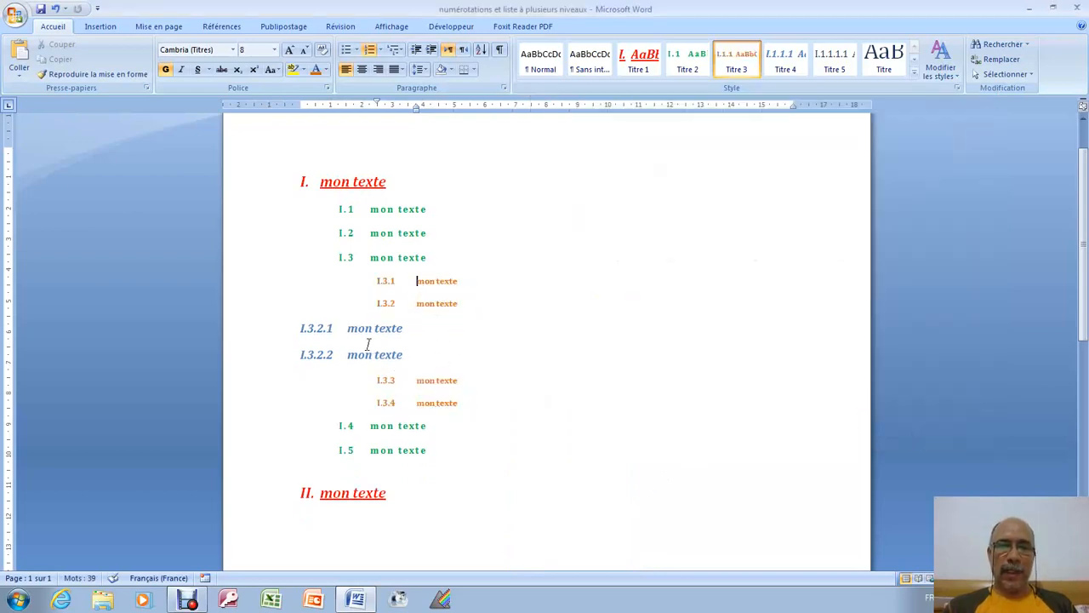
Modify the Titre 4 style to use the Automatique font colour.
right_click(791, 64)
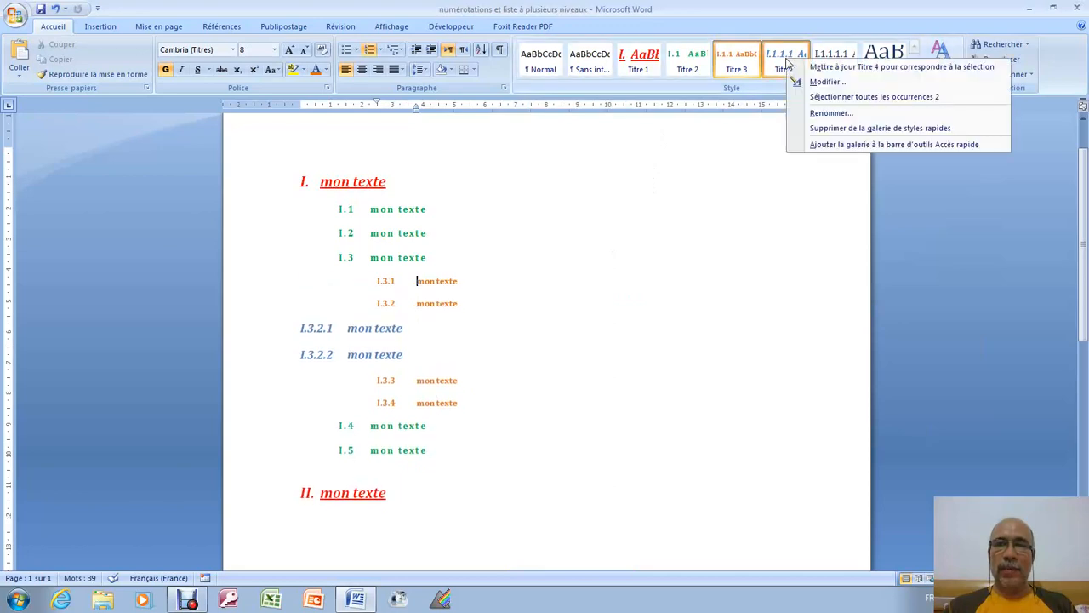
left_click(825, 82)
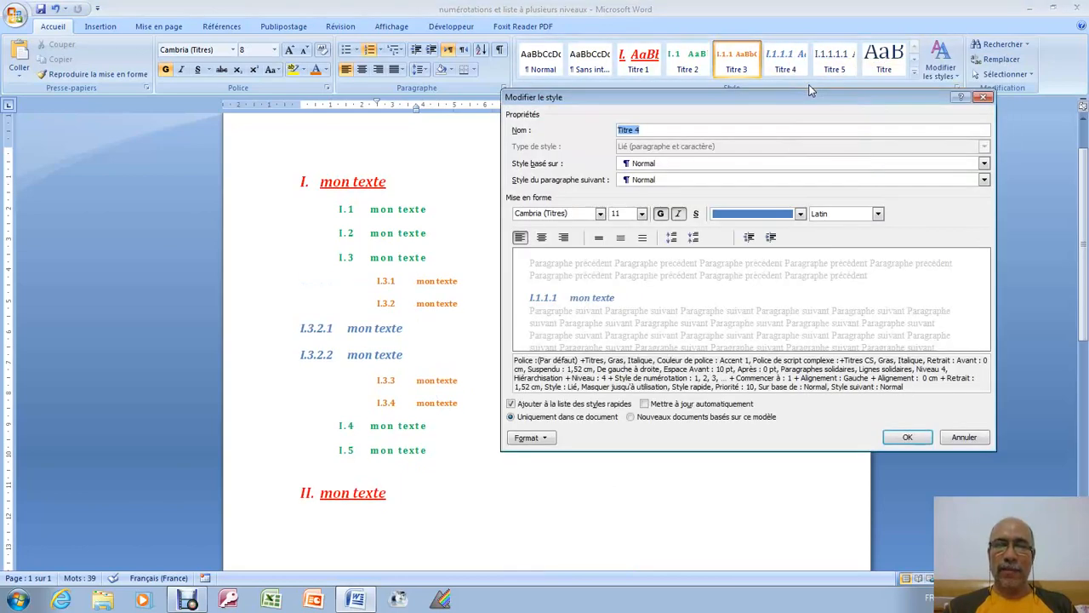
left_click(800, 214)
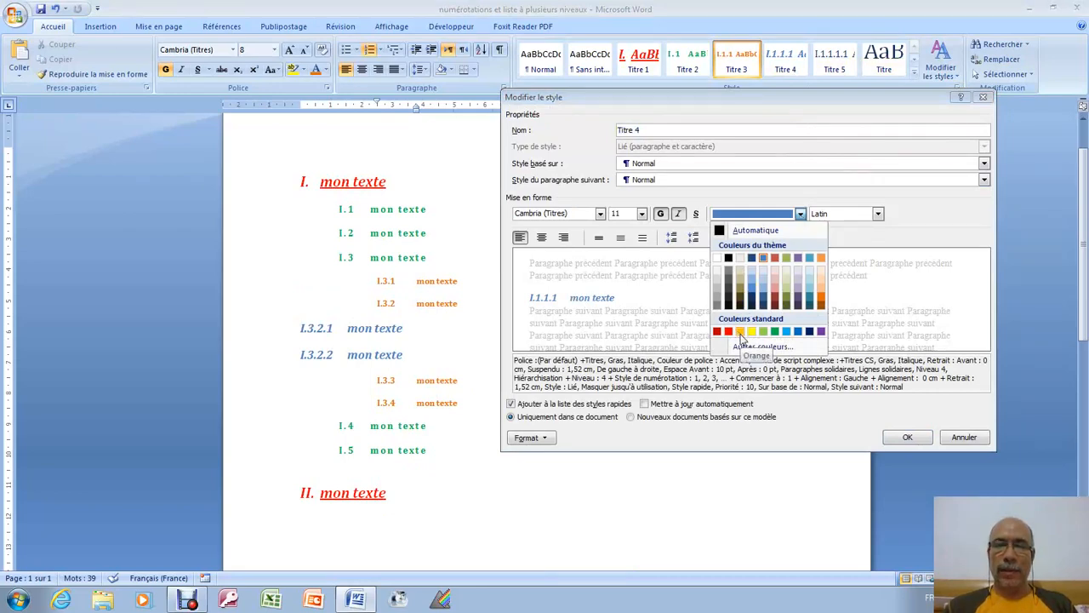
left_click(720, 232)
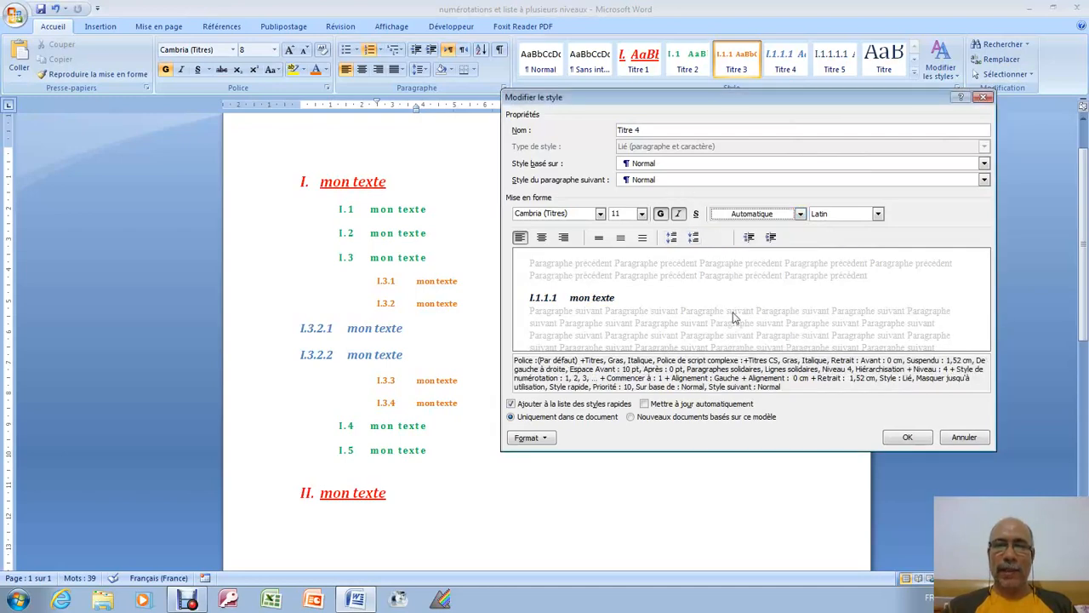
left_click(905, 437)
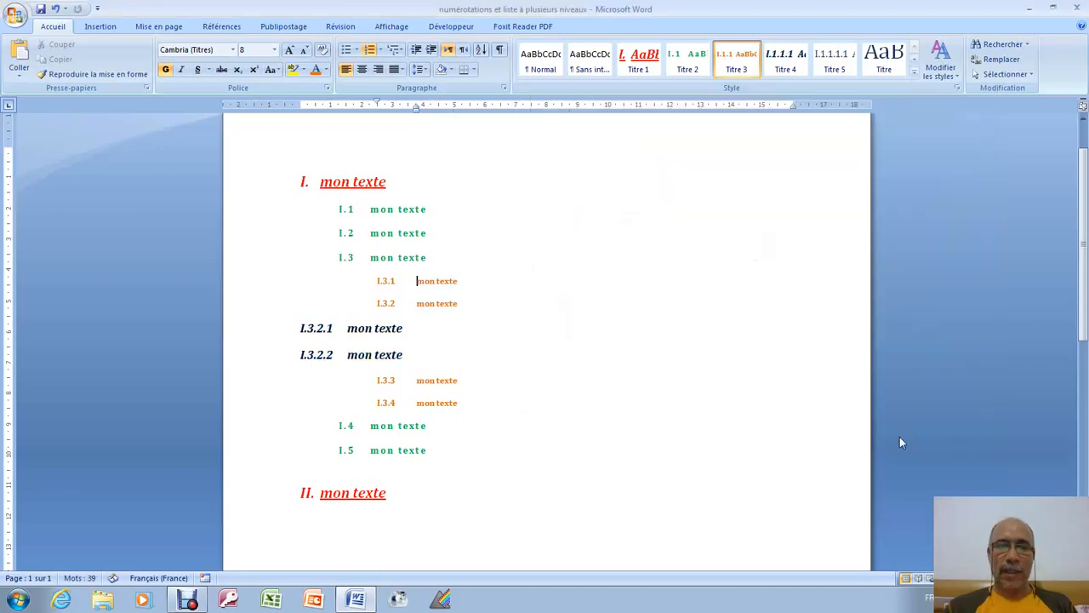
right_click(737, 60)
left_click(773, 80)
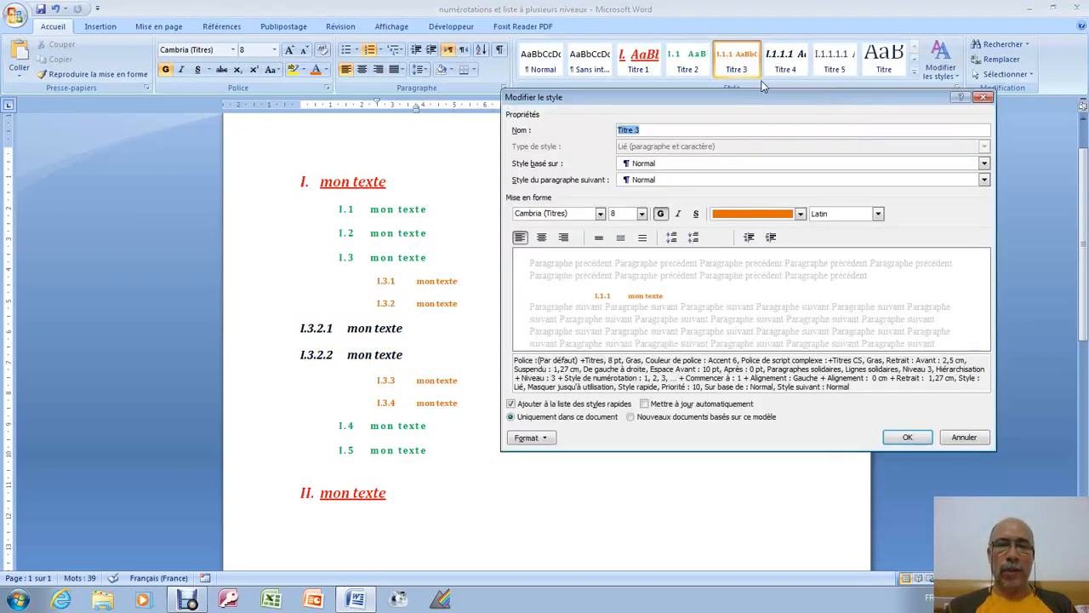
left_click(771, 239)
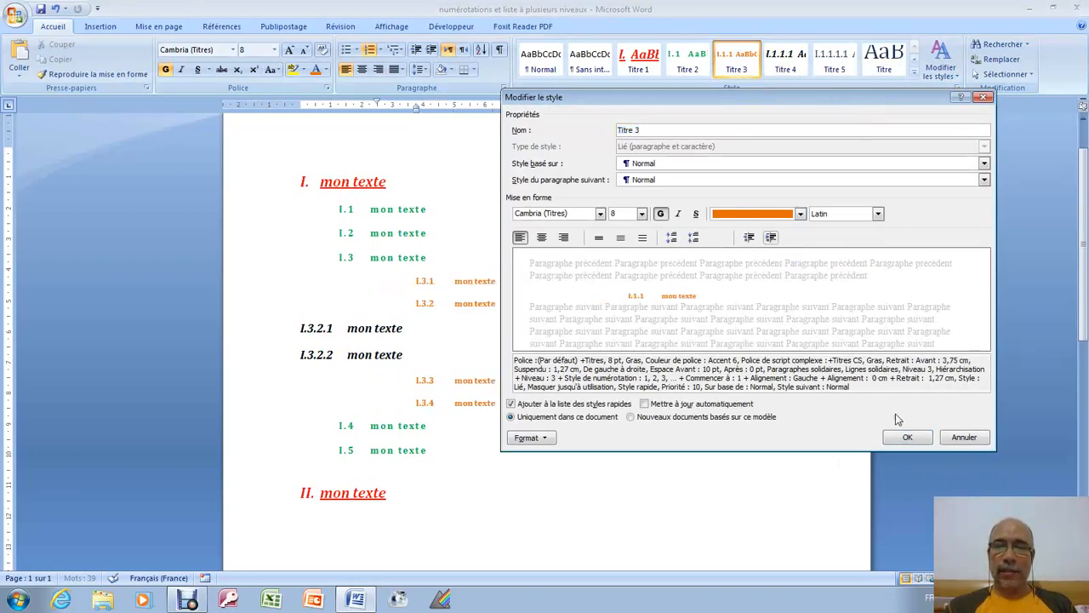
left_click(980, 441)
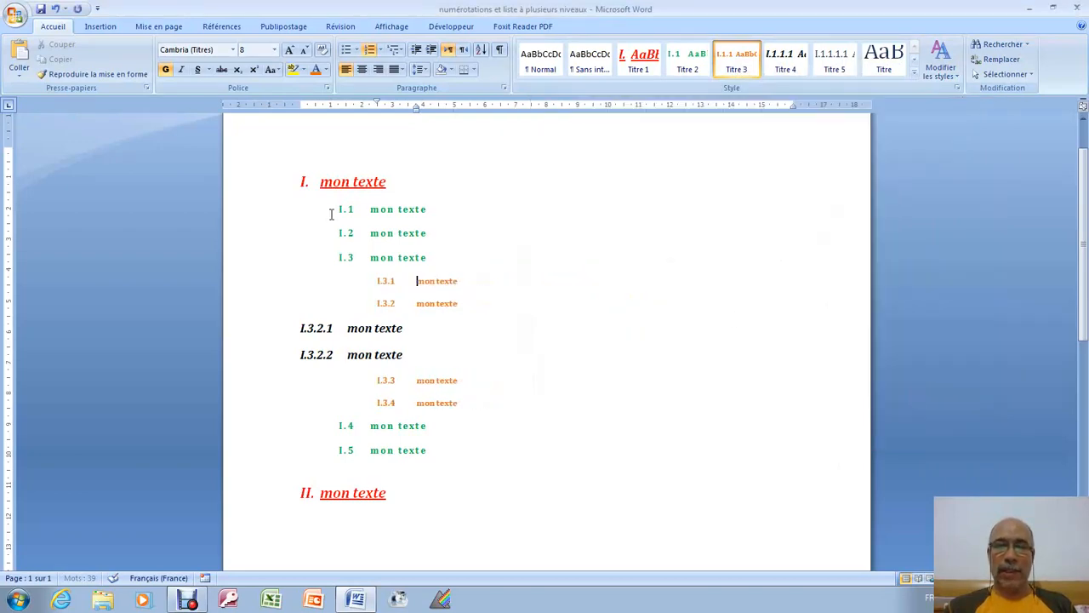
Modify the Titre 4 style to increase its left indent by three levels, to 3,75 cm.
left_click(402, 336)
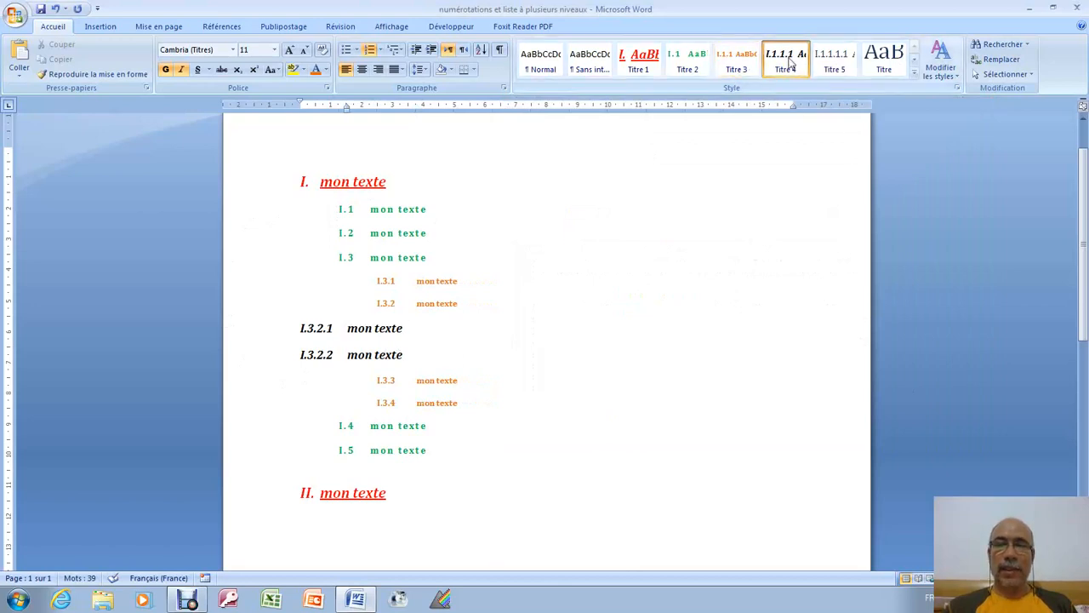
left_click(391, 181)
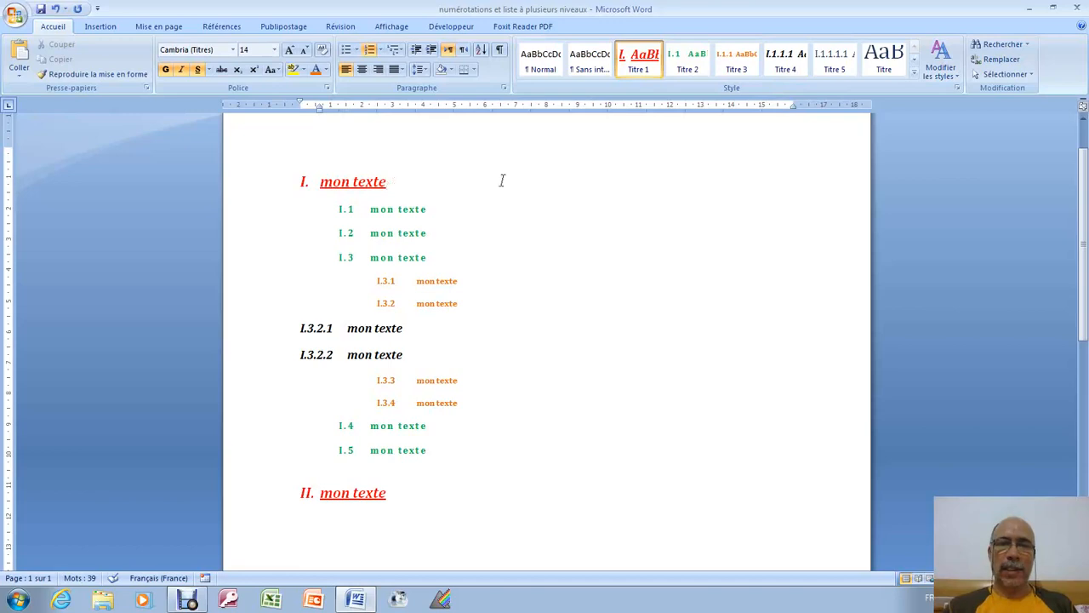
right_click(787, 59)
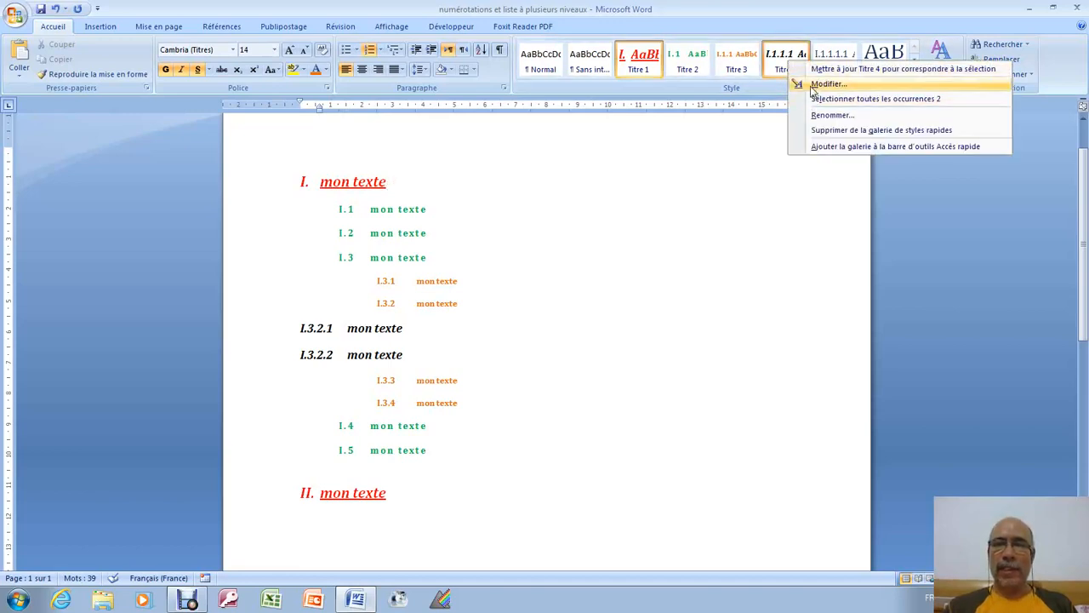
left_click(814, 86)
left_click(771, 238)
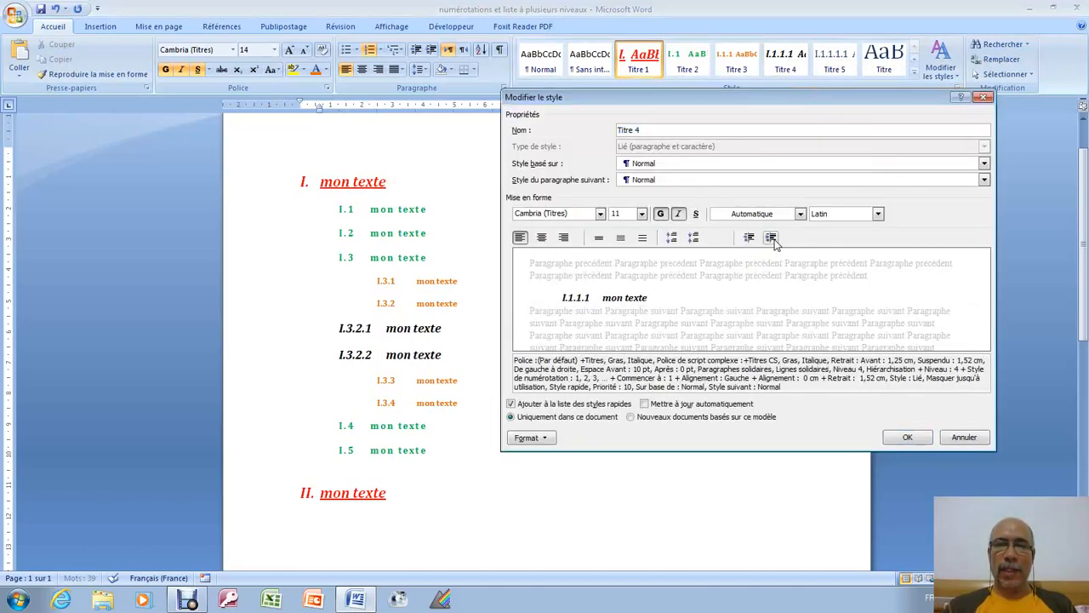
left_click(771, 238)
left_click(771, 239)
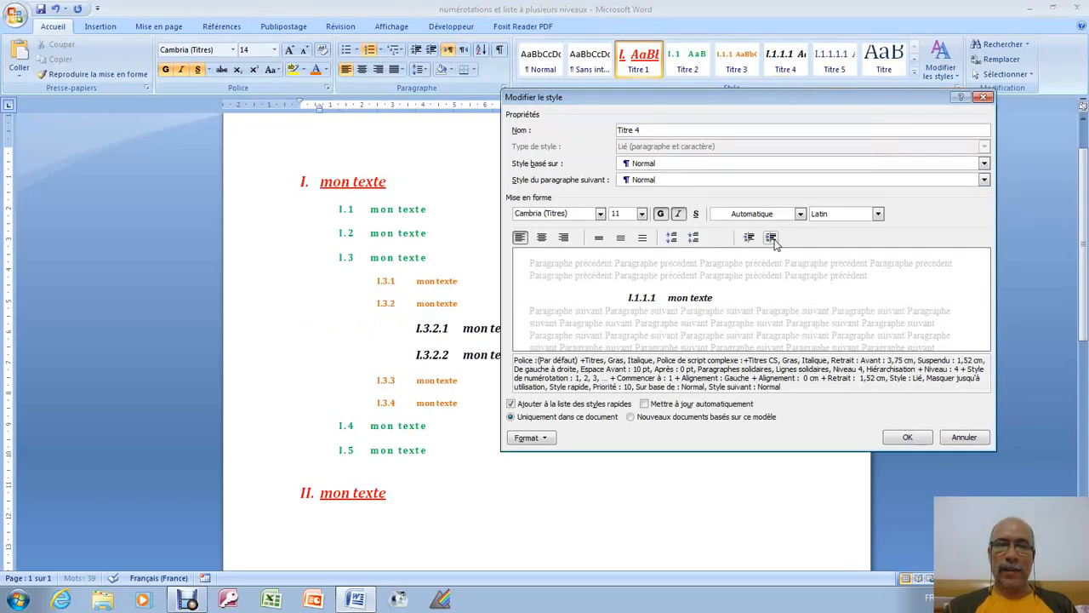
left_click(909, 437)
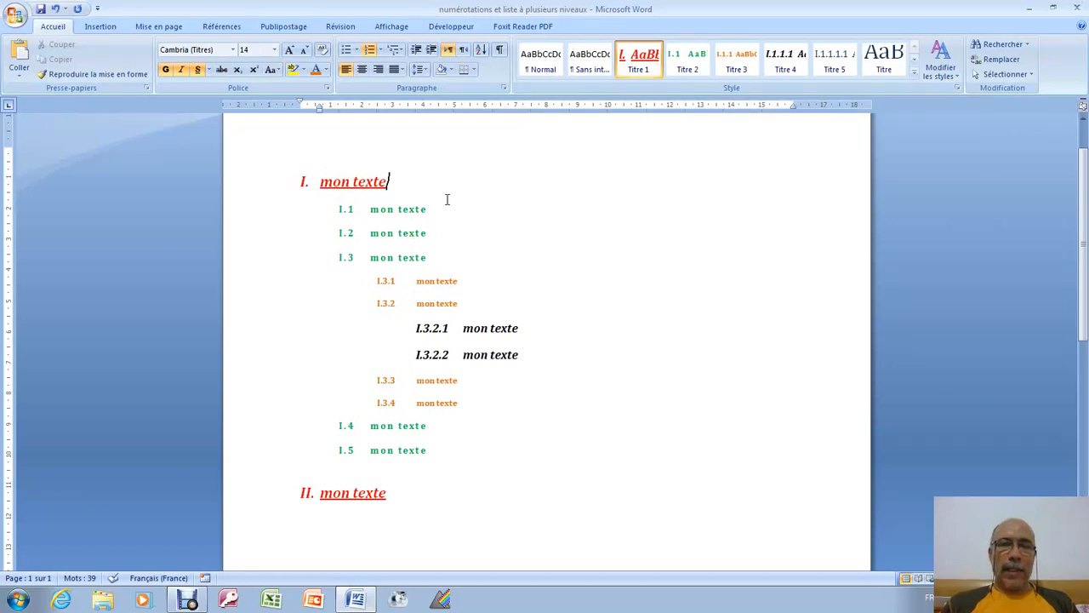
Close the current document and open the document NUMEROTATION - LISTE A PLUSIEURS NIVEAUX.
left_click(1079, 8)
left_click(544, 334)
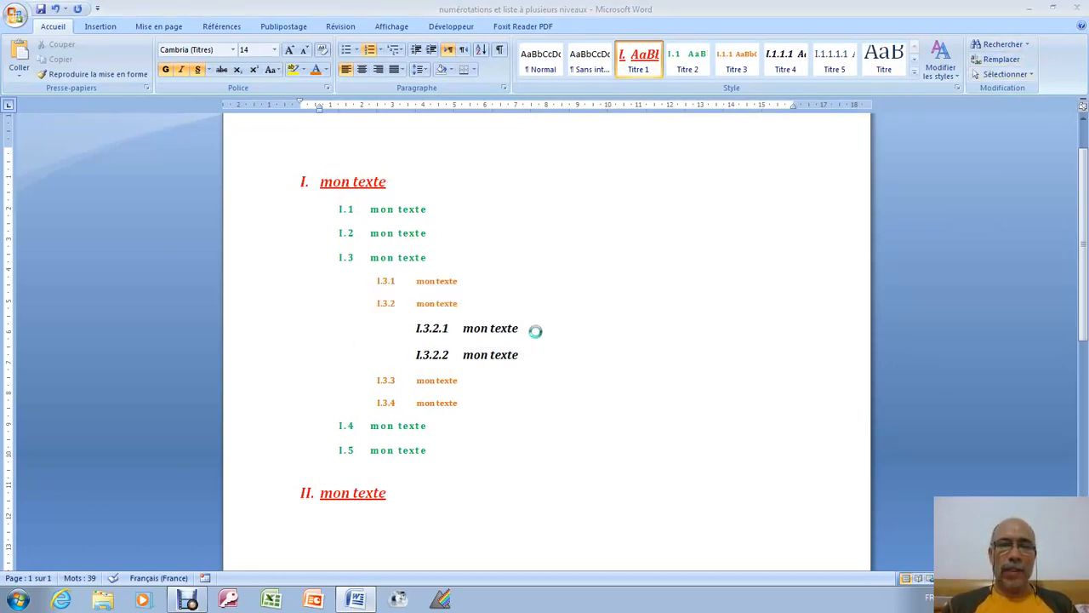
double_click(31, 387)
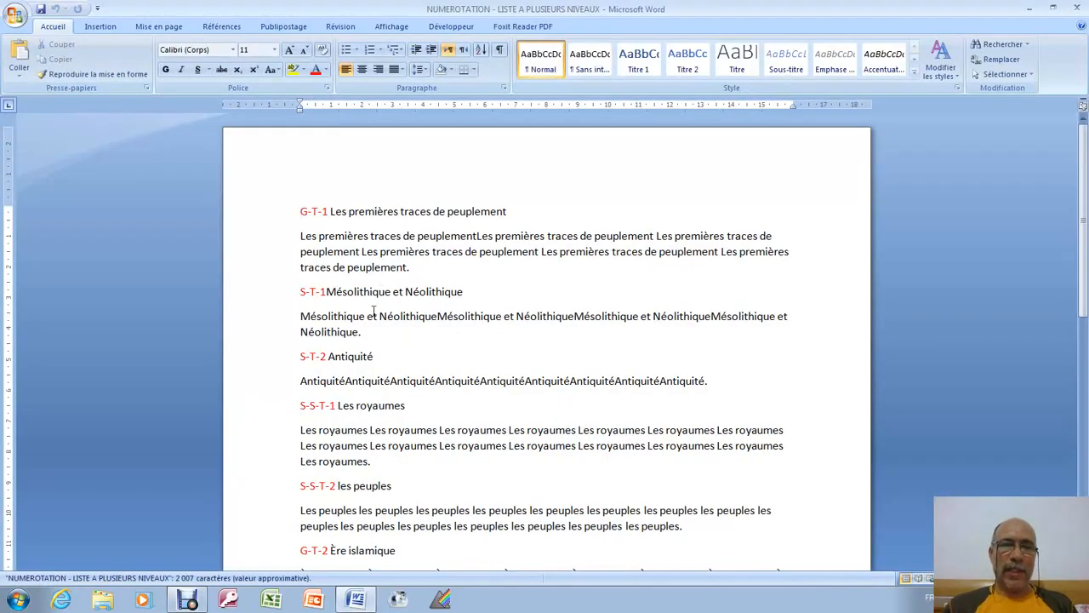
Delete the G-T-1 marker in front of the heading "Les premières traces de peuplement".
scroll(545, 340, "down", 3)
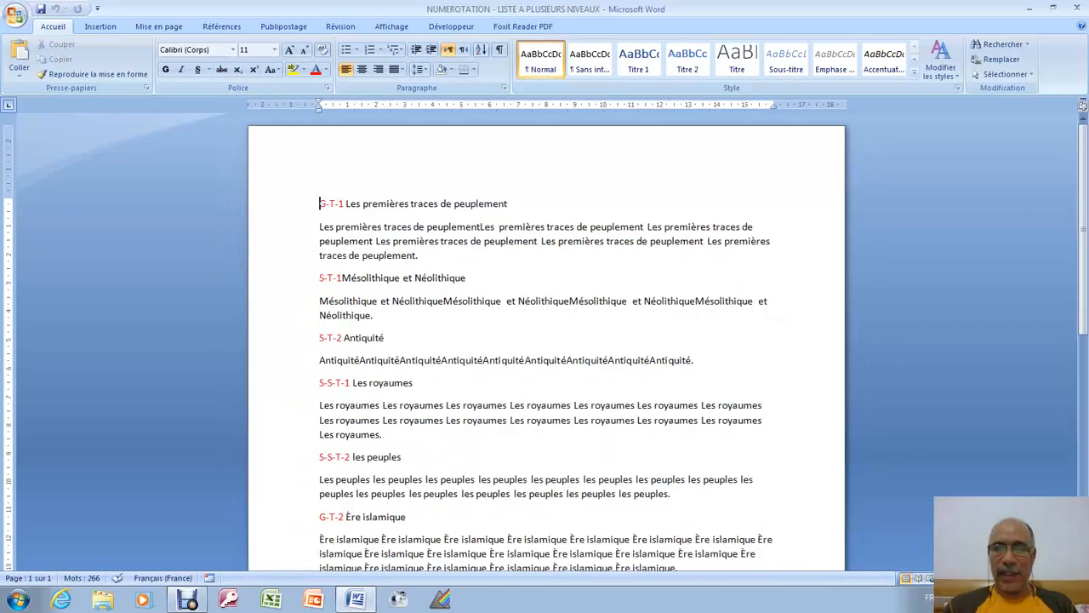
scroll(324, 341, "down", 1)
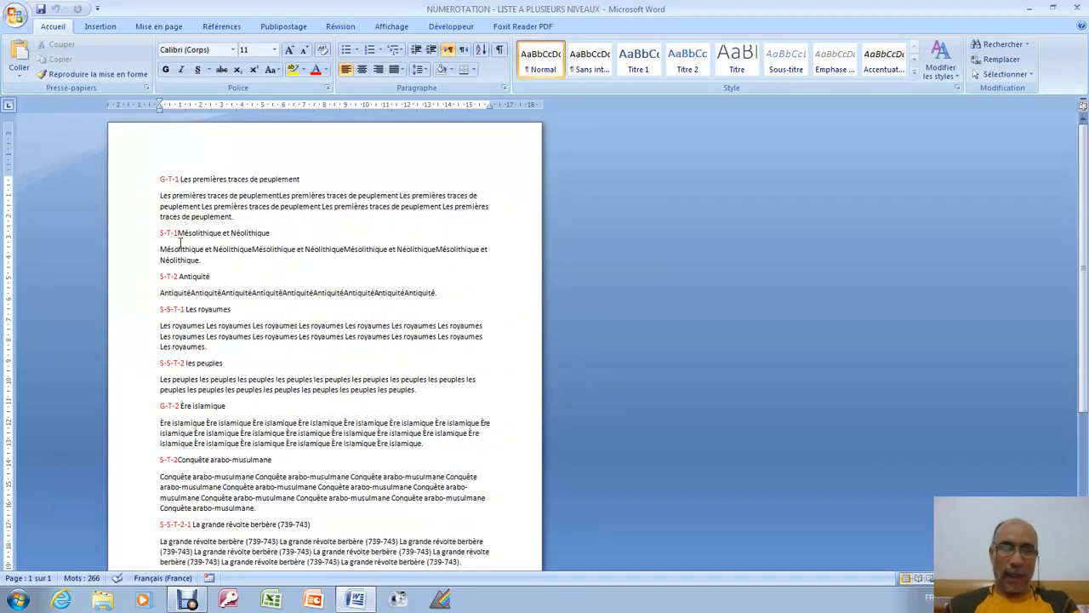
key("BackSpace")
key("BackSpace")
key("BackSpace")
key("BackSpace")
key("BackSpace")
key("BackSpace")
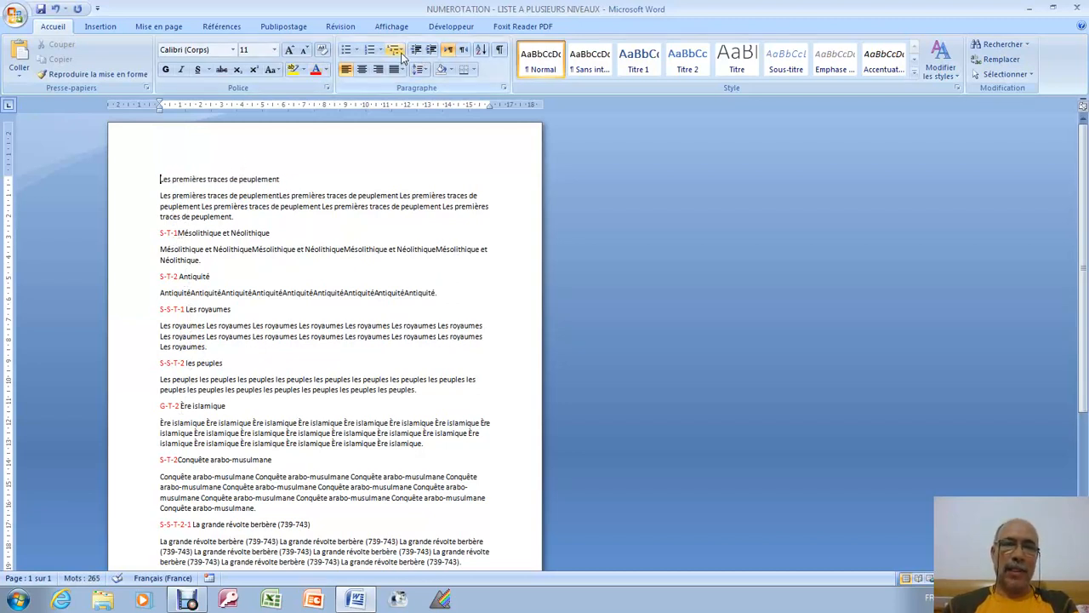
Apply the multilevel list format "1 Titre 1, 1.1 Titre 2, 1.1.1 Titre 3" to the heading "Les premières traces de peuplement".
left_click(396, 50)
mouse_move(525, 182)
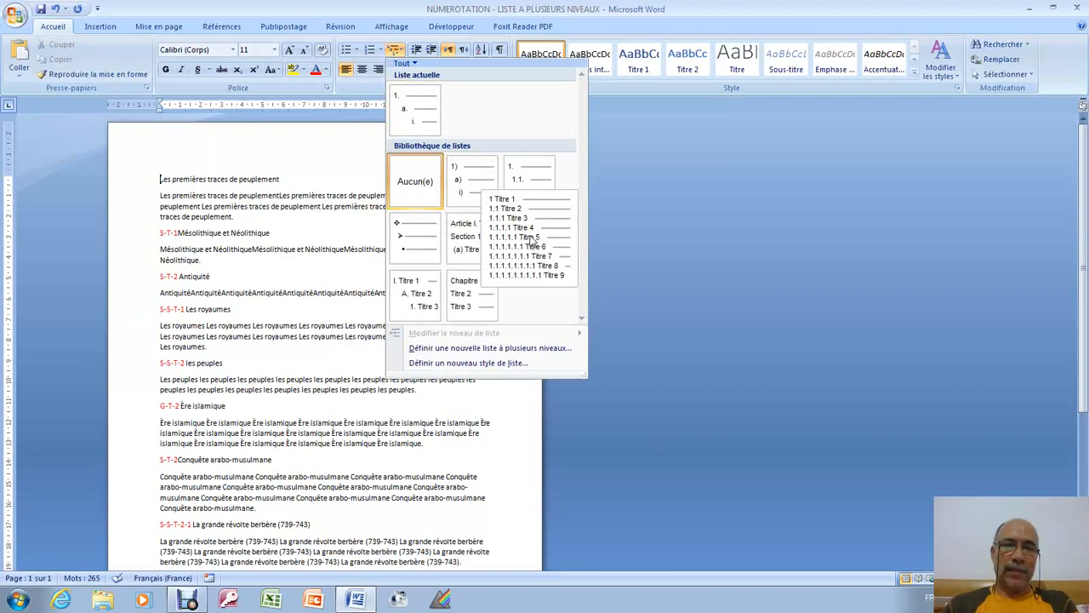
left_click(529, 240)
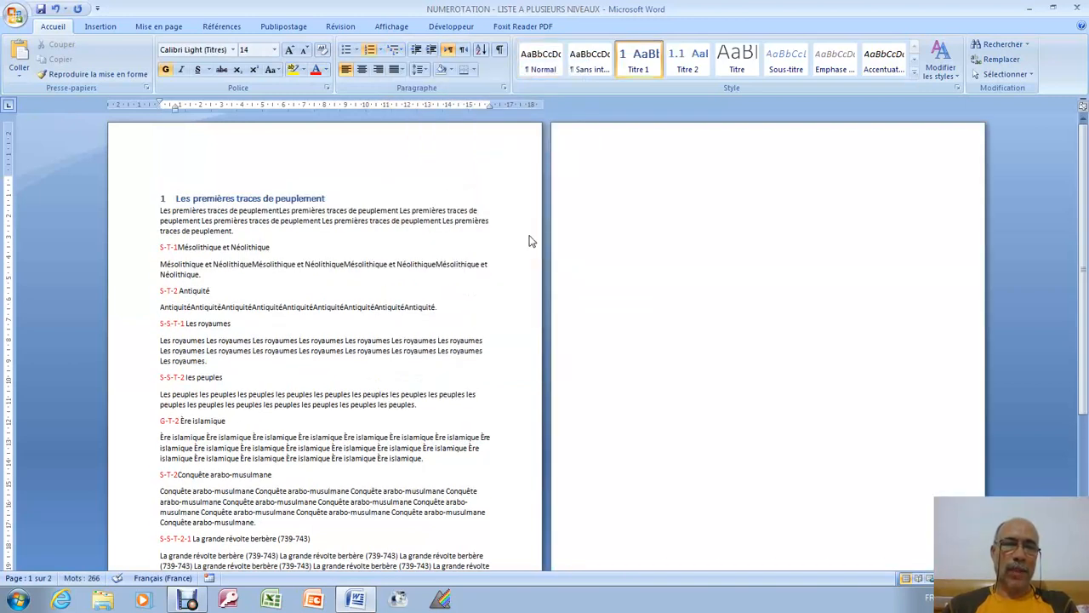
Remove the G-T-2 marker from the "Ère islamique" heading and apply the Titre 1 style to it.
left_click(181, 420)
key("BackSpace")
key("BackSpace")
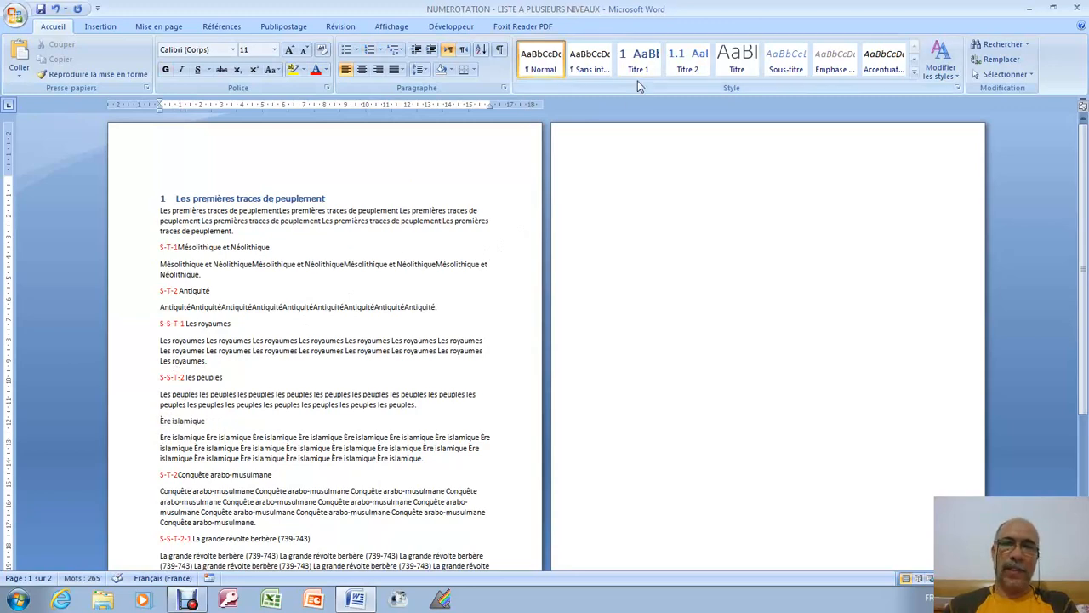
left_click(638, 60)
Remove the S-T-1 marker from the "Mésolithique et Néolithique" heading and apply the Titre 2 style to it.
scroll(478, 334, "down", 5)
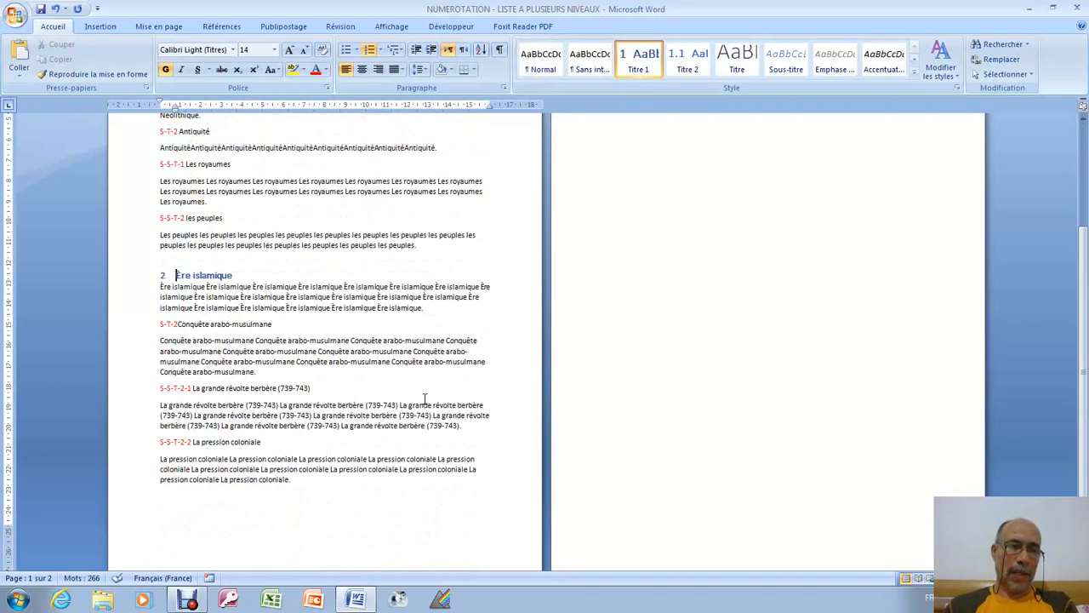
scroll(424, 399, "up", 5)
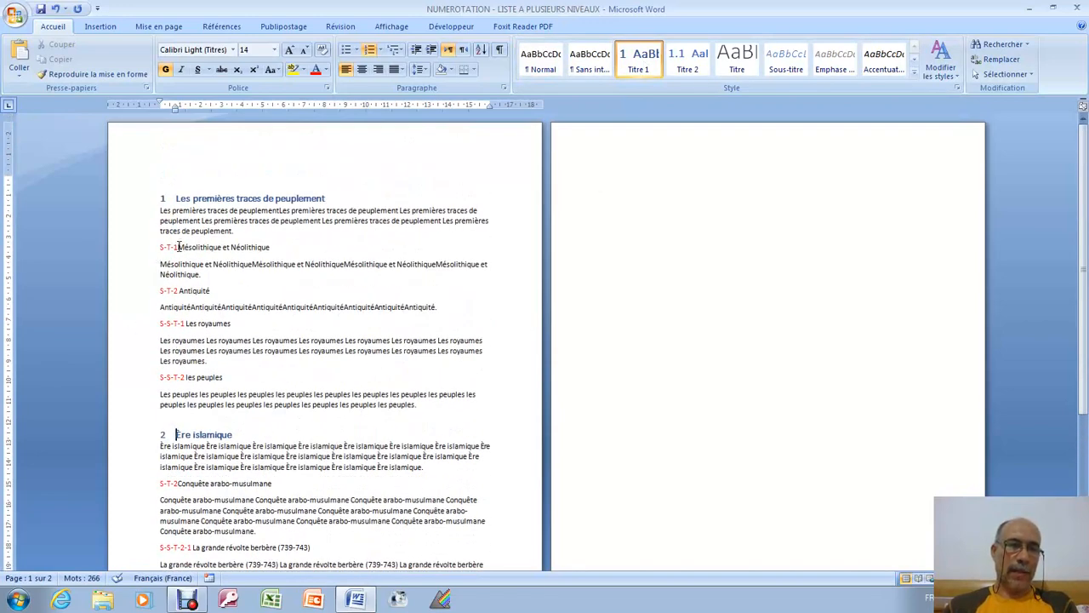
left_click(178, 247)
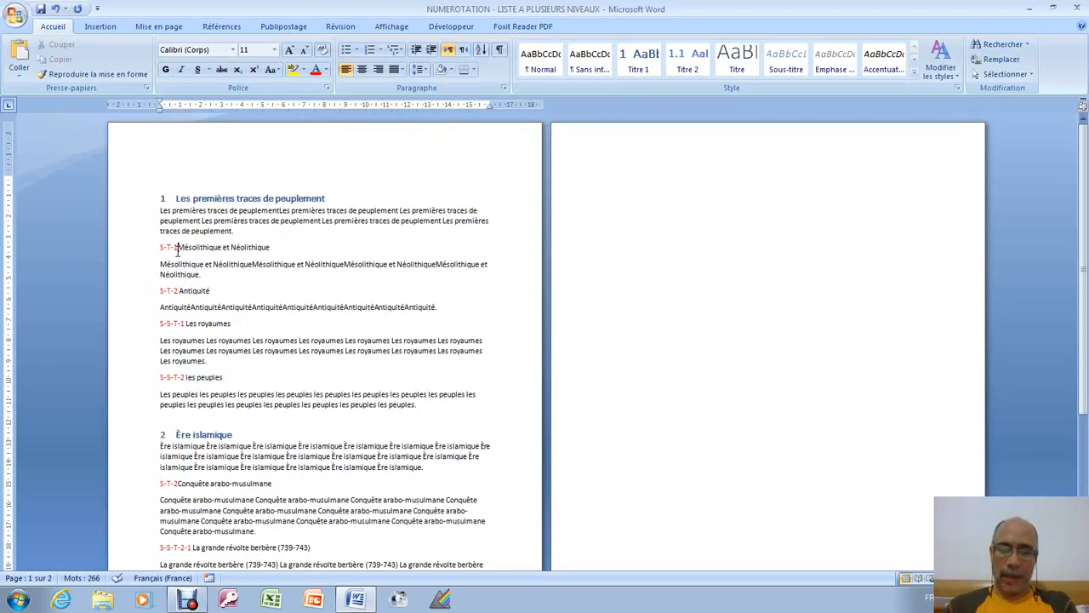
key("BackSpace")
key("BackSpace")
key("BackSpace")
key("BackSpace")
key("BackSpace")
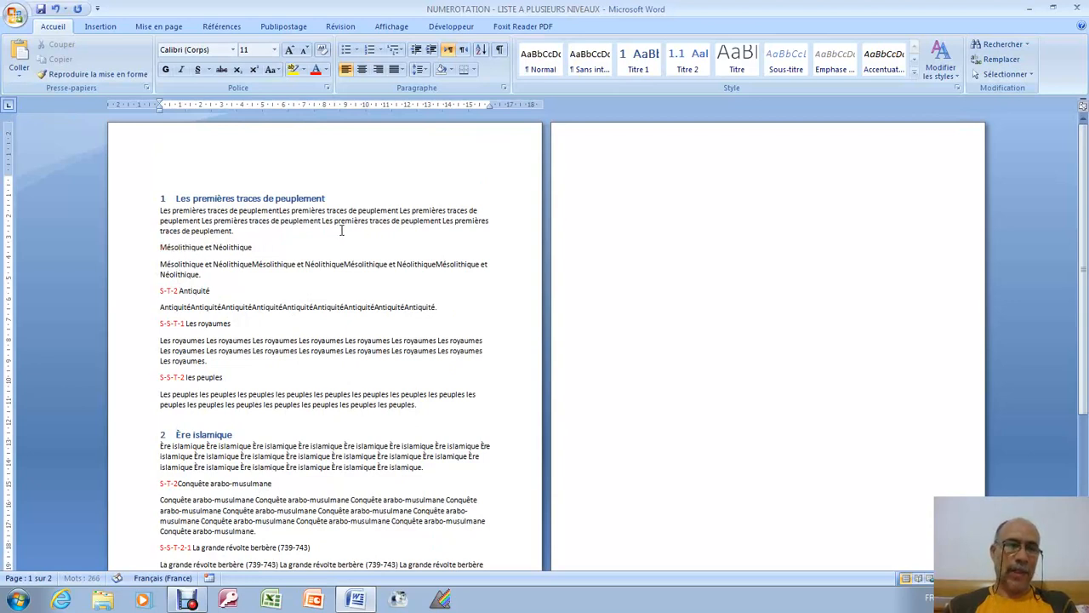
left_click(687, 62)
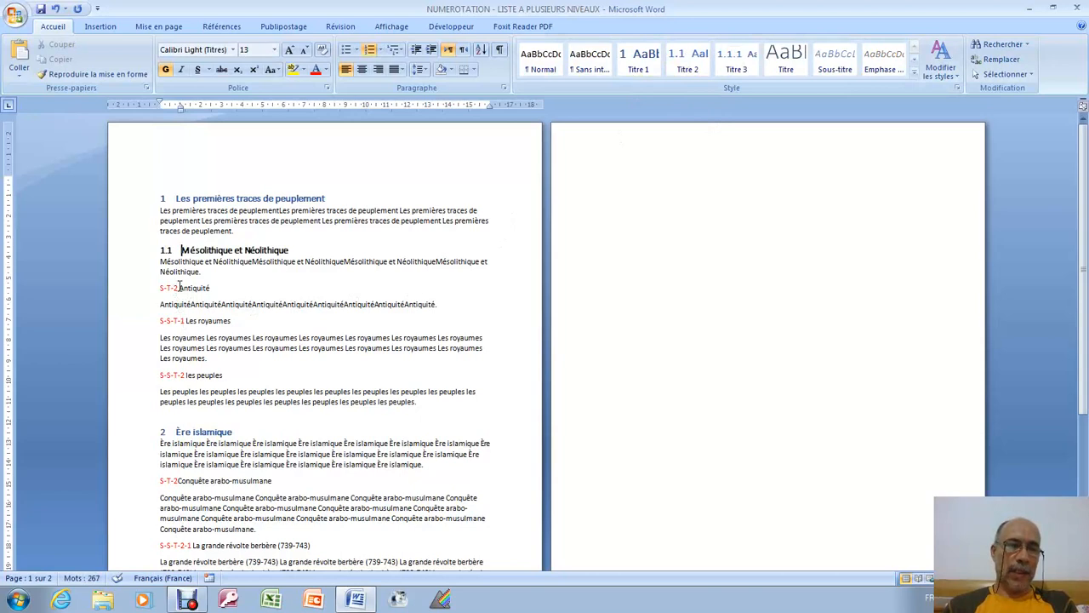
Delete the S-T-2 marker in front of the "Antiquité" heading and give the heading the Titre 2 style.
left_click(180, 287)
key("BackSpace")
key("BackSpace")
key("BackSpace")
key("BackSpace")
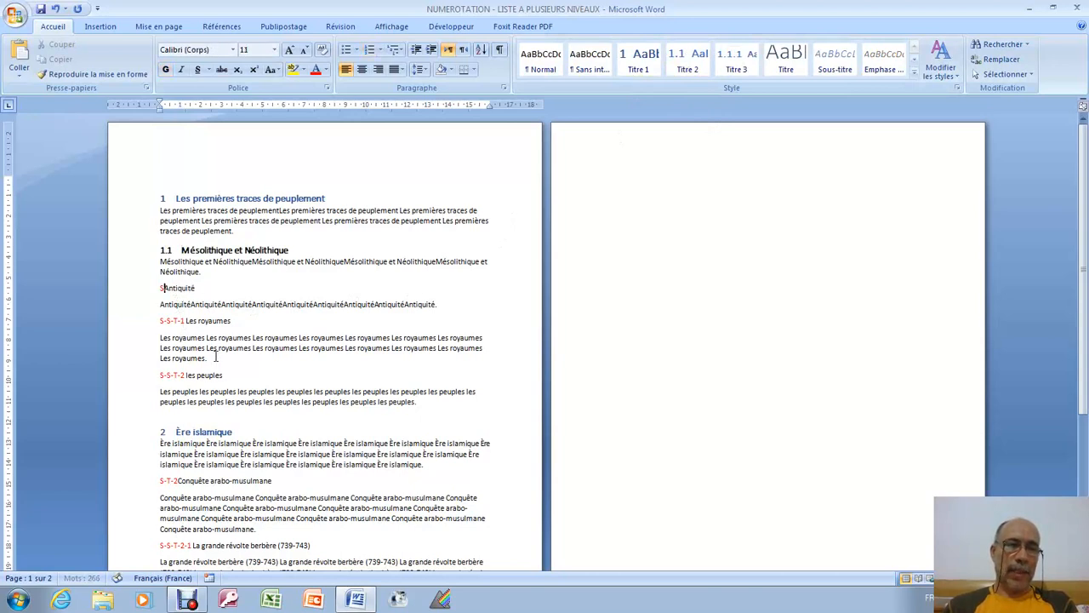
key("BackSpace")
left_click(685, 68)
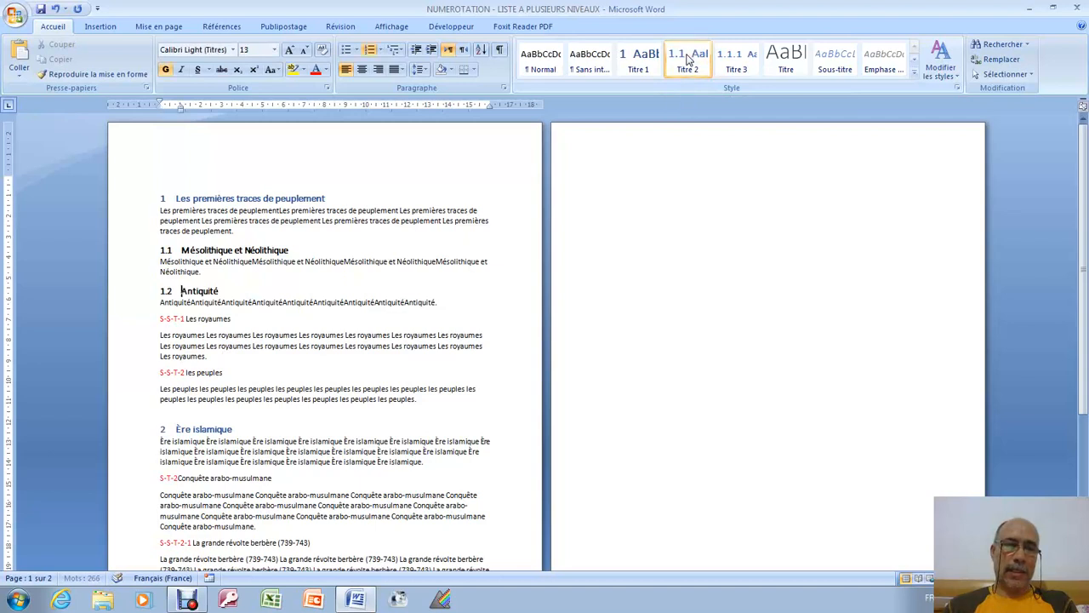
Remove the S-S-T-1 marker from the "Les royaumes" heading and apply the Titre 3 style to it.
left_click(186, 319)
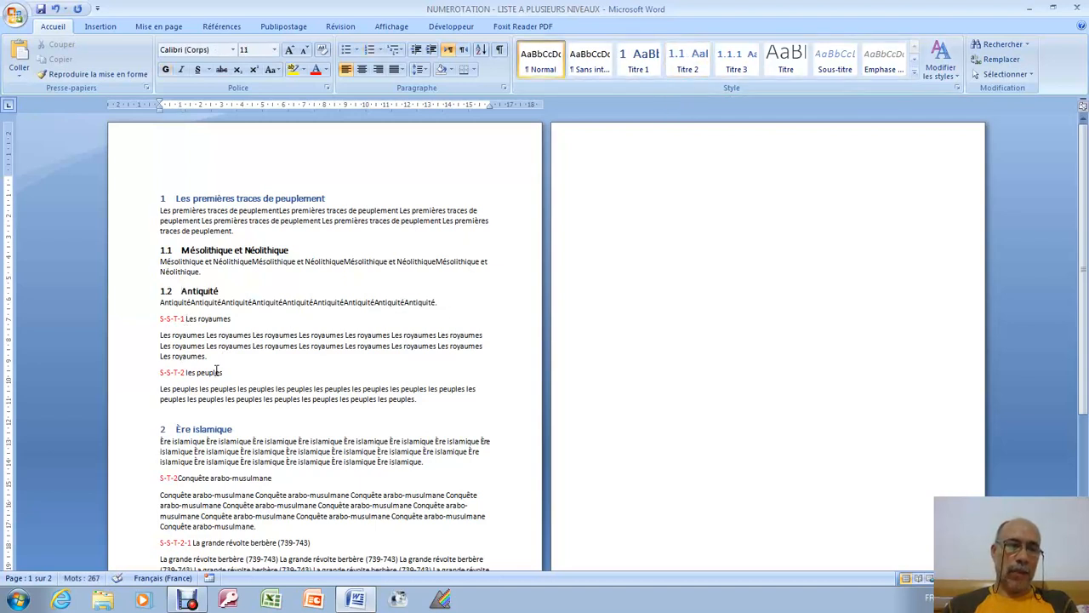
key("BackSpace")
key("BackSpace")
key("BackSpace")
key("BackSpace")
key("BackSpace")
key("BackSpace")
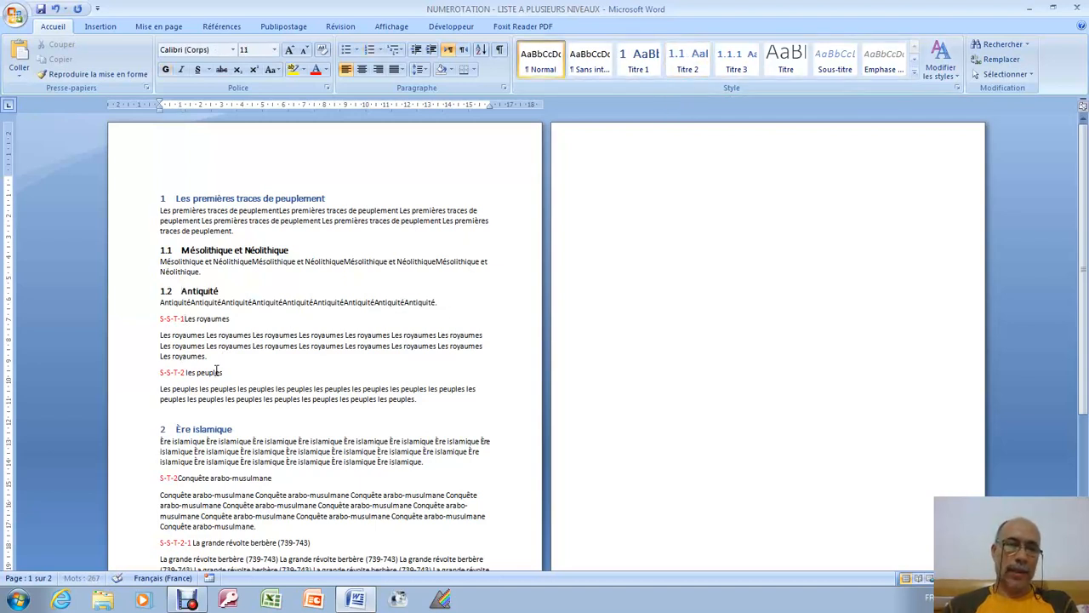
key("BackSpace")
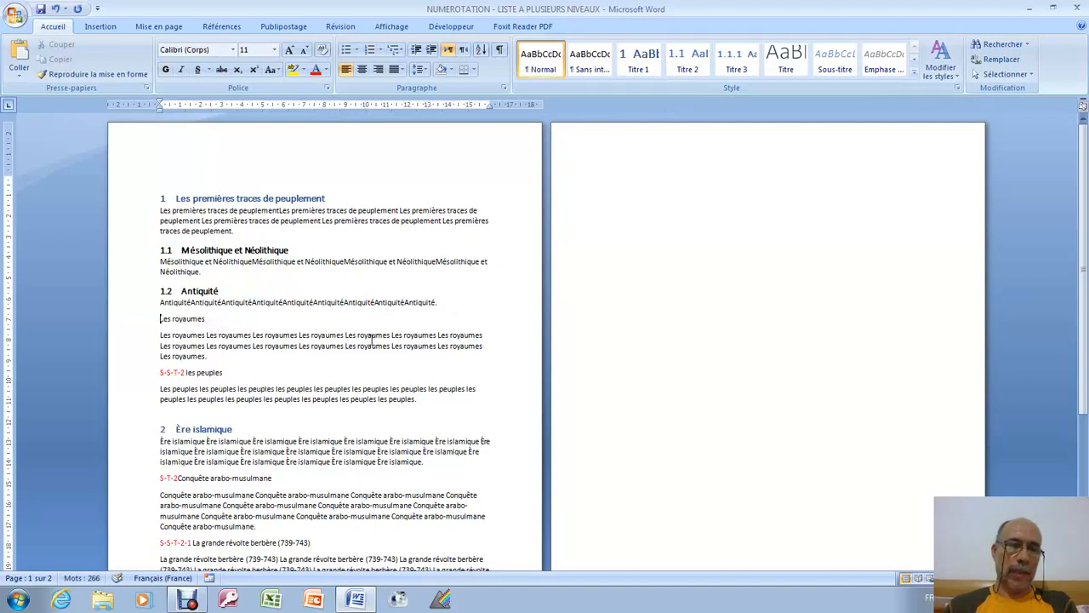
left_click(733, 61)
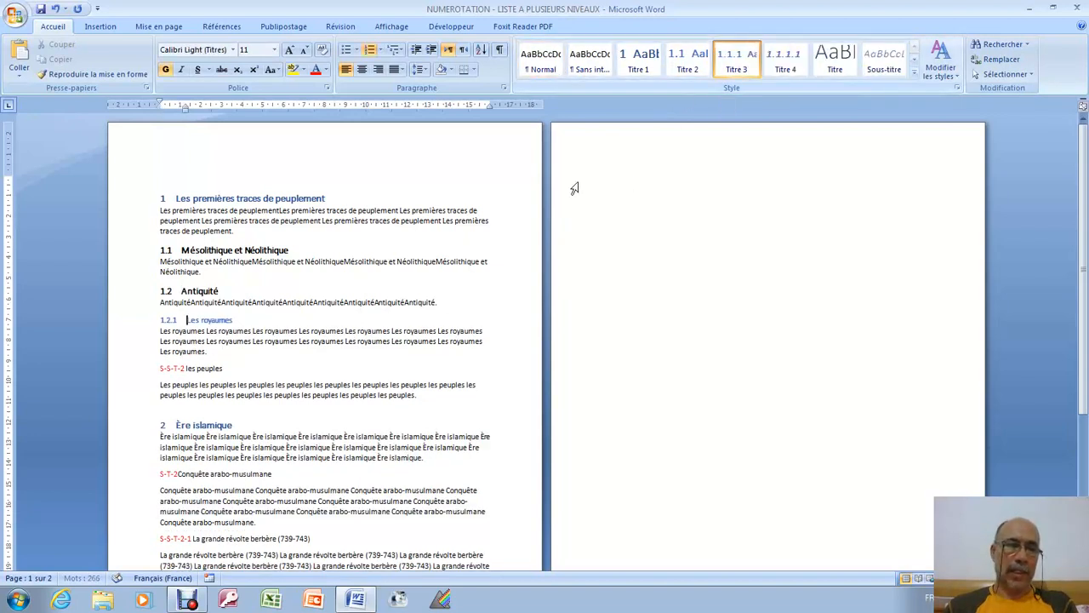
Delete the S-S-T-2 marker in front of the "les peuples" heading and apply the Titre 3 style to it.
left_click(185, 368)
key("BackSpace")
key("BackSpace")
key("BackSpace")
key("BackSpace")
key("BackSpace")
key("BackSpace")
key("BackSpace")
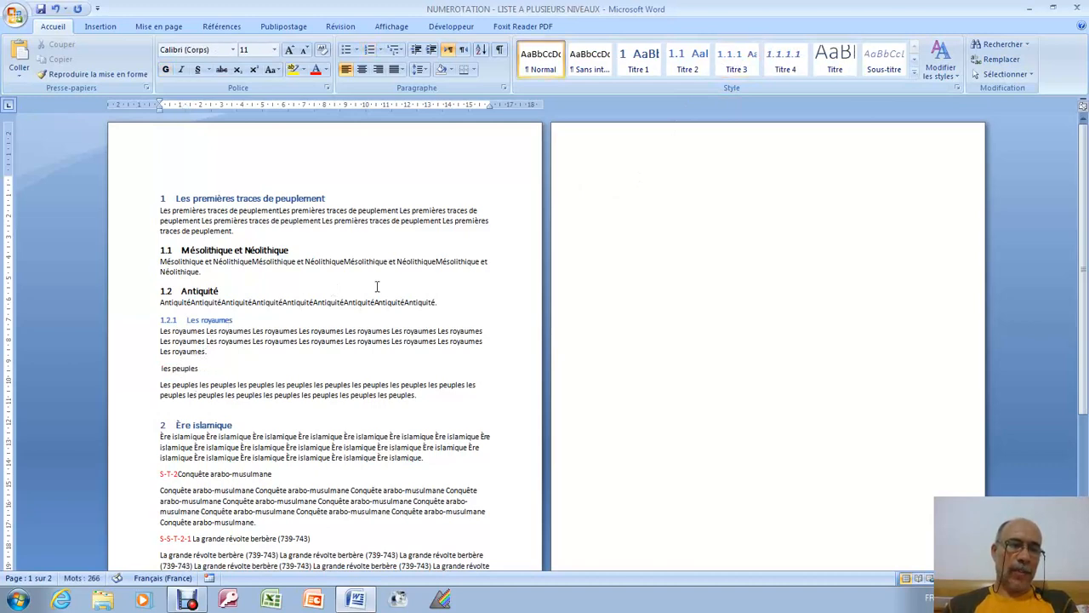
left_click(736, 61)
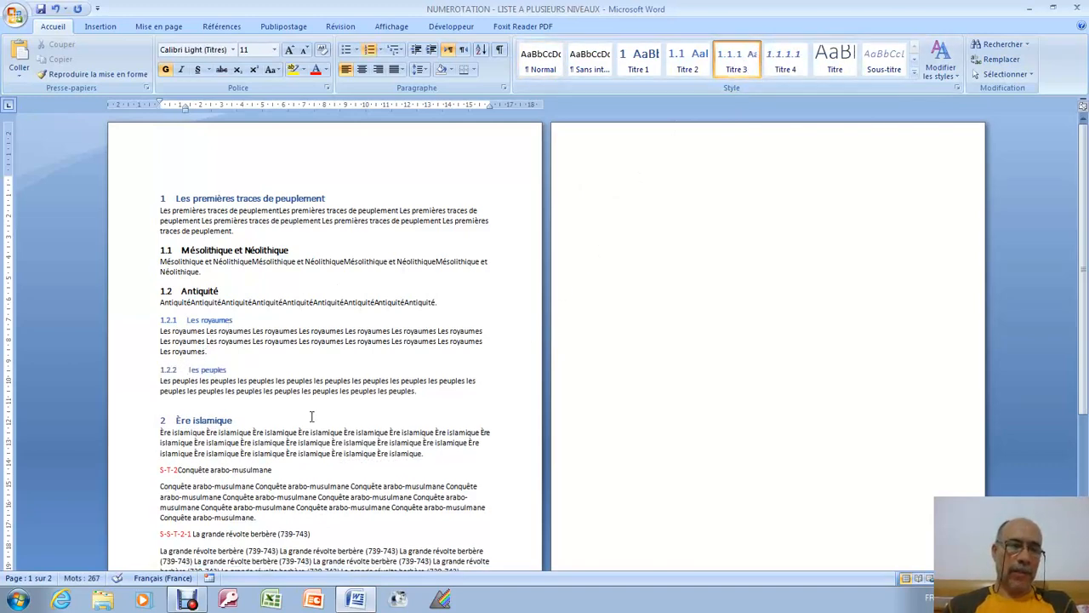
Remove the S-T-2 marker from the "Conquête arabo-musulmane" heading and apply the Titre 2 style to it.
scroll(312, 417, "down", 2)
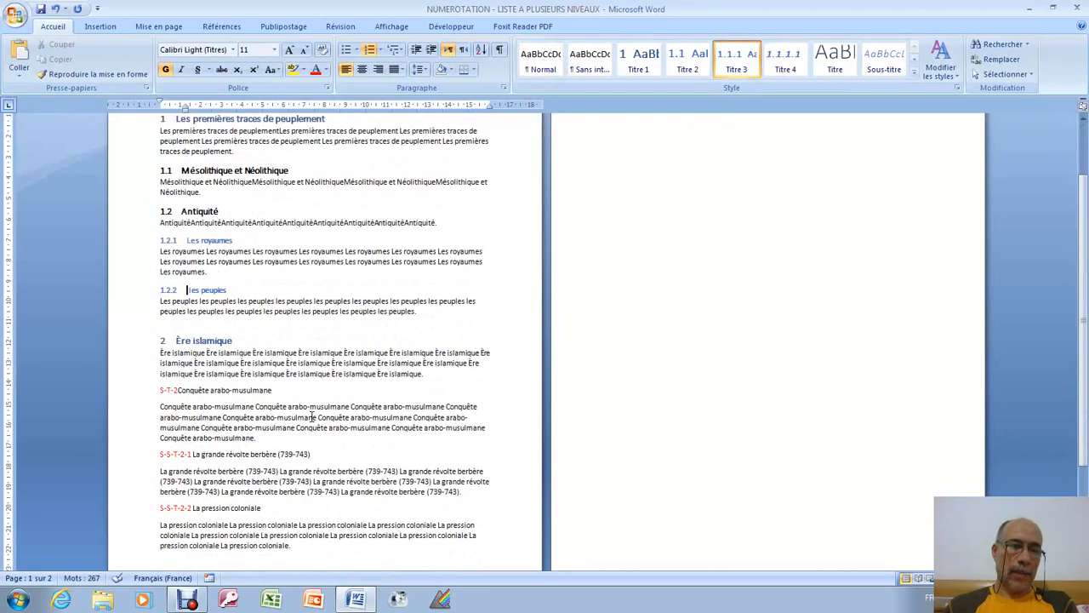
left_click(179, 392)
key("BackSpace")
key("BackSpace")
key("BackSpace")
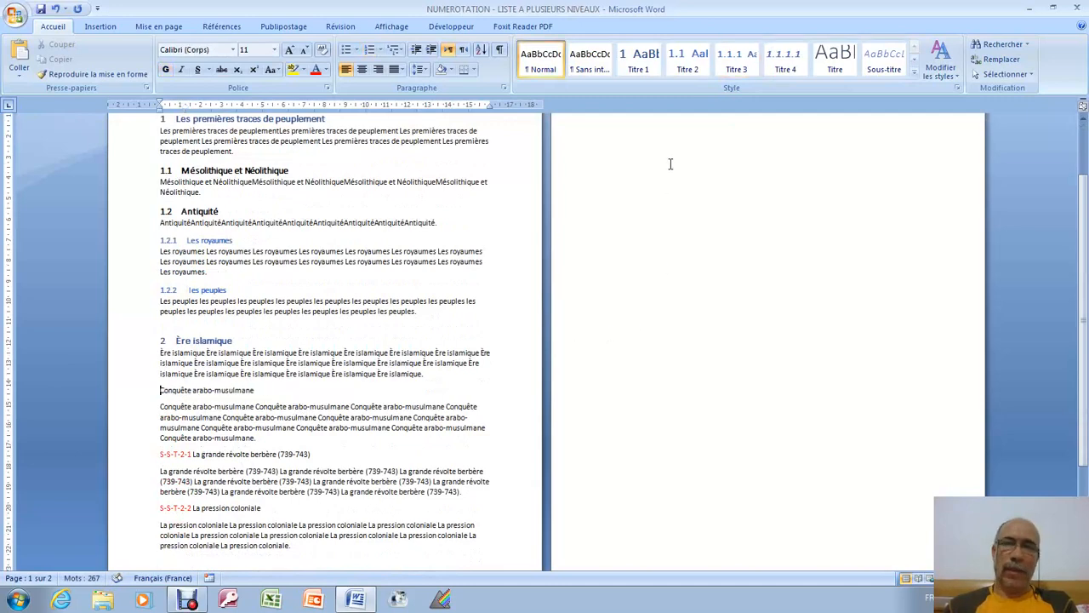
left_click(687, 59)
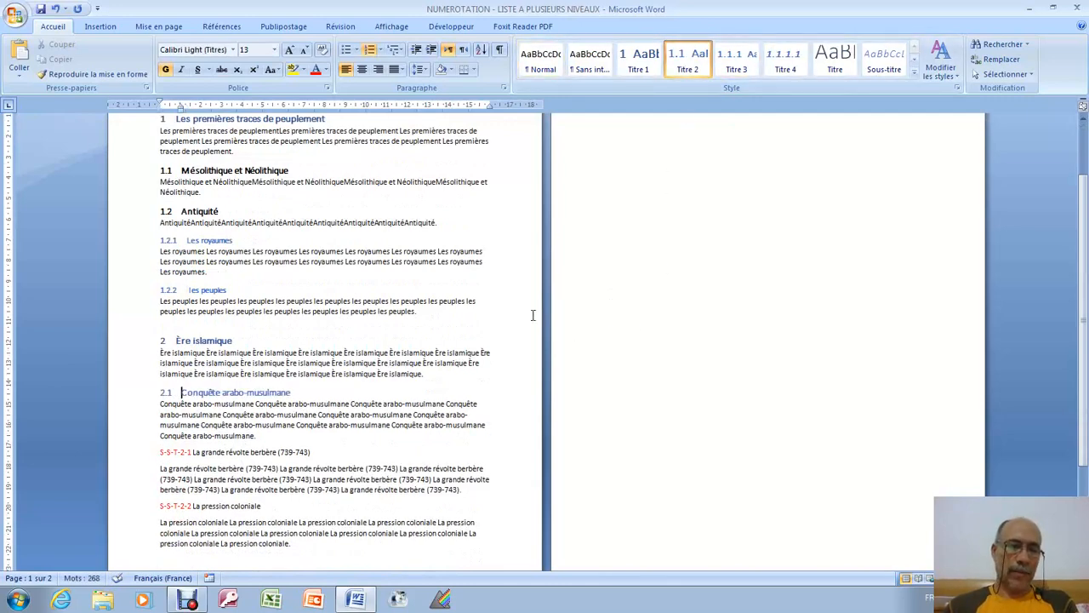
Remove the S-S-T-2-1 marker from the "La grande révolte berbère (739-743)" heading and apply the Titre 3 style to it.
scroll(532, 314, "down", 2)
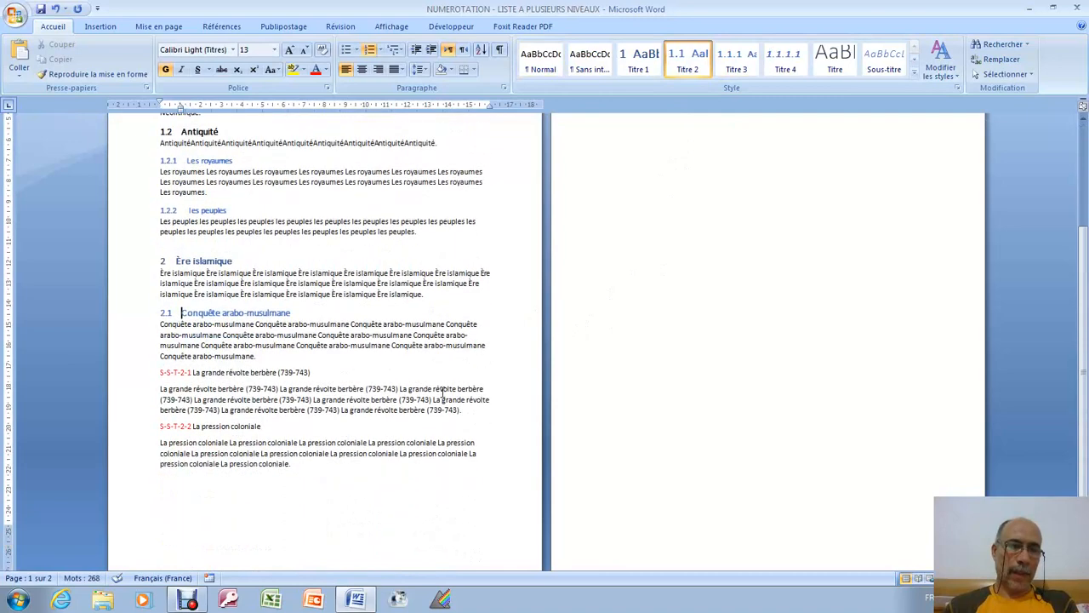
left_click(192, 372)
key("BackSpace")
key("BackSpace")
key("BackSpace")
key("BackSpace")
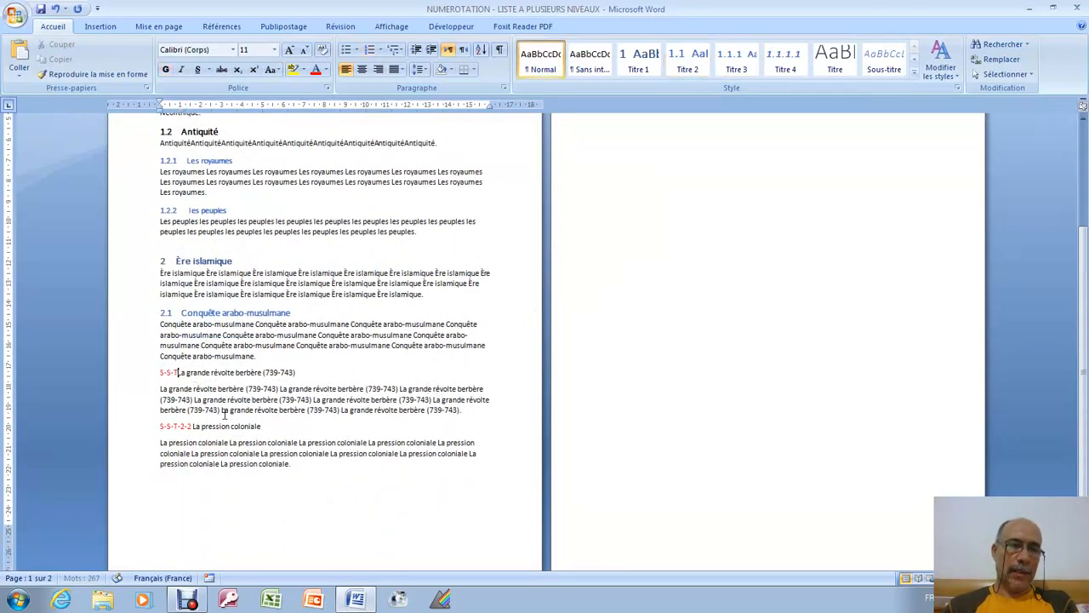
key("BackSpace")
key("BackSpace")
key("BackSpace")
key("BackSpace")
key("BackSpace")
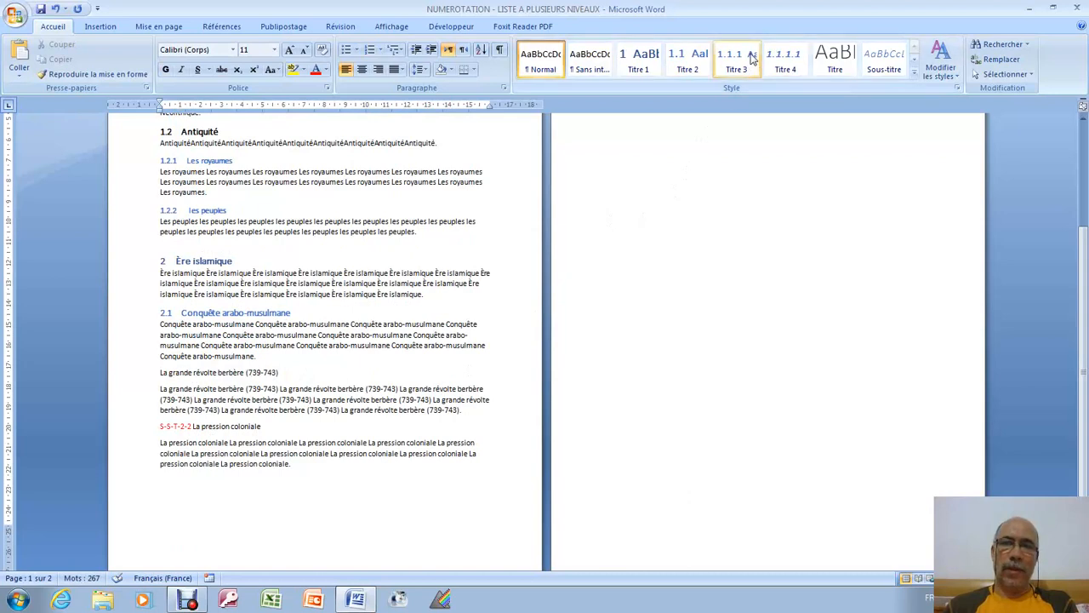
left_click(751, 57)
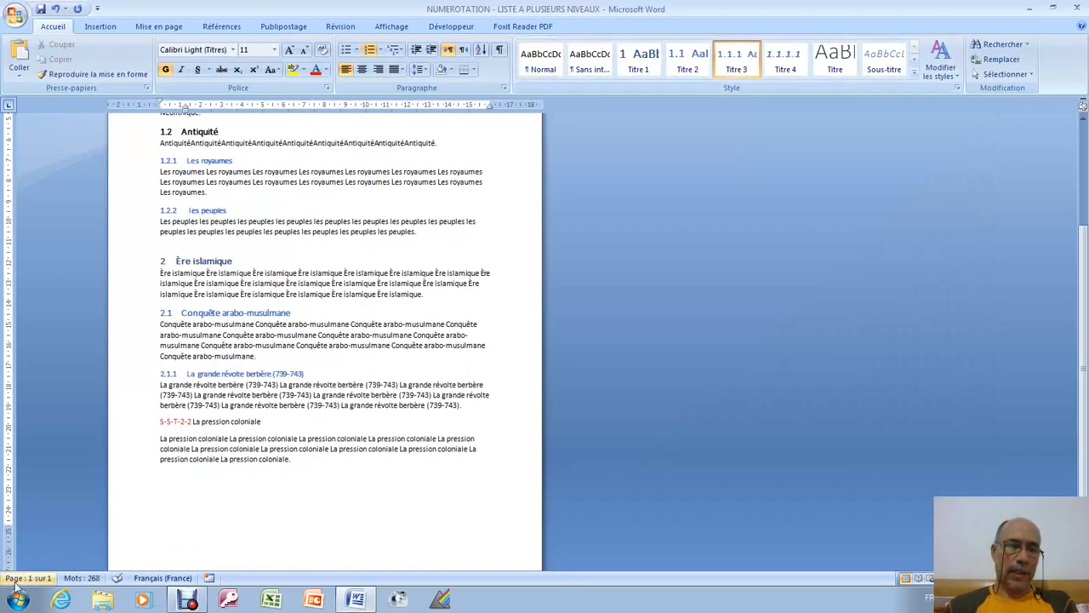
Delete the S-S-T-2-2 marker in front of the "La pression coloniale" heading and apply the Titre 3 style to it.
left_click(192, 421)
key("BackSpace")
key("BackSpace")
key("BackSpace")
key("BackSpace")
key("BackSpace")
key("BackSpace")
key("BackSpace")
key("BackSpace")
key("BackSpace")
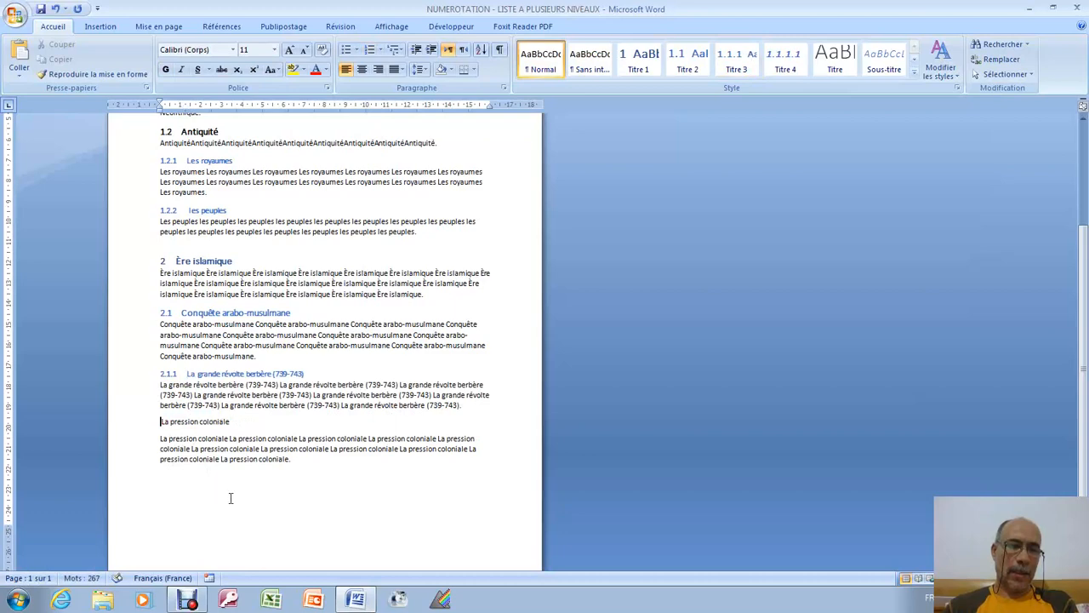
left_click(736, 57)
Add an empty paragraph after the body text of "les peuples" and apply the Titre 4 style to it.
scroll(467, 392, "up", 2)
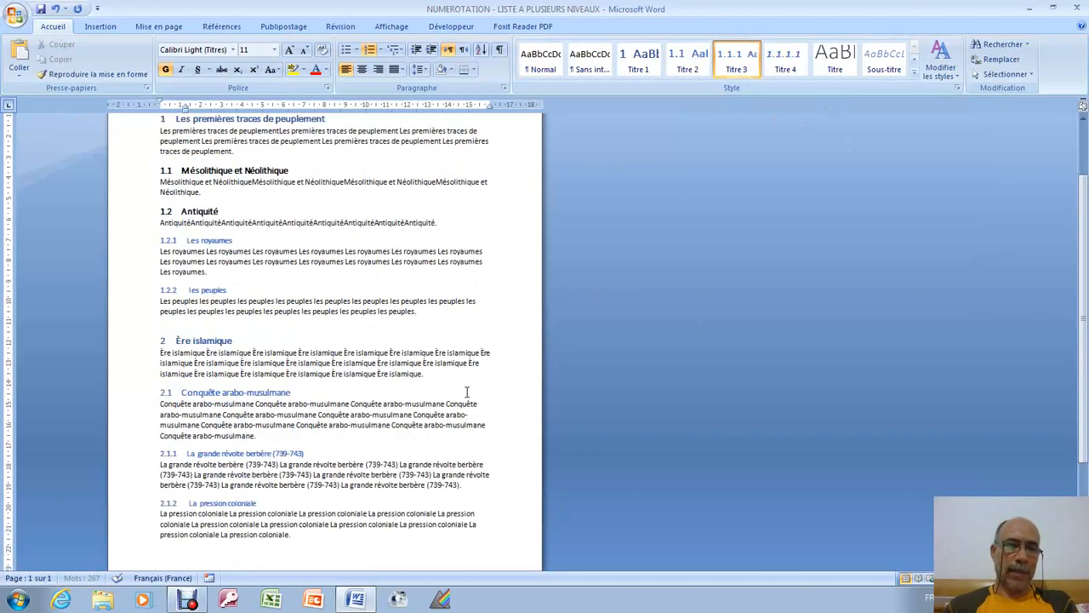
scroll(466, 392, "down", 1)
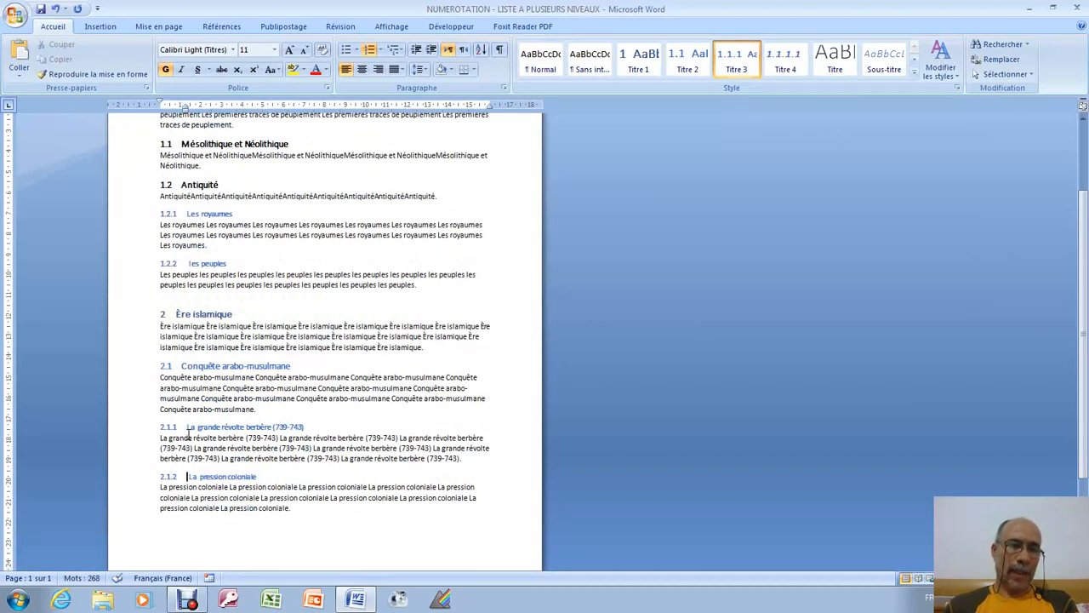
scroll(184, 314, "up", 1)
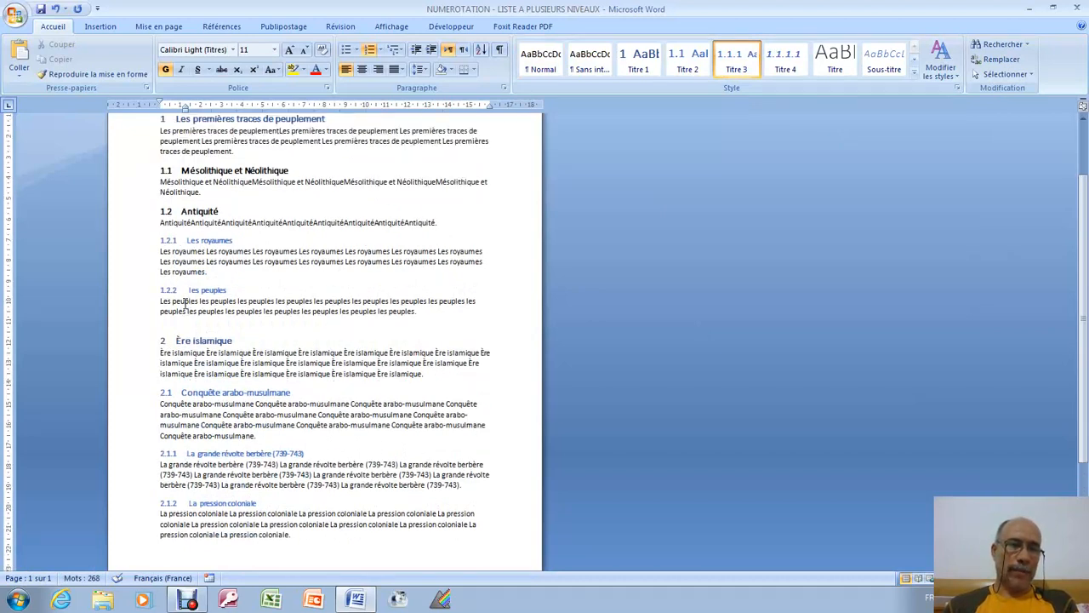
left_click(423, 315)
key("Return")
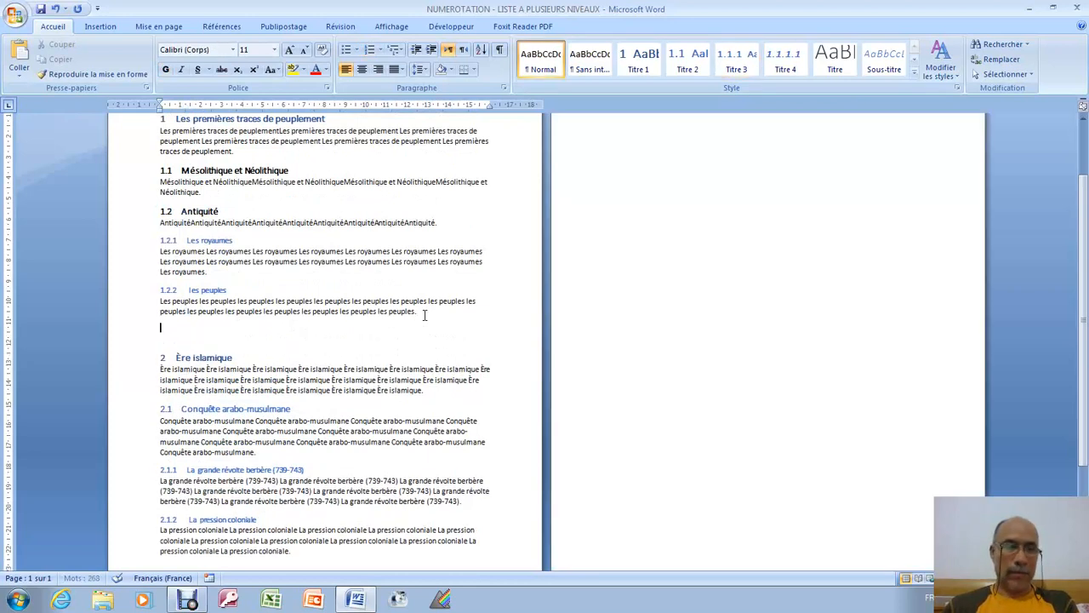
left_click(784, 58)
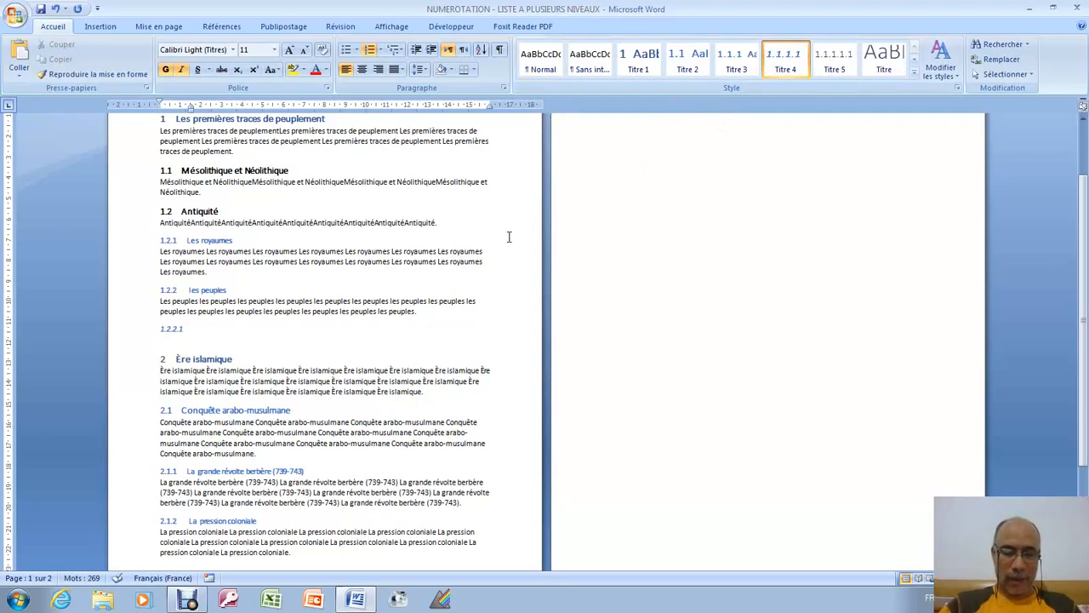
Copy the body paragraph under "les peuples" and paste it over the empty Titre 4 paragraph below.
triple_click(295, 305)
key("ctrl+c")
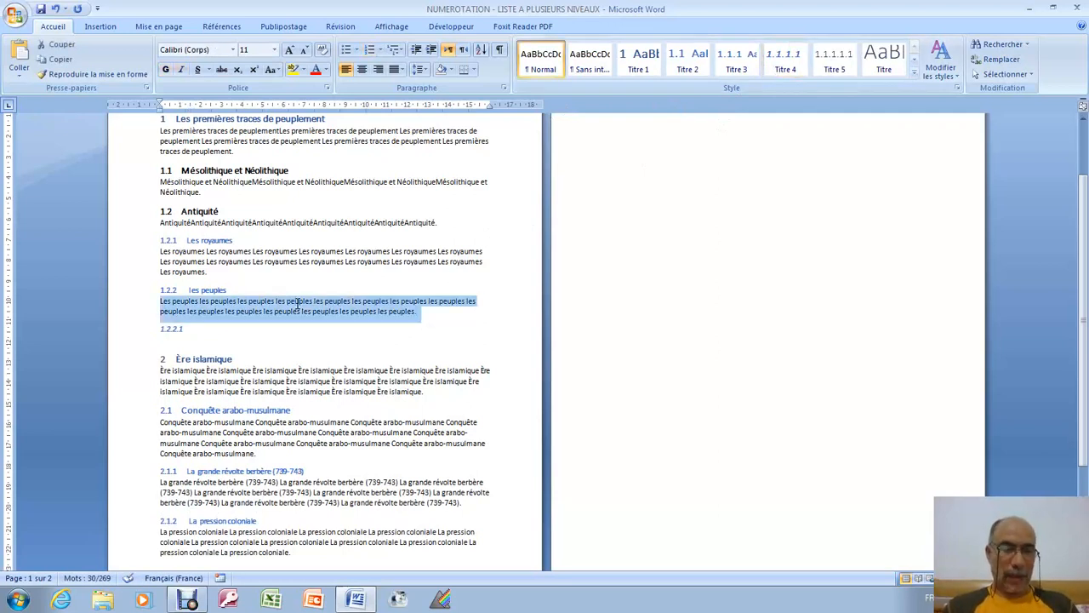
left_click(176, 358)
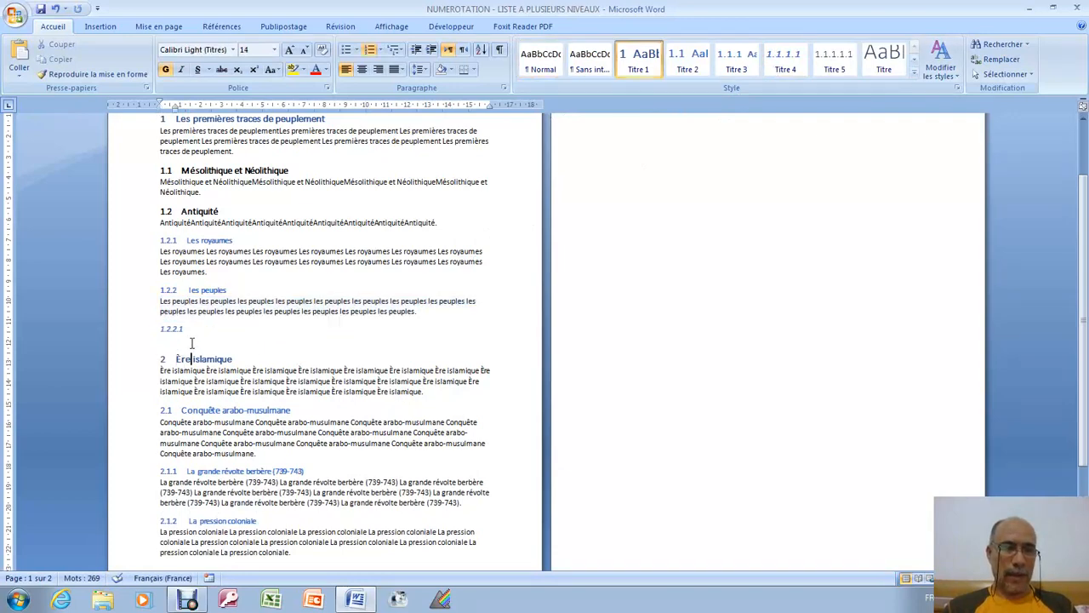
left_click(187, 329)
key("ctrl+v")
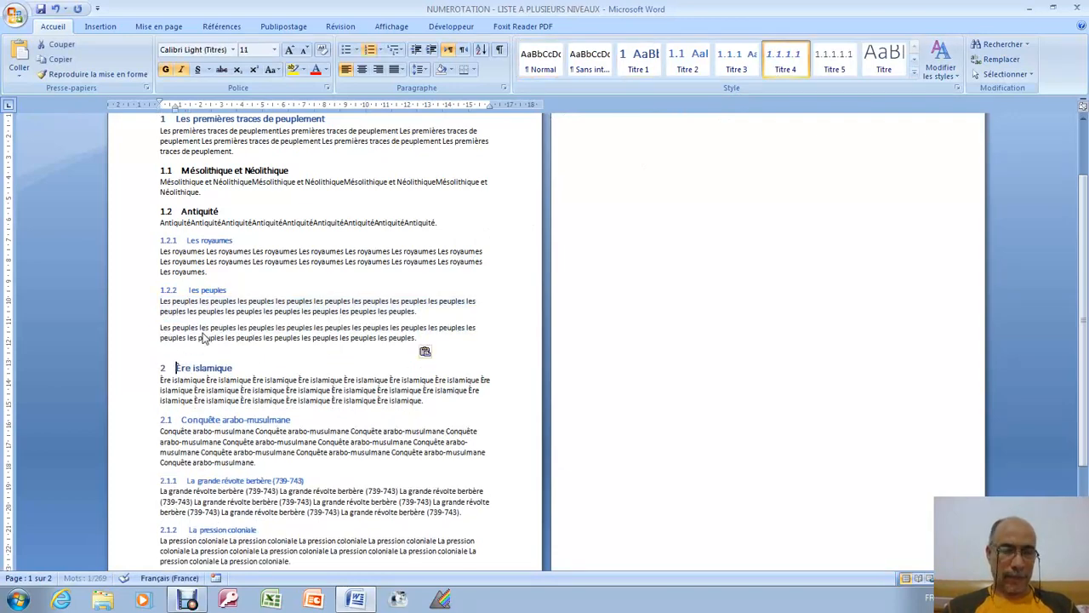
left_click(212, 352)
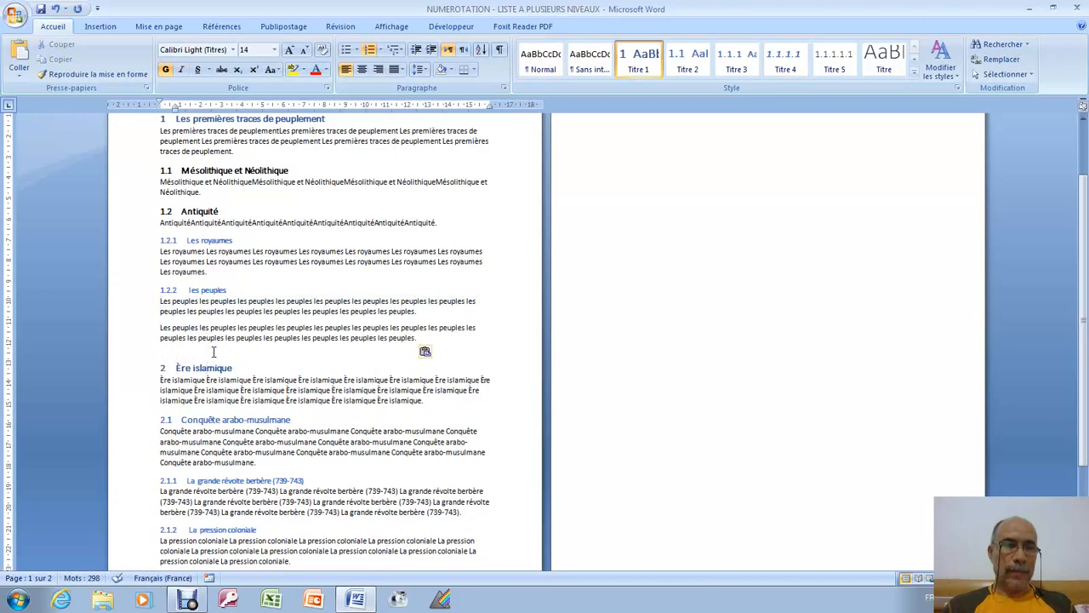
Apply the Titre 4 style to the pasted "les peuples" paragraph and paste another copy of the body text in a new paragraph beneath it.
left_click(228, 291)
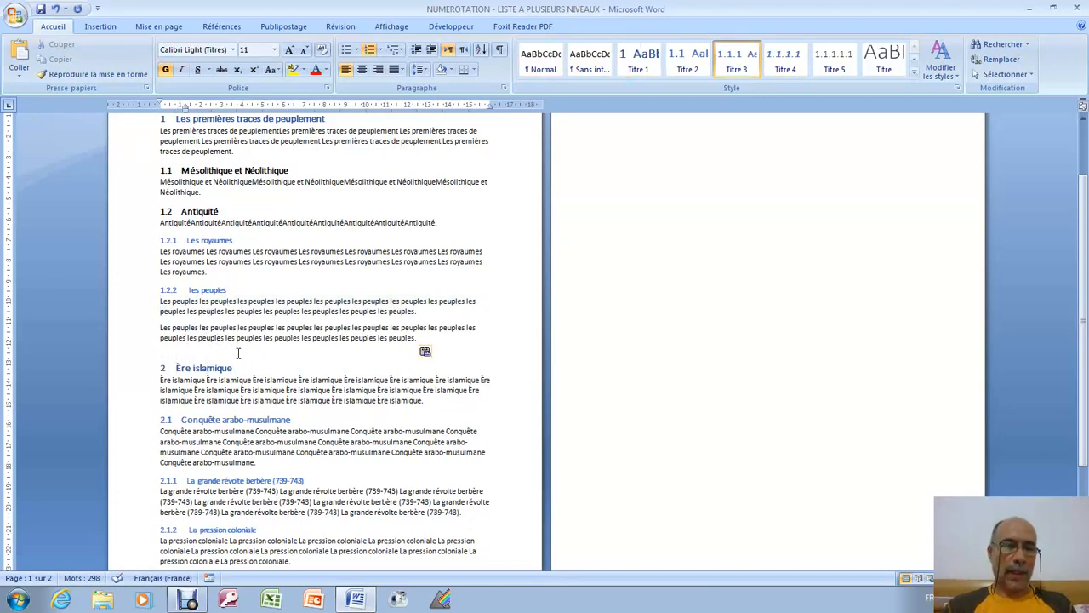
left_click(157, 327)
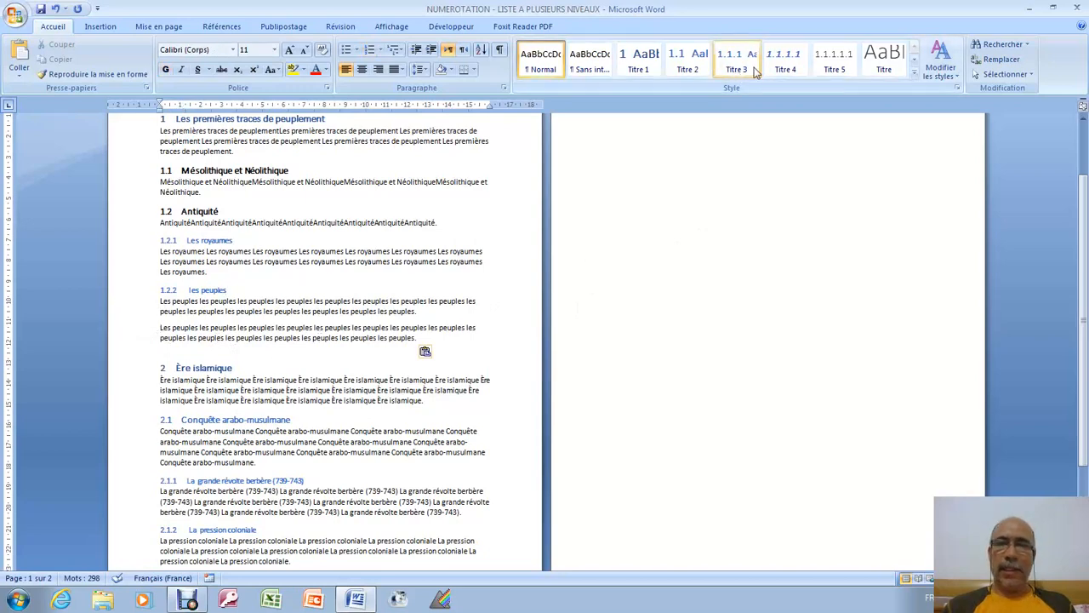
left_click(781, 64)
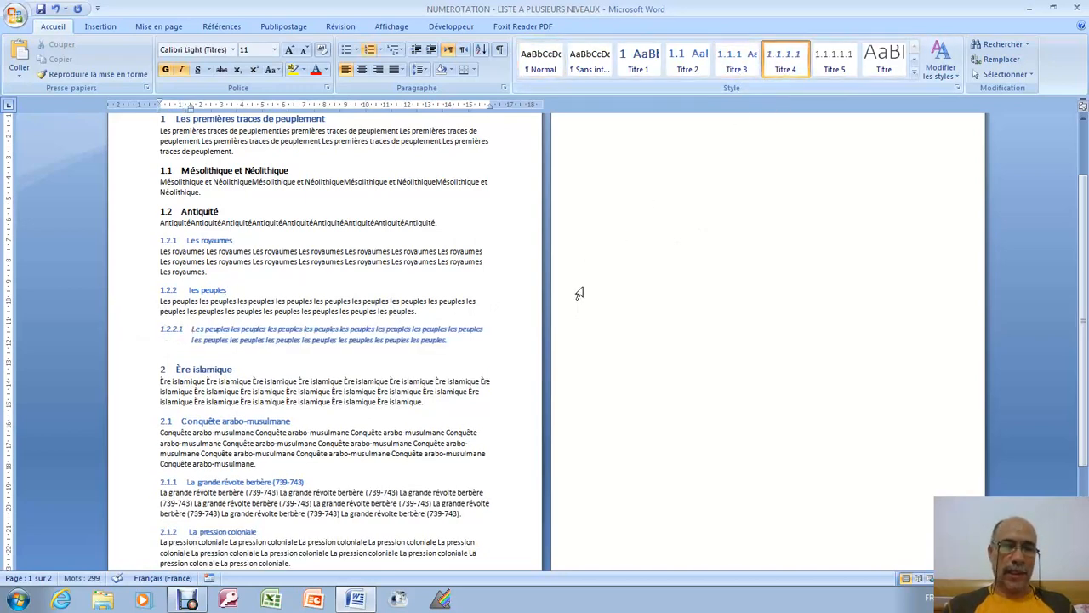
key("Return")
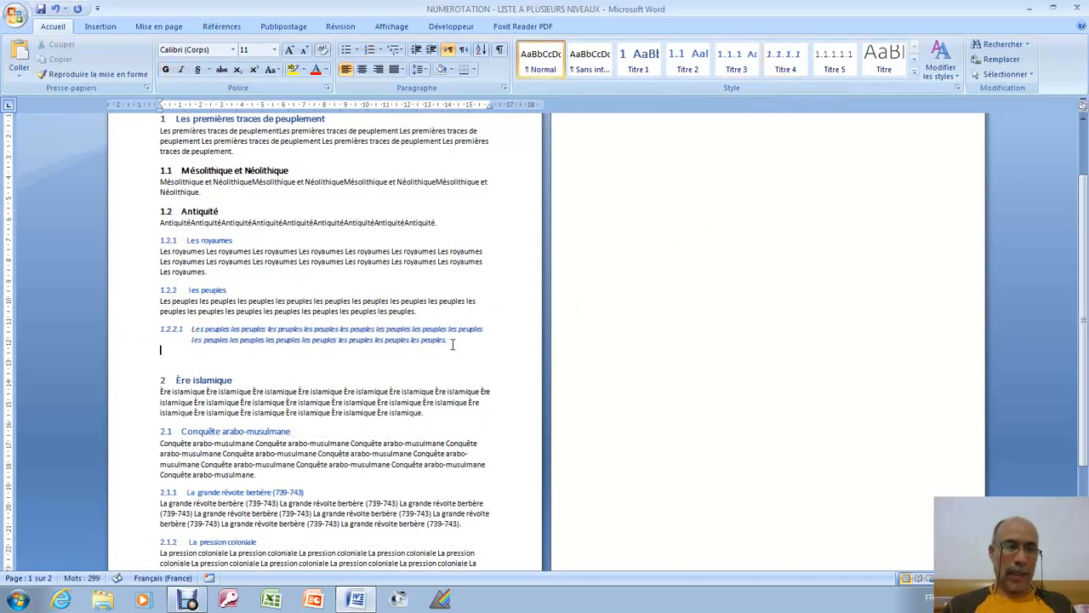
key("ctrl+v")
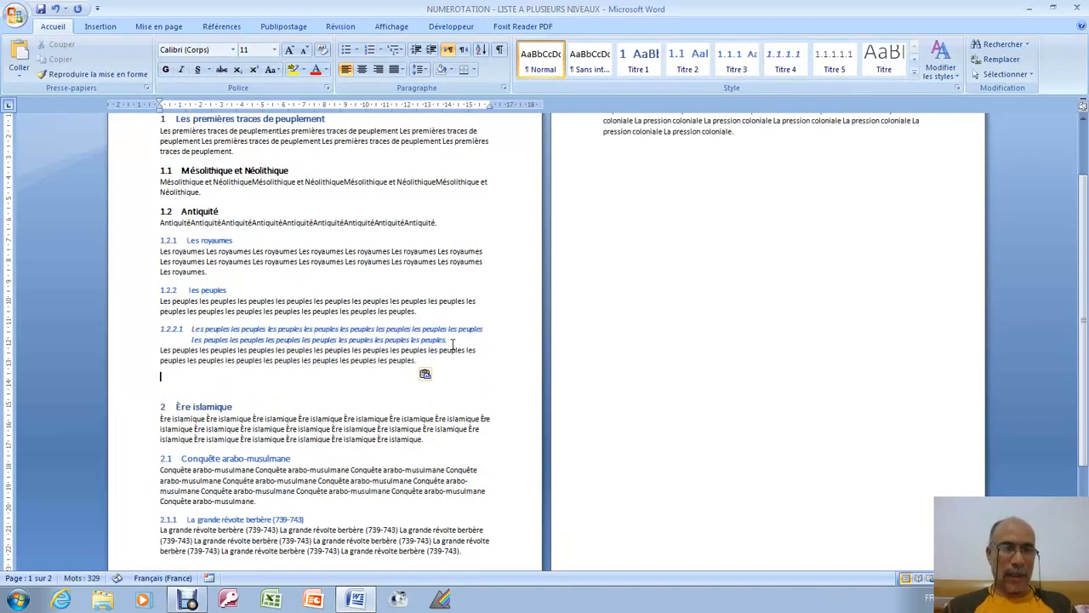
Remove the empty paragraph above "Ère islamique" and apply the Titre 4 style to the second pasted "les peuples" paragraph.
key("Delete")
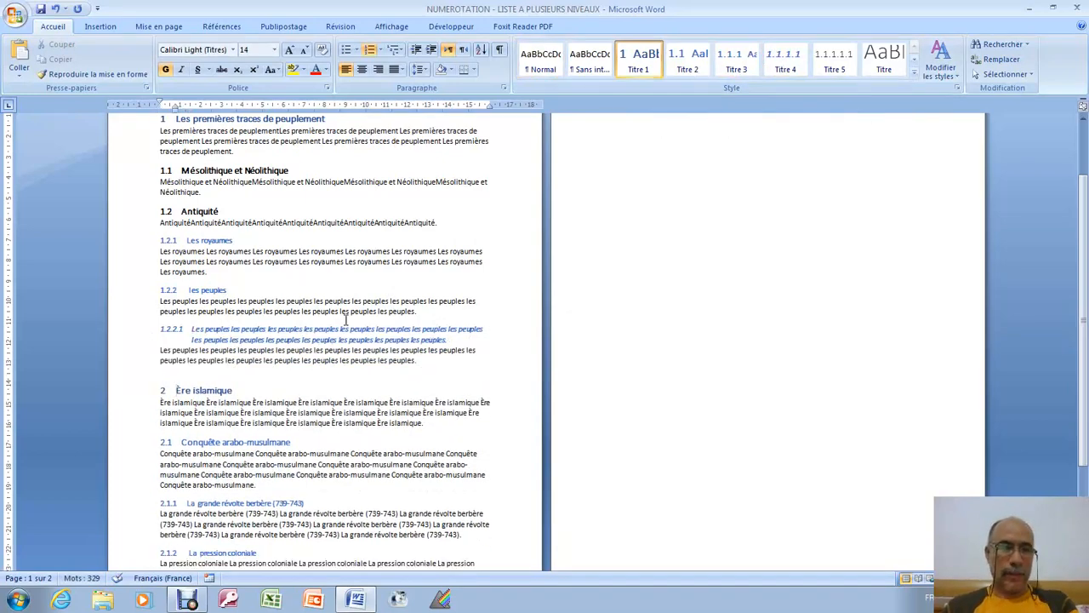
left_click(162, 349)
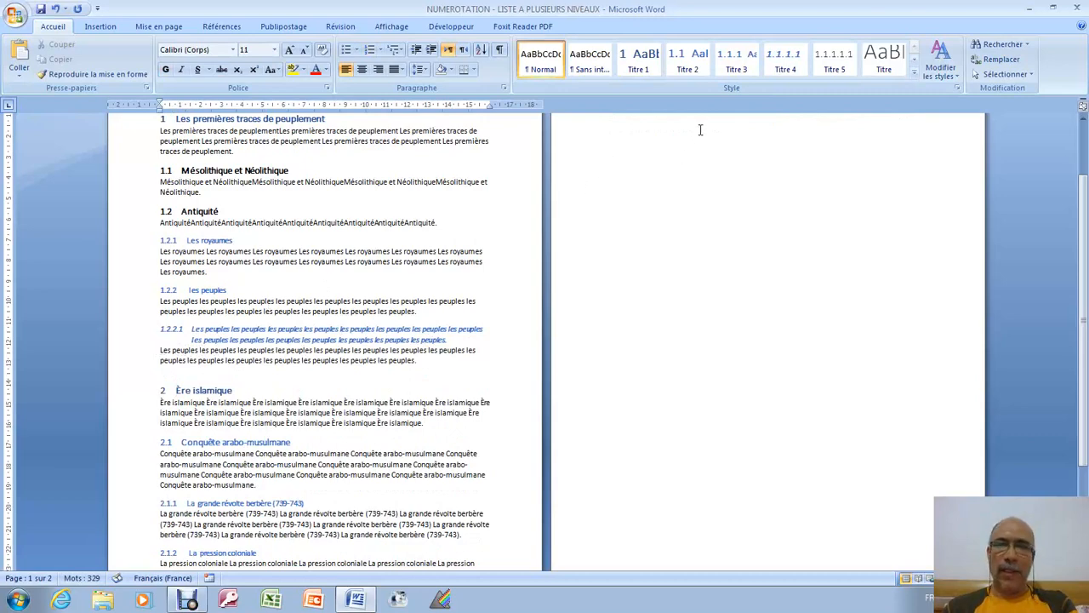
left_click(784, 58)
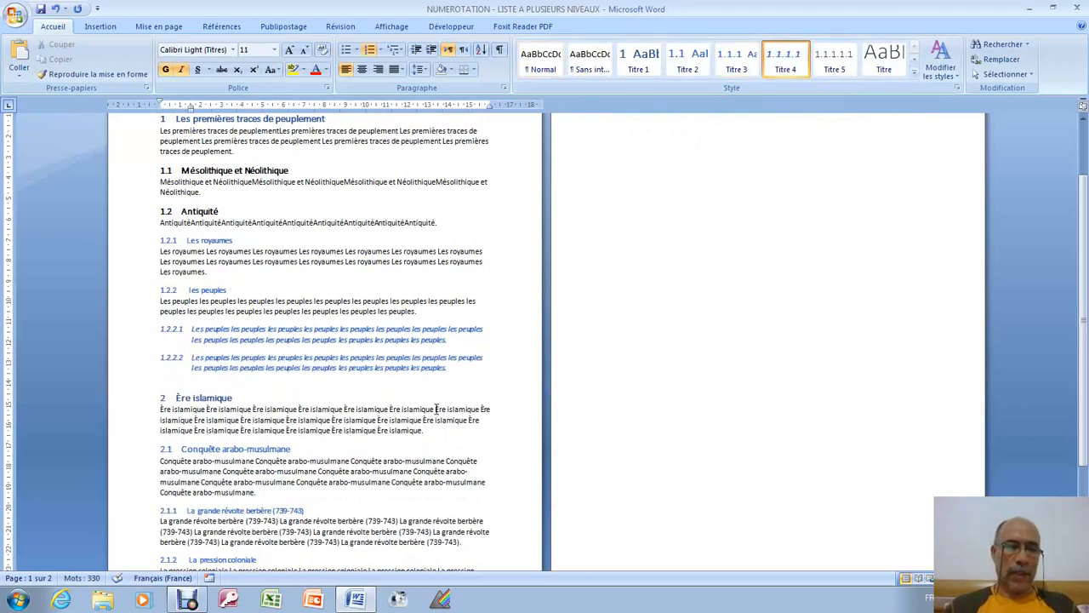
Insert a page break before the "Les premières traces de peuplement" heading.
scroll(405, 440, "up", 2)
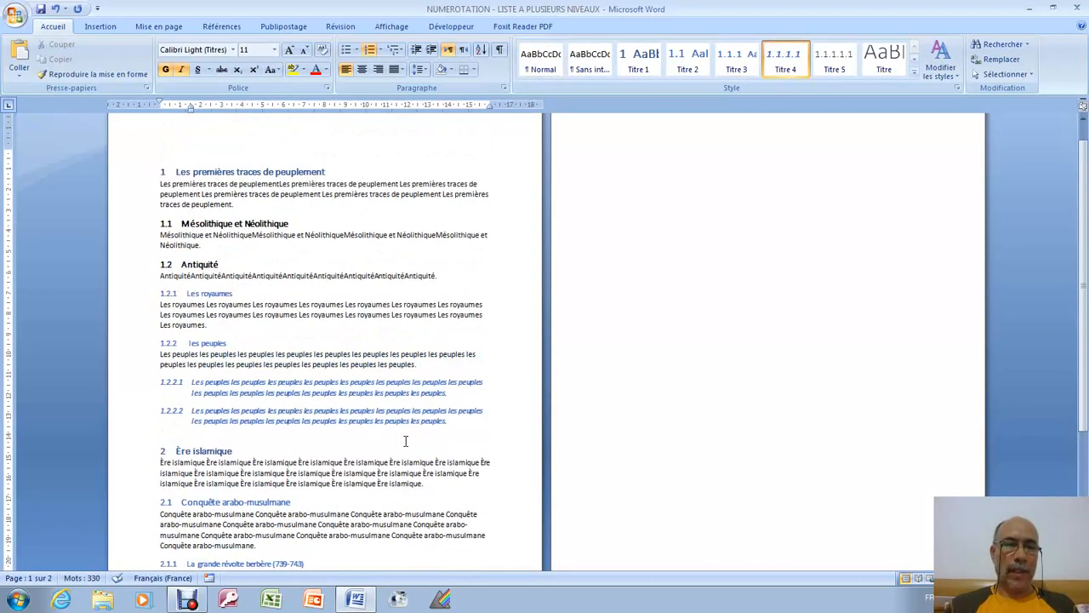
left_click(177, 171)
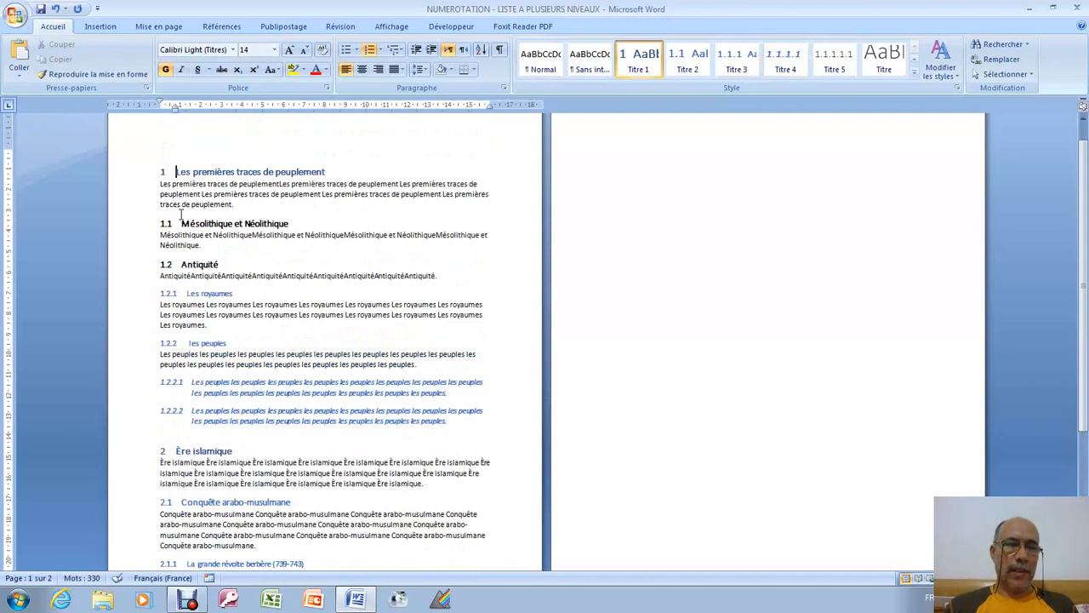
left_click(186, 293)
left_click(192, 382)
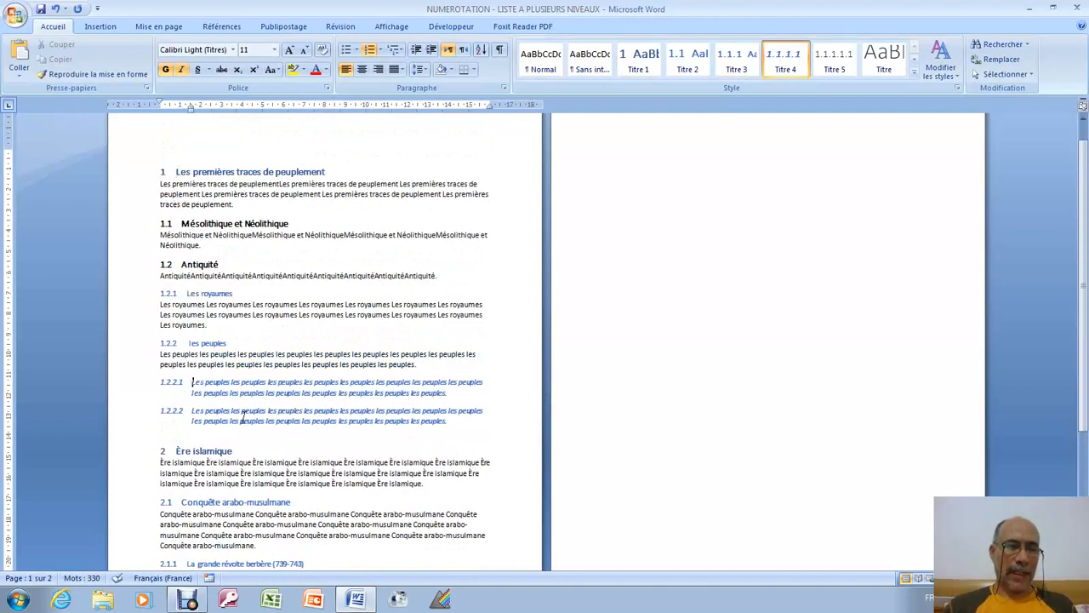
left_click(174, 172)
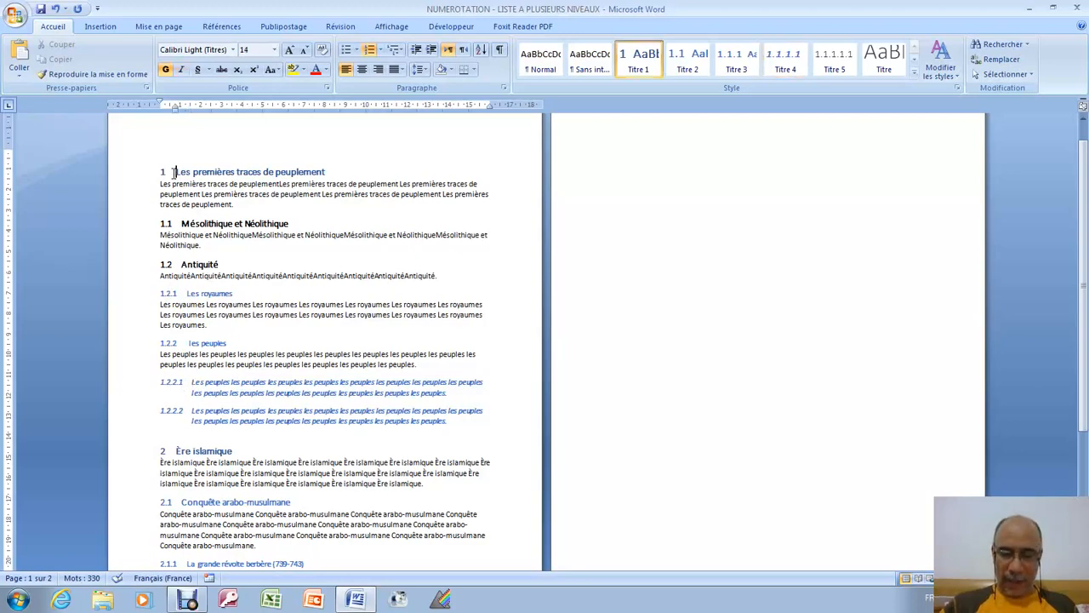
key("ctrl+Return")
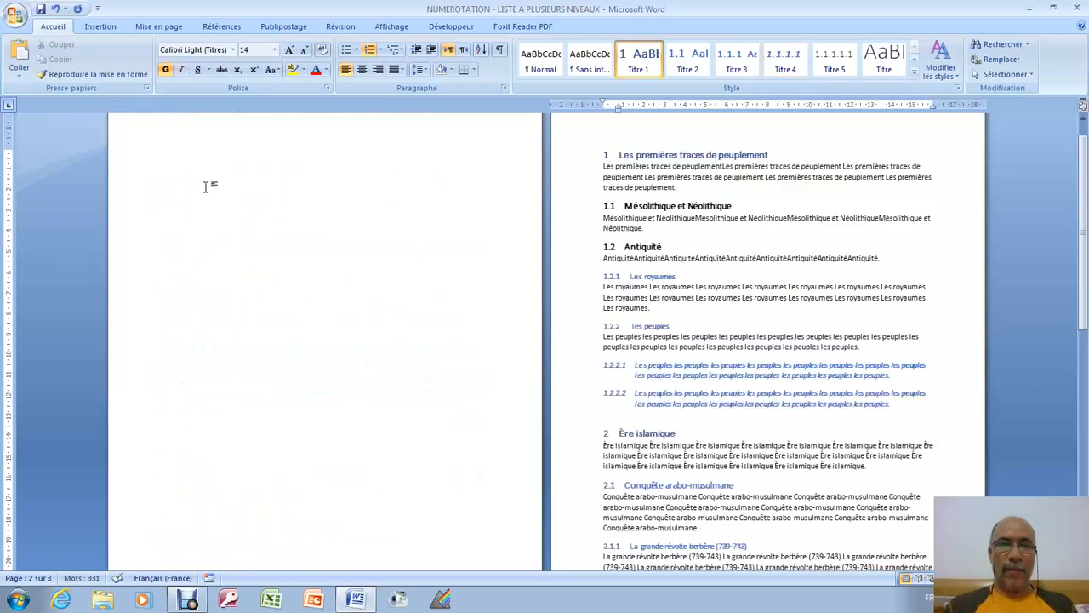
Insert a custom table of contents showing 4 heading levels at the start of the blank first page.
left_click(143, 170)
scroll(173, 203, "up", 1)
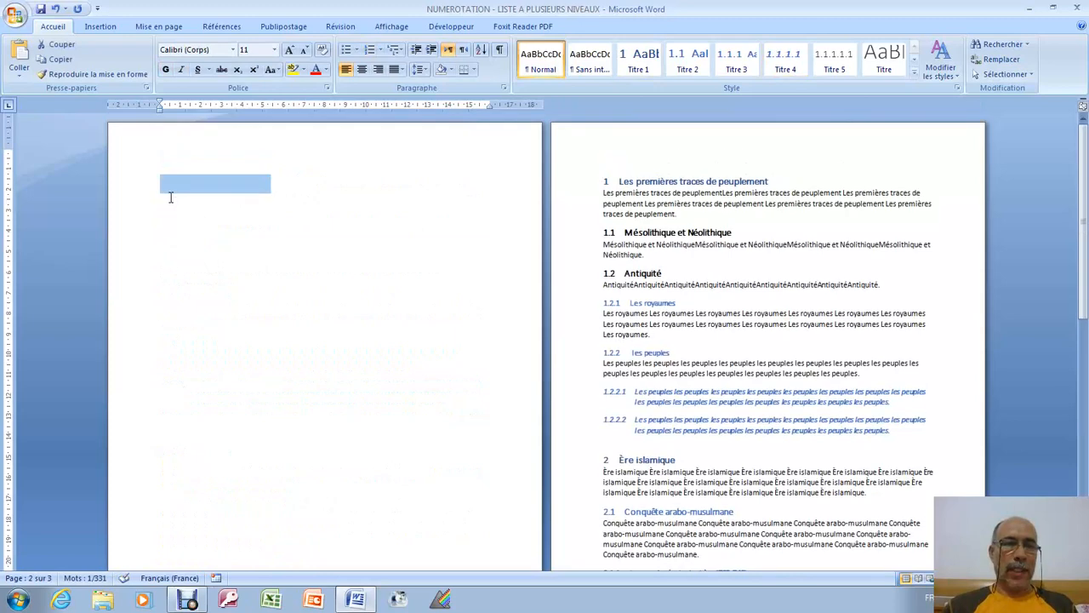
left_click(160, 179)
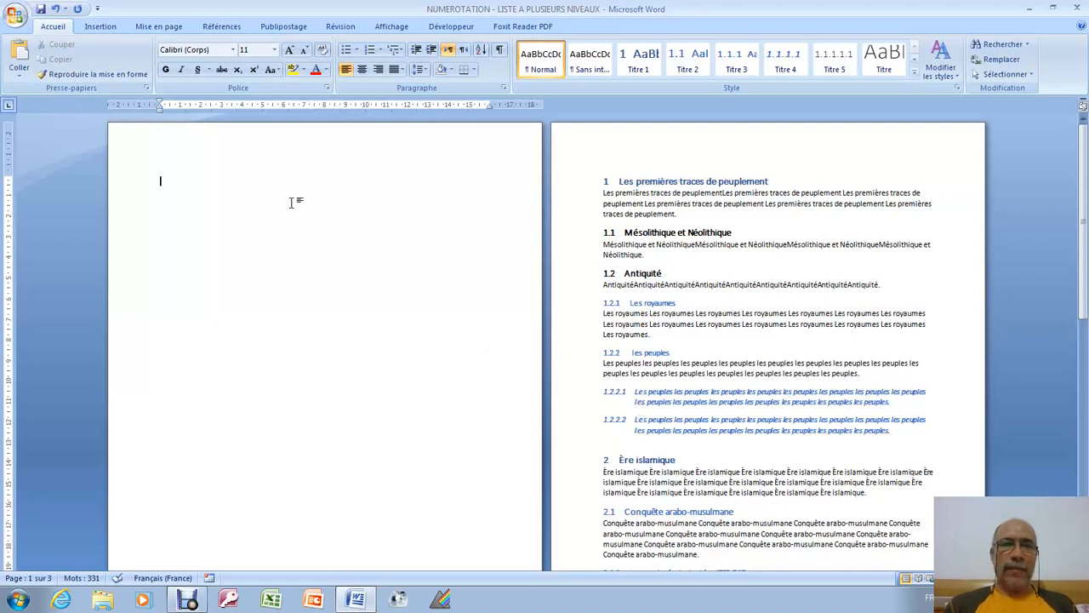
left_click(222, 26)
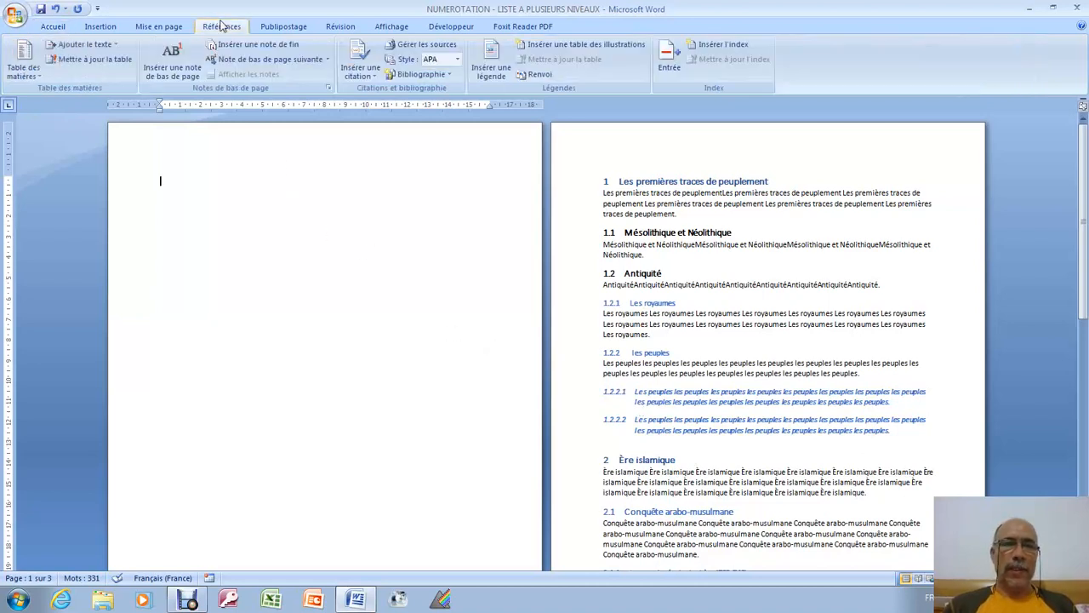
left_click(37, 77)
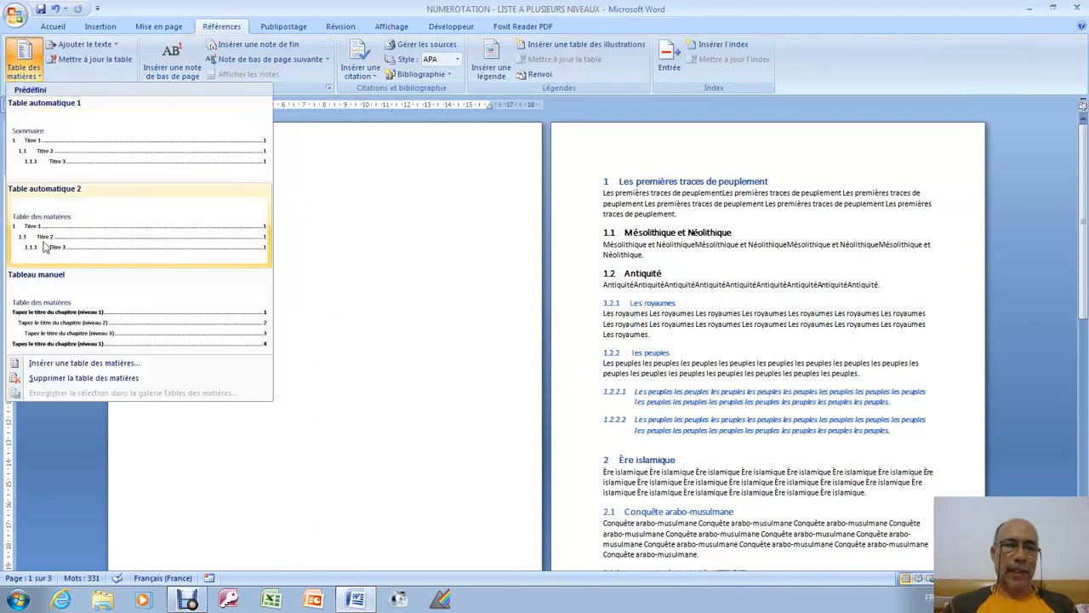
left_click(91, 363)
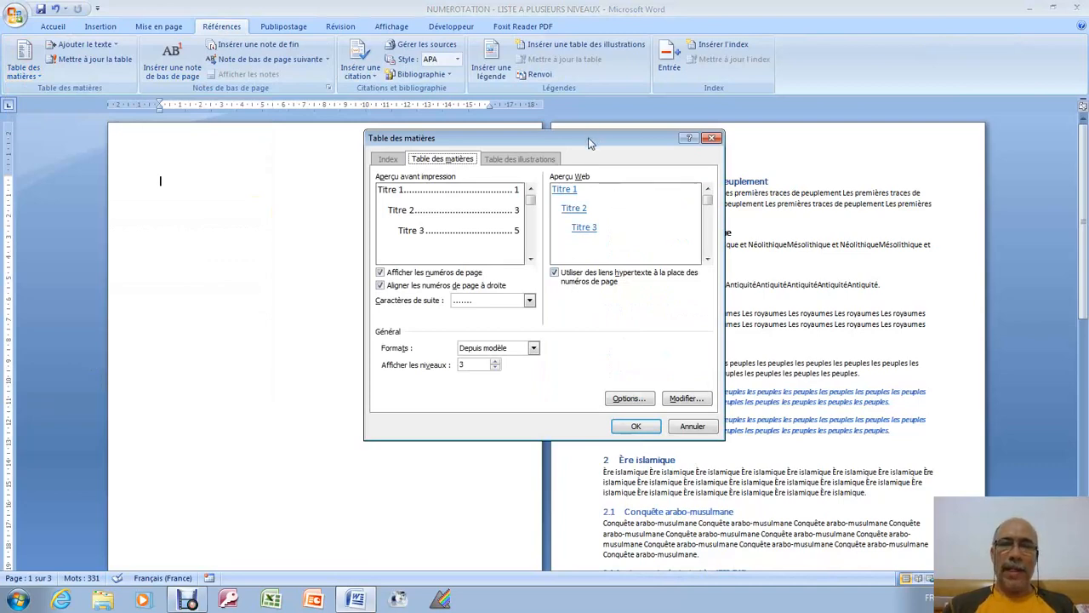
left_click_drag(590, 143, 411, 193)
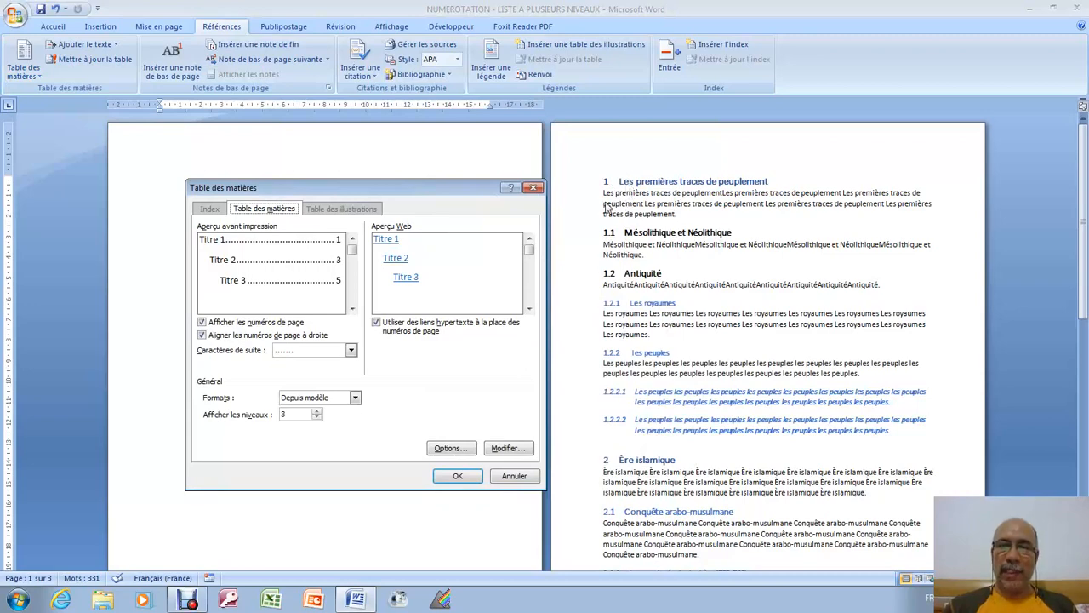
left_click_drag(455, 190, 863, 98)
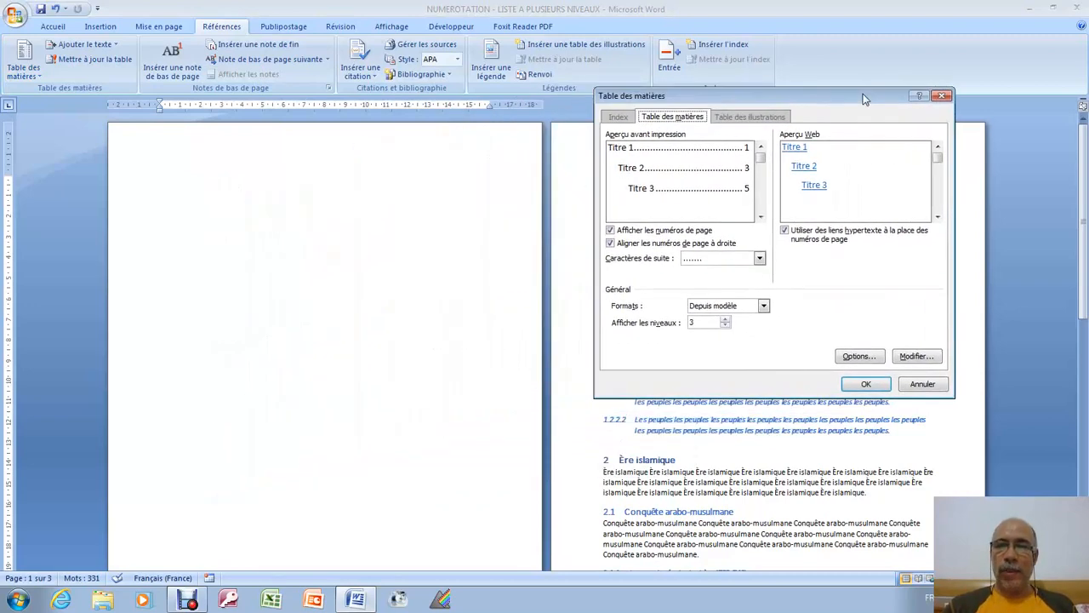
left_click(864, 357)
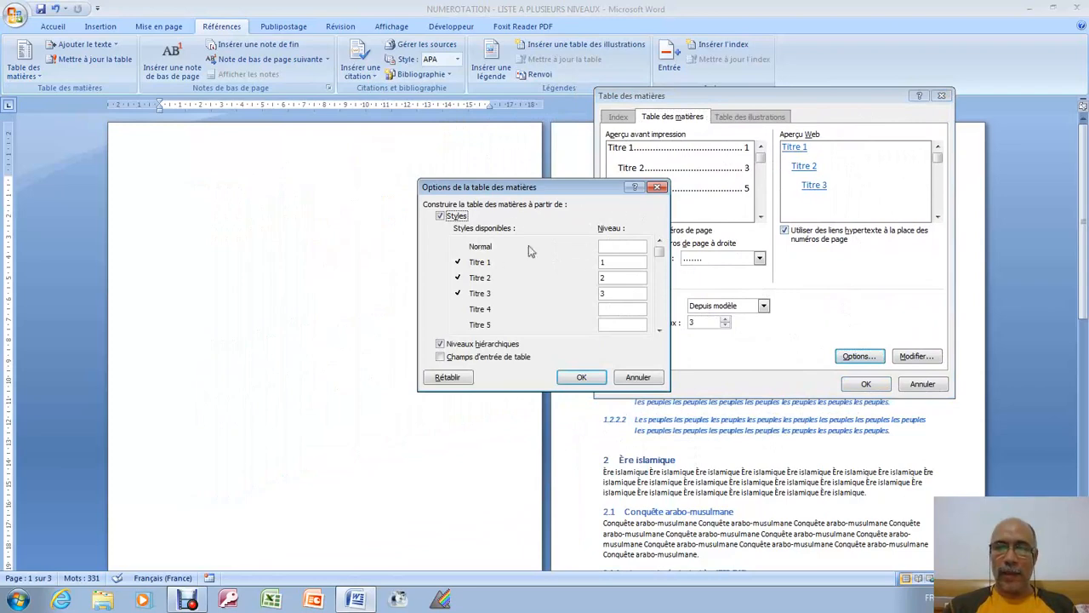
left_click(638, 377)
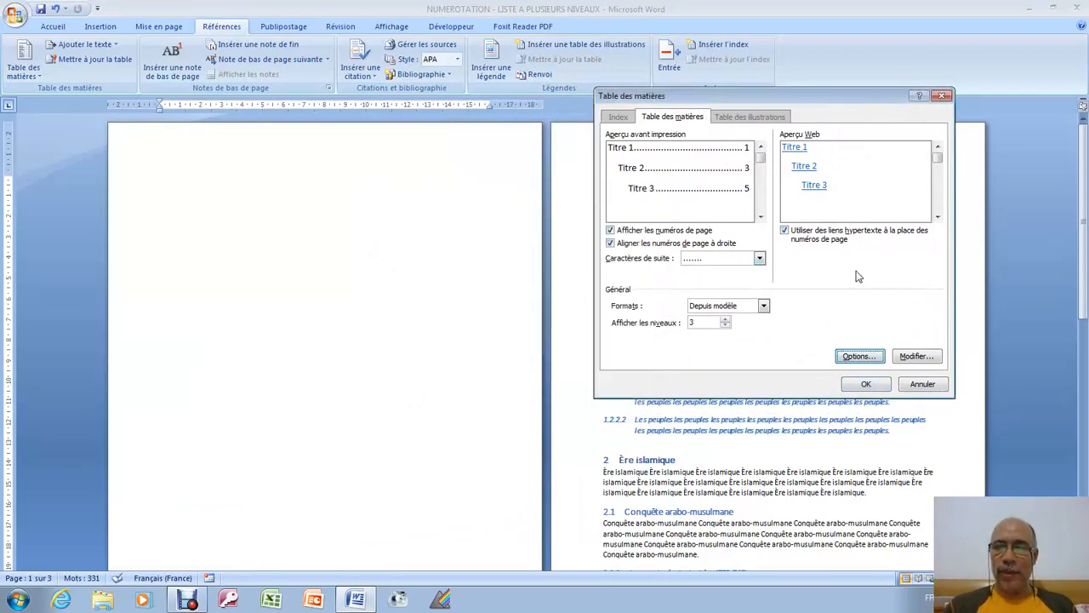
left_click_drag(834, 102, 822, 214)
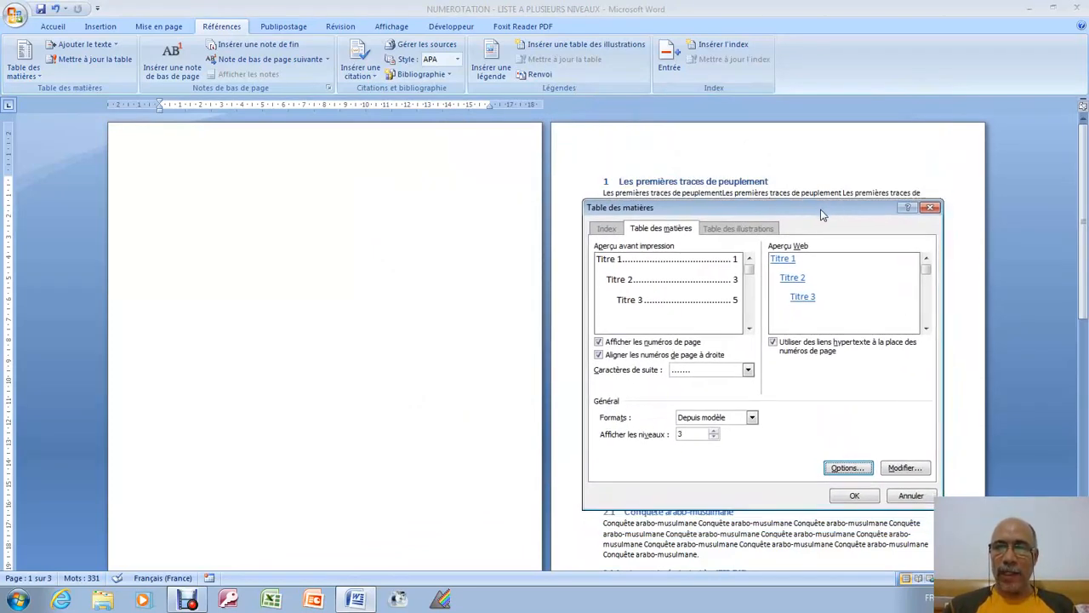
left_click(714, 431)
left_click(854, 495)
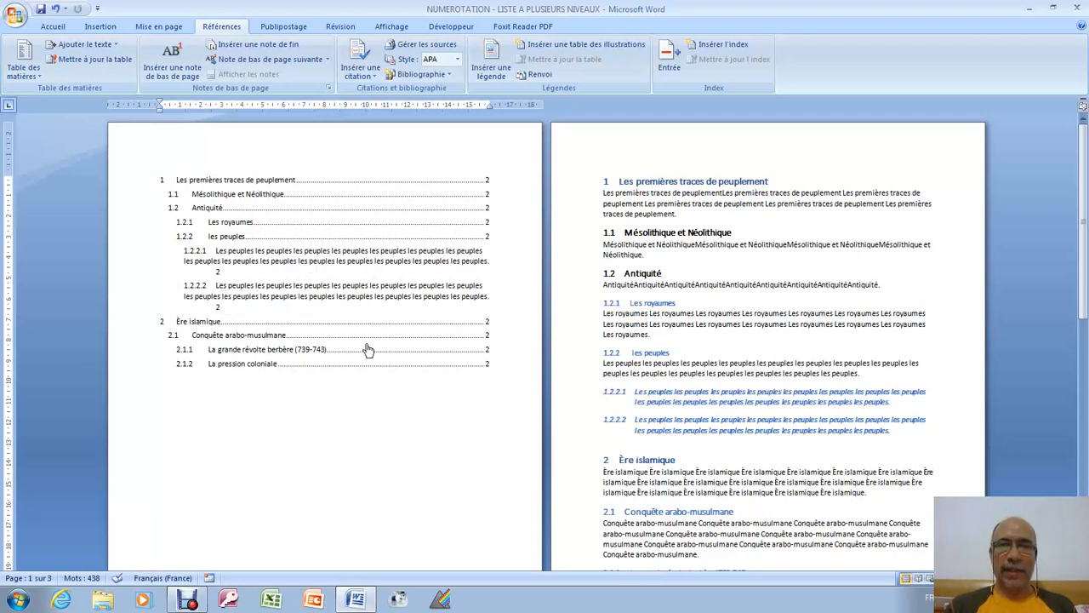
Insert page breaks before the "Les royaumes" and "Ère islamique" headings in the body text.
left_click(630, 303)
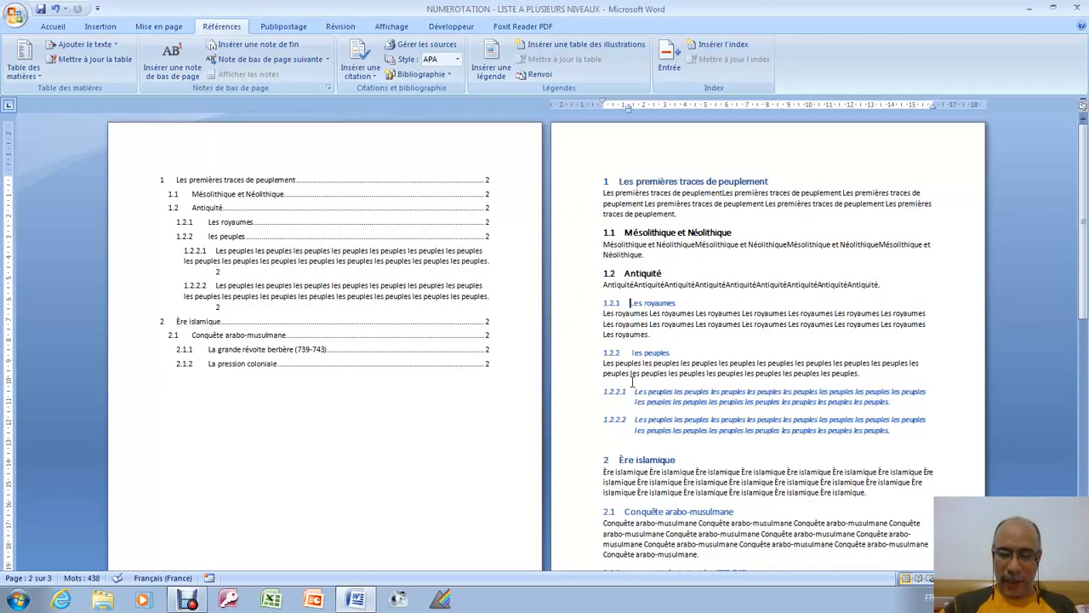
key("ctrl+Return")
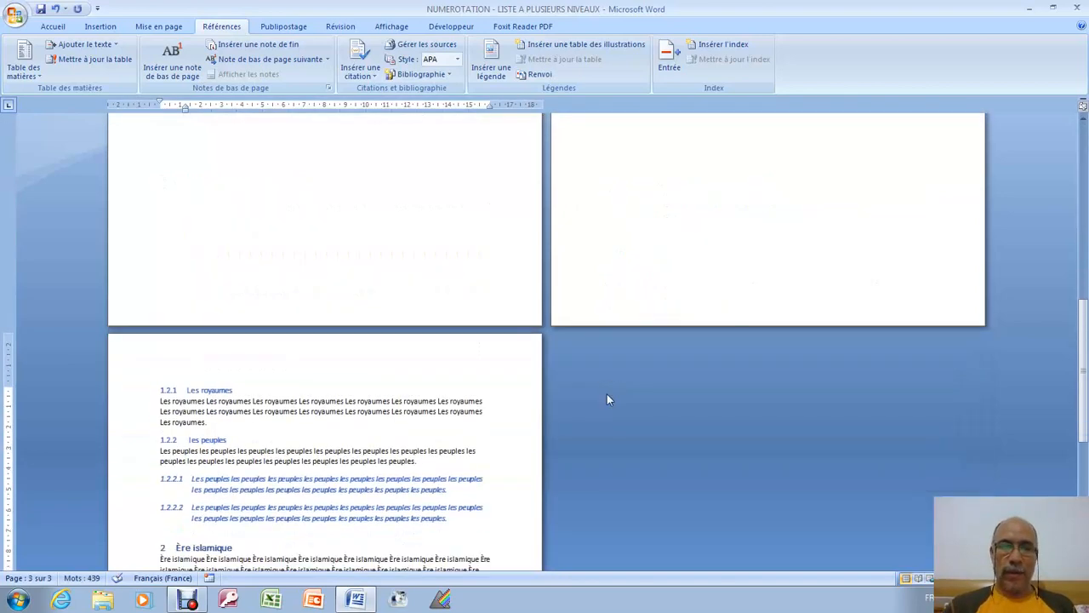
scroll(605, 399, "down", 3)
scroll(264, 496, "down", 2)
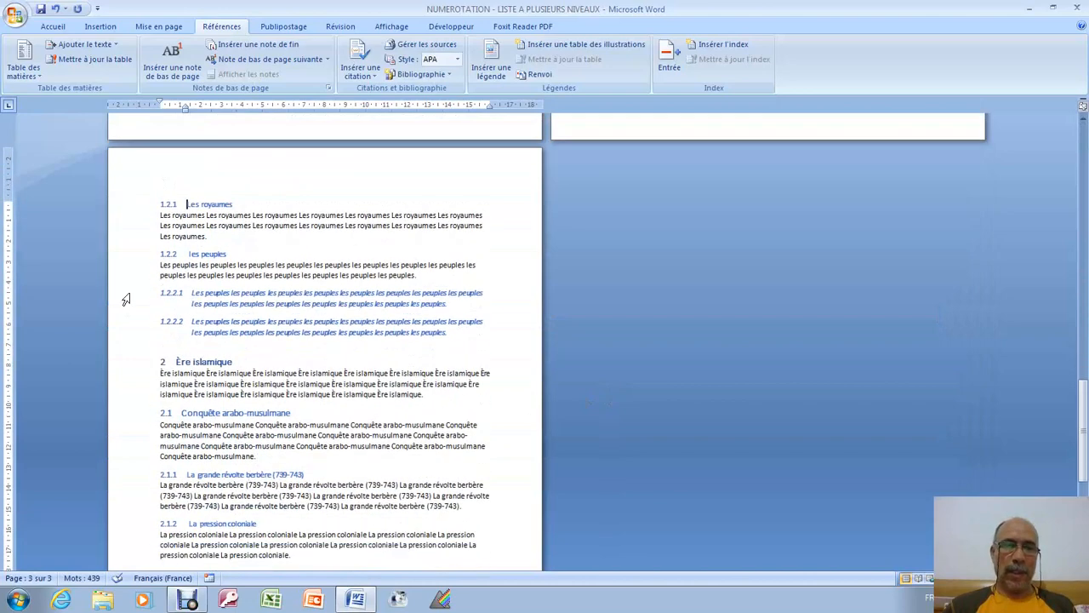
left_click(176, 362)
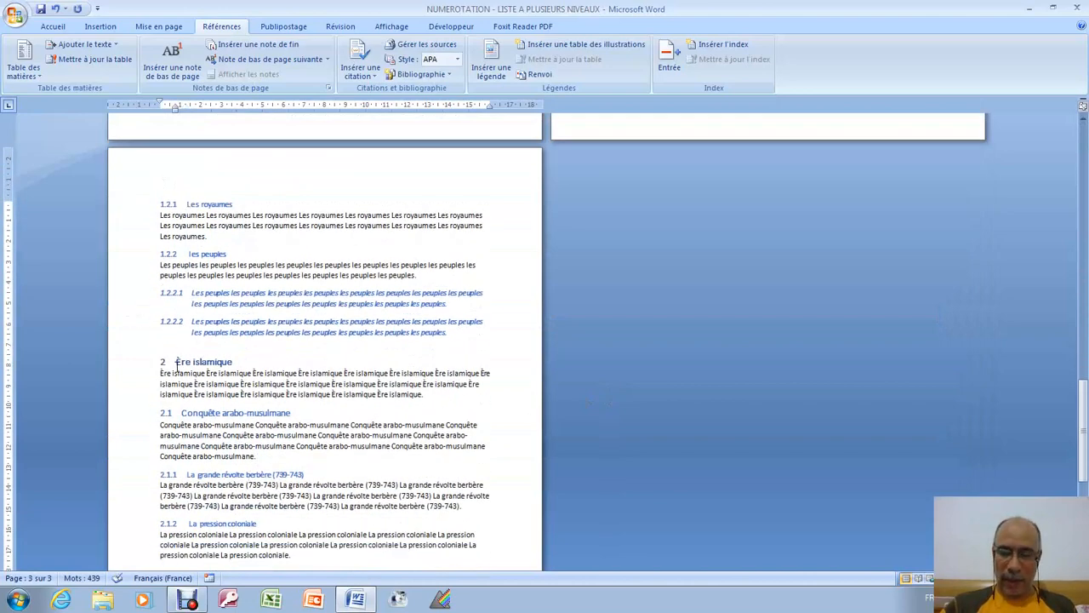
key("ctrl+Return")
Update the table of contents on the first page, refreshing only its page numbers.
scroll(605, 428, "up", 10)
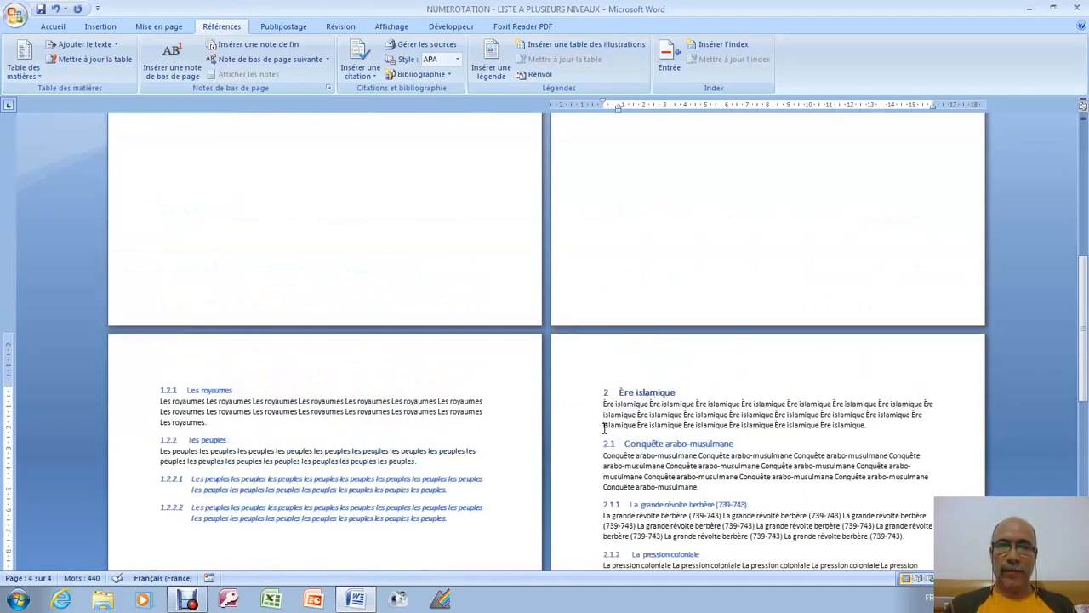
scroll(605, 427, "up", 2)
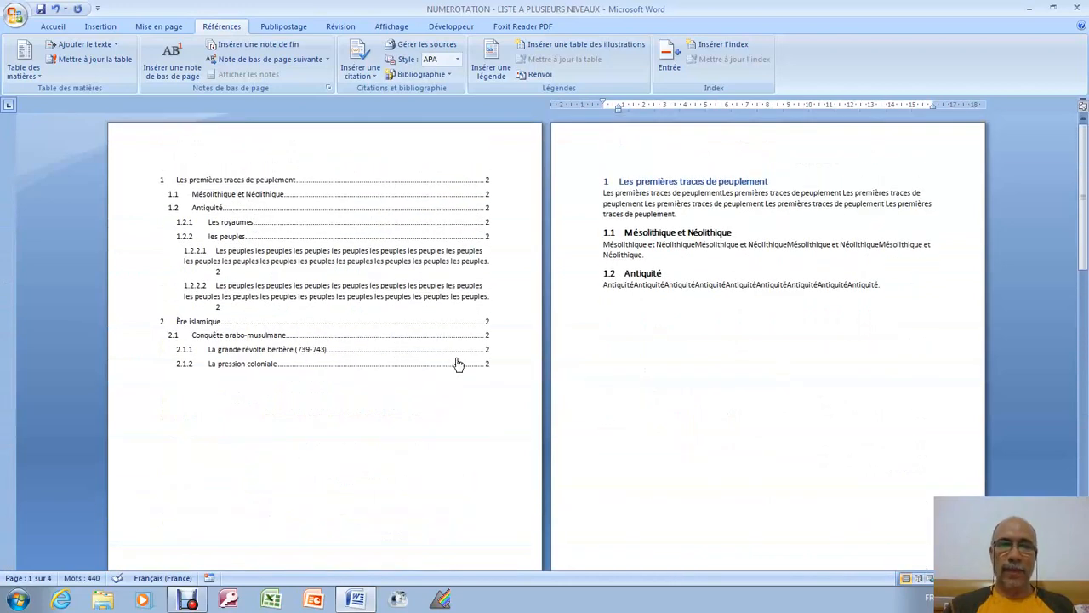
right_click(360, 188)
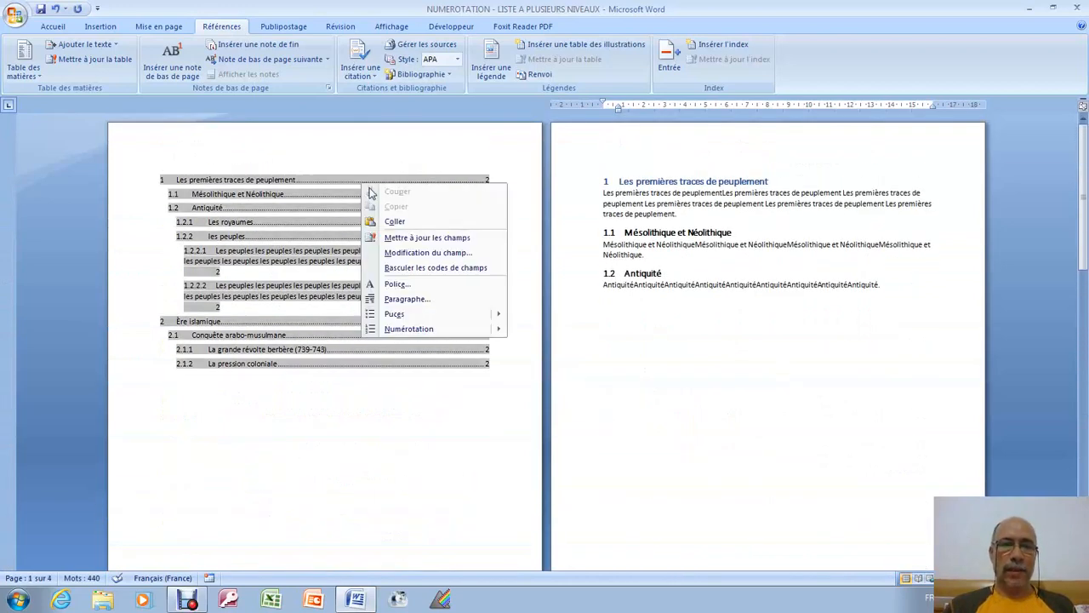
left_click(429, 238)
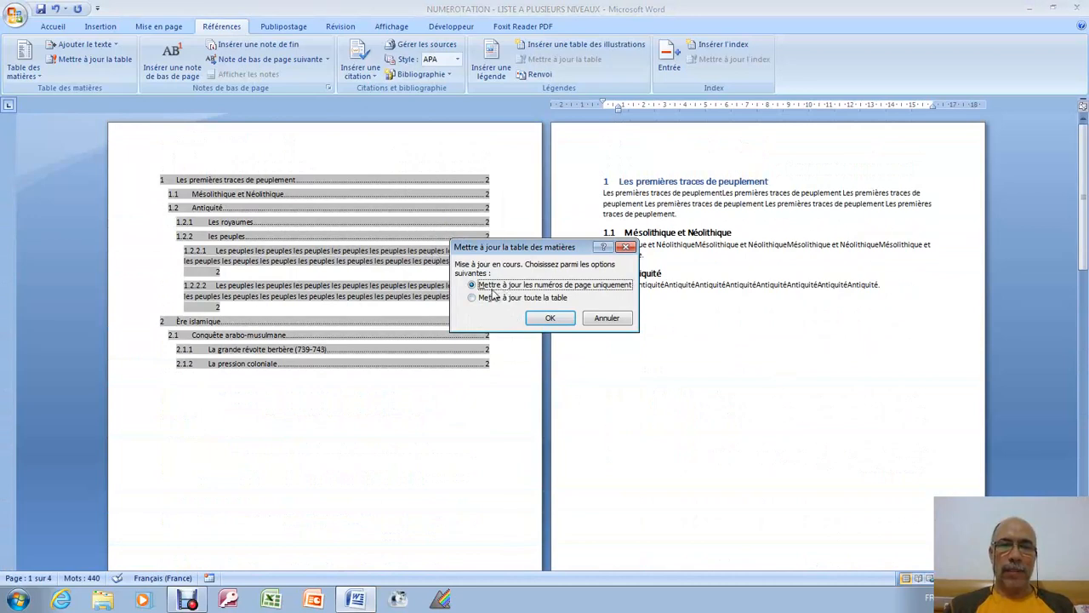
left_click(550, 317)
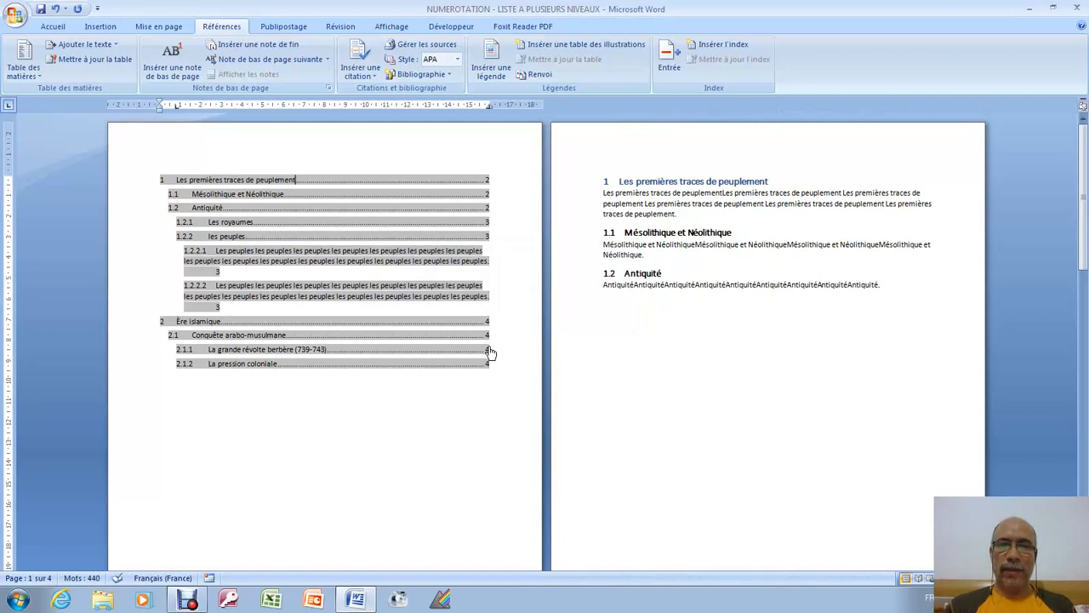
Modify the Titre 1 style to use the standard red font colour and check the level 1 headings.
left_click(619, 181)
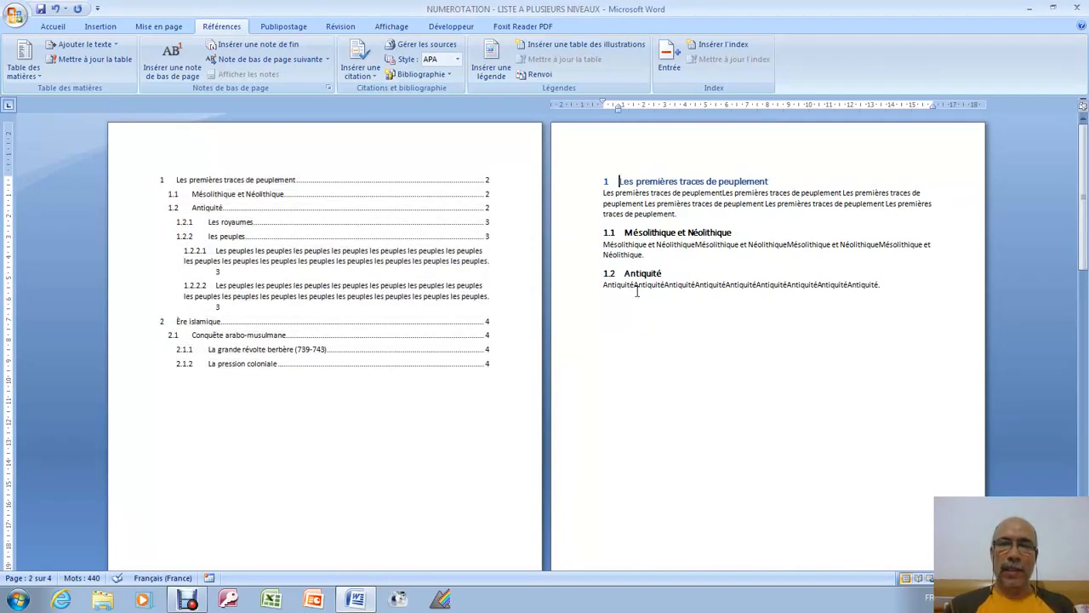
left_click(53, 26)
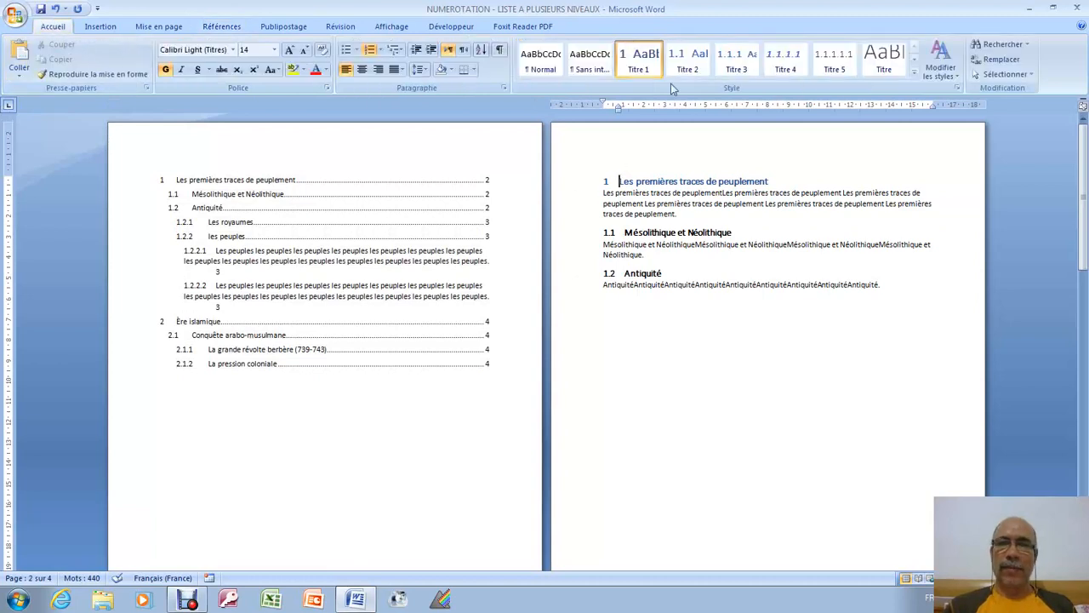
right_click(645, 60)
left_click(681, 78)
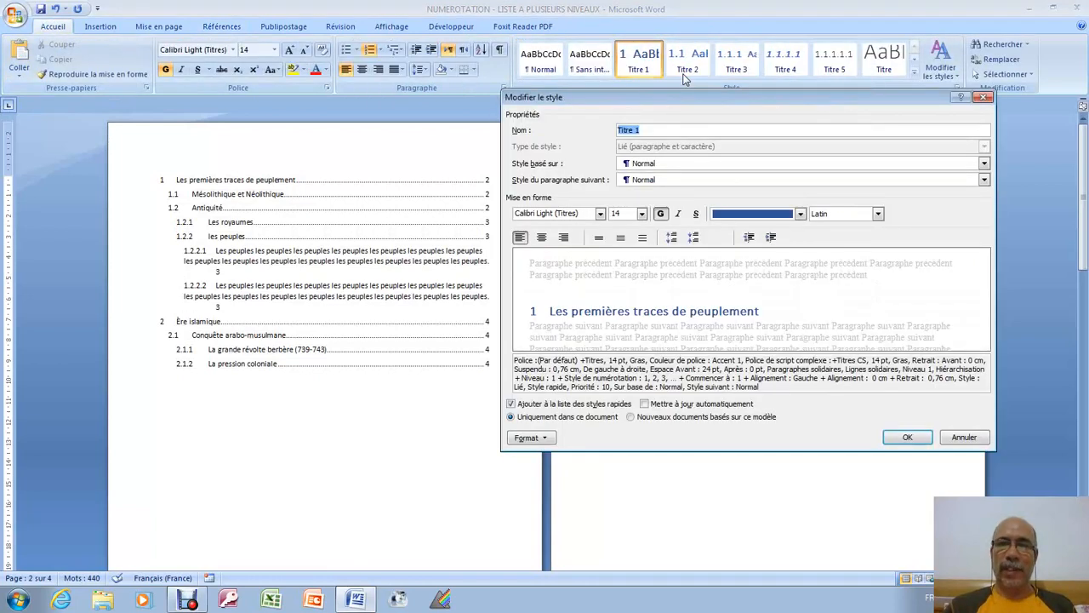
left_click(801, 214)
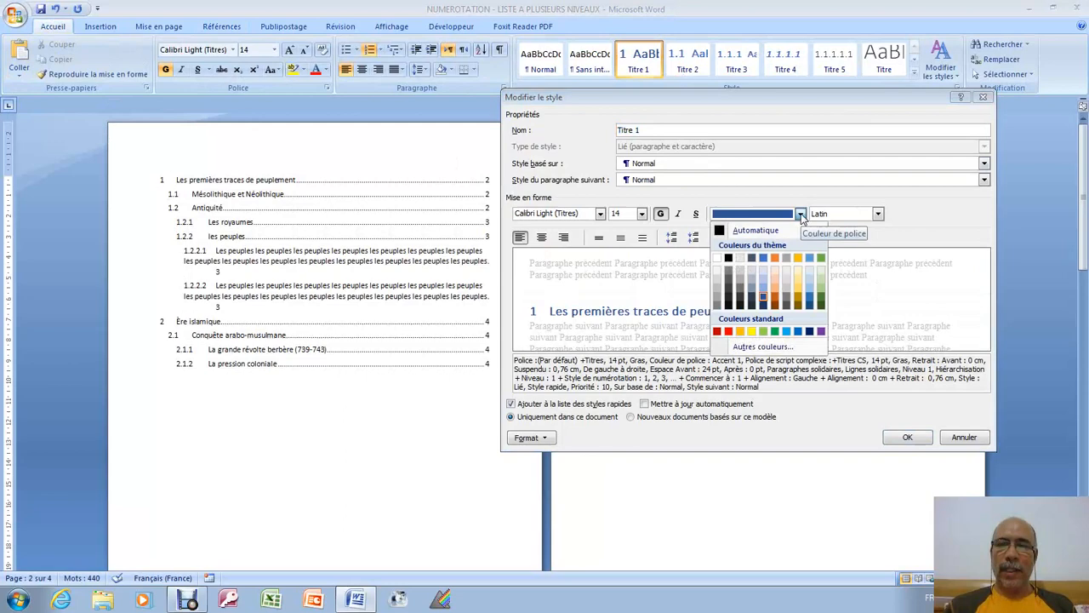
left_click(729, 331)
left_click(907, 437)
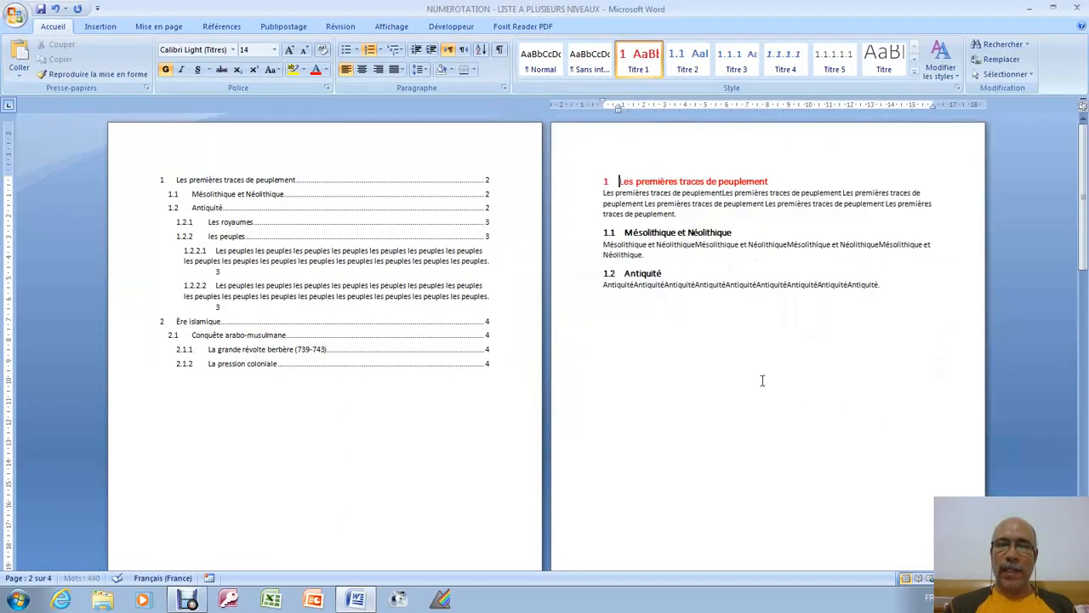
scroll(627, 312, "down", 8)
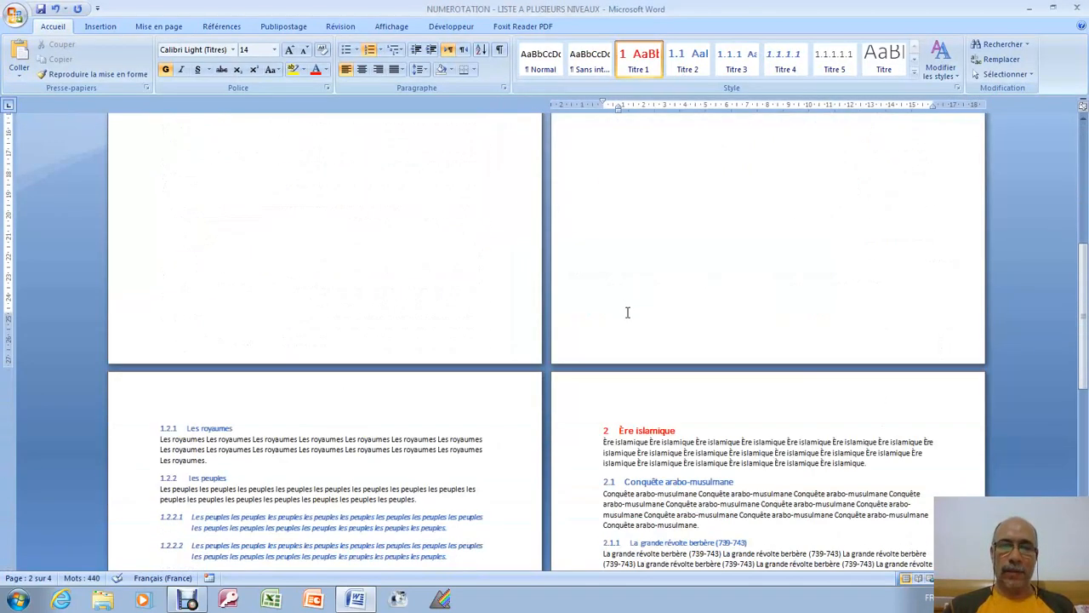
scroll(627, 312, "down", 4)
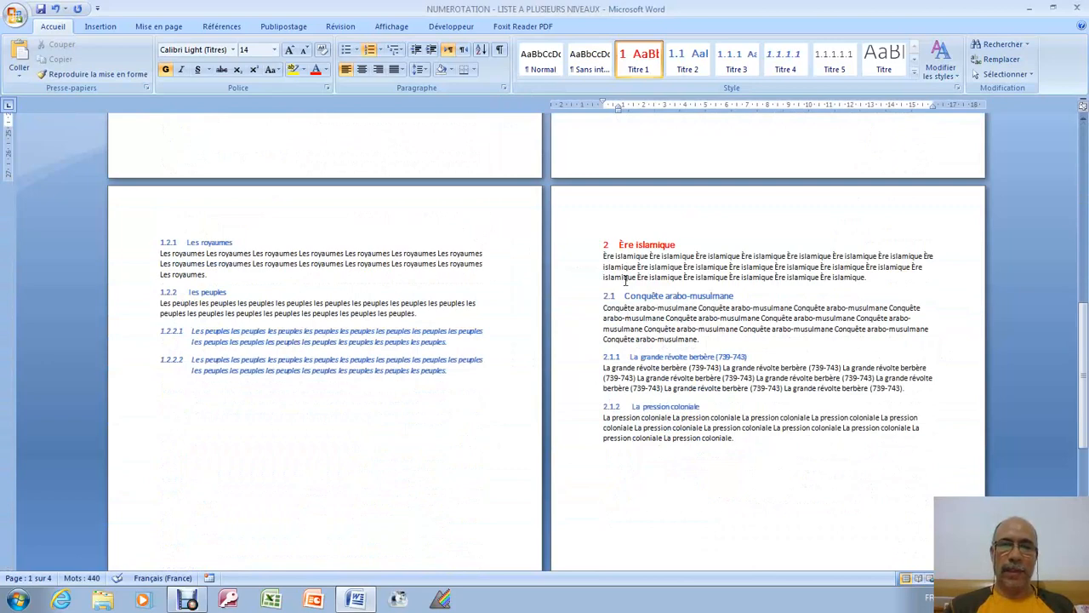
Modify the Titre 2 style to use the standard green font colour.
scroll(625, 279, "down", 3)
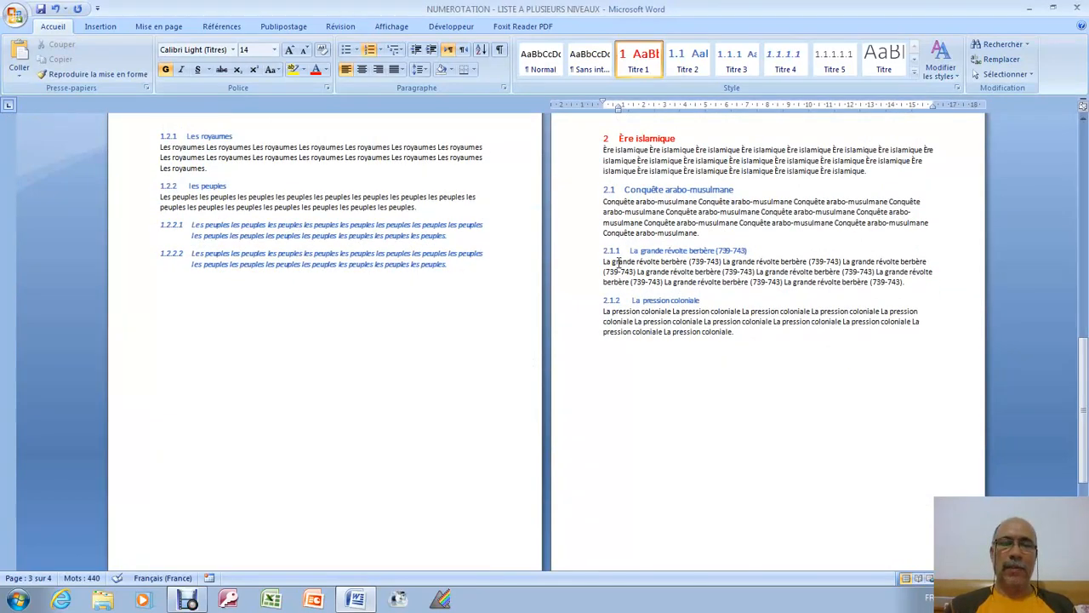
scroll(618, 262, "up", 12)
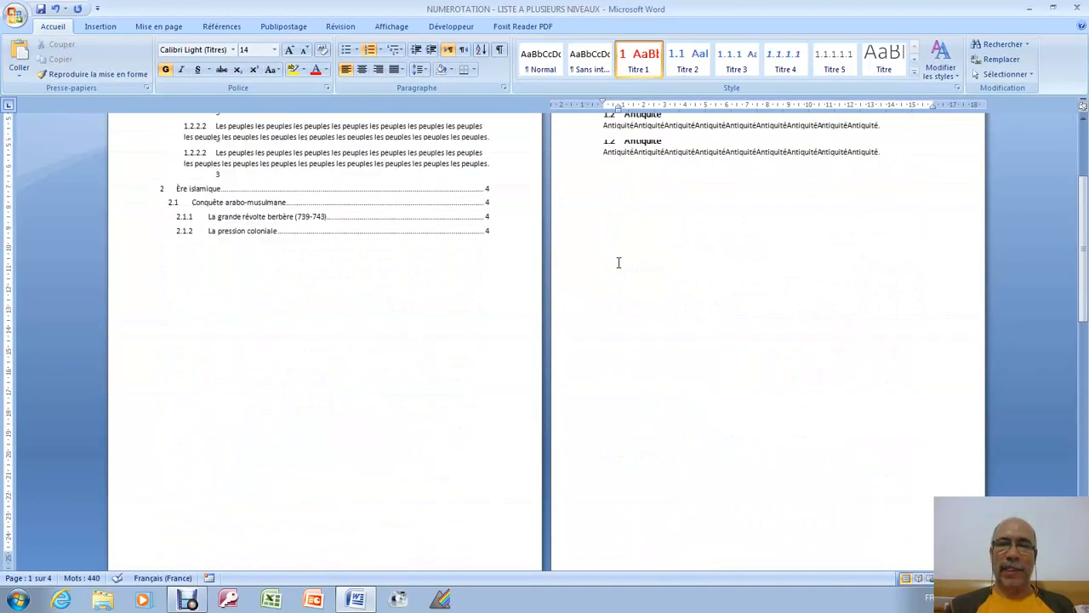
scroll(618, 262, "up", 4)
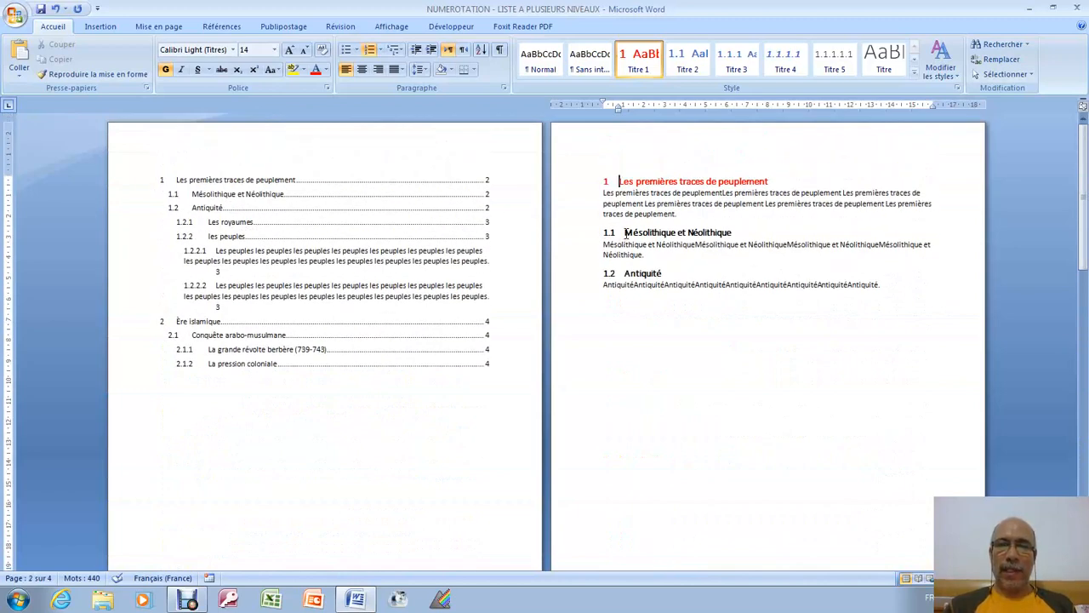
left_click(626, 233)
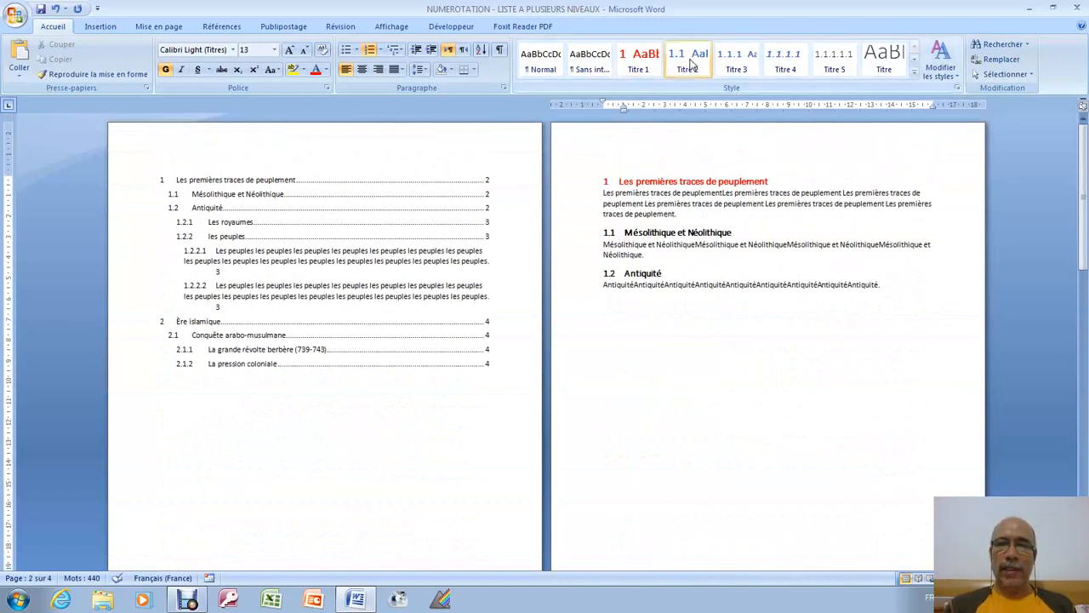
right_click(691, 65)
left_click(721, 83)
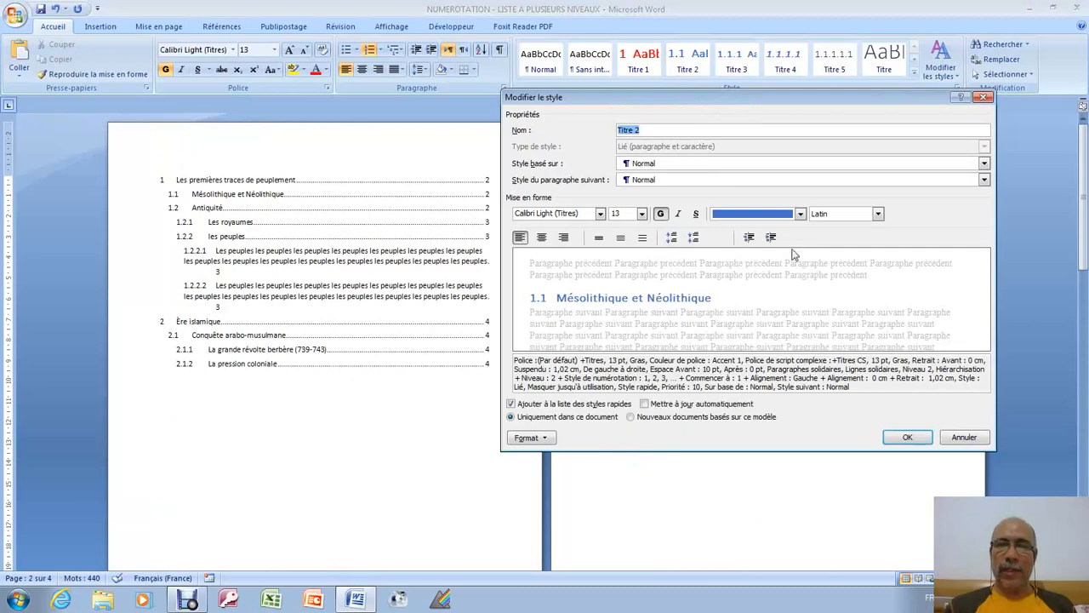
left_click(800, 214)
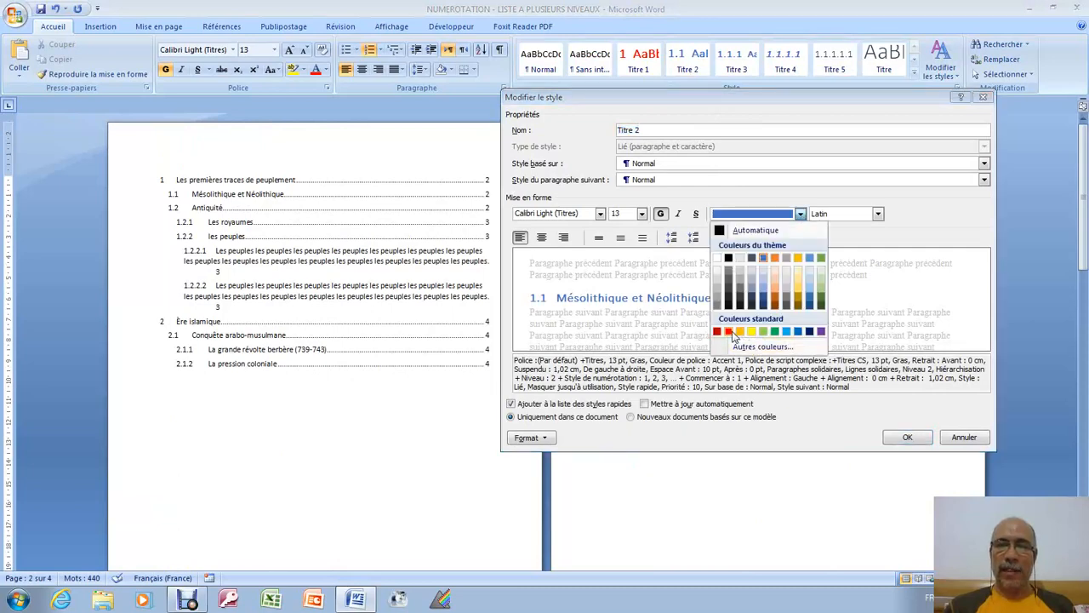
left_click(774, 332)
left_click(898, 437)
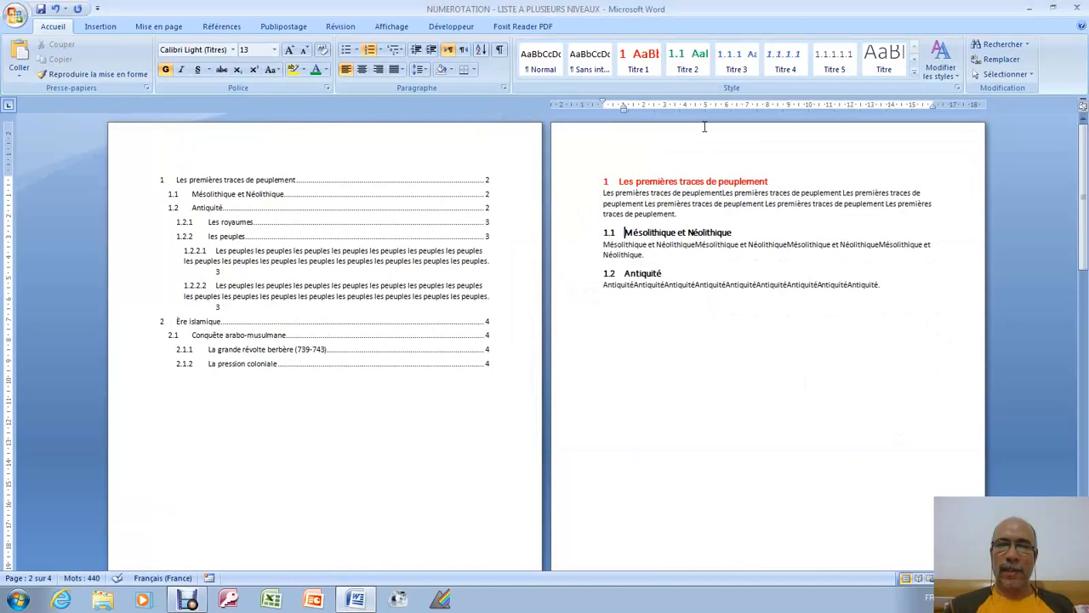
Review the Titre 2 style's formatting settings and check the level 2 headings throughout the document.
right_click(693, 58)
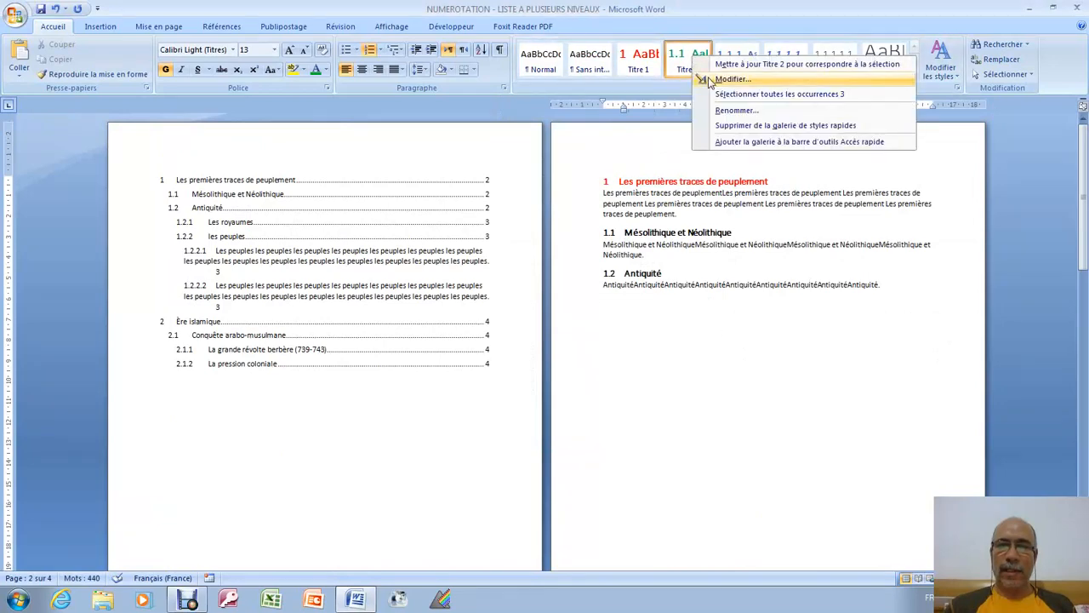
left_click(732, 79)
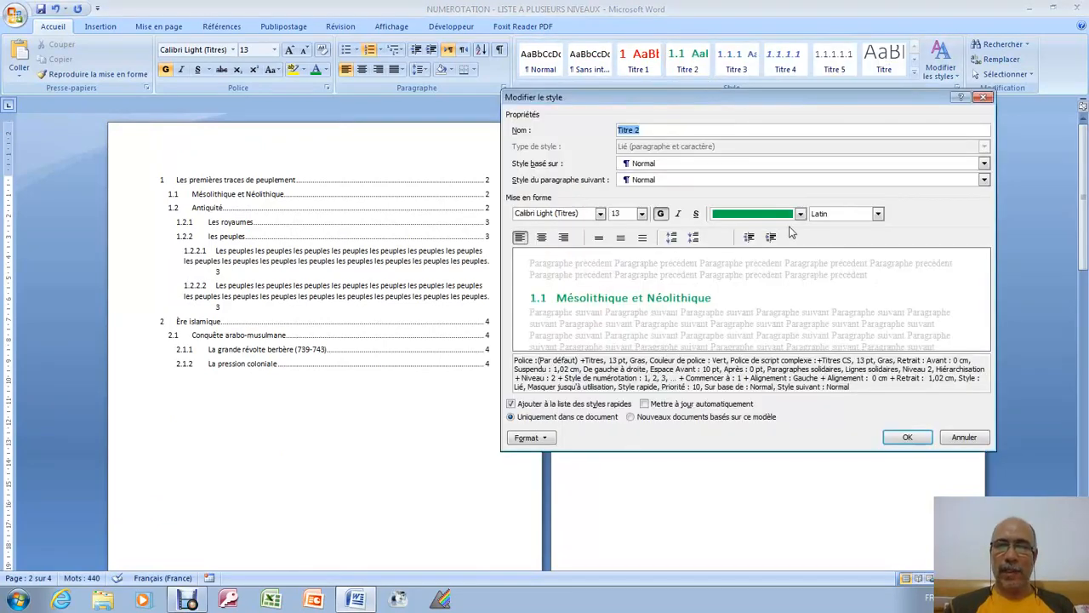
left_click(907, 437)
scroll(635, 347, "down", 5)
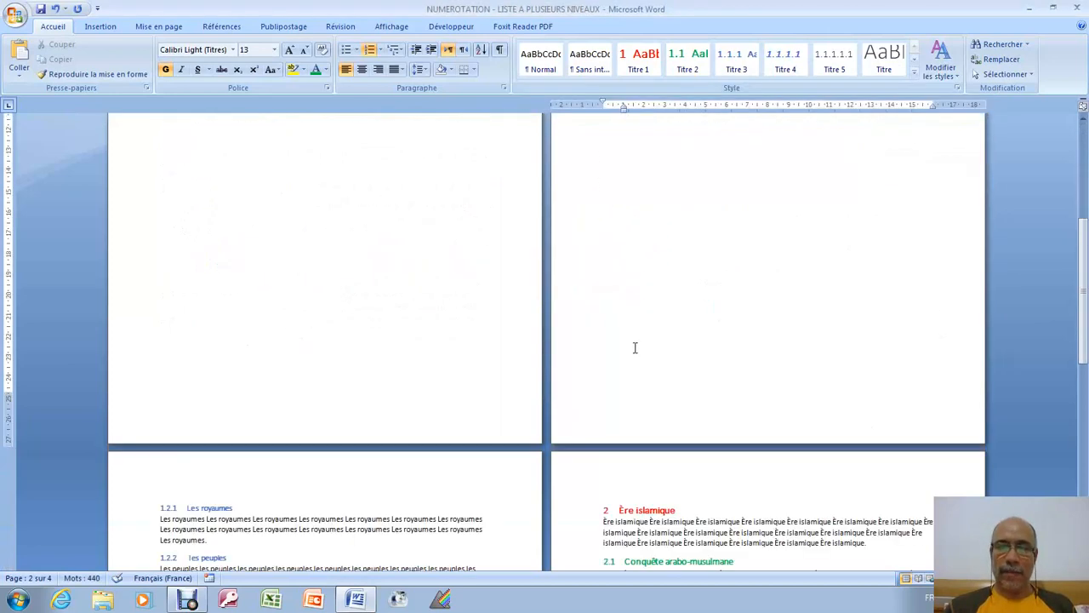
scroll(635, 347, "down", 5)
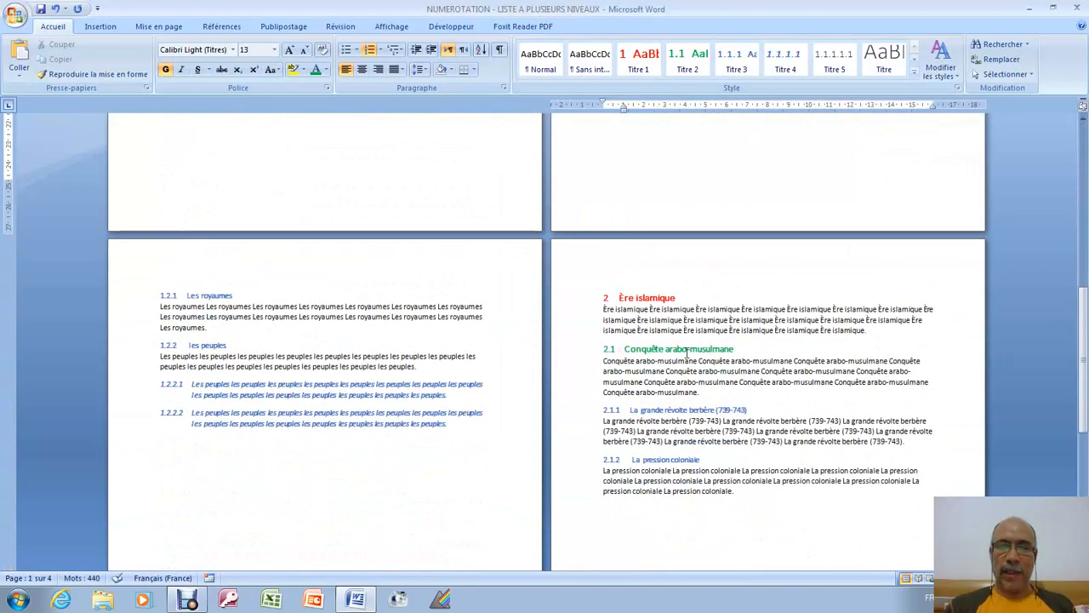
scroll(688, 353, "up", 5)
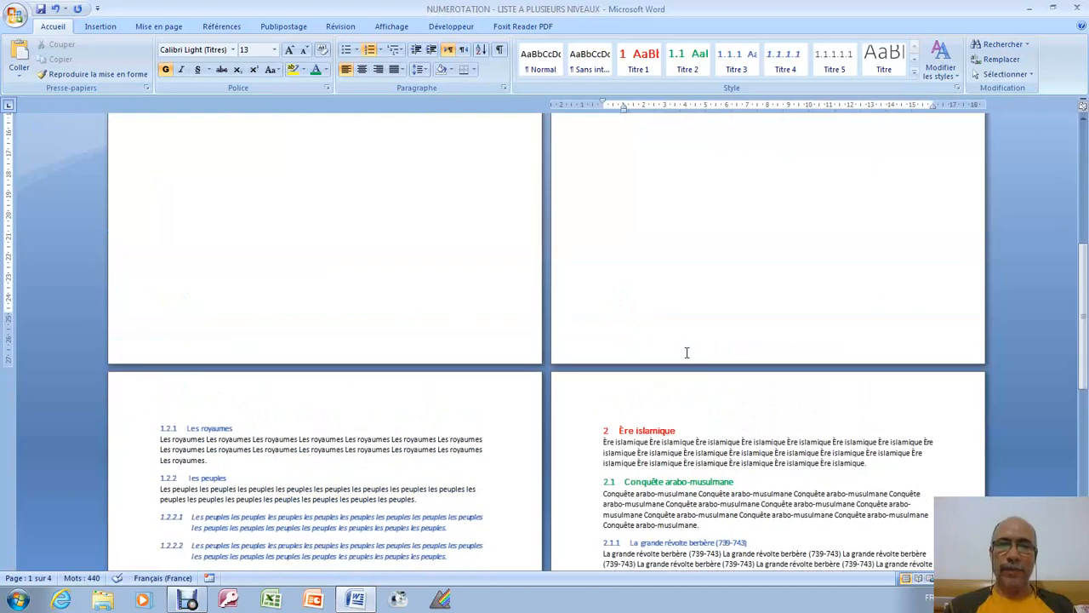
scroll(689, 341, "down", 5)
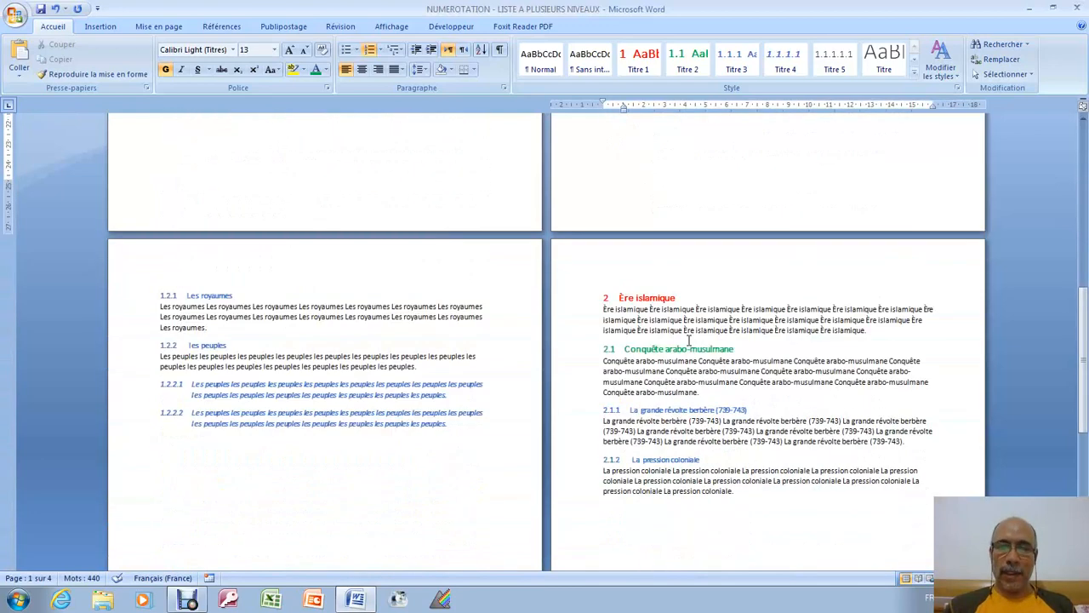
Modify the Titre 3 style to use a dark orange shade of the Accent 2 theme colour.
right_click(736, 59)
left_click(790, 82)
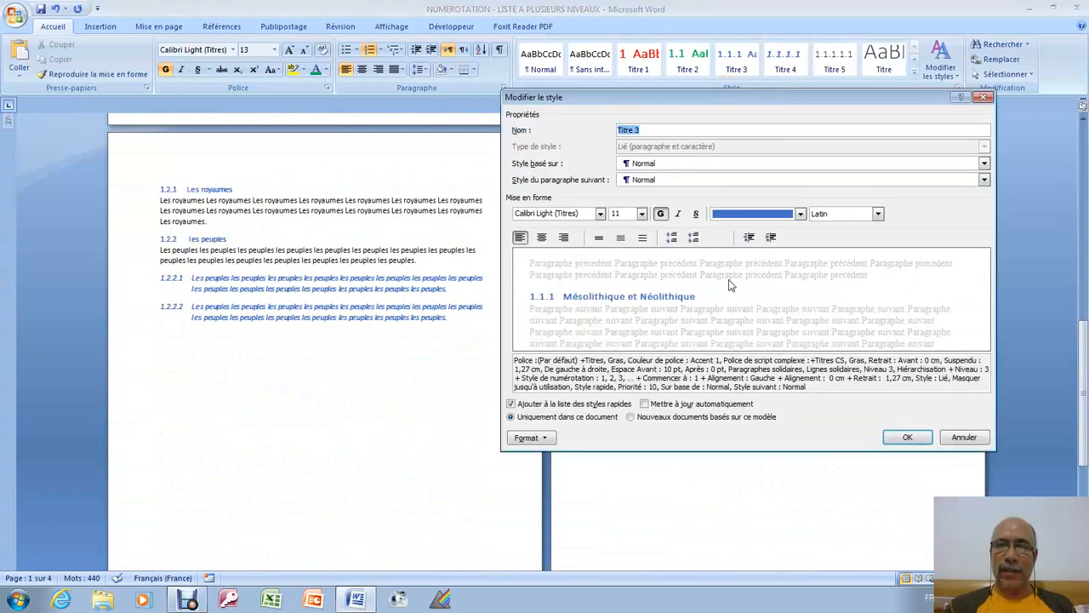
left_click(800, 213)
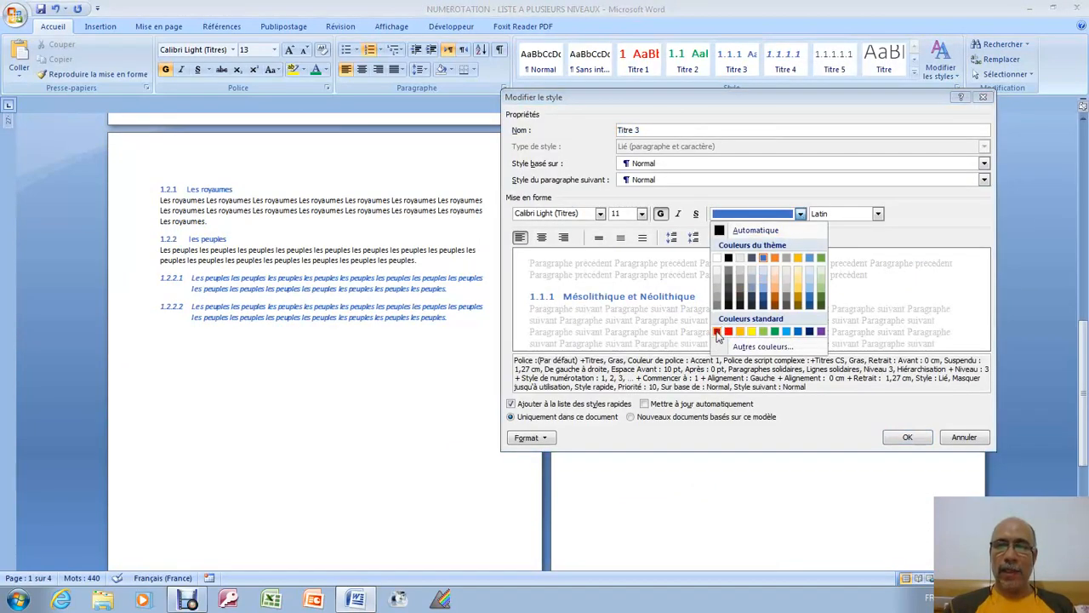
left_click(777, 301)
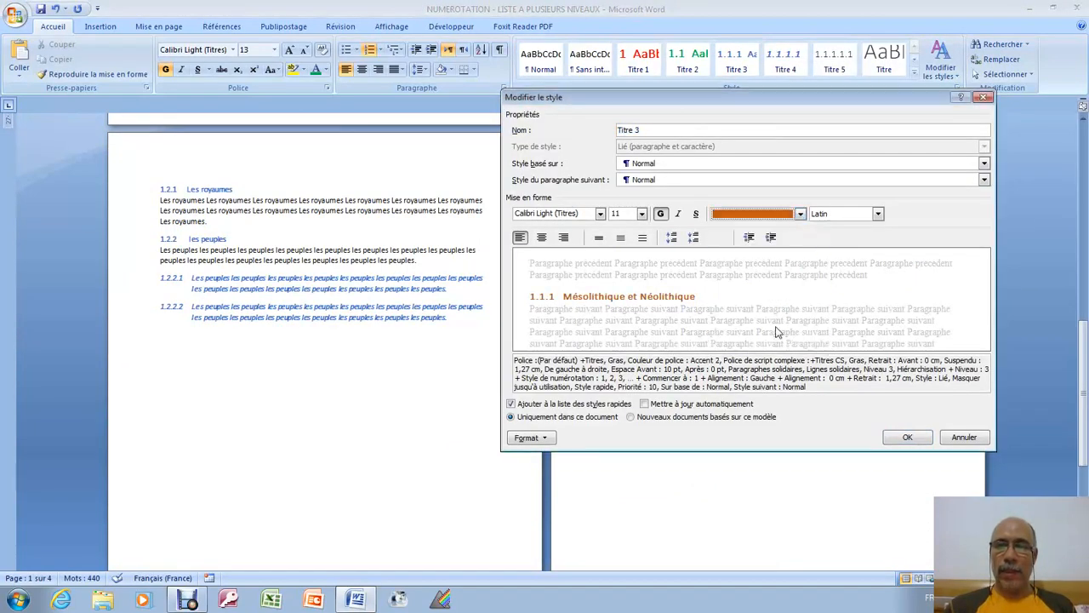
left_click(909, 439)
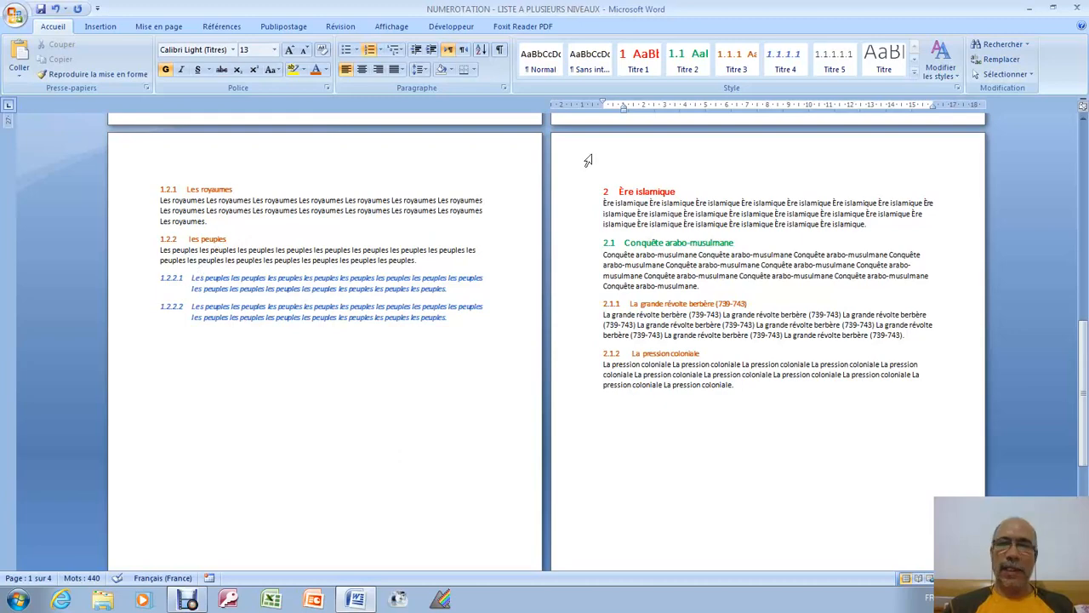
Modify the Titre 4 style to add underlining to its text.
right_click(789, 58)
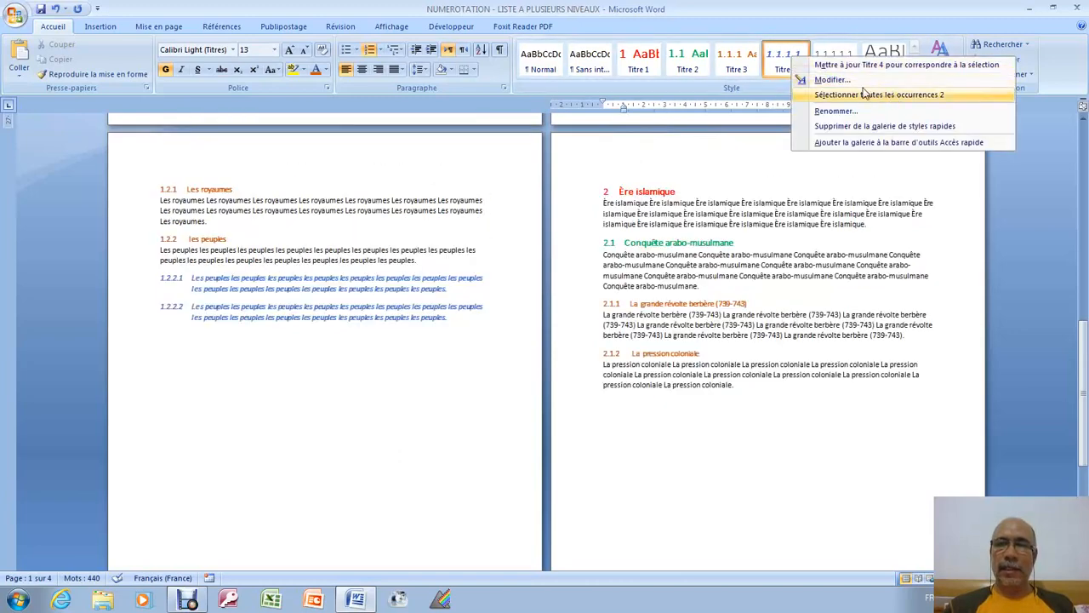
left_click(829, 80)
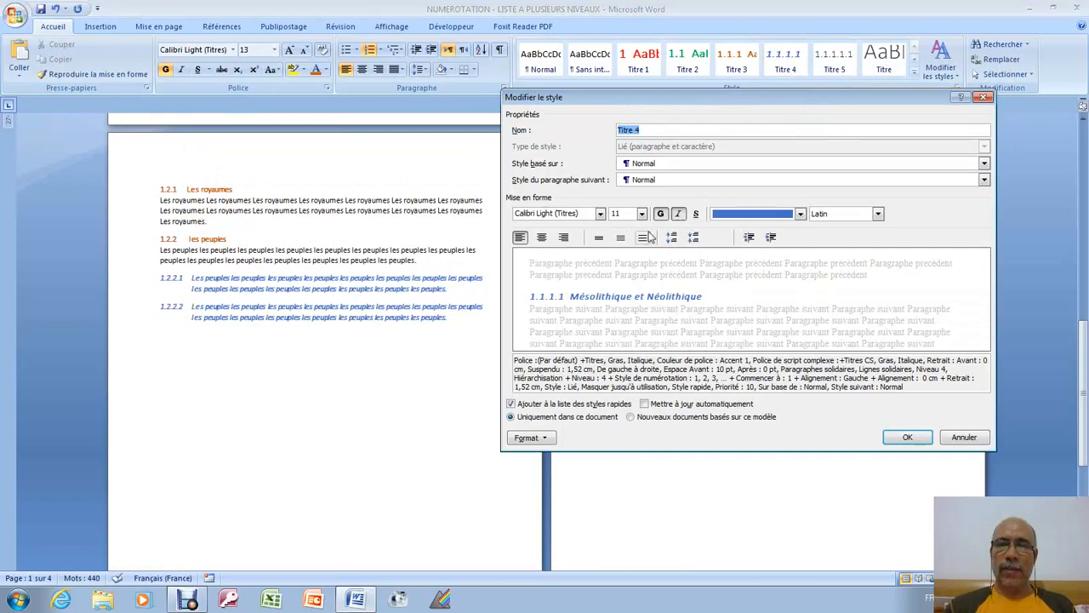
left_click(695, 213)
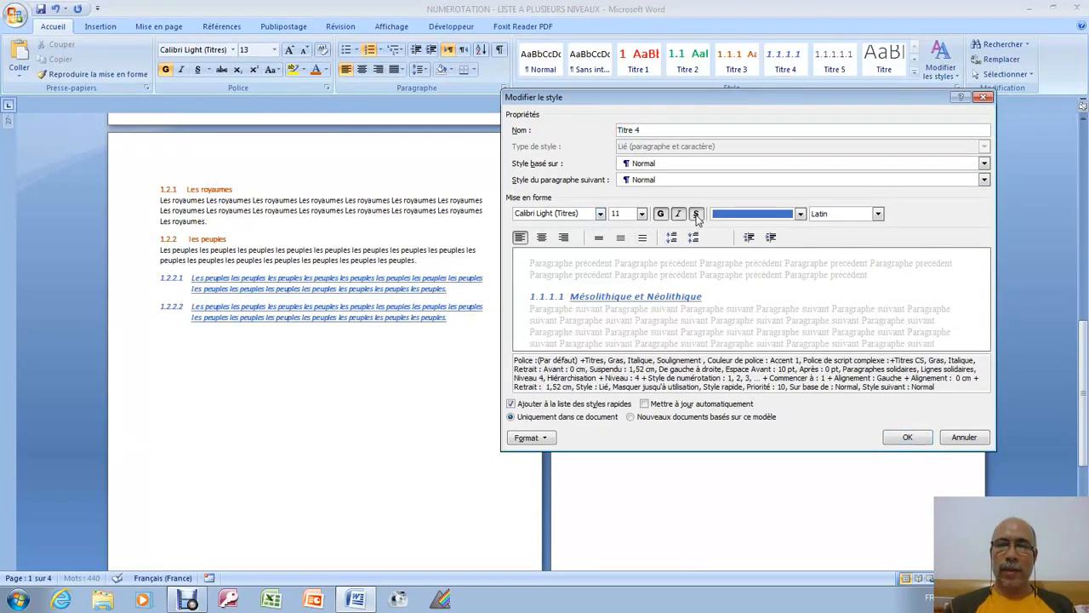
left_click(907, 436)
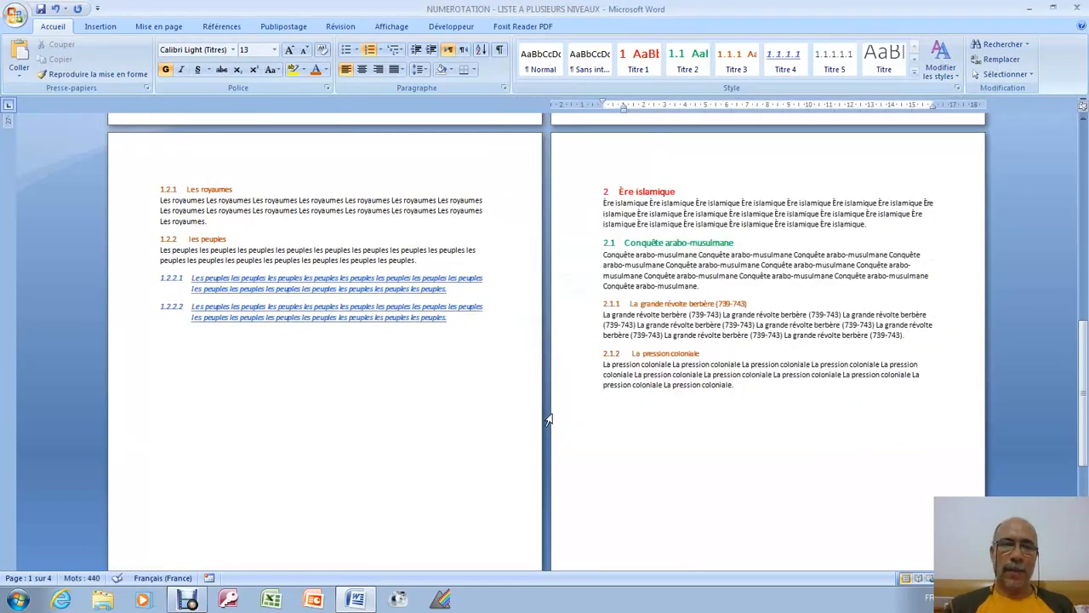